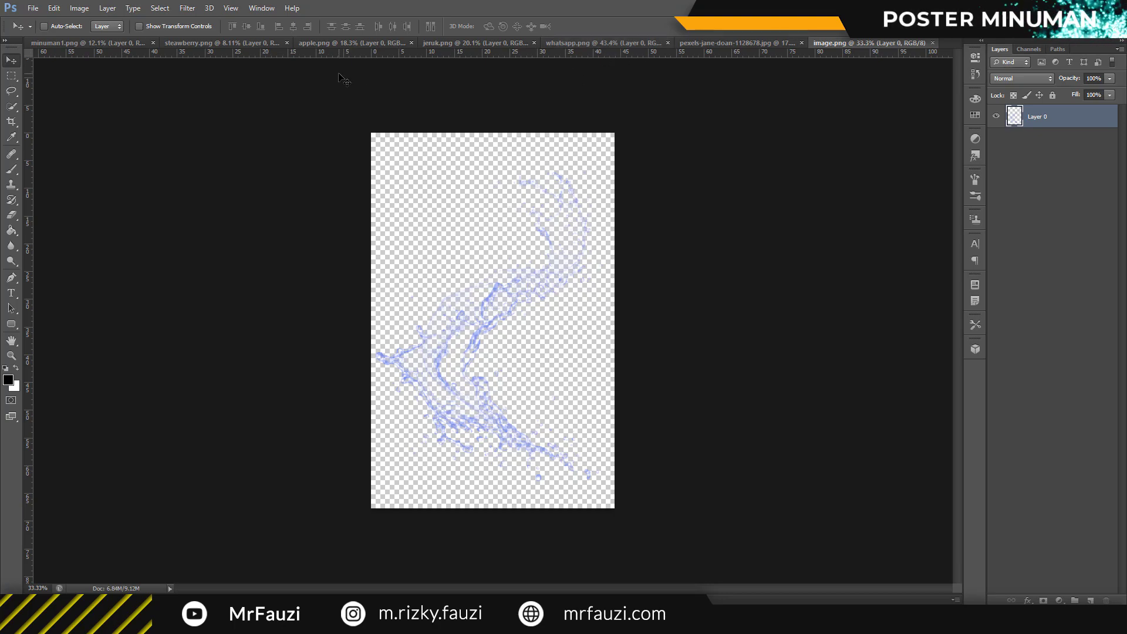
Create a new A4 landscape document, 29.7 × 21 cm at 300 ppi, in 16-bit RGB.
left_click(33, 9)
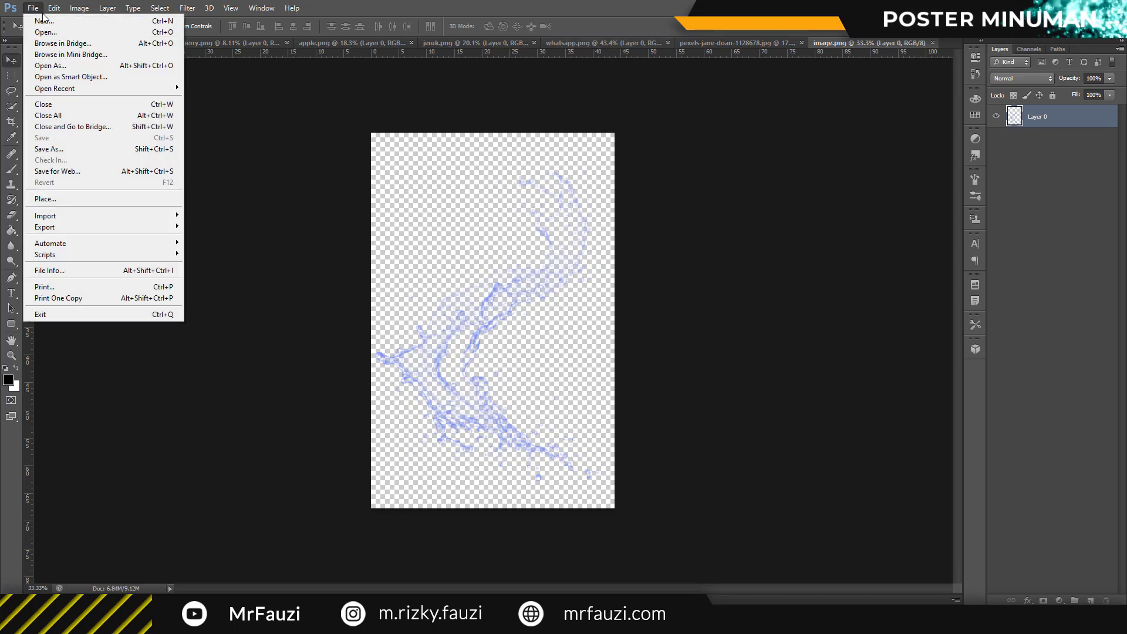
left_click(44, 20)
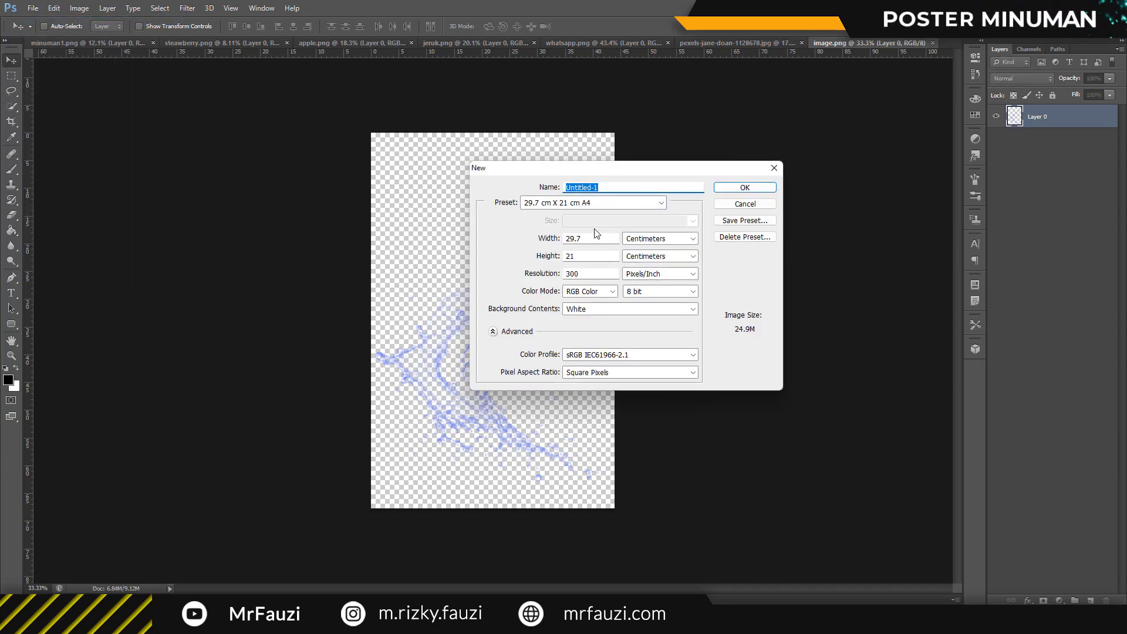
left_click(658, 291)
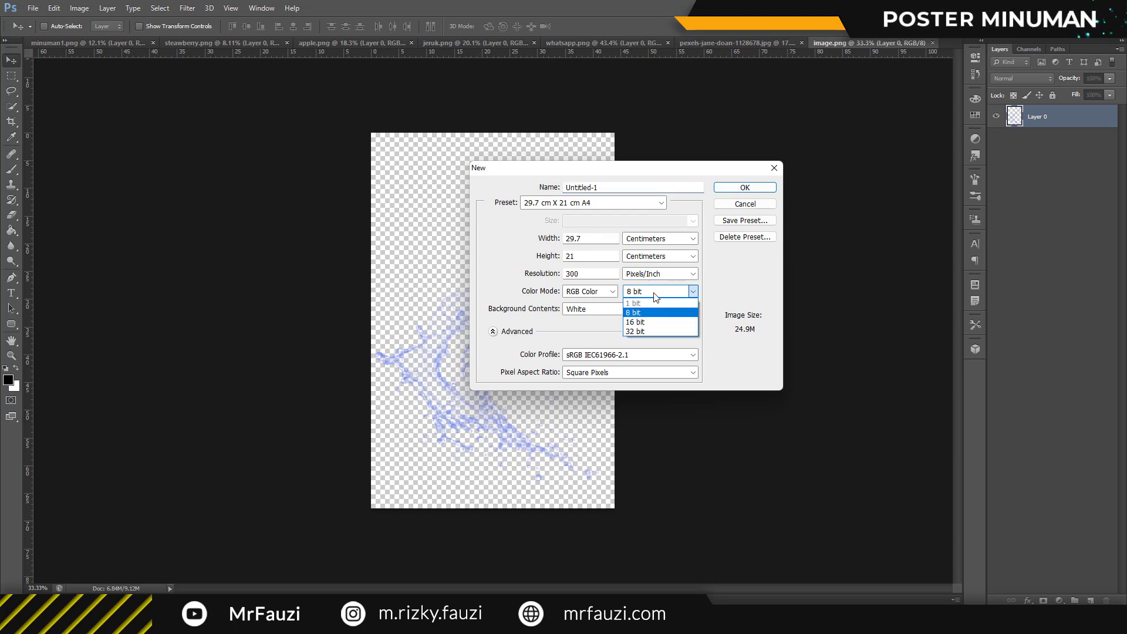
left_click(662, 323)
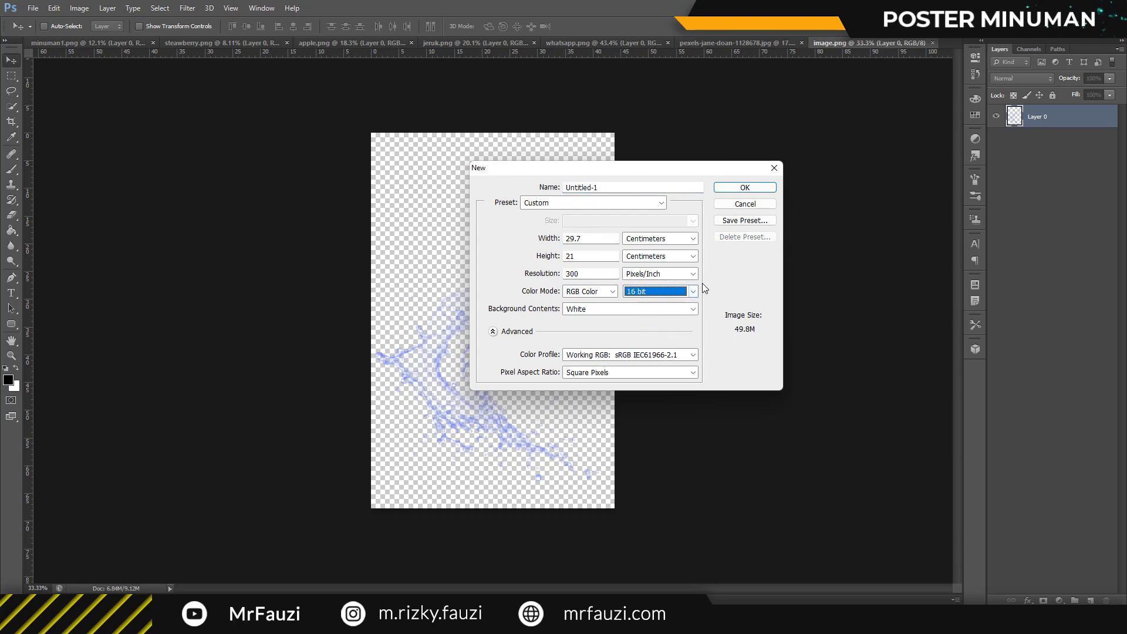
left_click(740, 192)
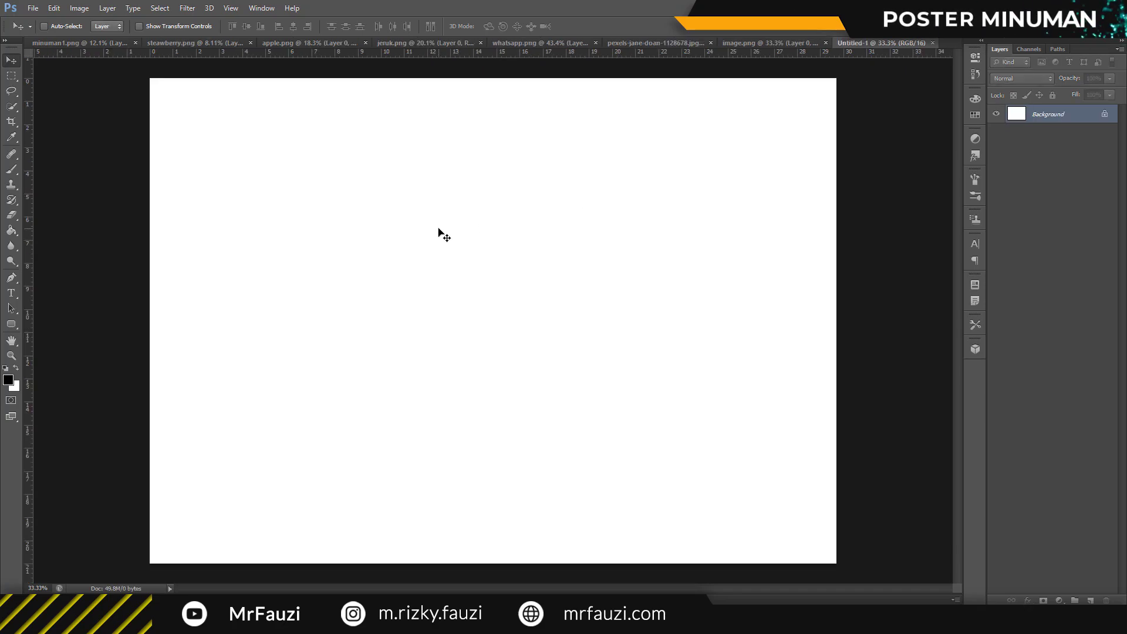
Rotate the blank canvas 90° clockwise so it becomes portrait.
scroll(434, 230, "down", 1)
scroll(432, 232, "down", 1)
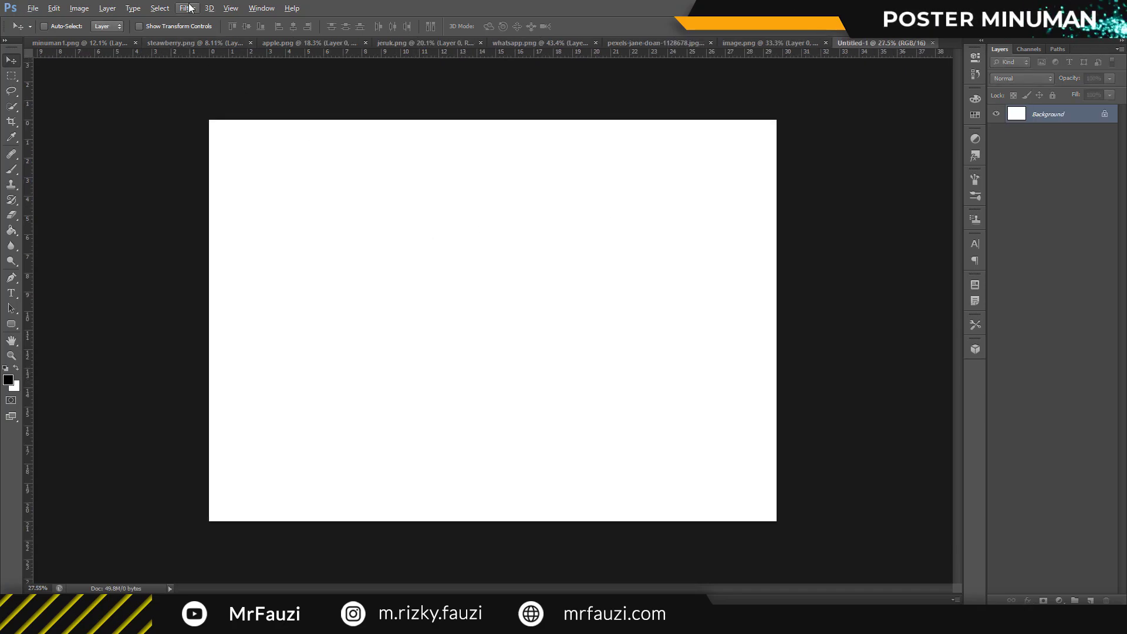
left_click(79, 8)
mouse_move(101, 115)
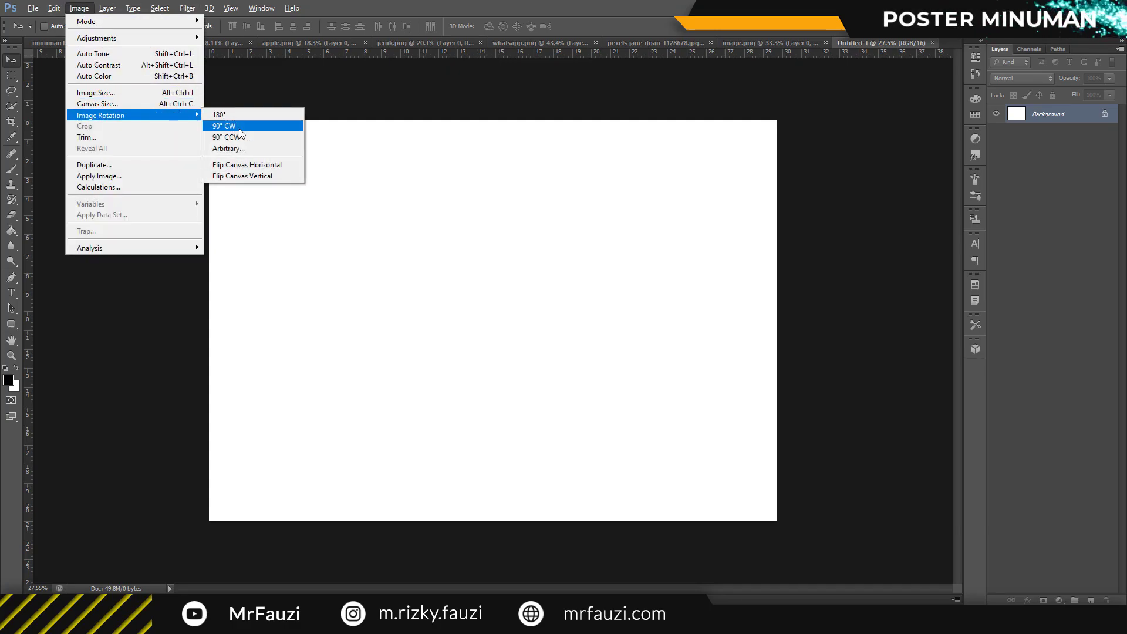
left_click(282, 124)
scroll(486, 203, "down", 2)
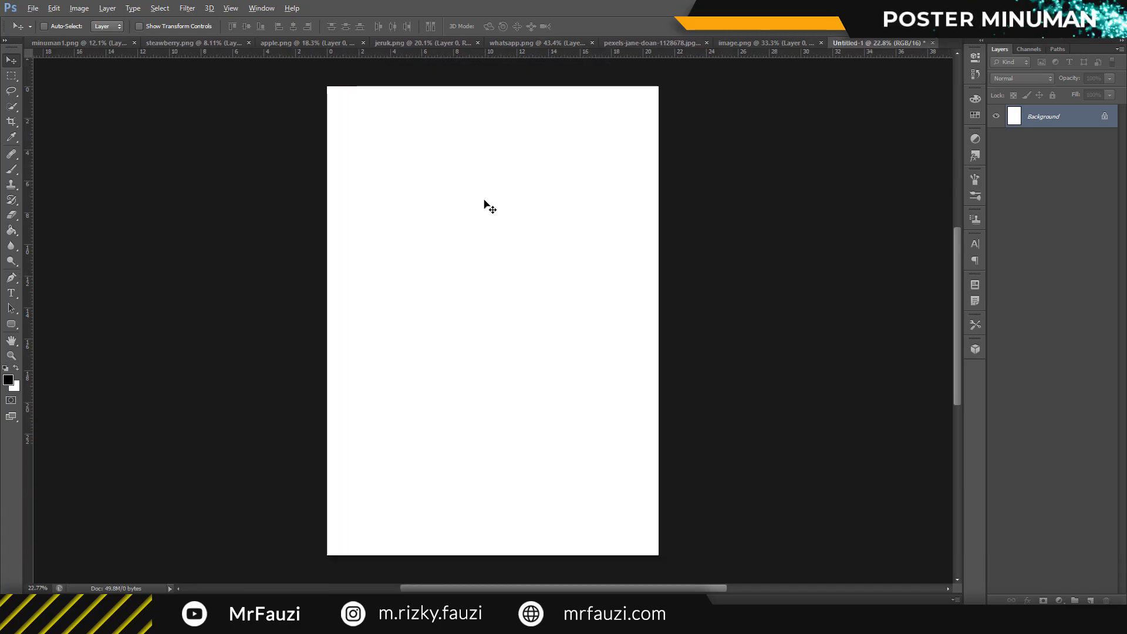
scroll(484, 199, "up", 1)
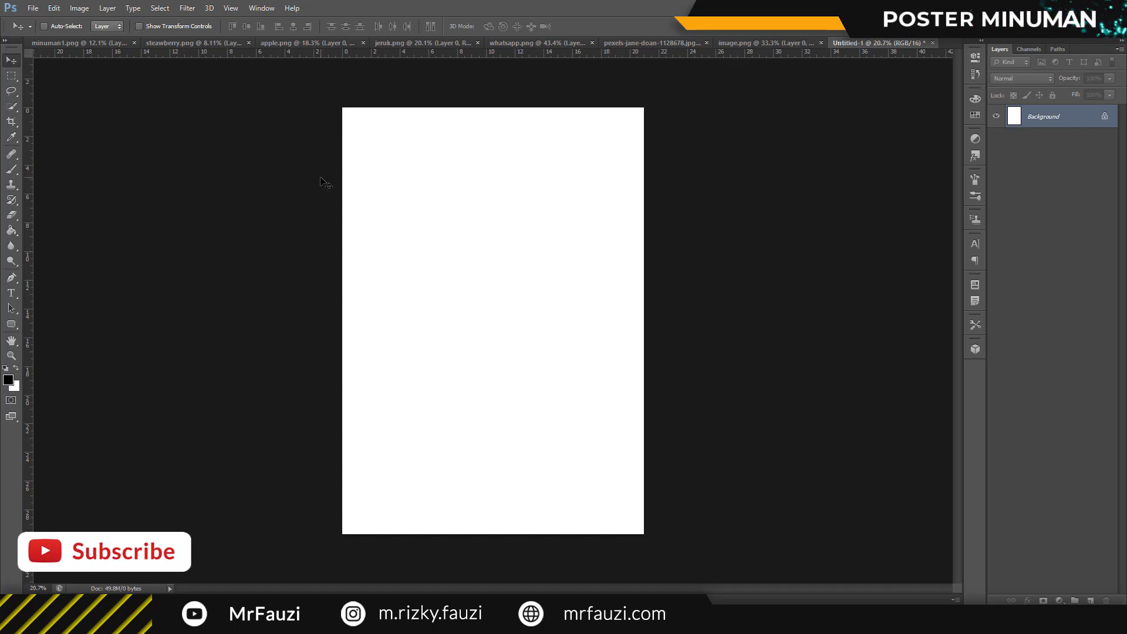
Draw a rectangle over the entire canvas and fill it with pale cream fef6d9.
right_click(11, 325)
left_click(58, 324)
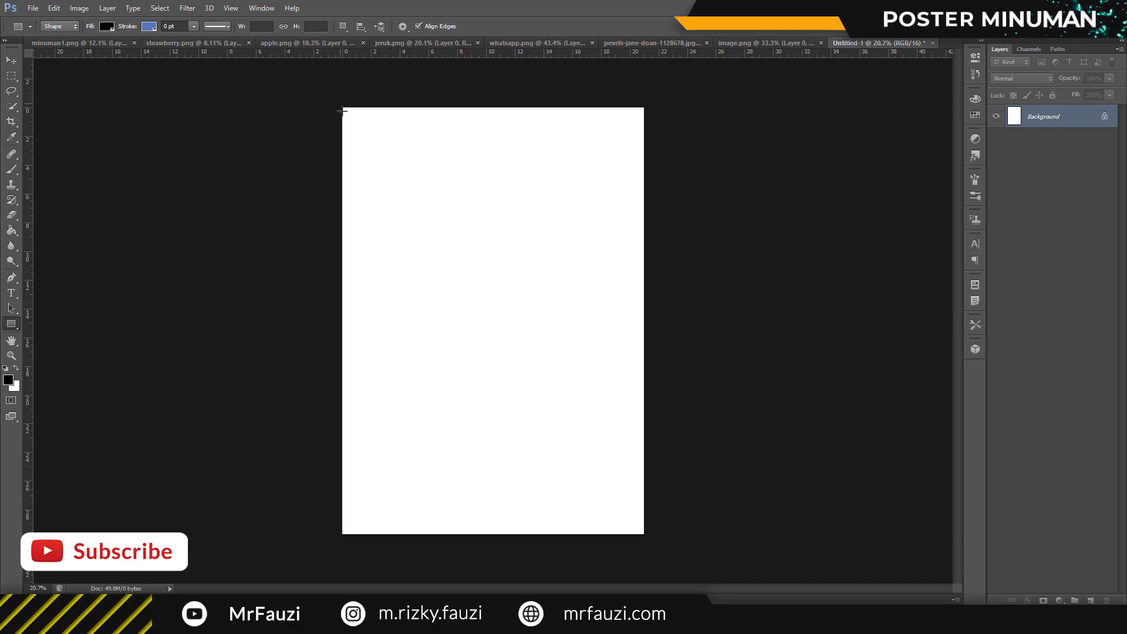
mouse_move(340, 104)
left_mouse_down()
mouse_move(648, 538)
mouse_move(641, 529)
left_mouse_up()
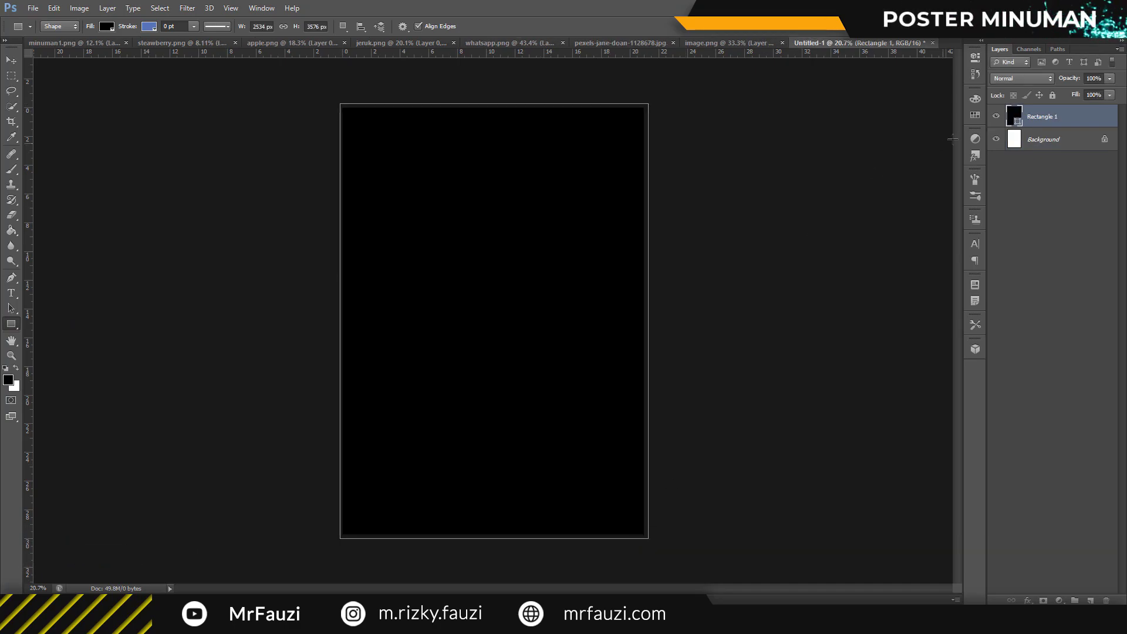
double_click(1012, 117)
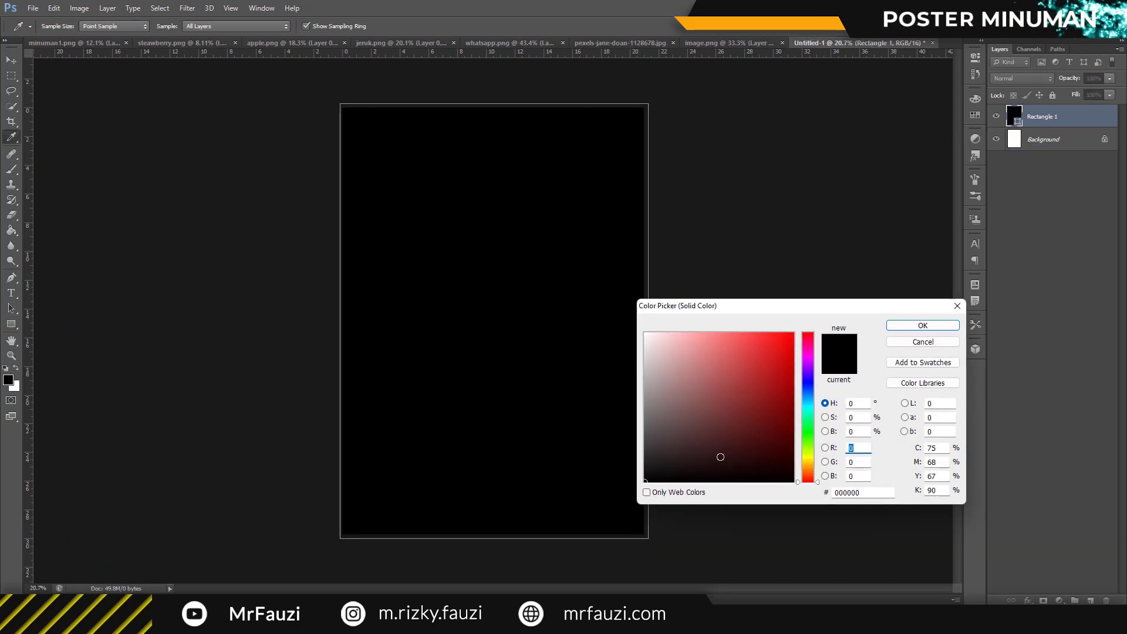
left_click_drag(813, 470, 814, 463)
mouse_move(768, 368)
left_mouse_down()
mouse_move(693, 332)
mouse_move(667, 334)
left_mouse_up()
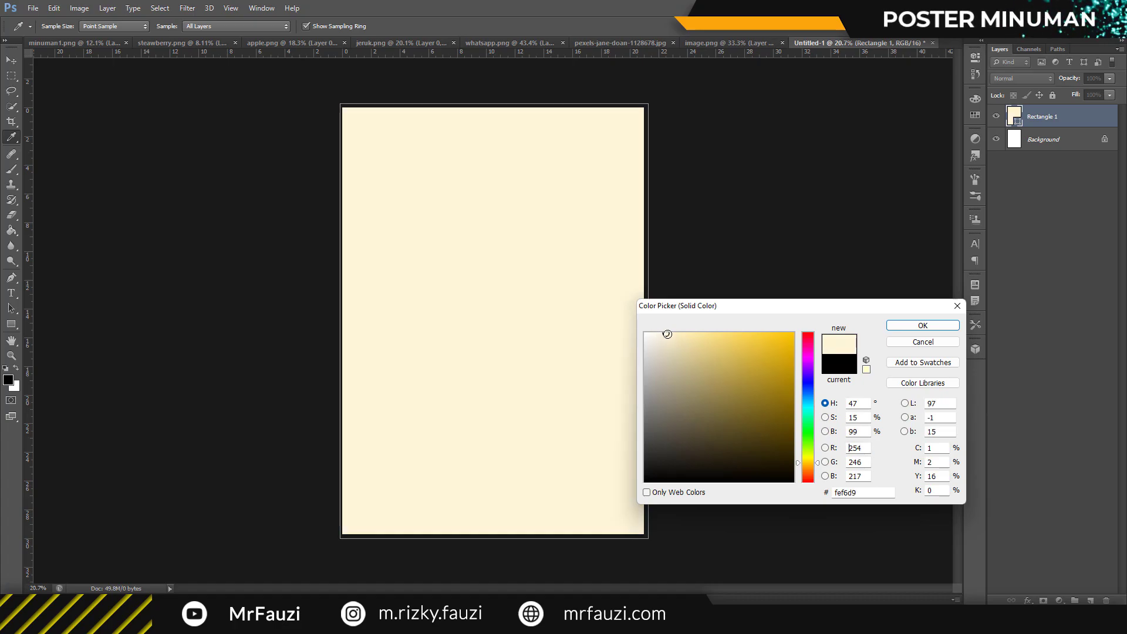
left_click(910, 327)
left_click(1069, 141)
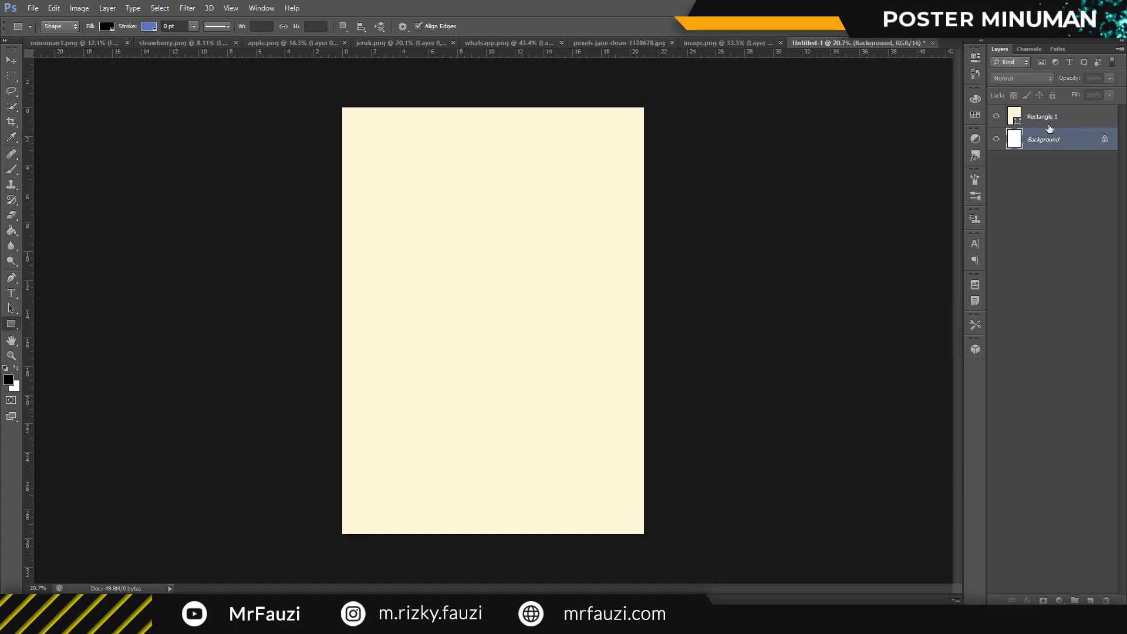
left_click(1046, 116)
Draw a four-point slanted shape over the lower canvas filled with darker cream fcf0c7.
left_click(11, 278)
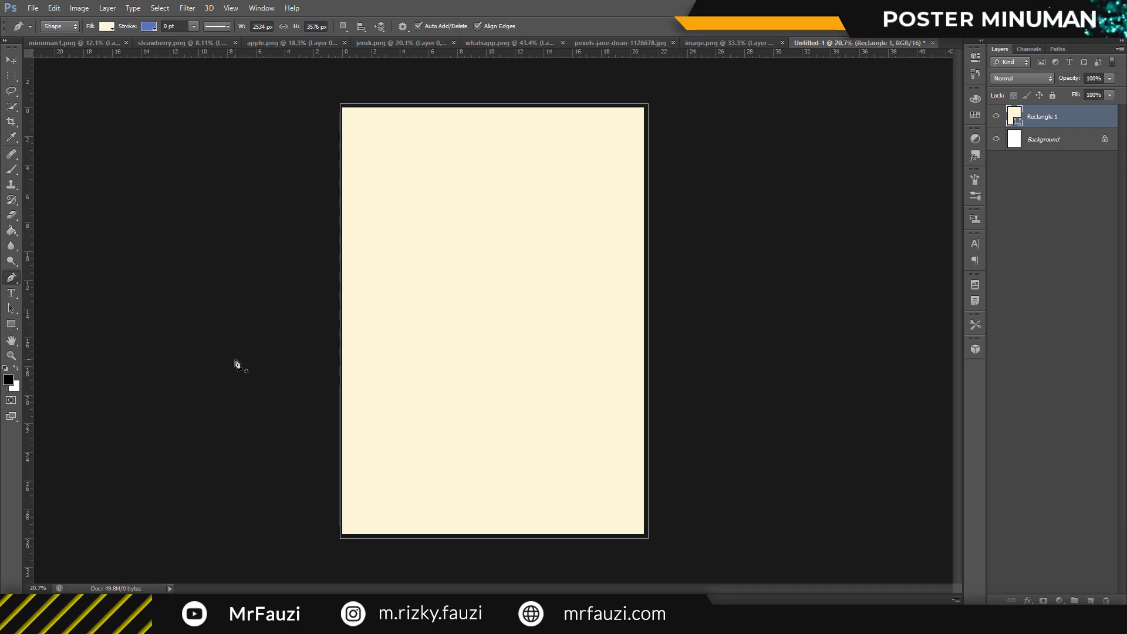
left_click(320, 289)
left_click(665, 370)
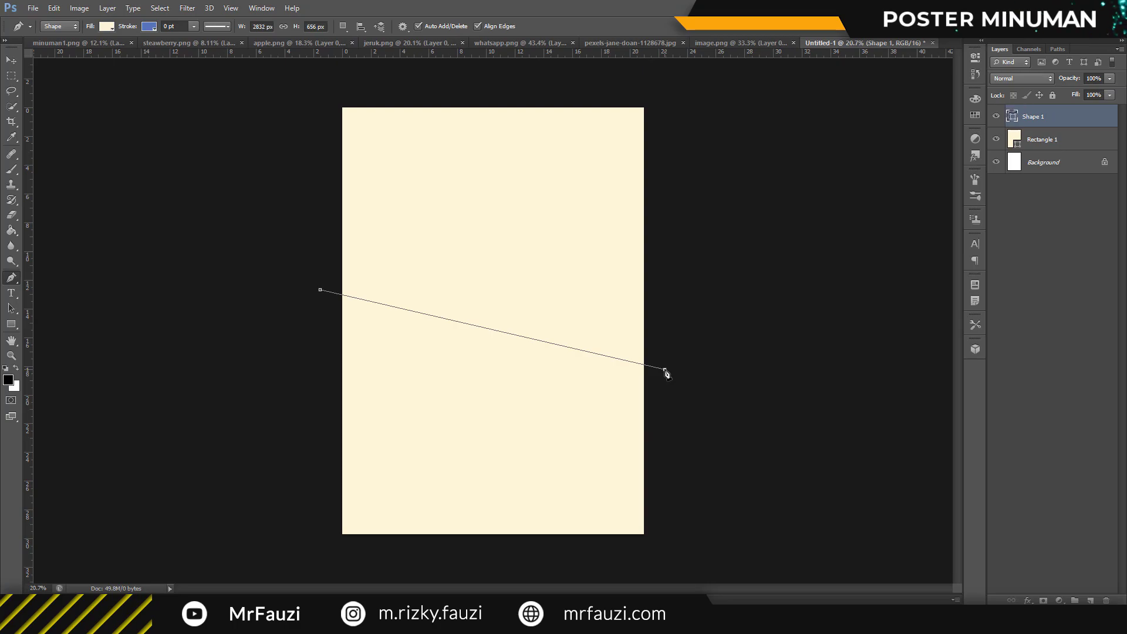
left_click(662, 538)
left_click(325, 546)
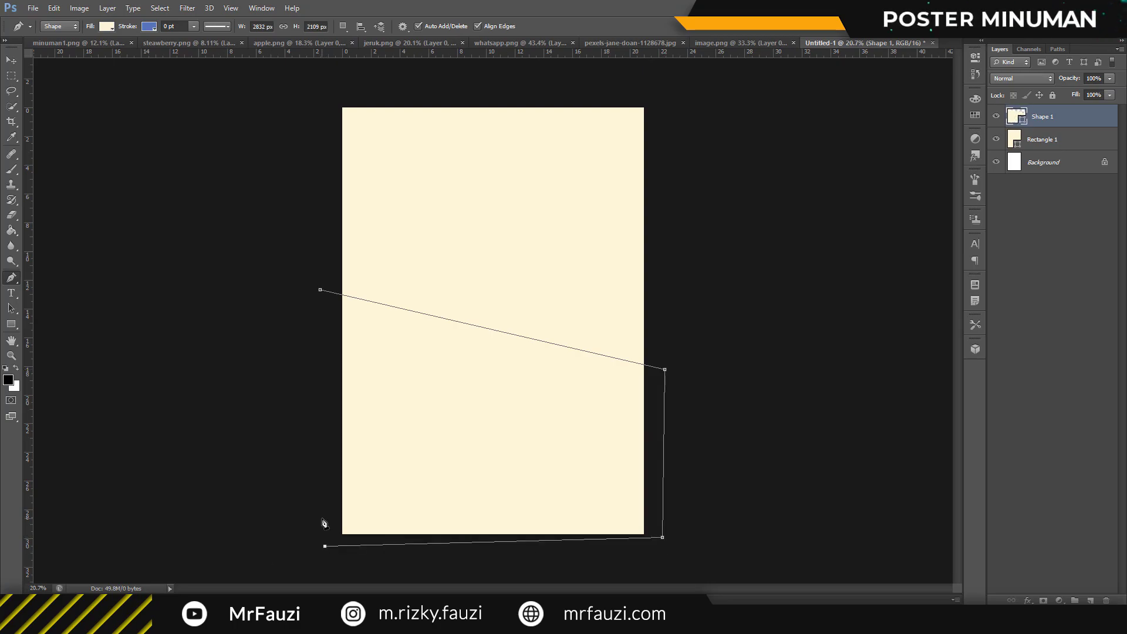
double_click(1018, 116)
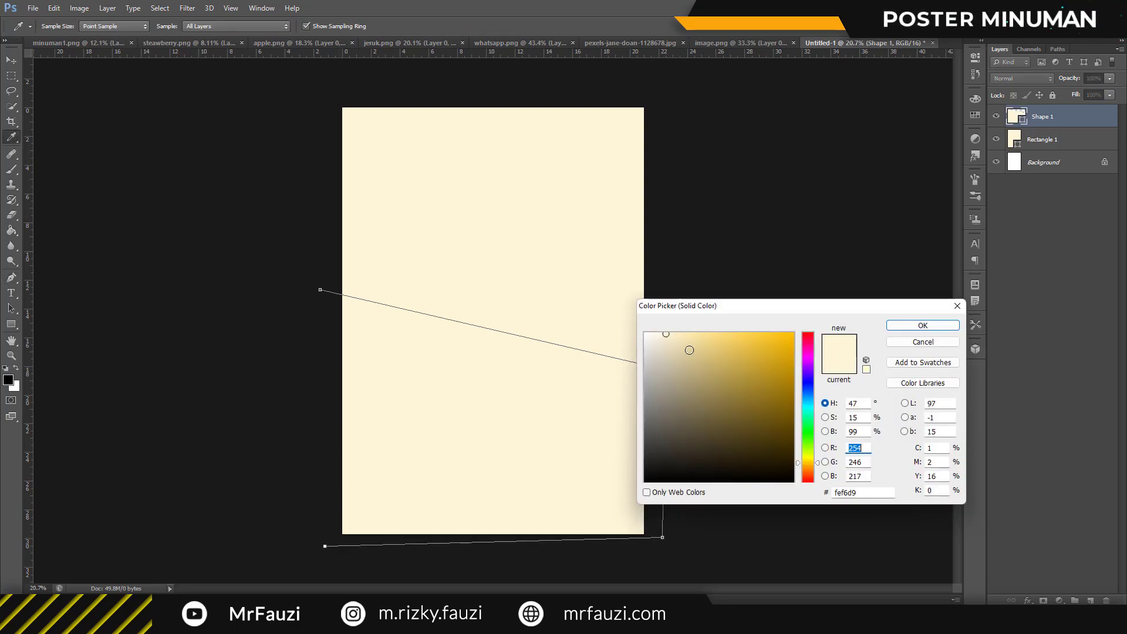
left_click(676, 334)
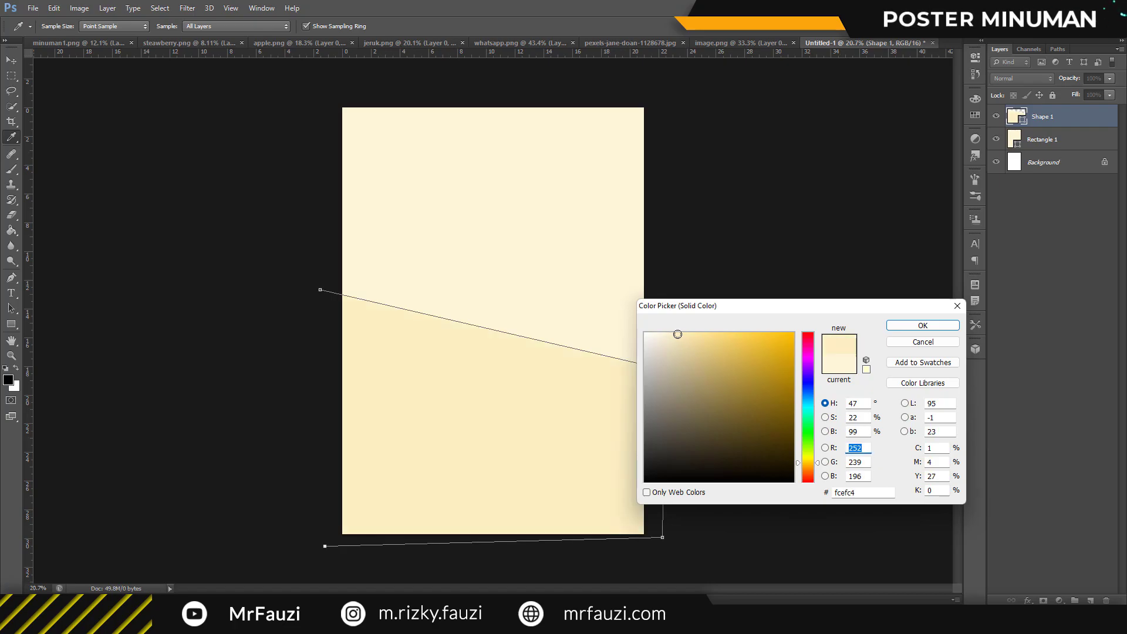
left_click(923, 325)
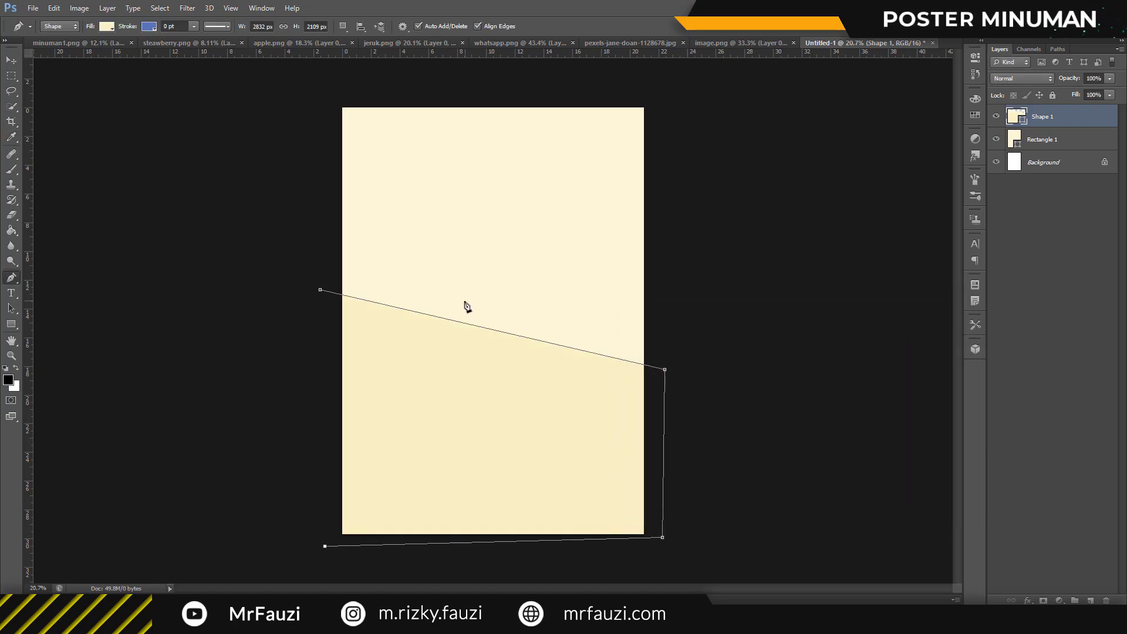
Rename Rectangle 1 to 'kotak 1' and Shape 1 to 'kotak 2'.
left_click(1053, 144)
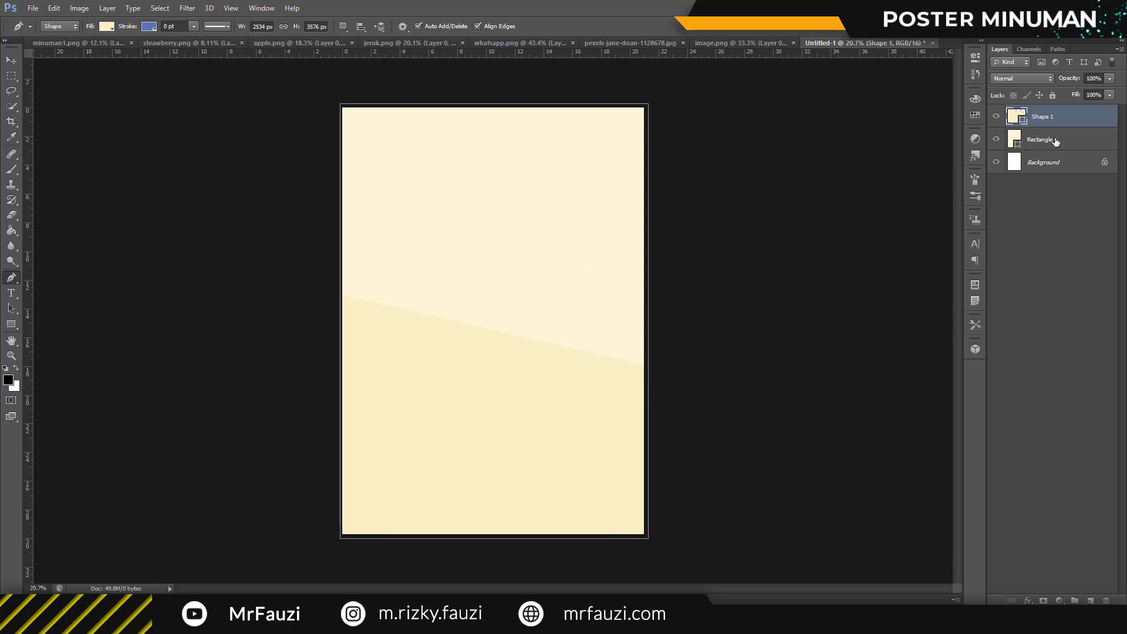
double_click(1050, 139)
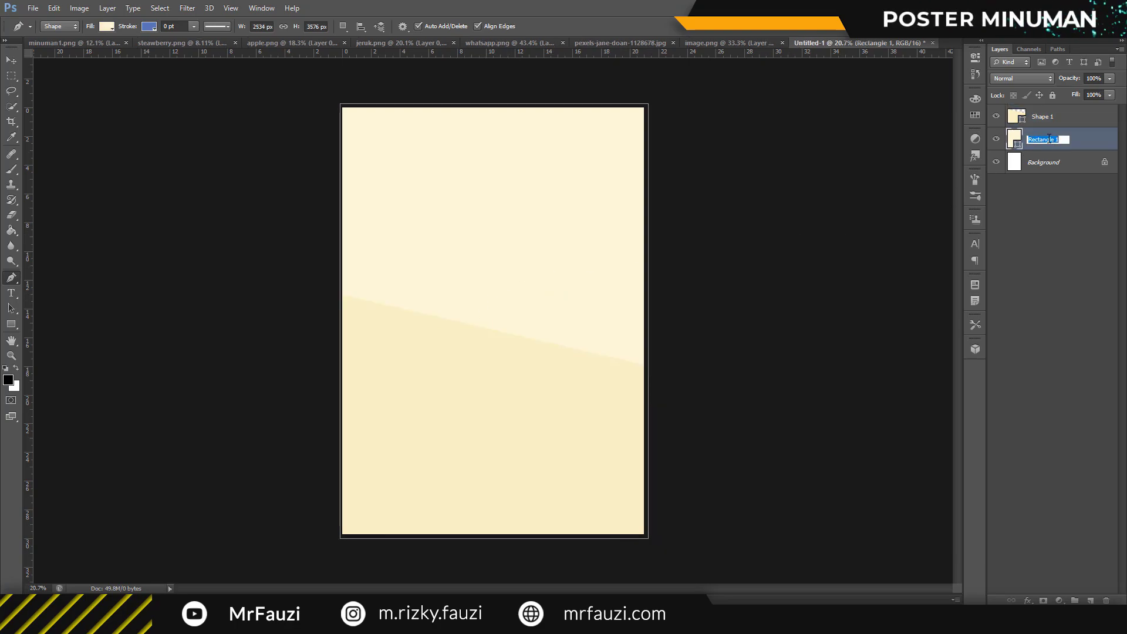
type("kotak 1")
key("Return")
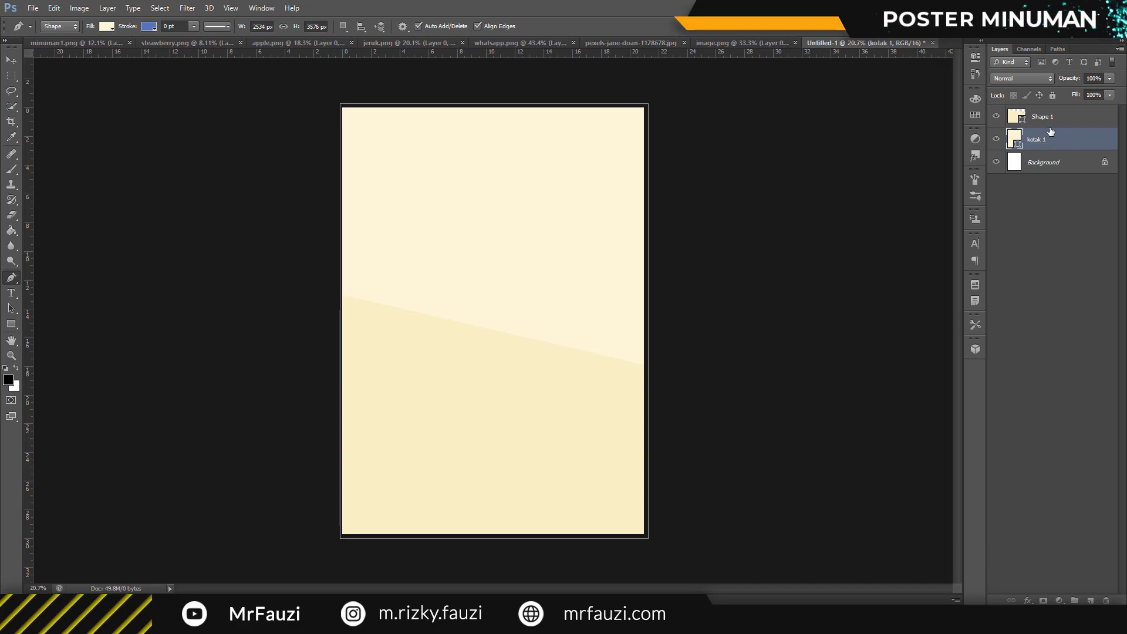
double_click(1052, 117)
type("kotak ")
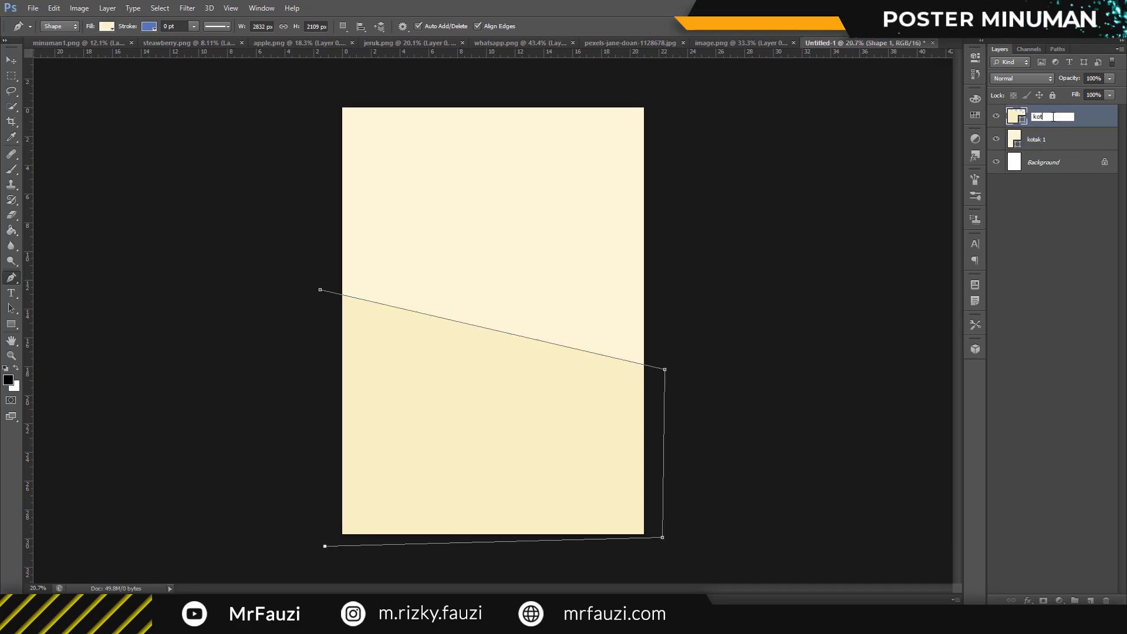
type("2")
key("Return")
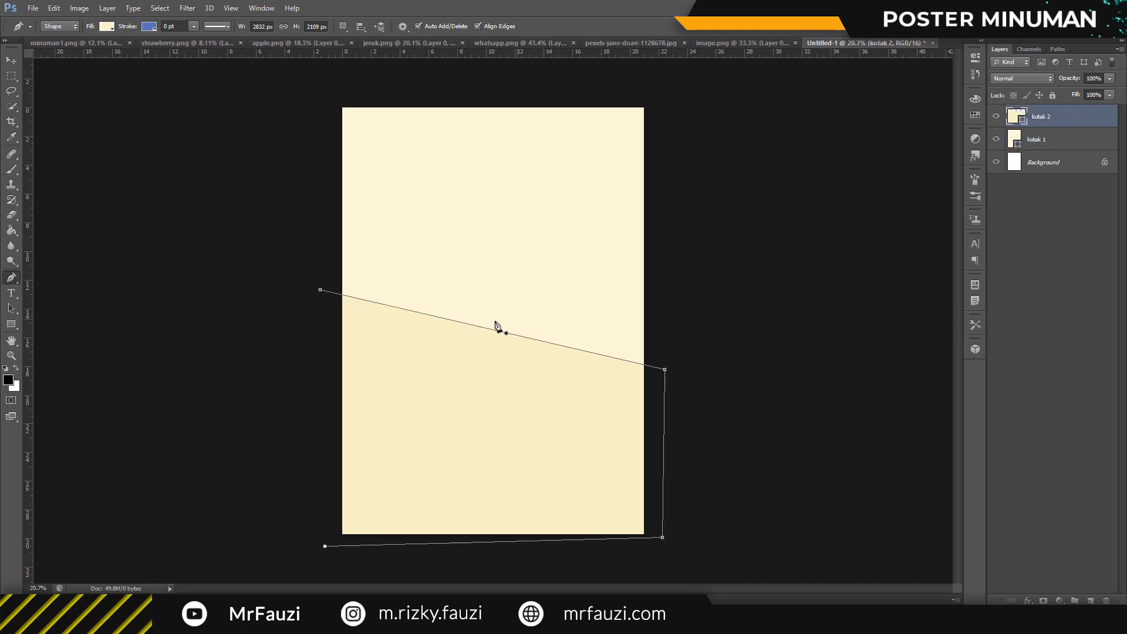
left_click(11, 293)
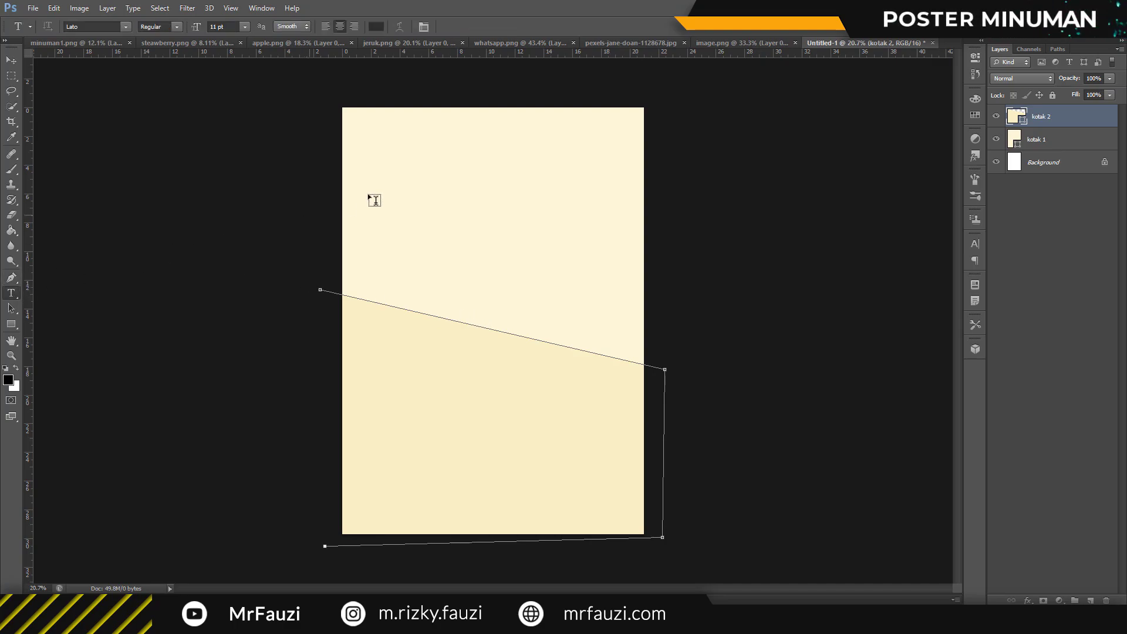
Paste the headline 'tiga minuman segar untuk kamu hari ini' near the top and nudge it right.
left_click(388, 167)
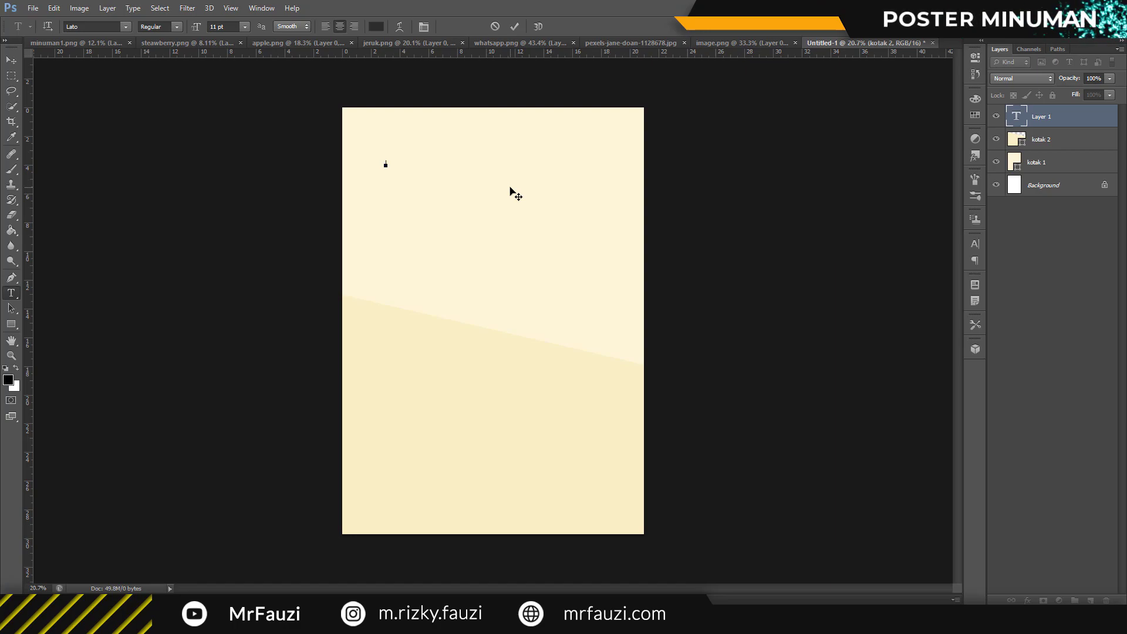
type("tiga minuman segar untuk kamu hari ini")
key("ctrl+Return")
key("v")
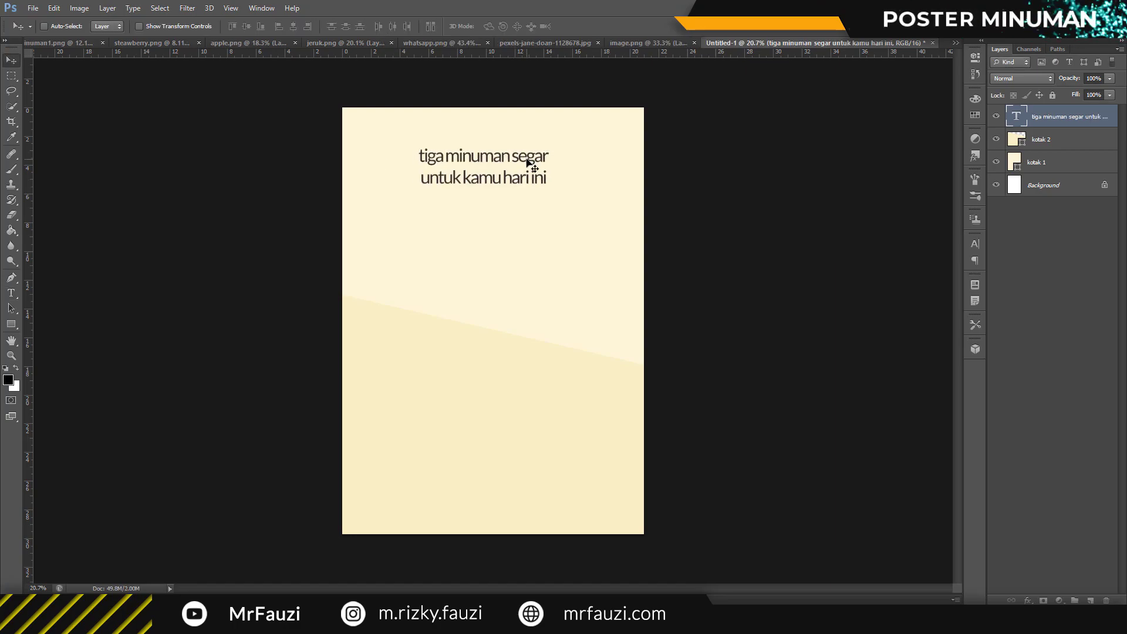
left_click_drag(528, 163, 538, 162)
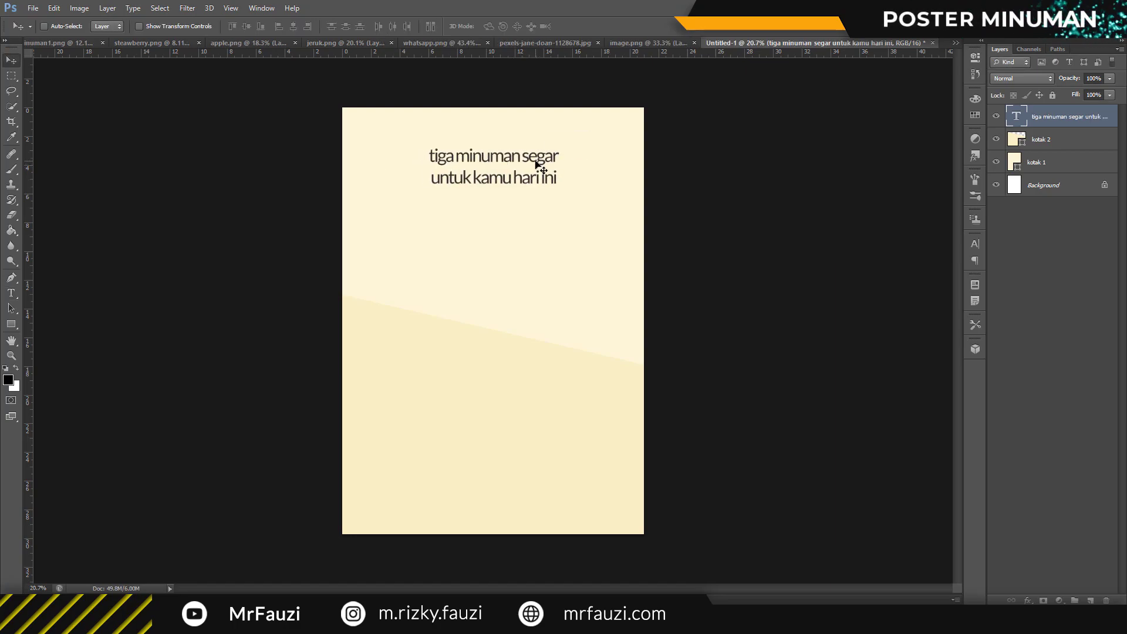
Set the headline font to Fresh Tea with tracking -5.
left_click(975, 243)
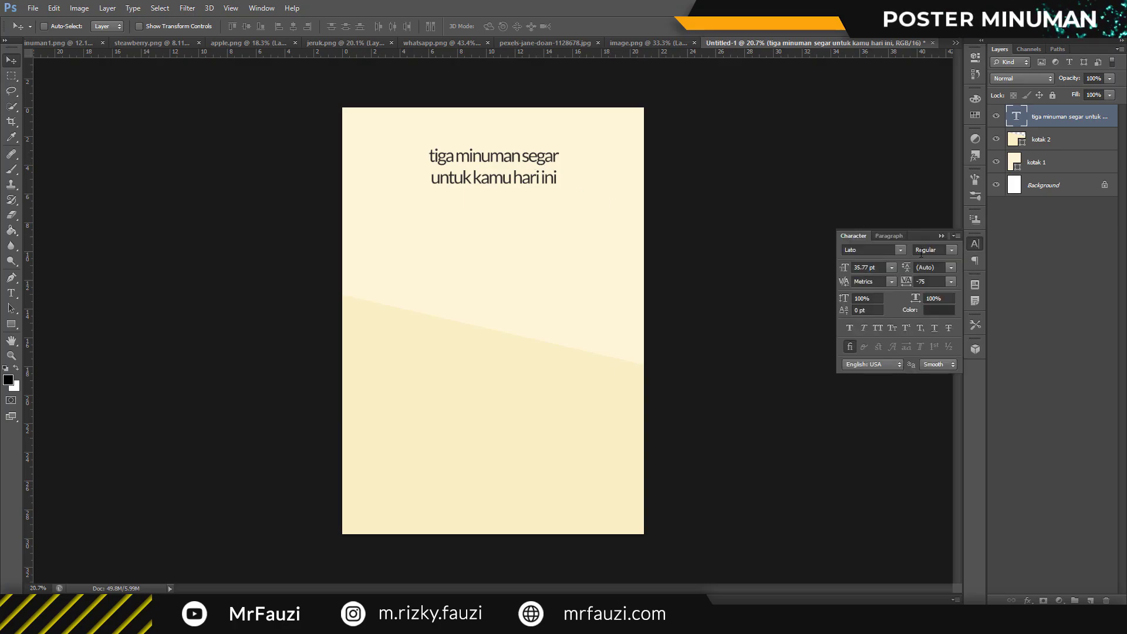
left_click(901, 250)
left_click(903, 247)
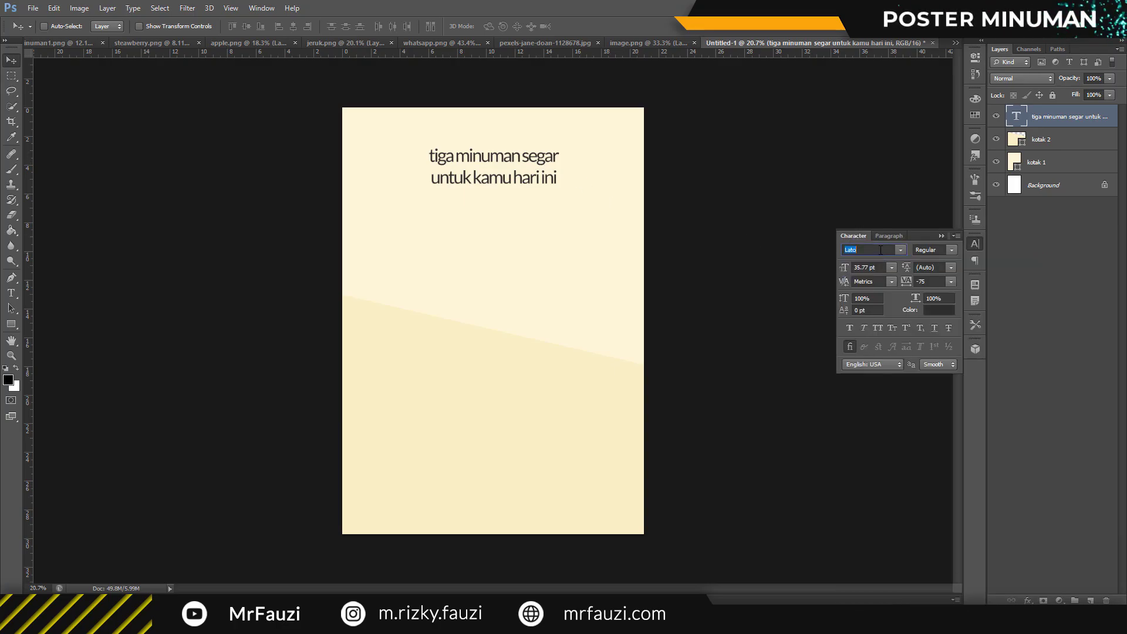
type("Fresh Tea")
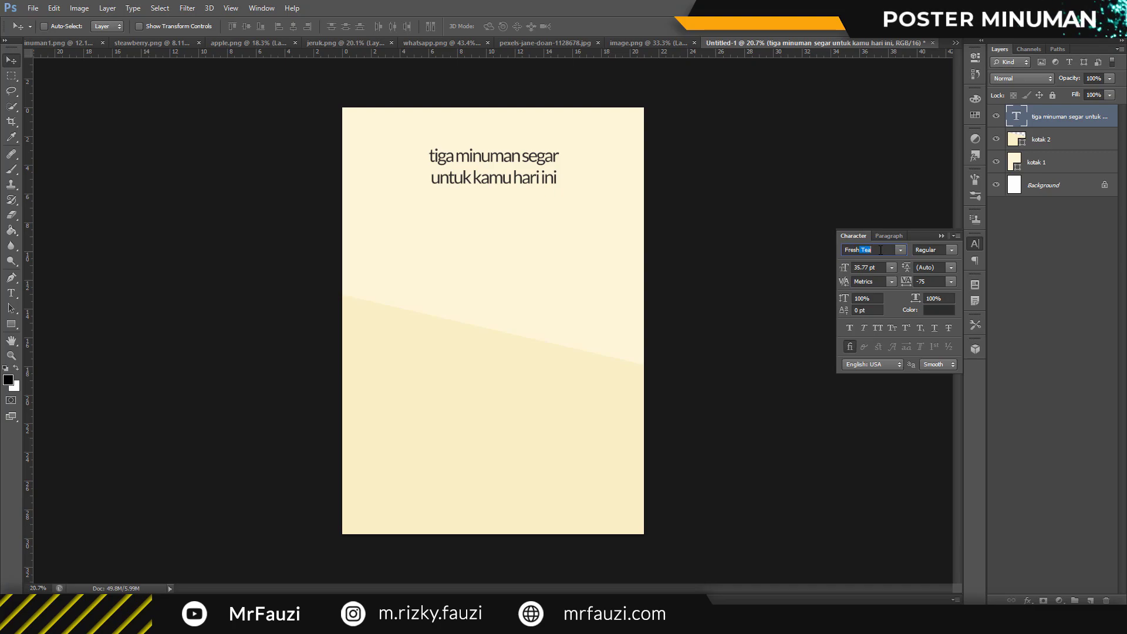
key("Return")
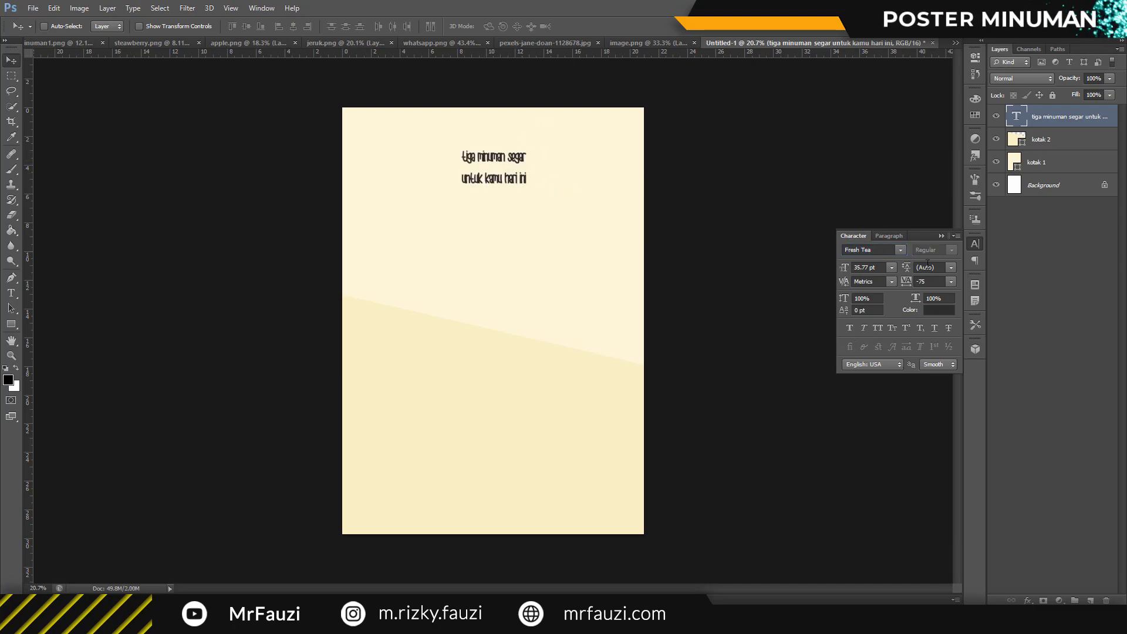
left_click(952, 284)
left_click(945, 355)
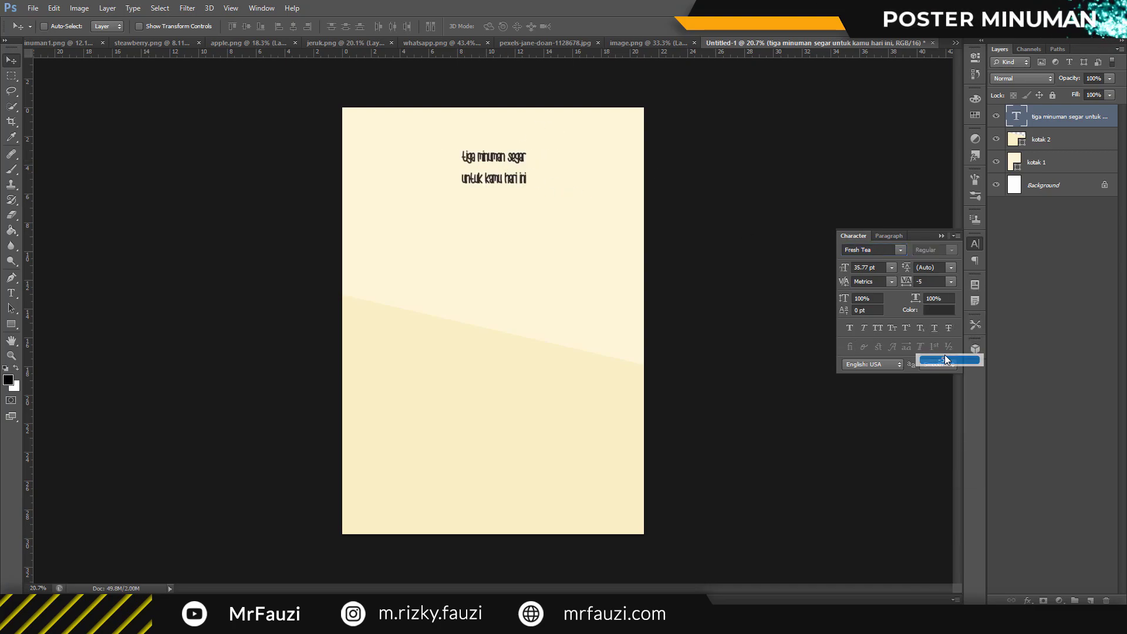
scroll(496, 159, "up", 2)
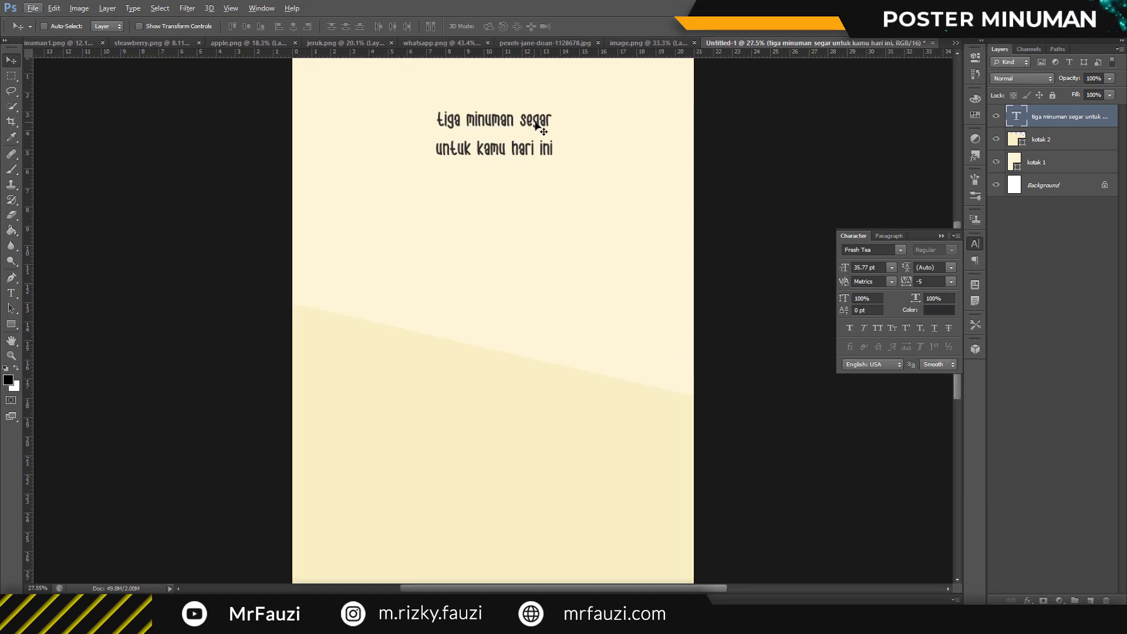
Scale the headline up to about 187%, giving 66.83 pt text.
key("ctrl+t")
left_click_drag(571, 98, 624, 87)
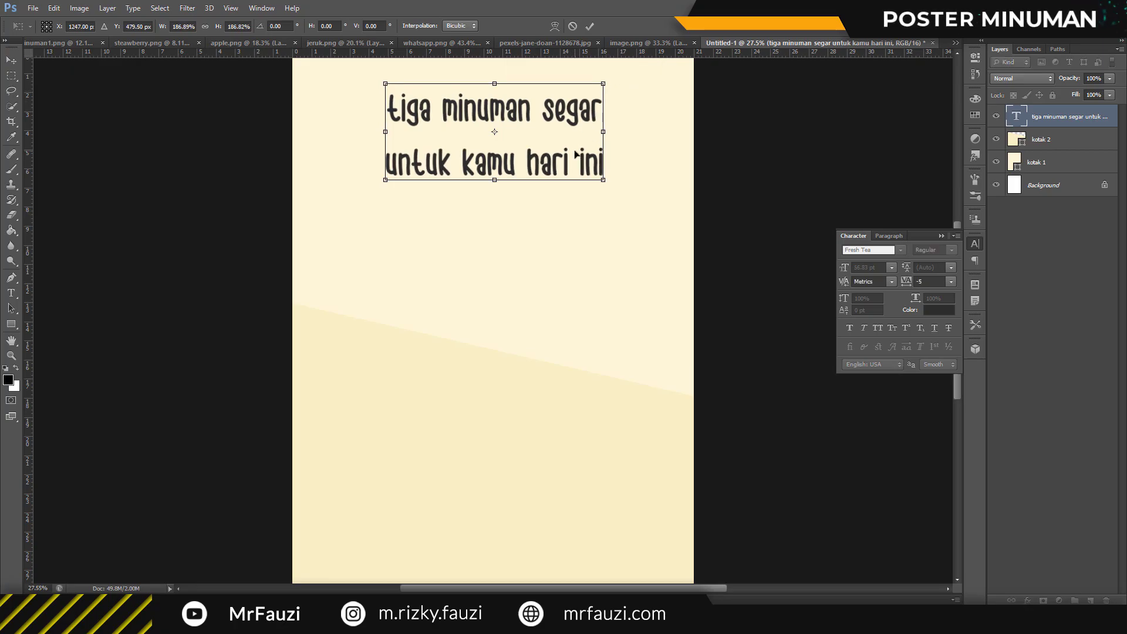
scroll(575, 154, "up", 1)
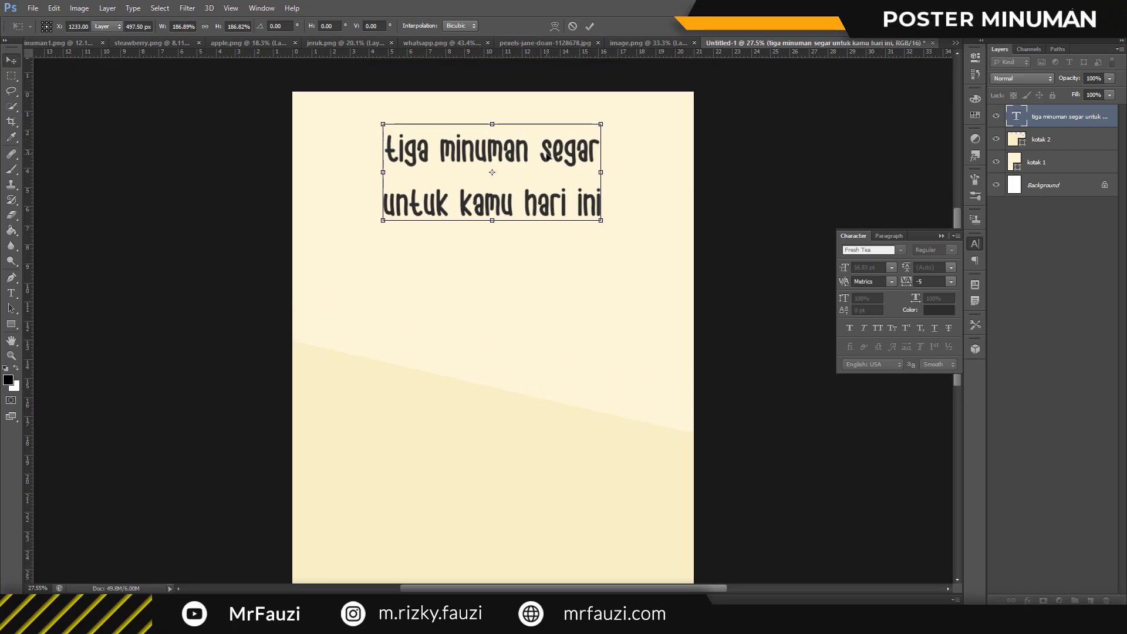
double_click(551, 153)
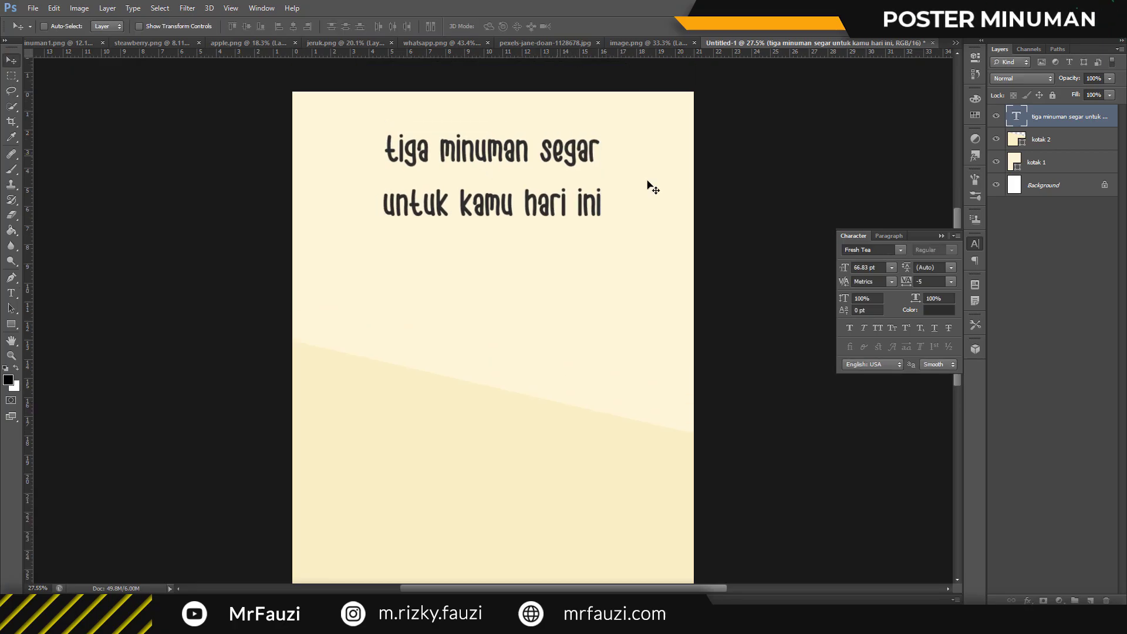
Set the headline leading to 48 pt and shift it slightly lower.
left_click(952, 268)
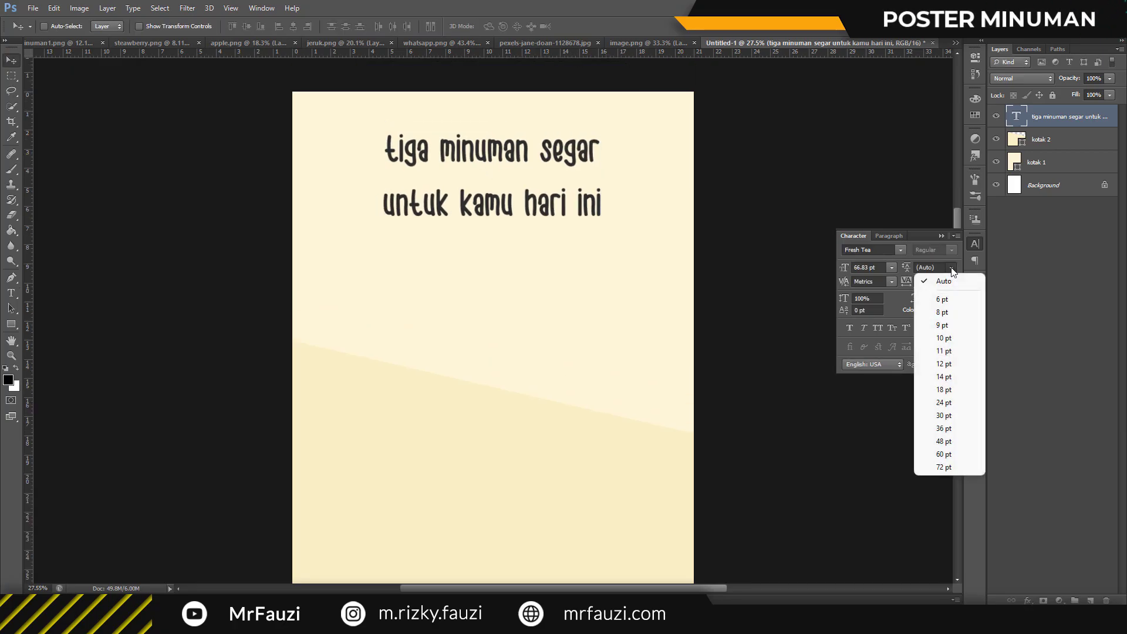
left_click(950, 403)
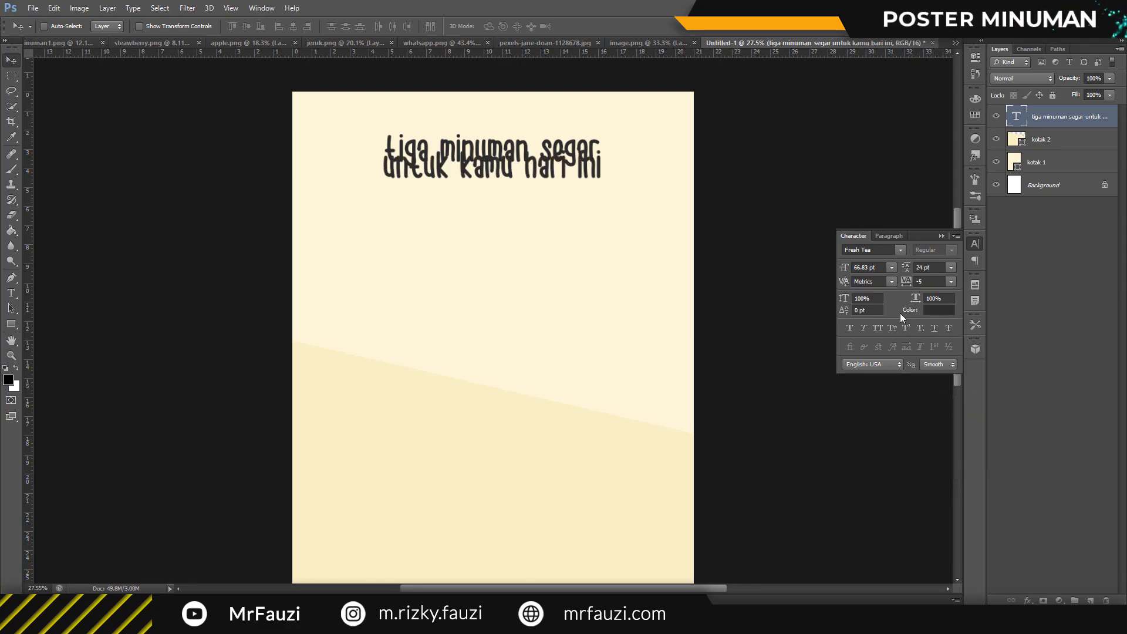
left_click(951, 267)
left_click(951, 443)
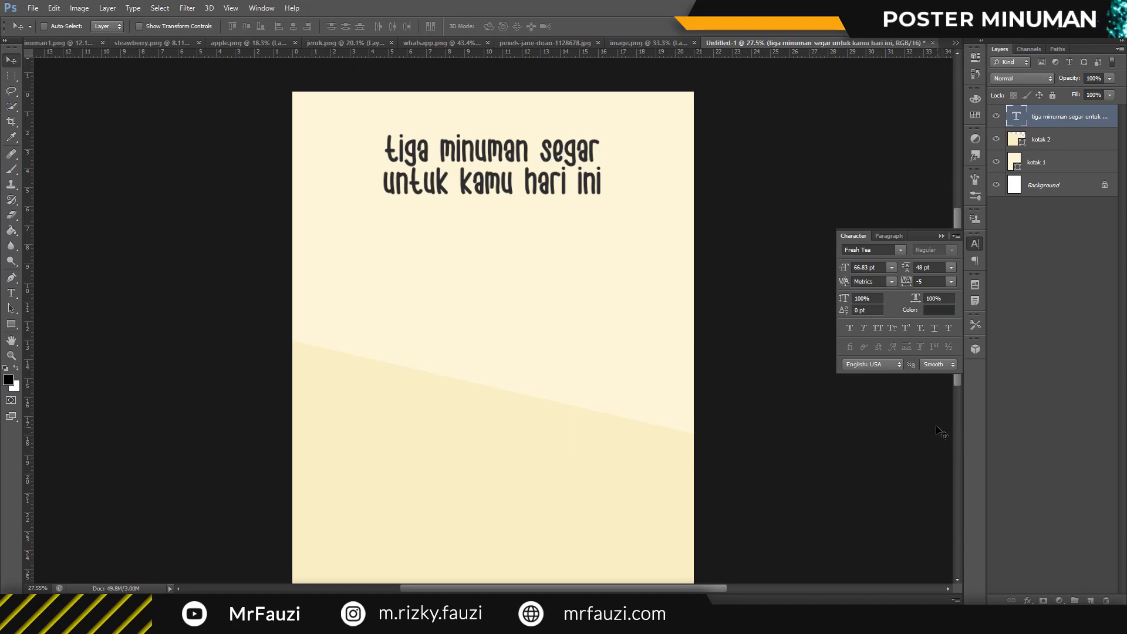
left_click_drag(502, 160, 502, 169)
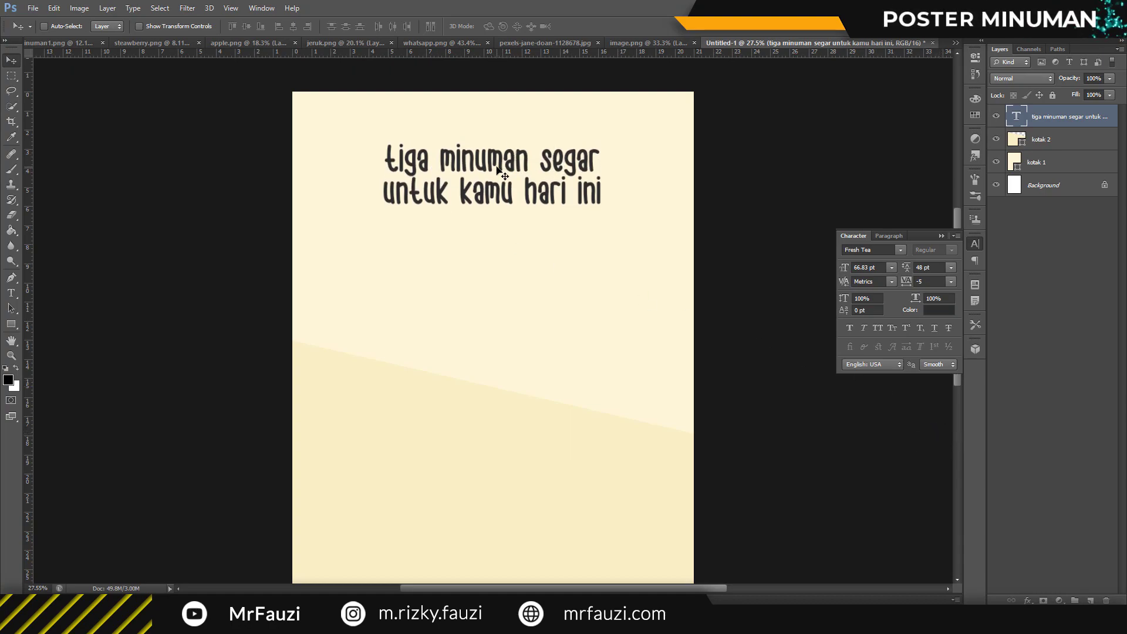
Add a white 38 px Stroke layer effect to the headline.
right_click(1064, 121)
left_click(1007, 132)
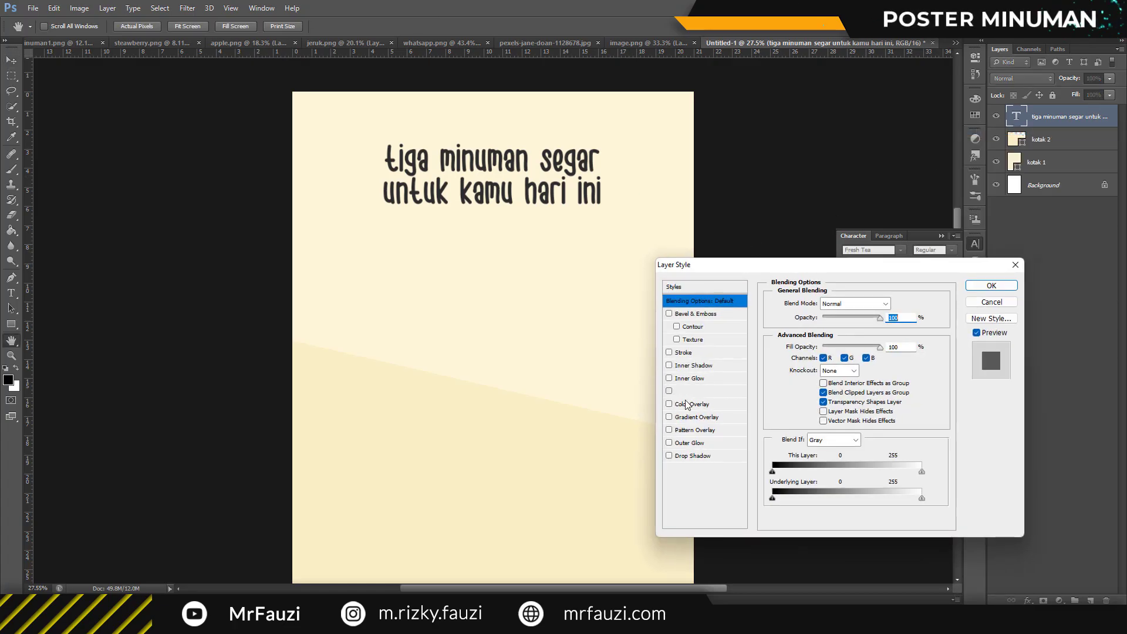
left_click(676, 354)
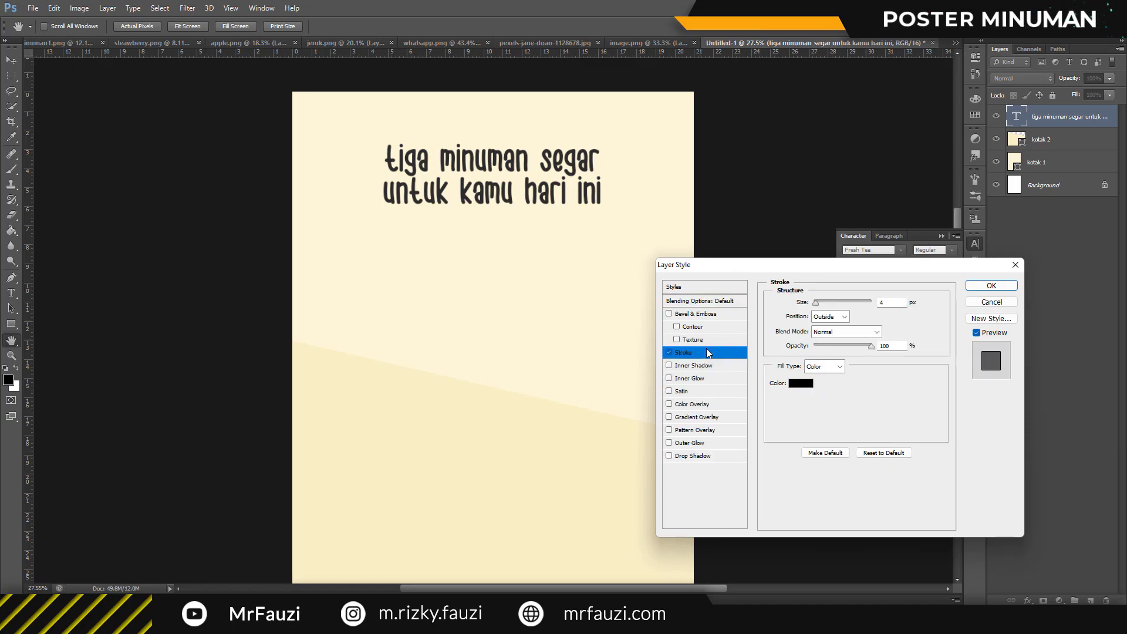
left_click(801, 384)
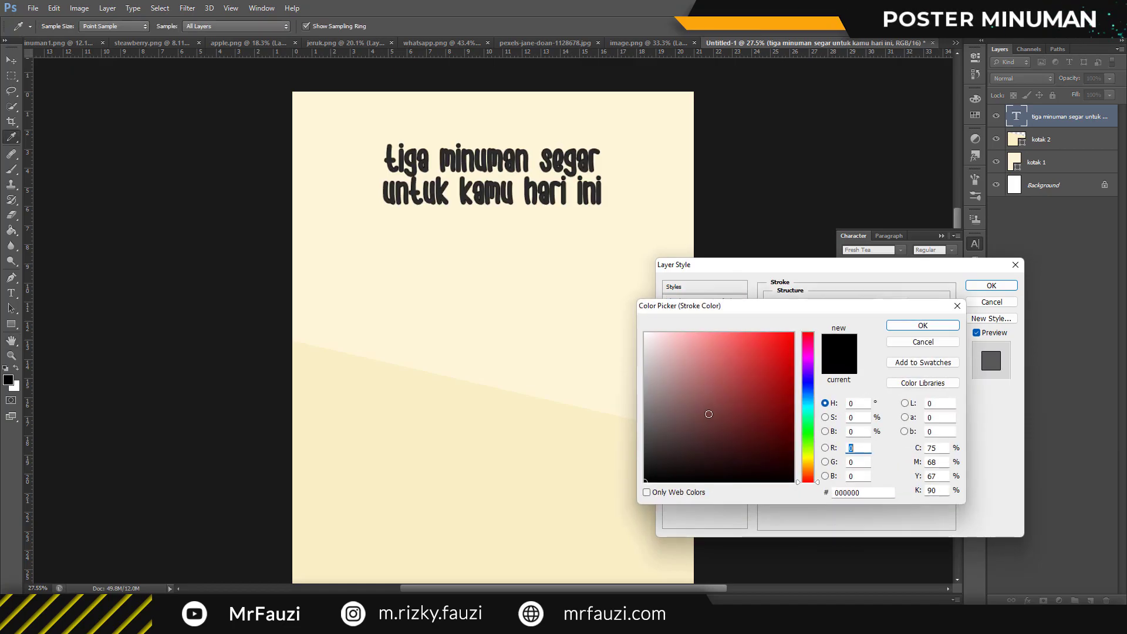
left_click(646, 334)
left_click(905, 328)
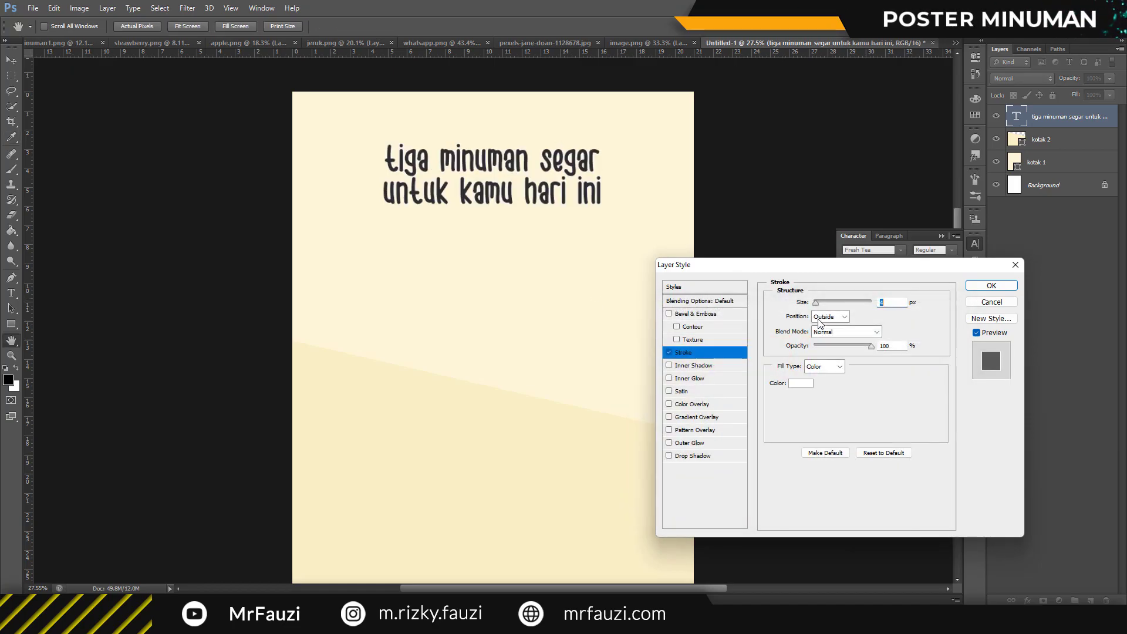
left_click_drag(816, 303, 825, 305)
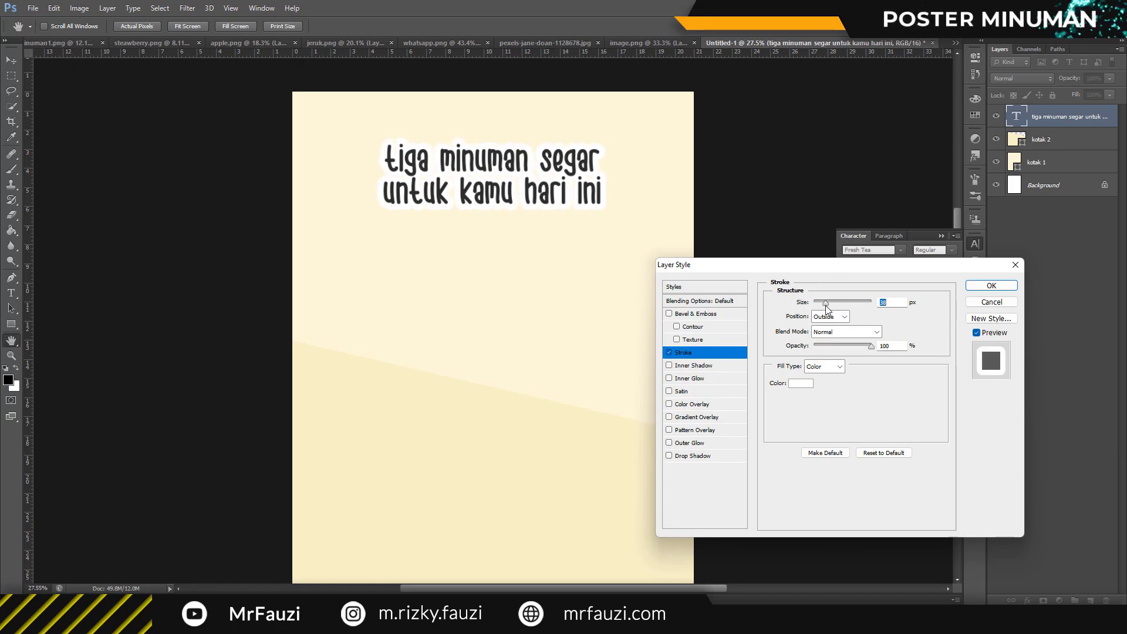
left_click(991, 287)
Fit the poster in the window and reselect the headline text layer.
key("v")
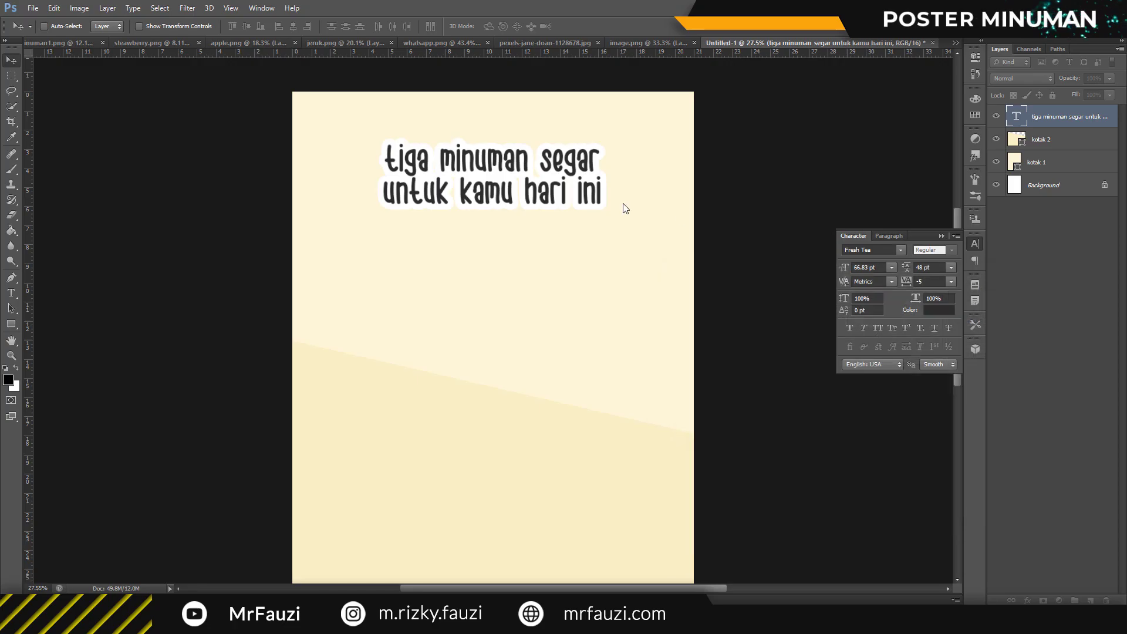
key("ctrl+0")
scroll(546, 201, "down", 2)
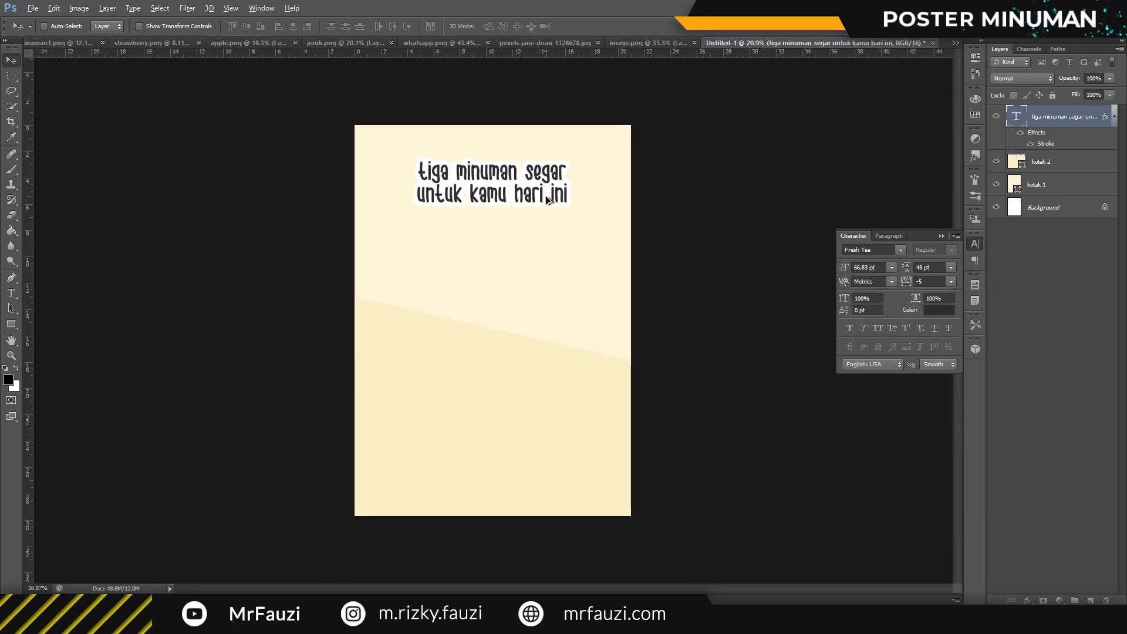
left_click(1056, 216)
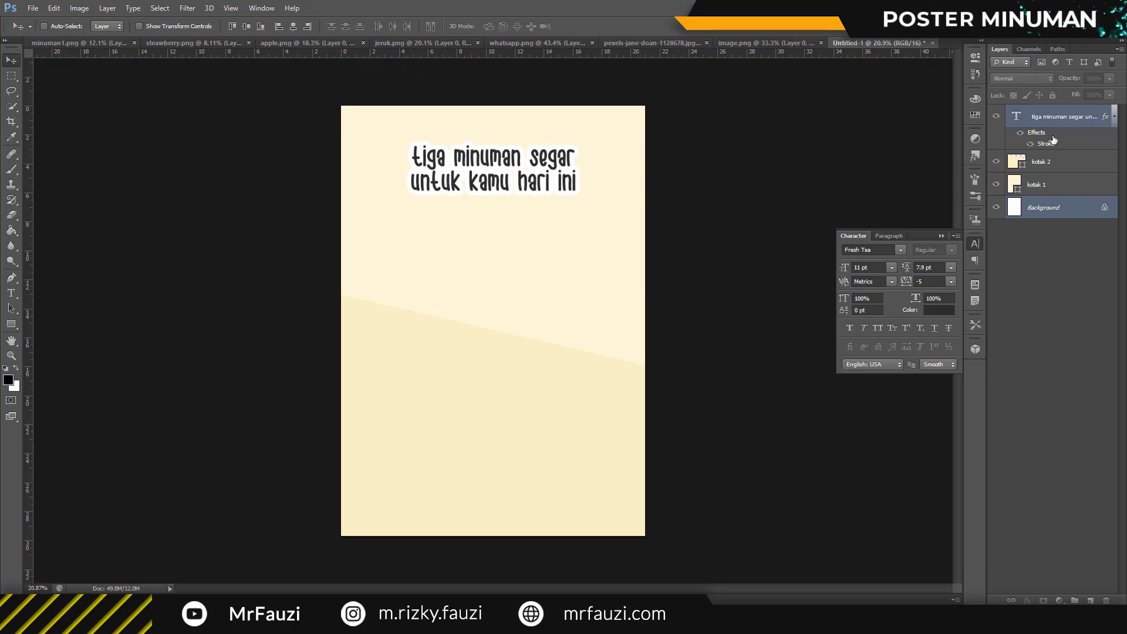
left_click(1069, 117)
left_click(975, 244)
scroll(470, 202, "up", 1)
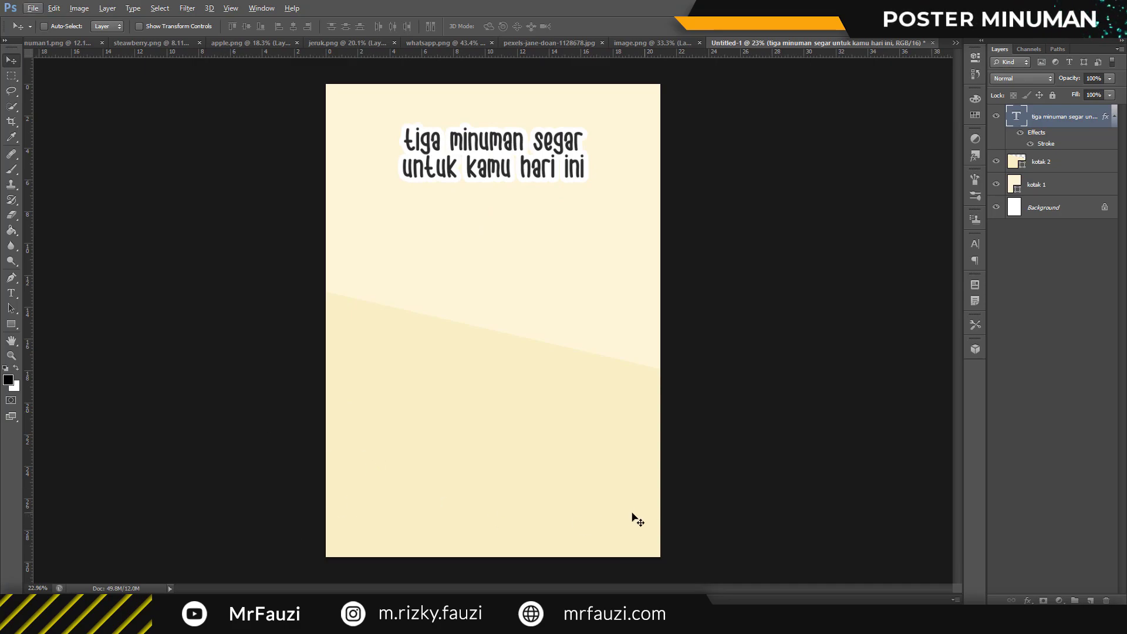
Draw a black bar across the poster bottom and move it slightly up.
left_click(12, 329)
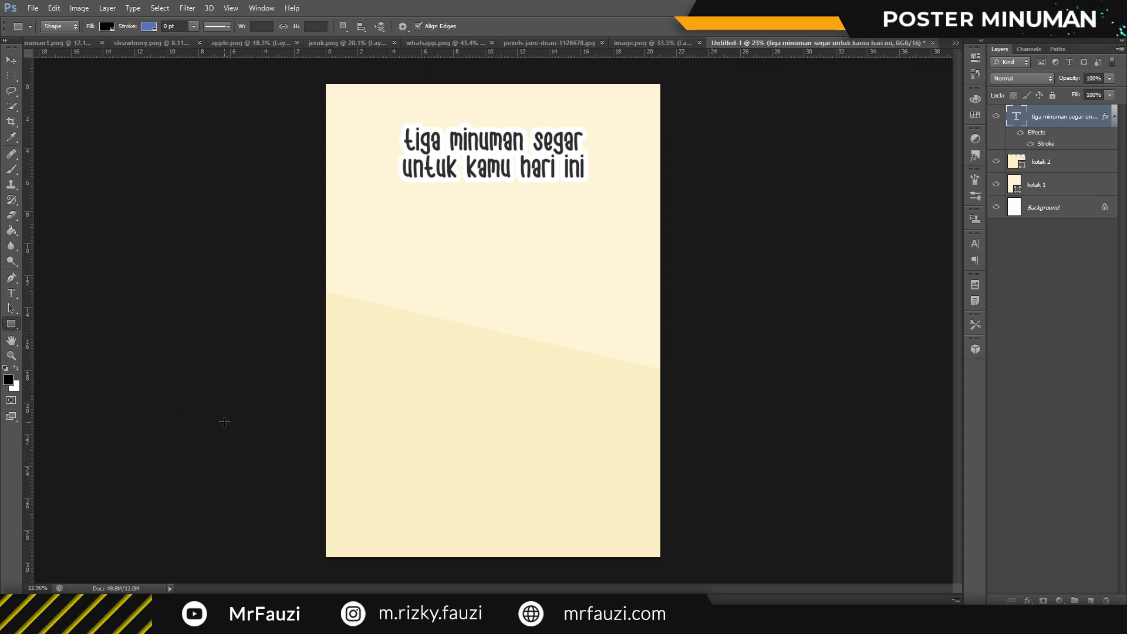
left_click_drag(657, 565, 670, 565)
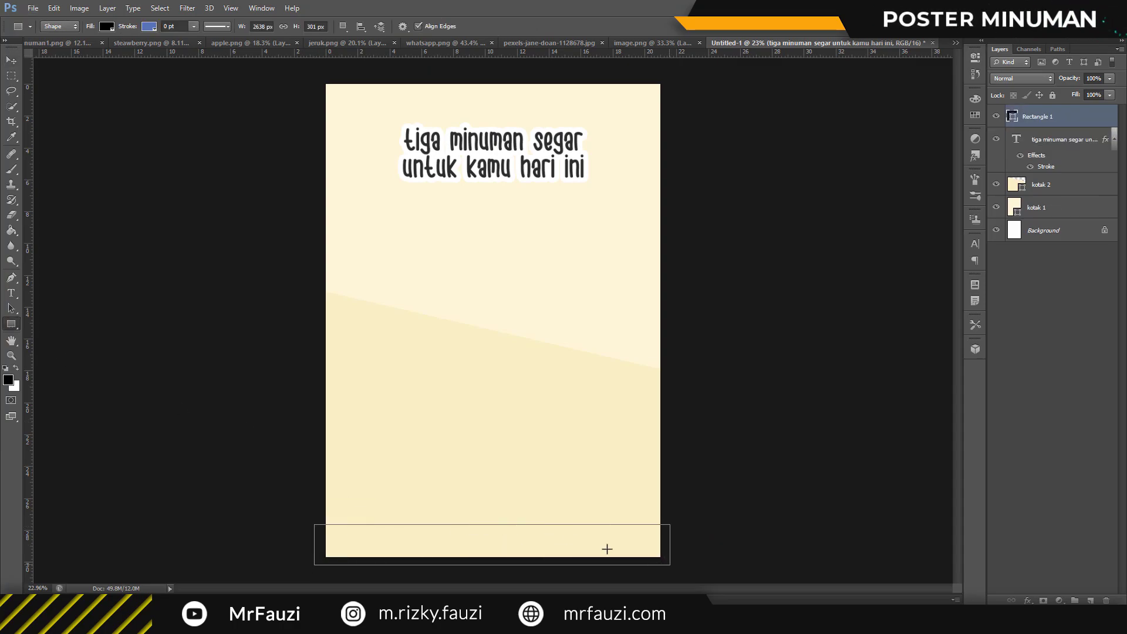
key("v")
left_click_drag(494, 523, 488, 516)
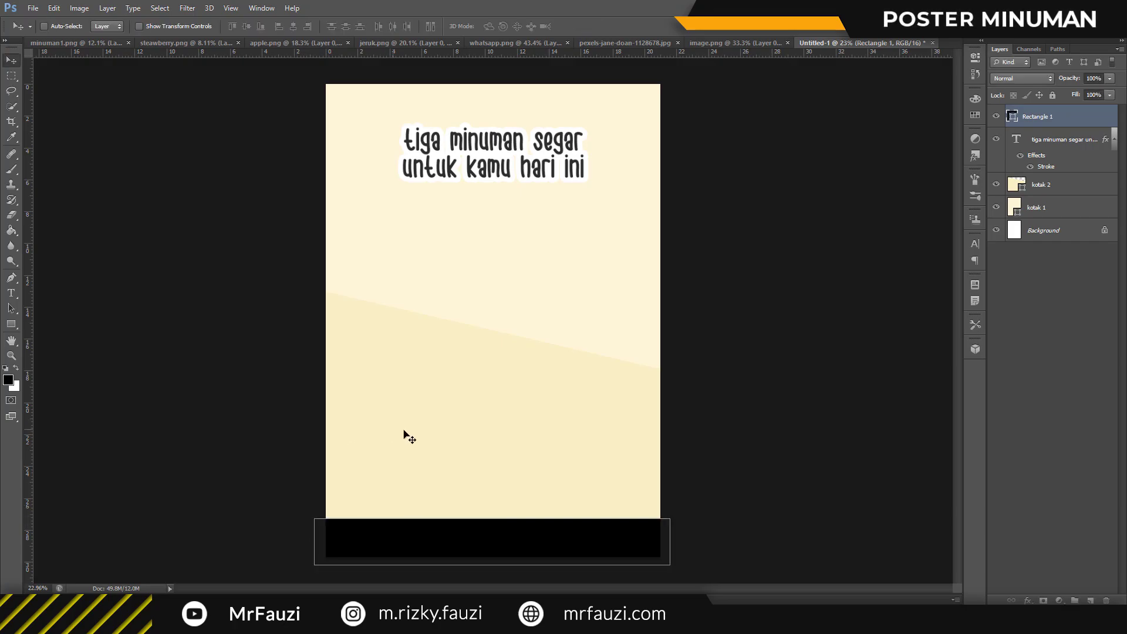
Rasterize the black bar's Rectangle 1 layer into a pixel layer.
right_click(1070, 118)
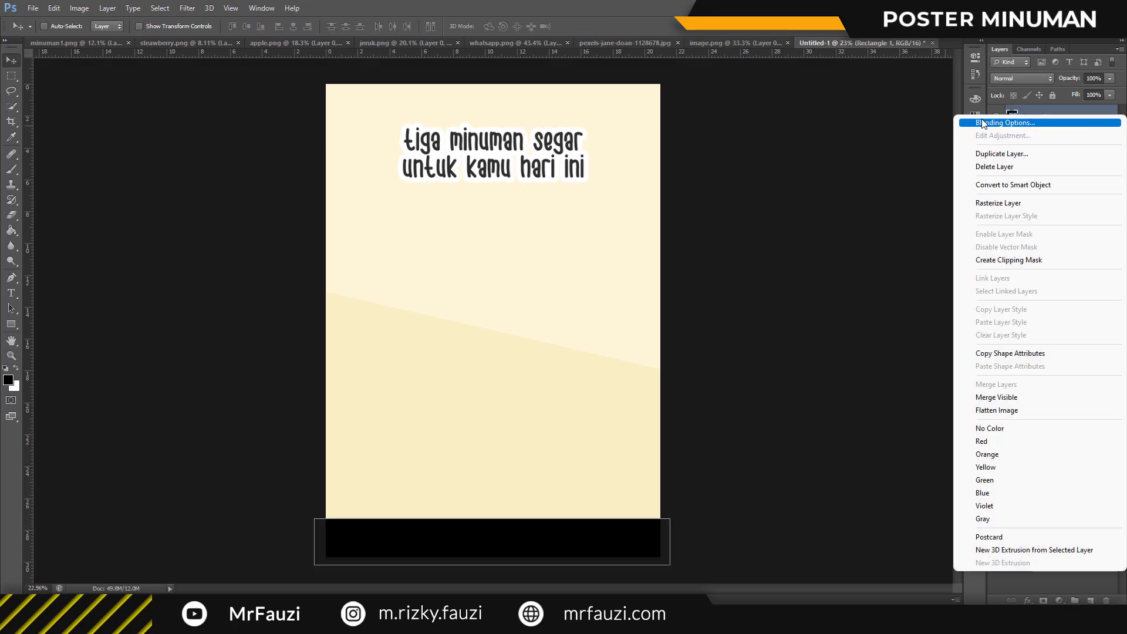
left_click(1024, 202)
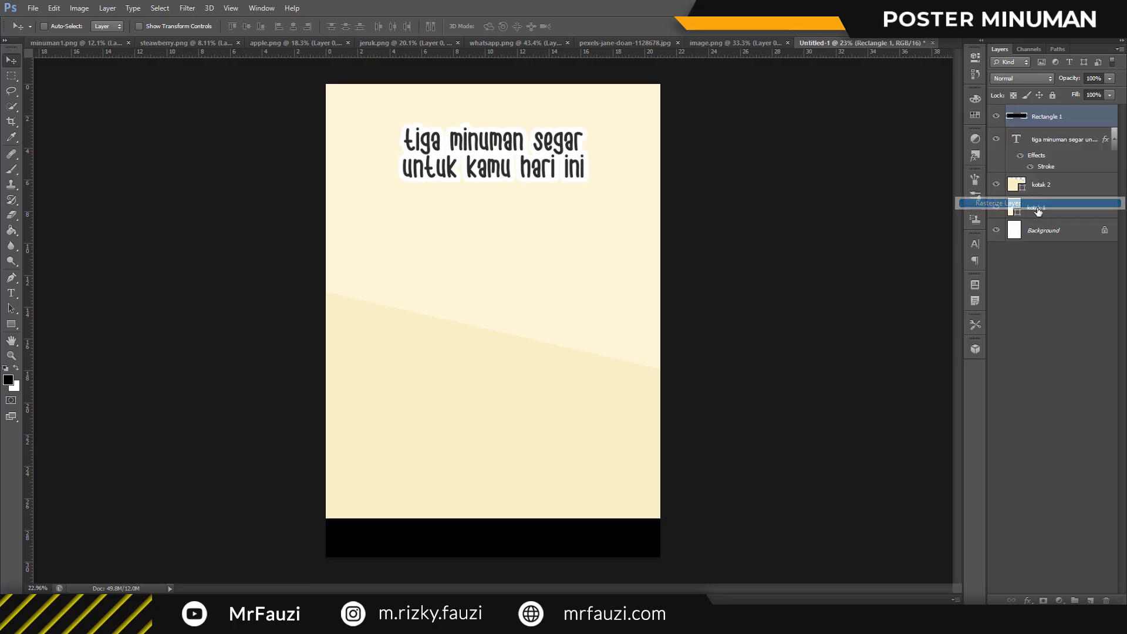
scroll(485, 493, "up", 1)
scroll(484, 493, "down", 1)
scroll(483, 493, "down", 1)
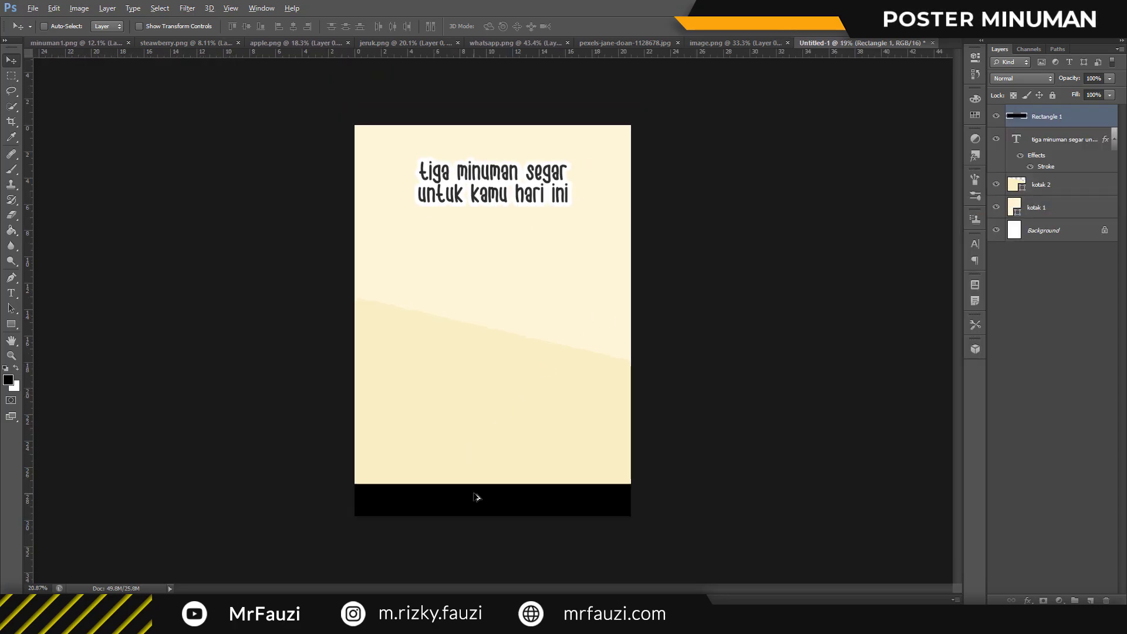
scroll(477, 493, "up", 1)
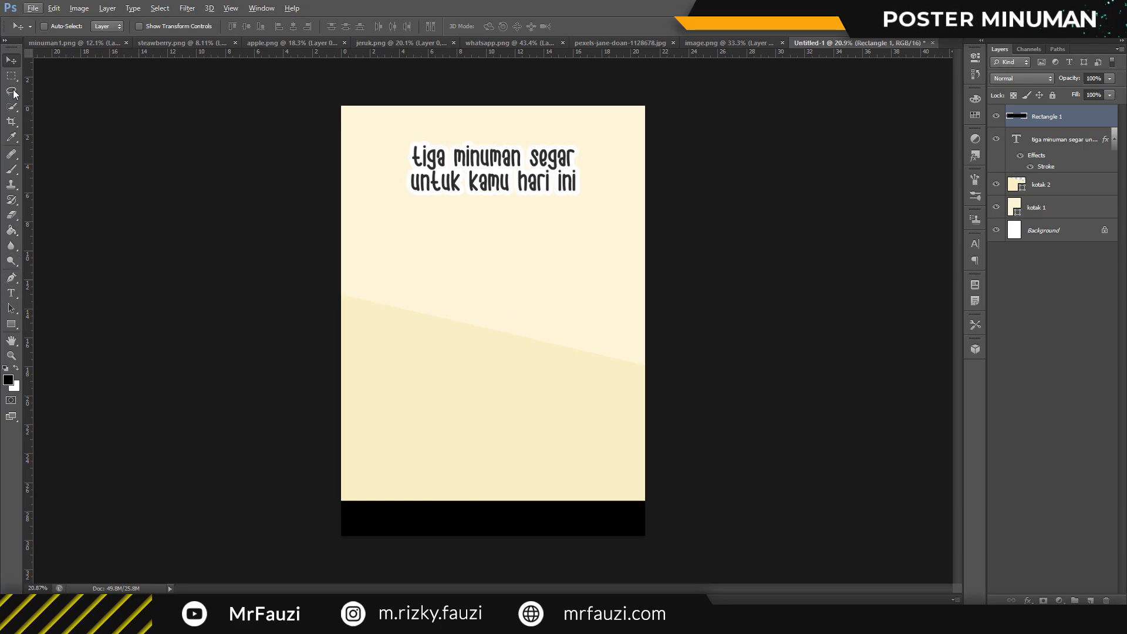
Lasso a jagged freehand selection across the black band's top edge.
key("l")
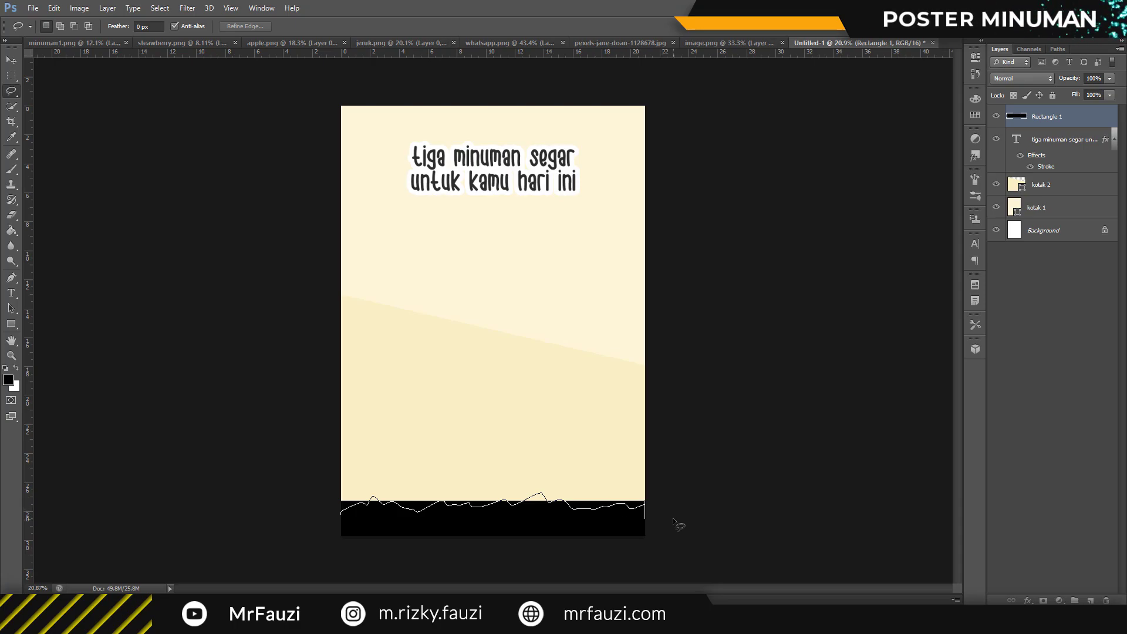
left_click_drag(681, 481, 341, 481)
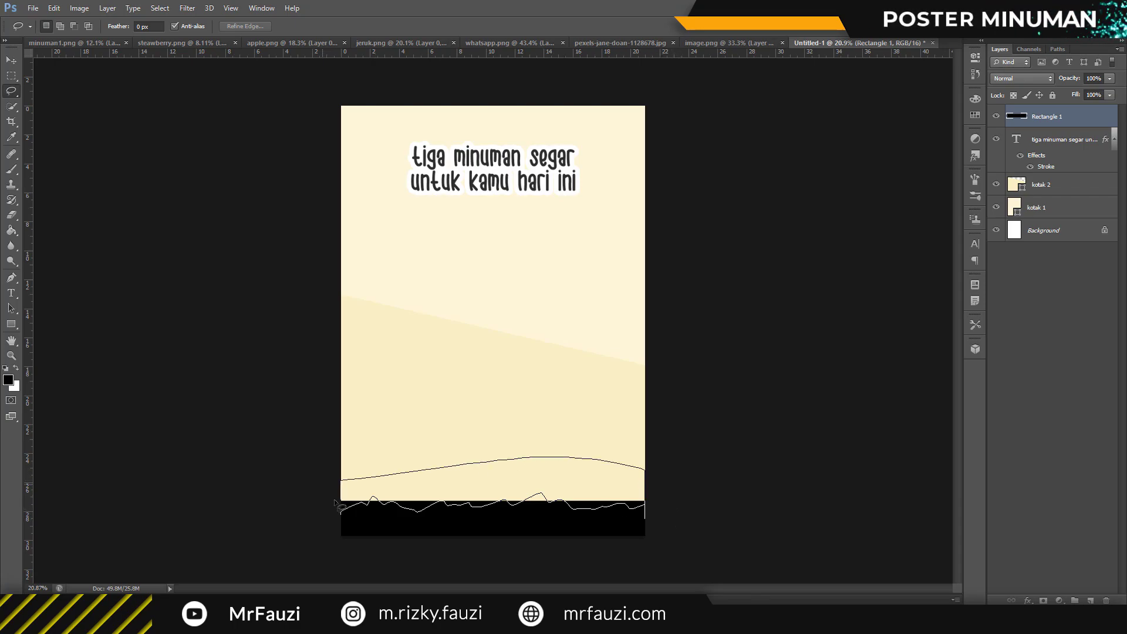
left_click_drag(339, 525, 342, 524)
scroll(403, 516, "up", 1)
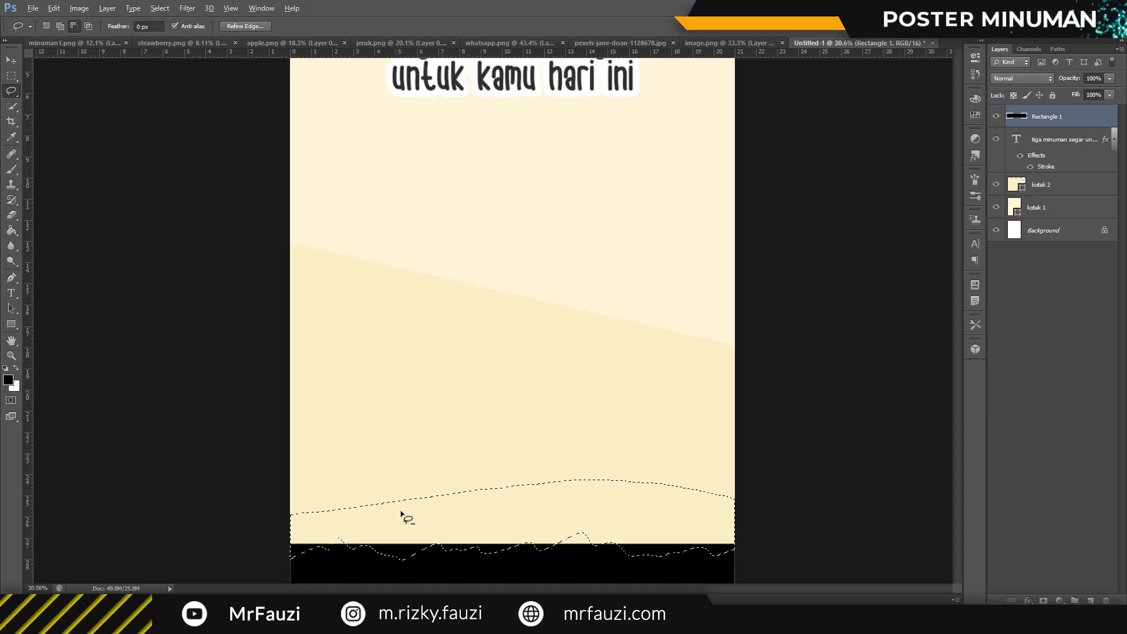
scroll(403, 516, "up", 1)
scroll(403, 516, "down", 2)
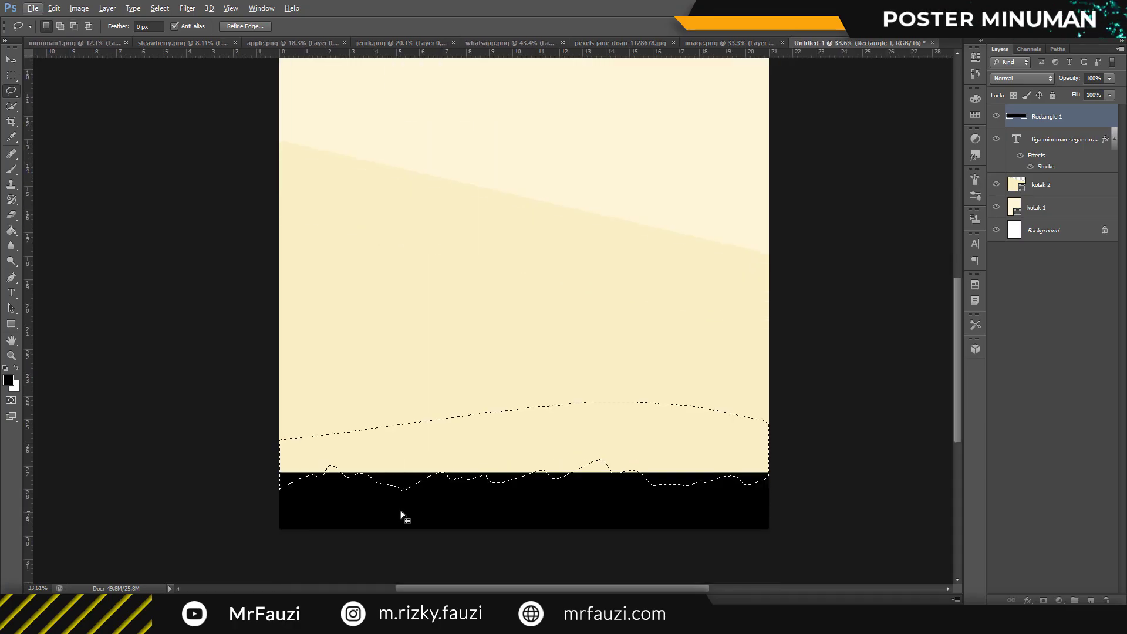
key("alt+v")
key("Escape")
key("v")
right_click(513, 439)
key("Escape")
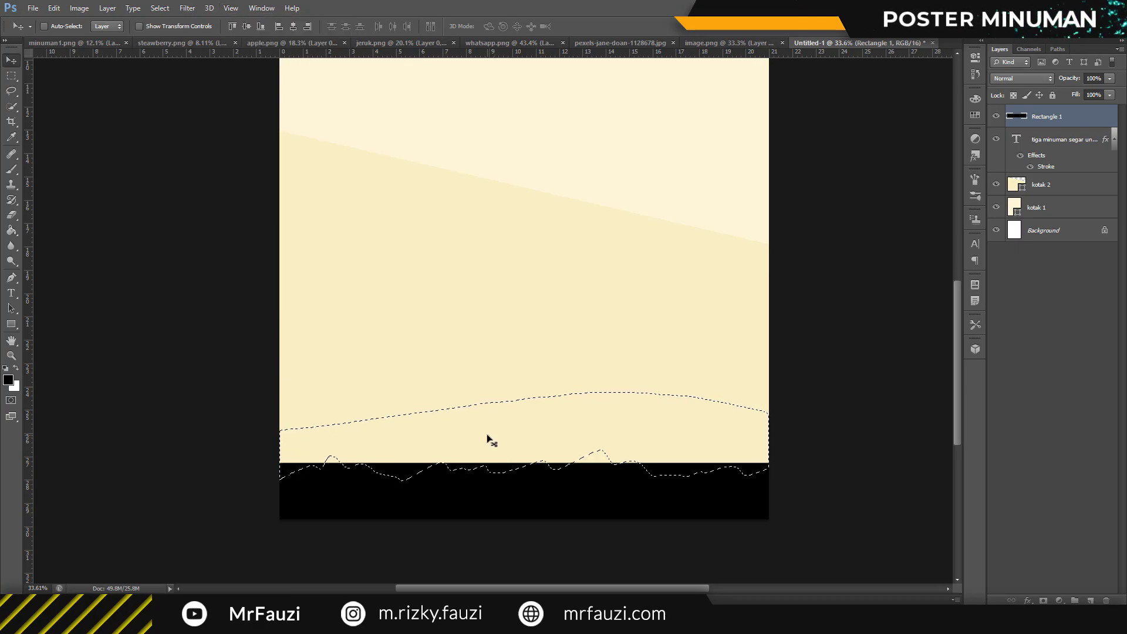
Delete the selected black area to leave a torn edge, then deselect and fit the view.
key("l")
key("Delete")
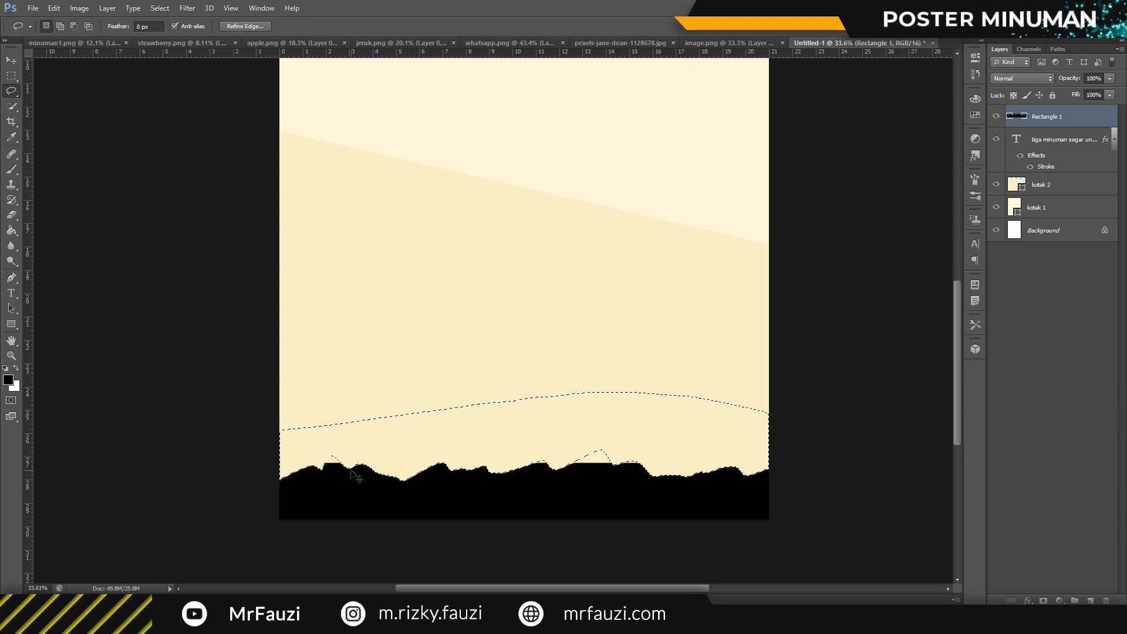
key("ctrl+d")
key("ctrl+0")
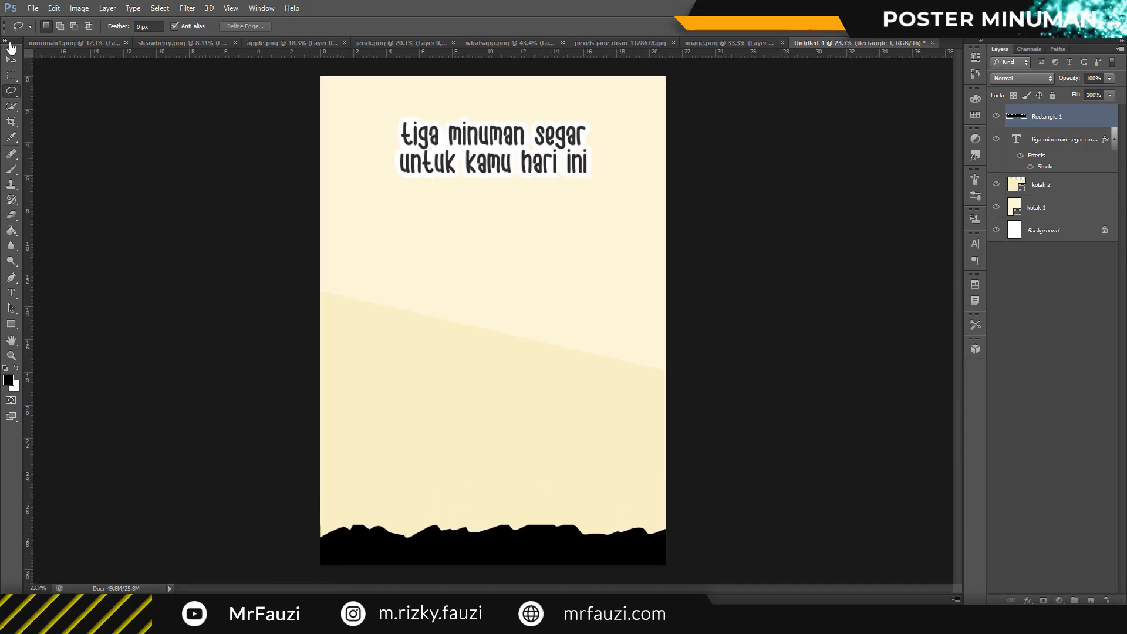
left_click(13, 61)
scroll(555, 371, "down", 1)
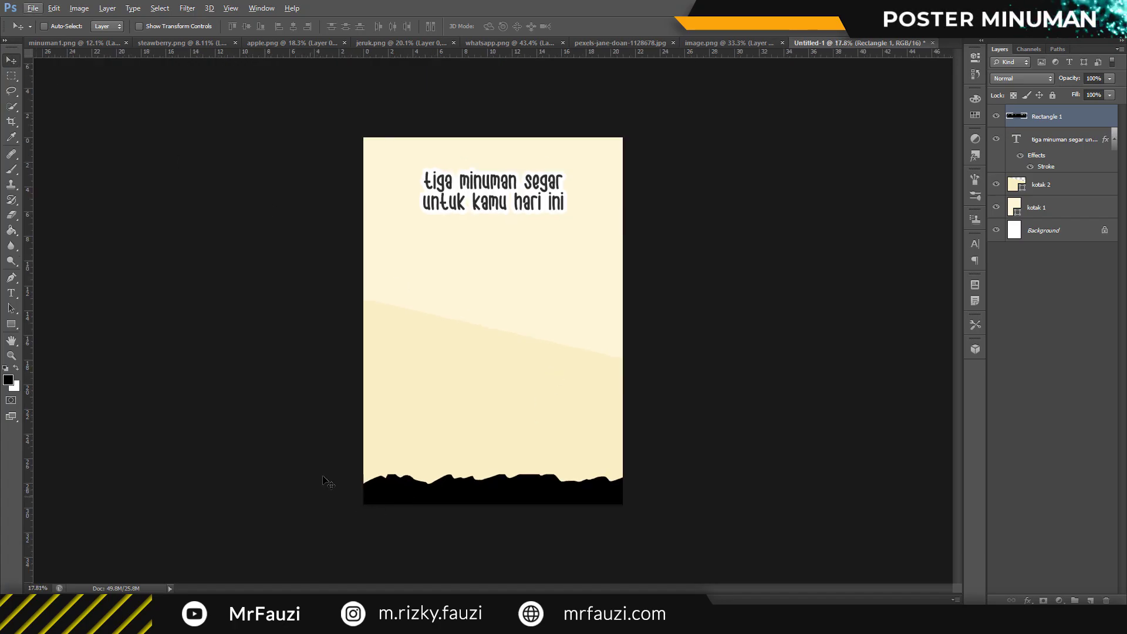
Enlarge the black torn strip slightly.
scroll(526, 469, "up", 1)
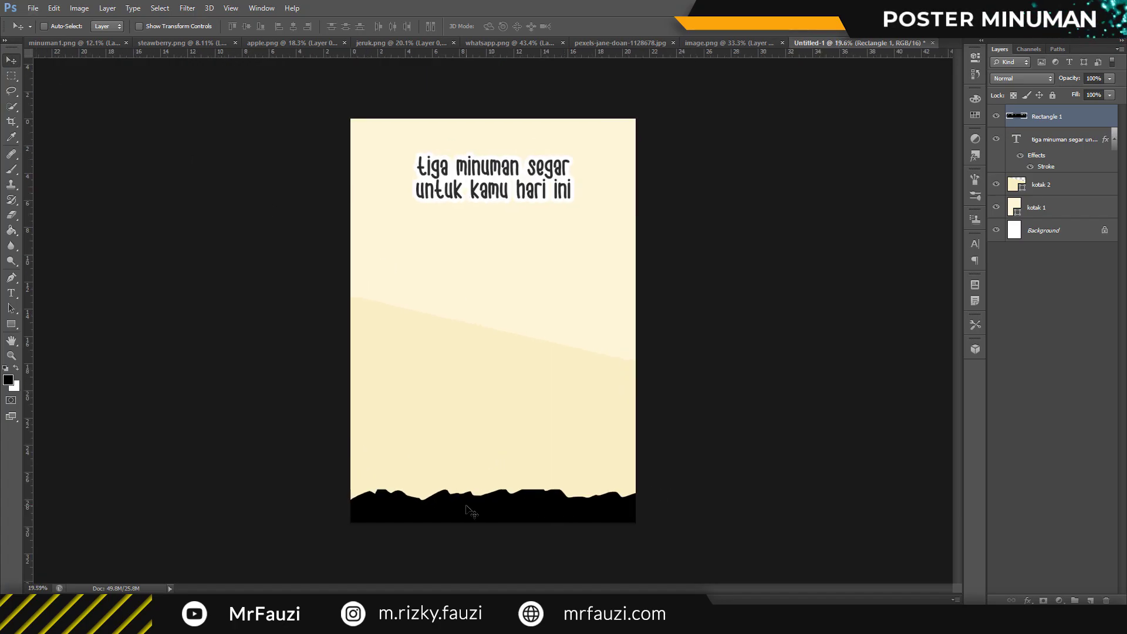
key("ctrl+t")
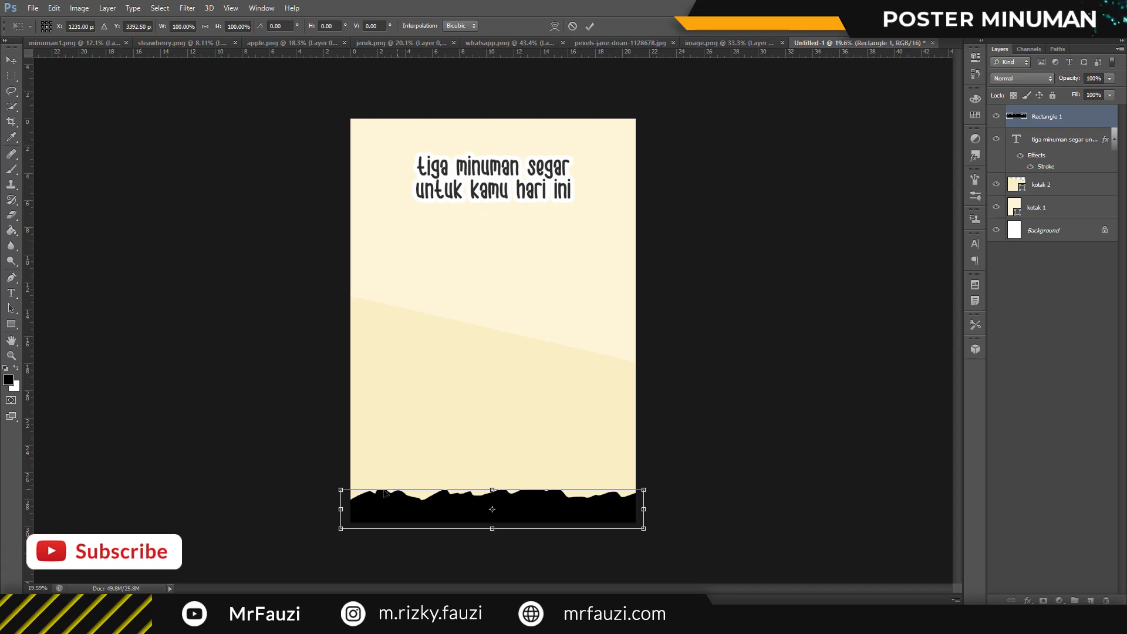
left_click_drag(385, 493, 447, 509)
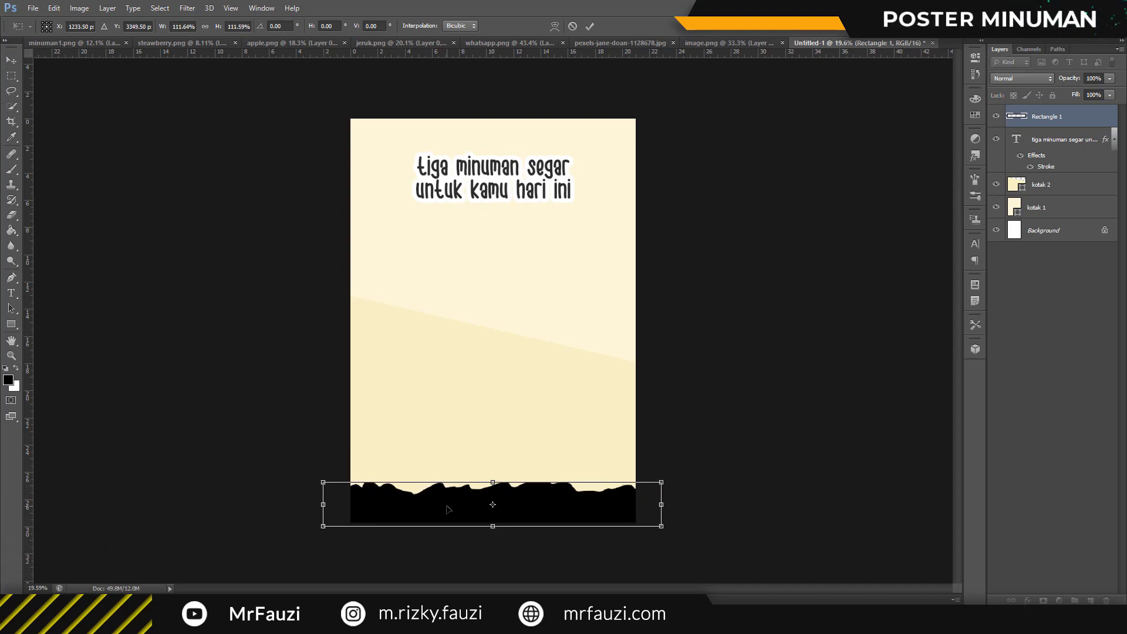
key("Return")
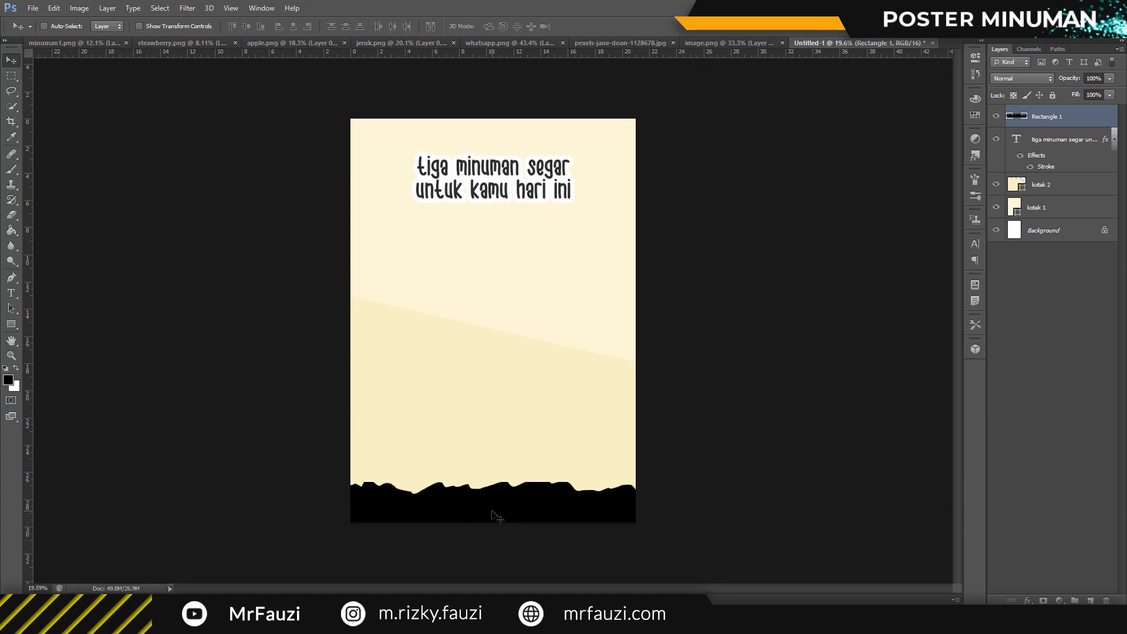
Duplicate the torn strip, rotate the copy 180°, and place it along the top edge.
left_click_drag(492, 511, 499, 256)
key("ctrl+t")
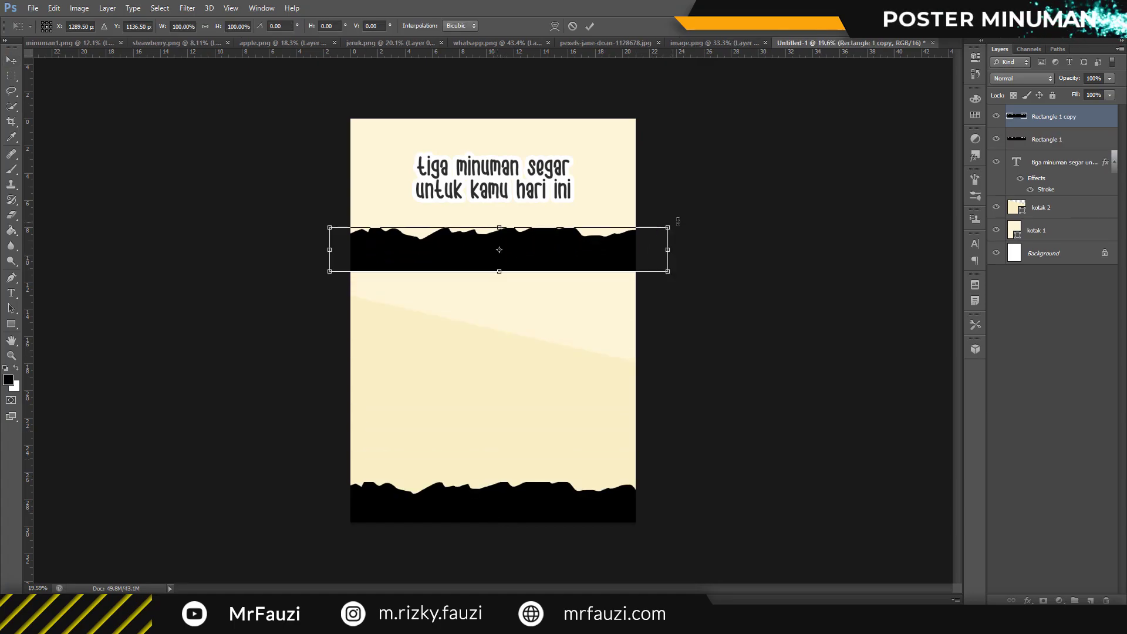
left_click_drag(683, 221, 344, 262)
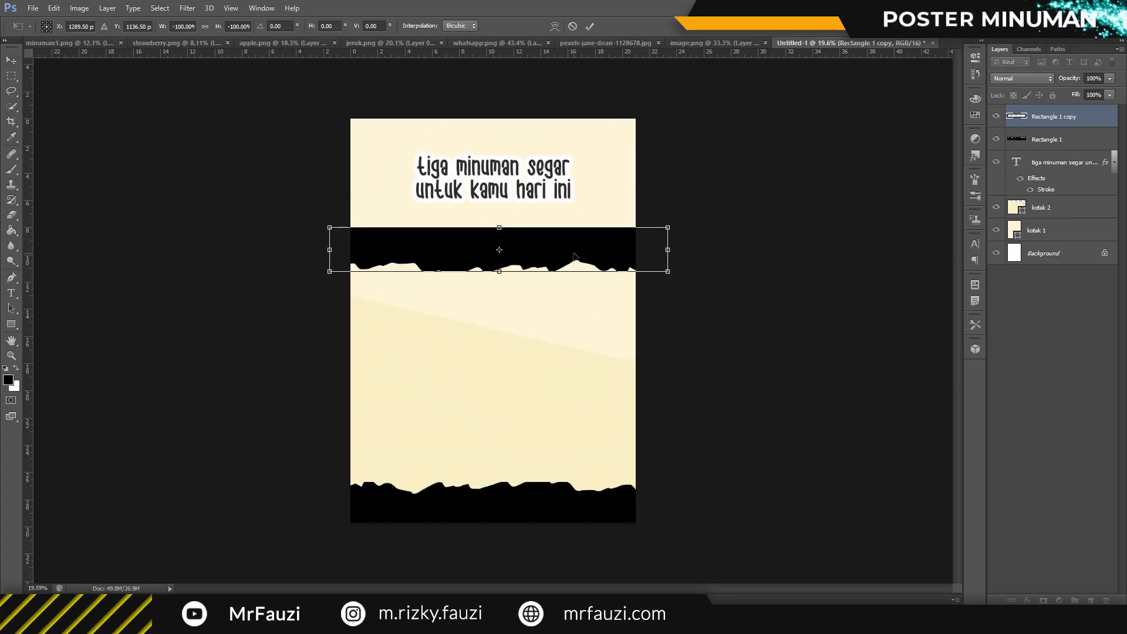
left_click_drag(575, 248, 562, 114)
key("shift+Up")
key("shift+Up")
key("shift+Up")
key("shift+Up")
key("shift+Up")
key("shift+Up")
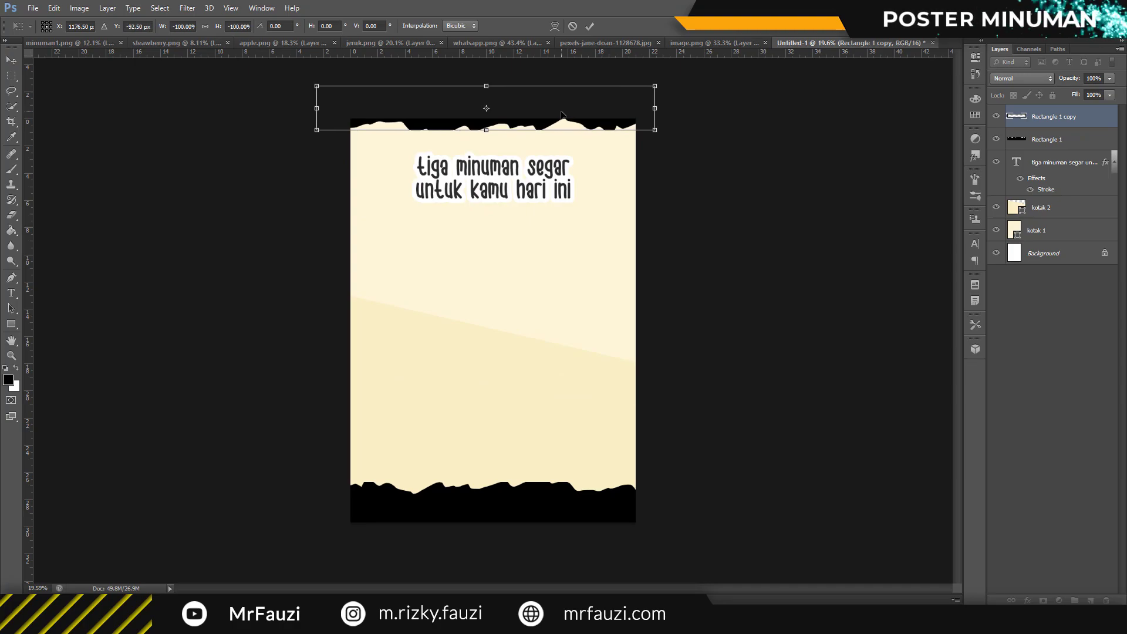
key("Return")
scroll(499, 144, "up", 2, "alt")
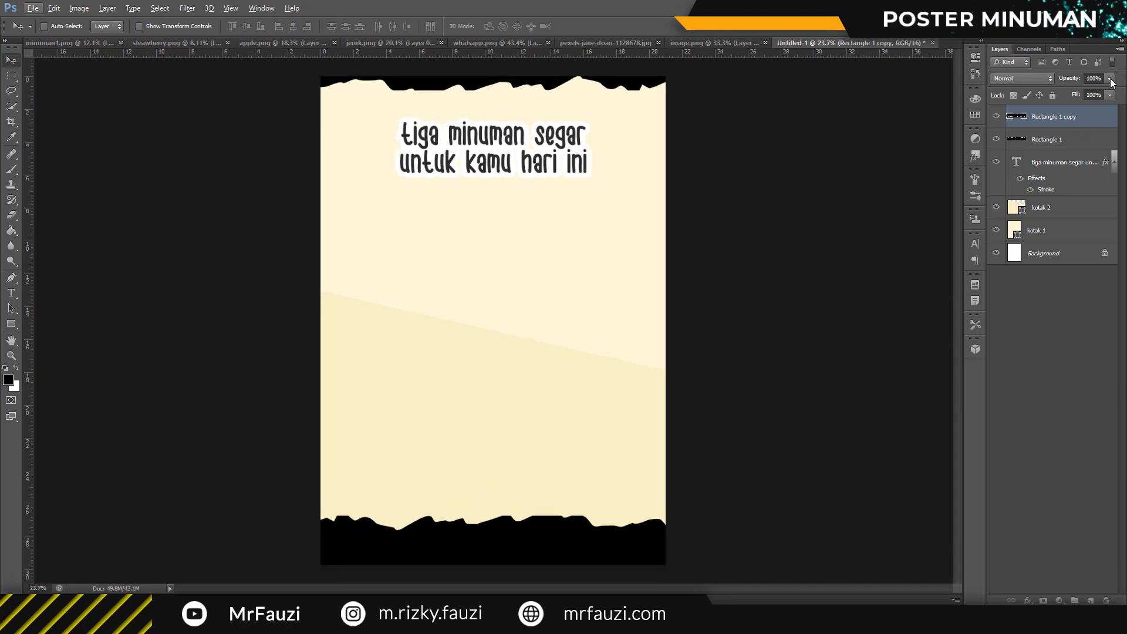
scroll(449, 207, "down", 1, "alt")
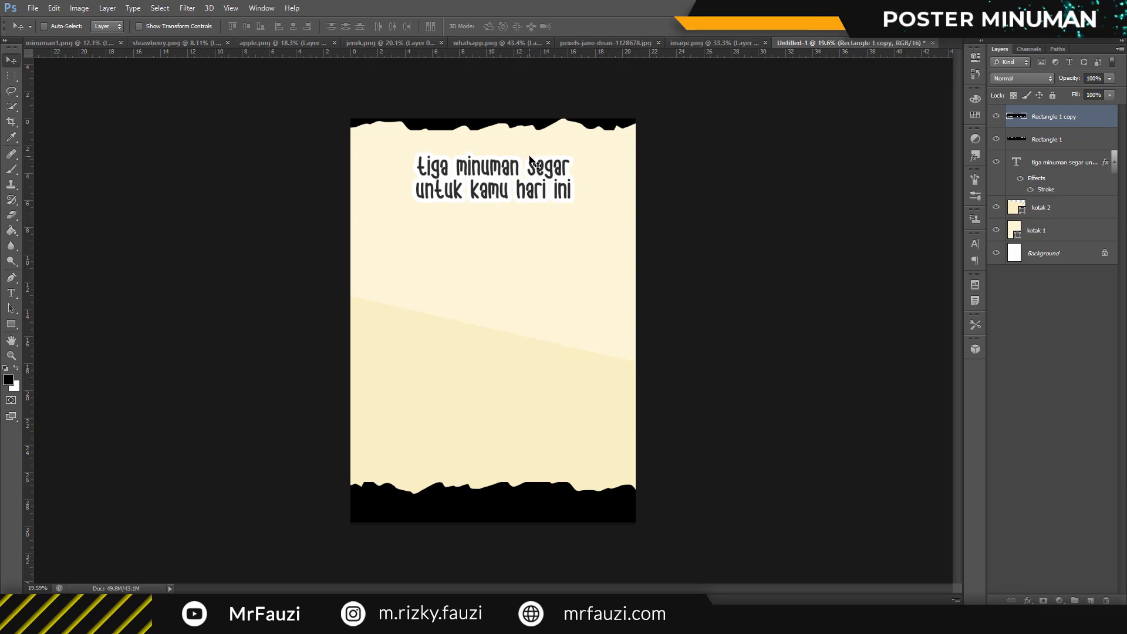
Drag the fruit photo from its document into the poster as Layer 1.
left_click(705, 41)
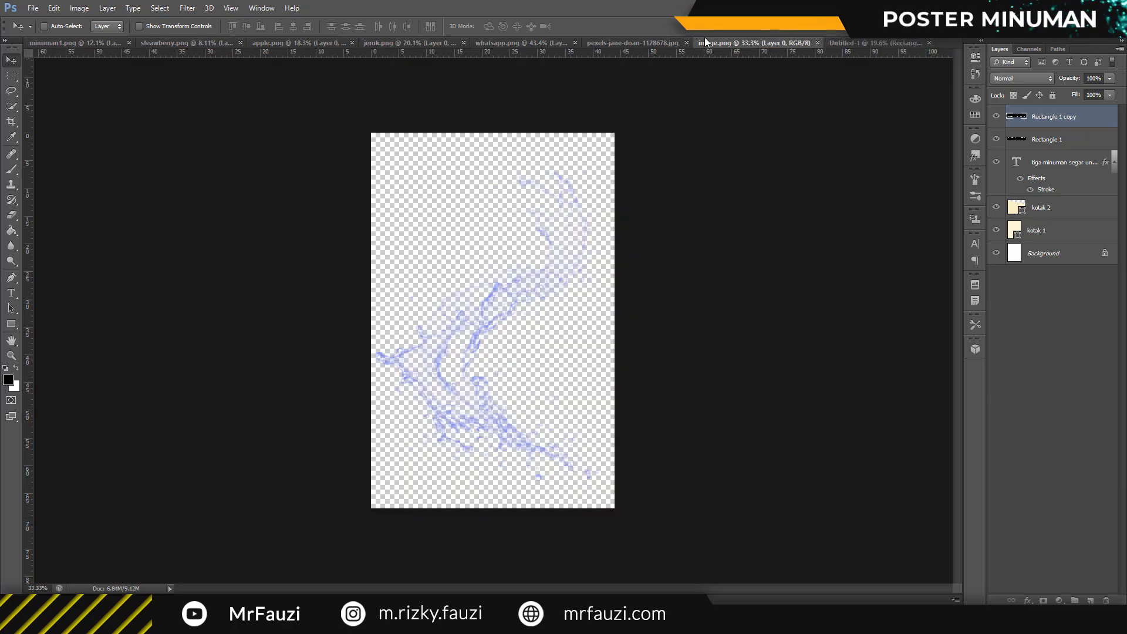
left_click(629, 43)
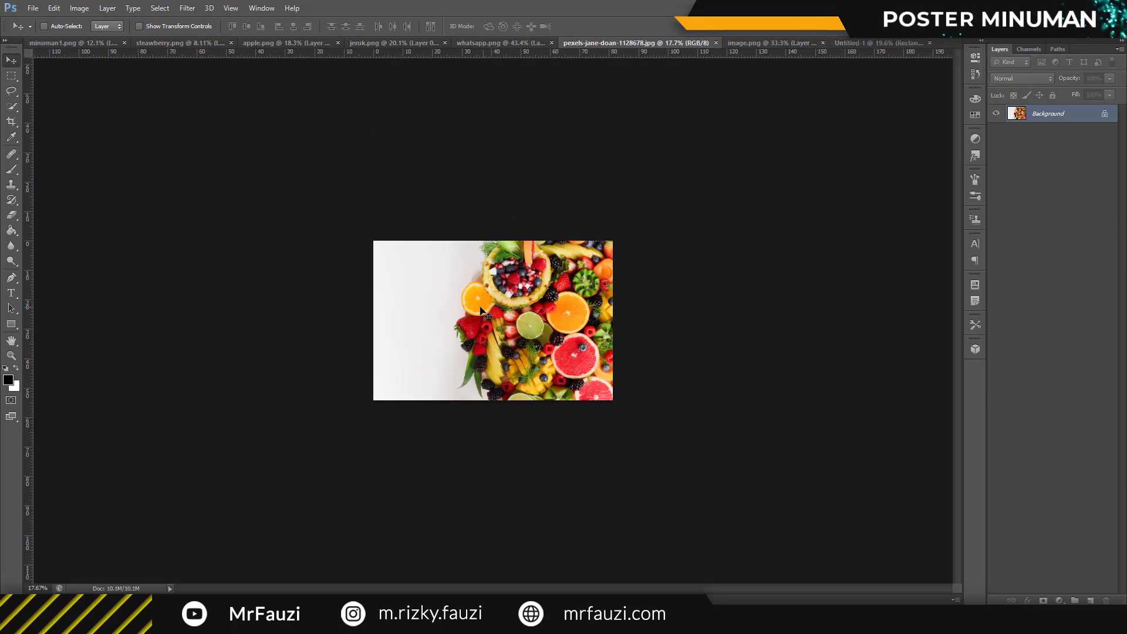
left_click_drag(770, 158, 542, 357)
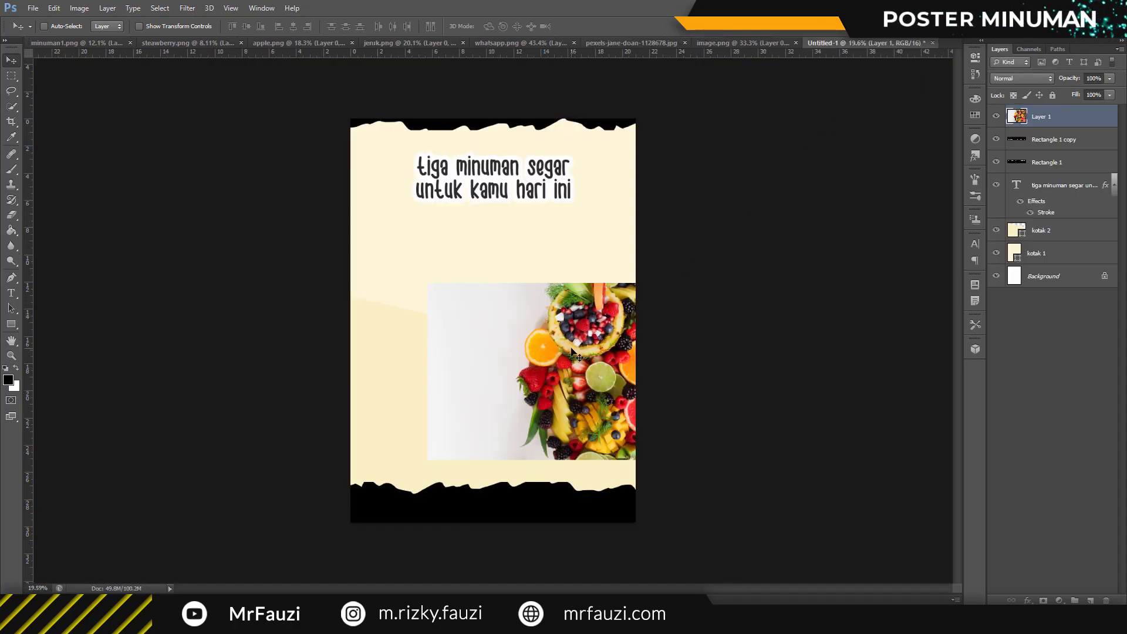
Rotate the fruit photo 90° and scale it to about 231% to cover the poster.
key("ctrl+t")
mouse_move(712, 284)
left_mouse_down()
mouse_move(641, 259)
mouse_move(822, 35)
left_mouse_up()
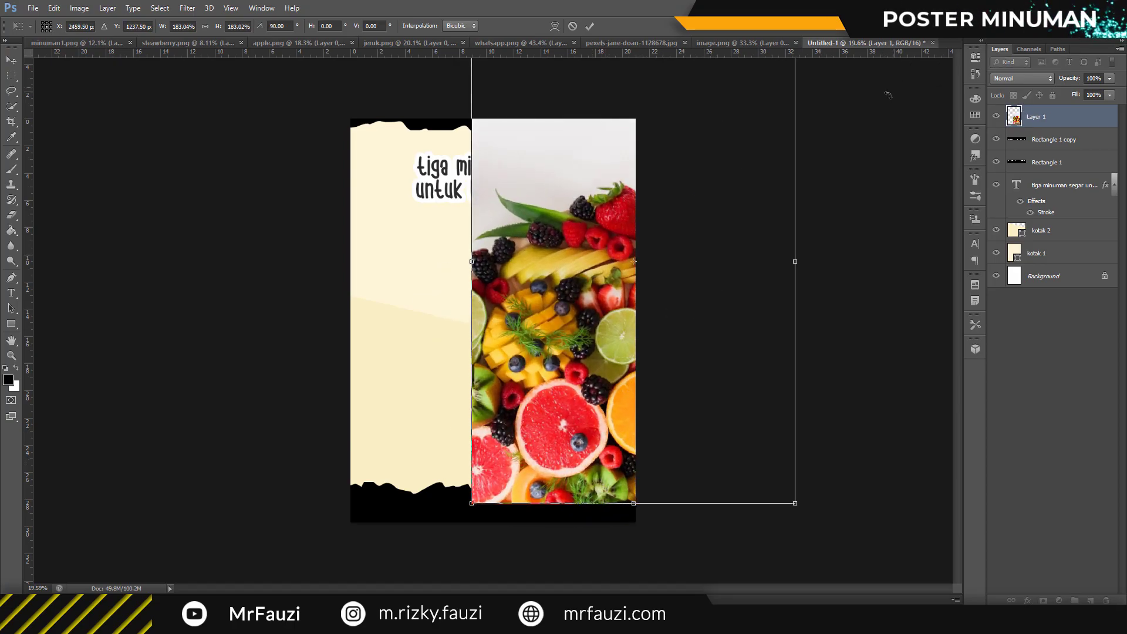
scroll(644, 325, "down", 1)
scroll(645, 325, "down", 6)
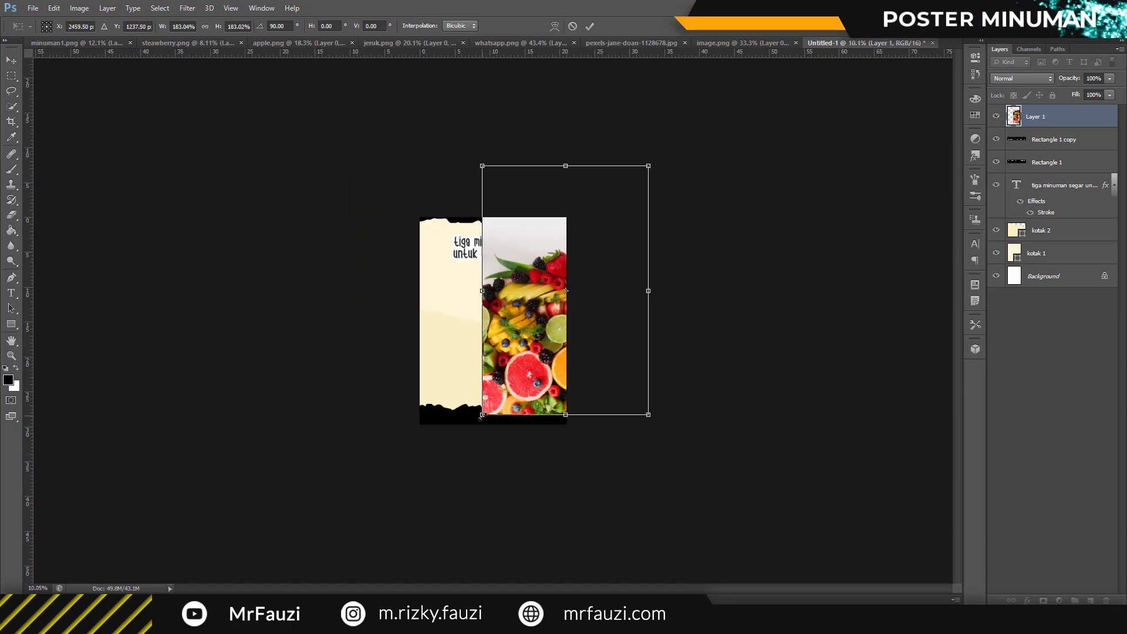
mouse_move(480, 423)
left_mouse_down()
mouse_move(426, 465)
mouse_move(403, 559)
left_mouse_up()
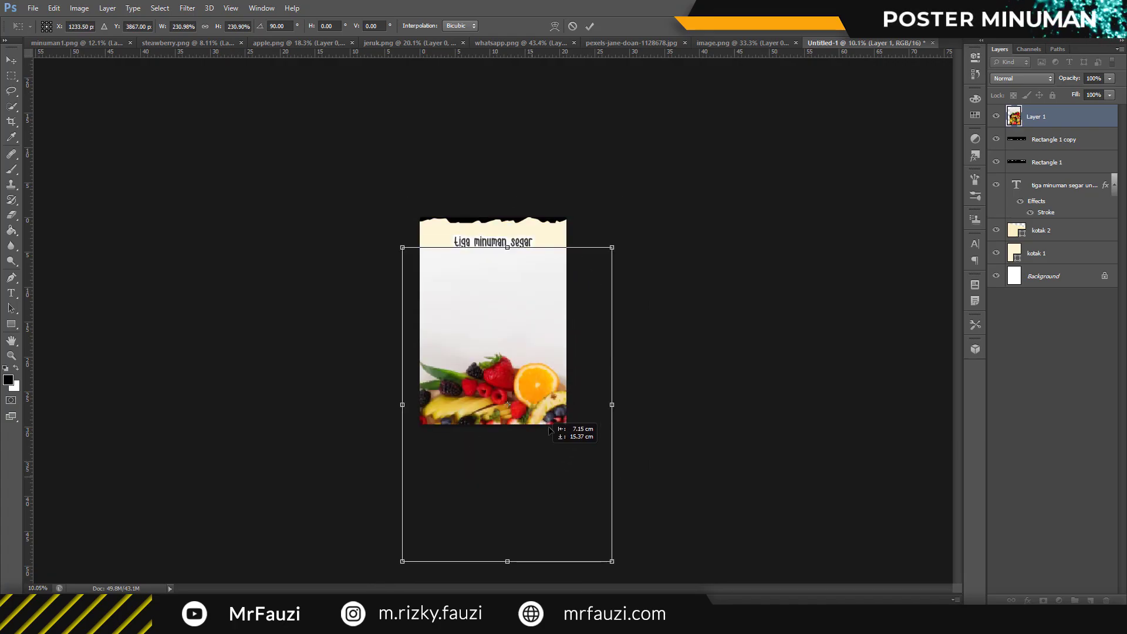
left_click_drag(552, 438, 548, 417)
key("Return")
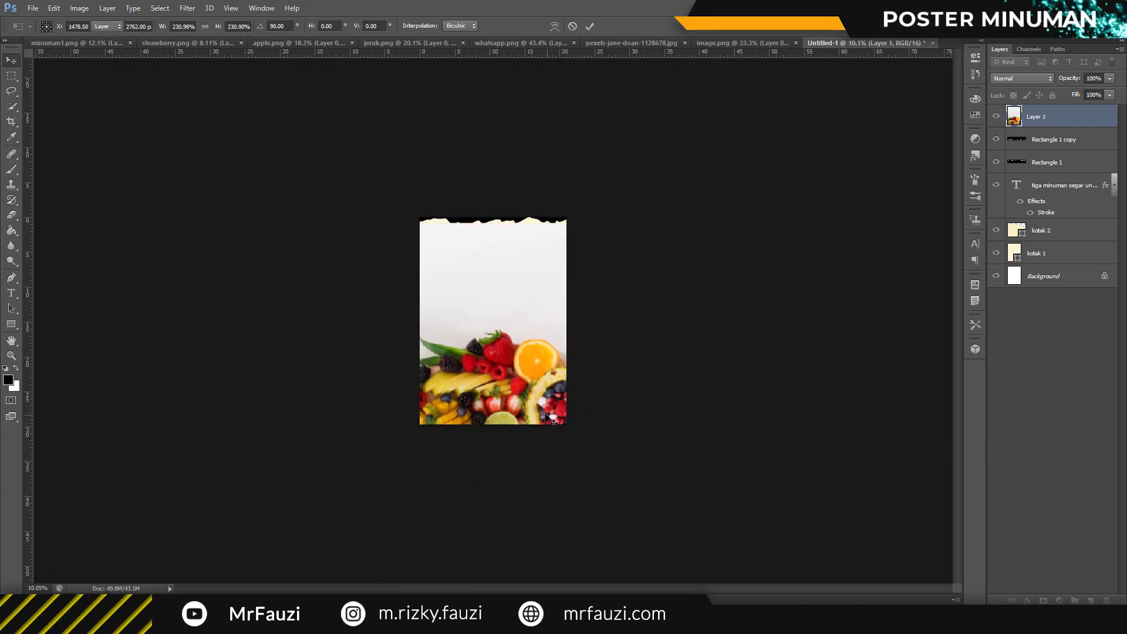
Move Layer 1 below the Rectangle 1 copy top-strip layer.
scroll(526, 385, "up", 1)
scroll(526, 385, "up", 1)
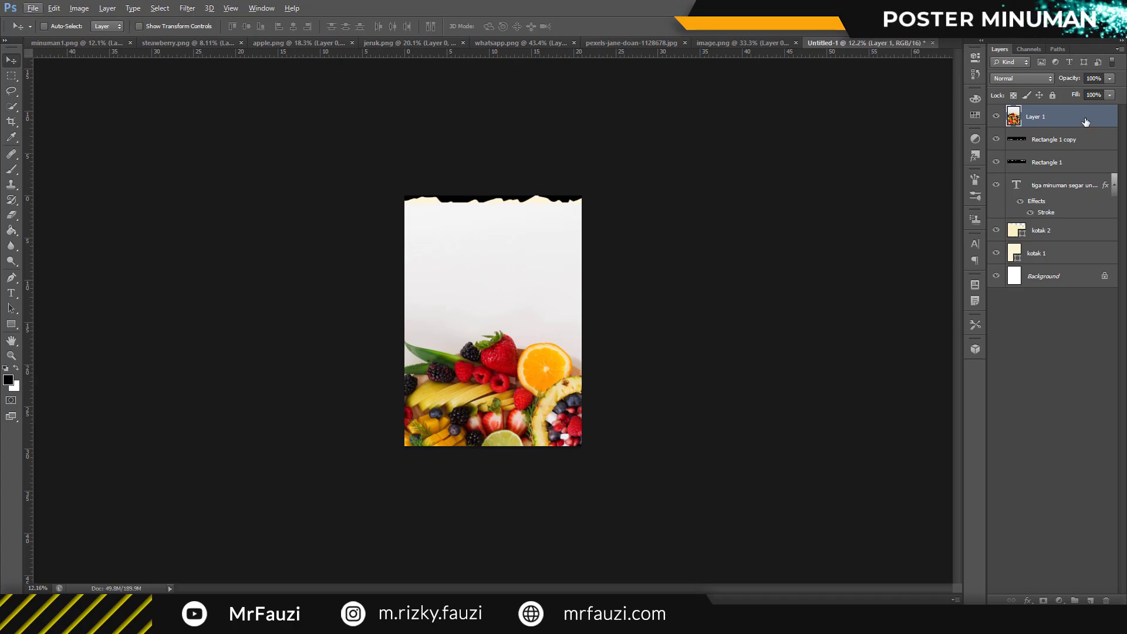
left_click_drag(1034, 116, 1063, 151)
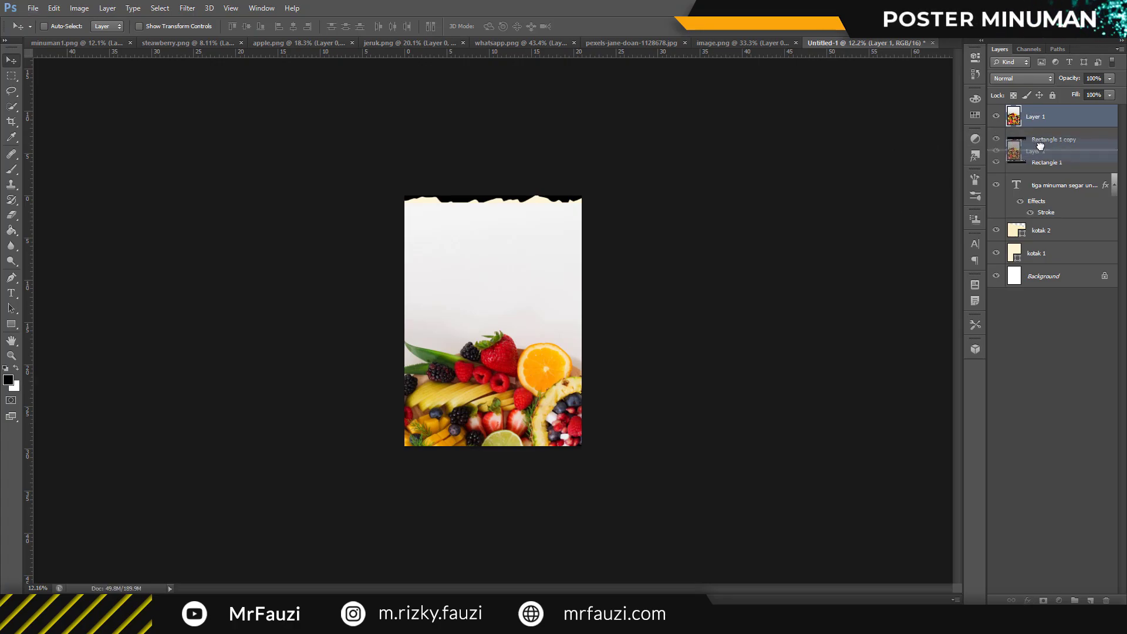
Clip the fruit photo layer to the Rectangle 1 torn-edge strip shape.
left_click(1046, 162)
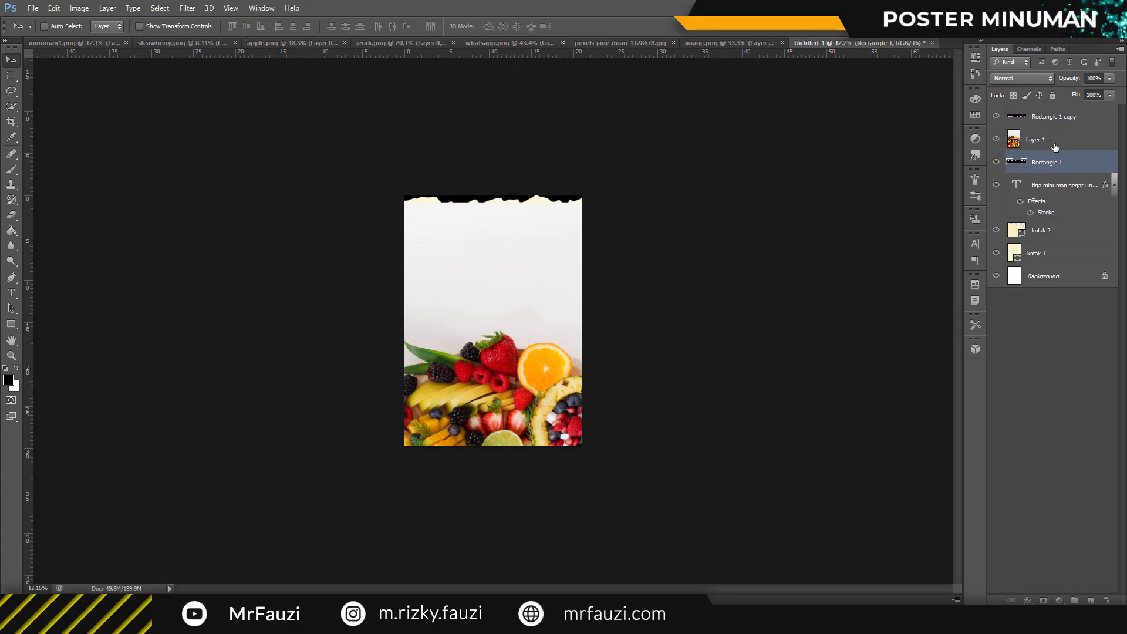
left_click(1055, 147)
right_click(1055, 137)
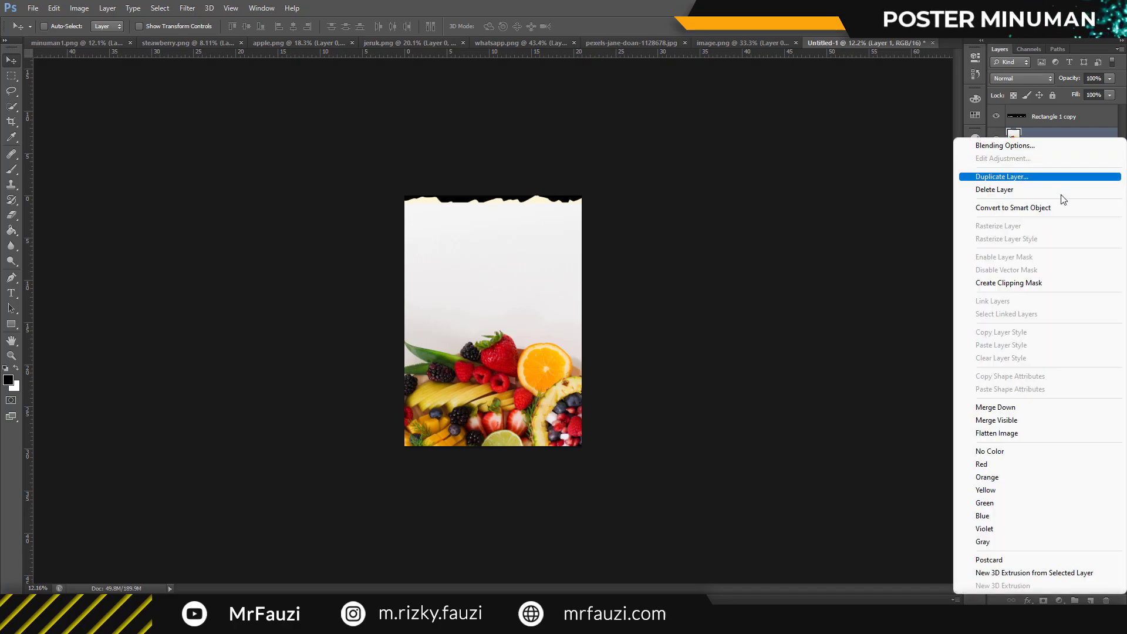
left_click(1040, 285)
Fit the whole poster on screen with Ctrl+0 and select the Rectangle 1 layer.
scroll(547, 424, "up", 3, "alt")
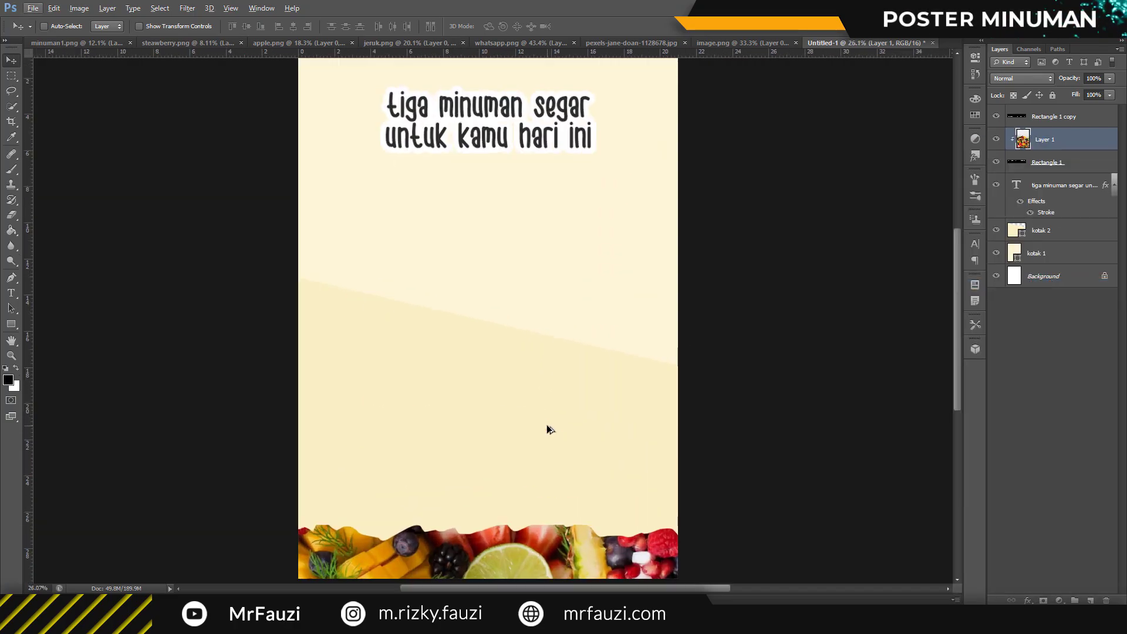
key("ctrl+0")
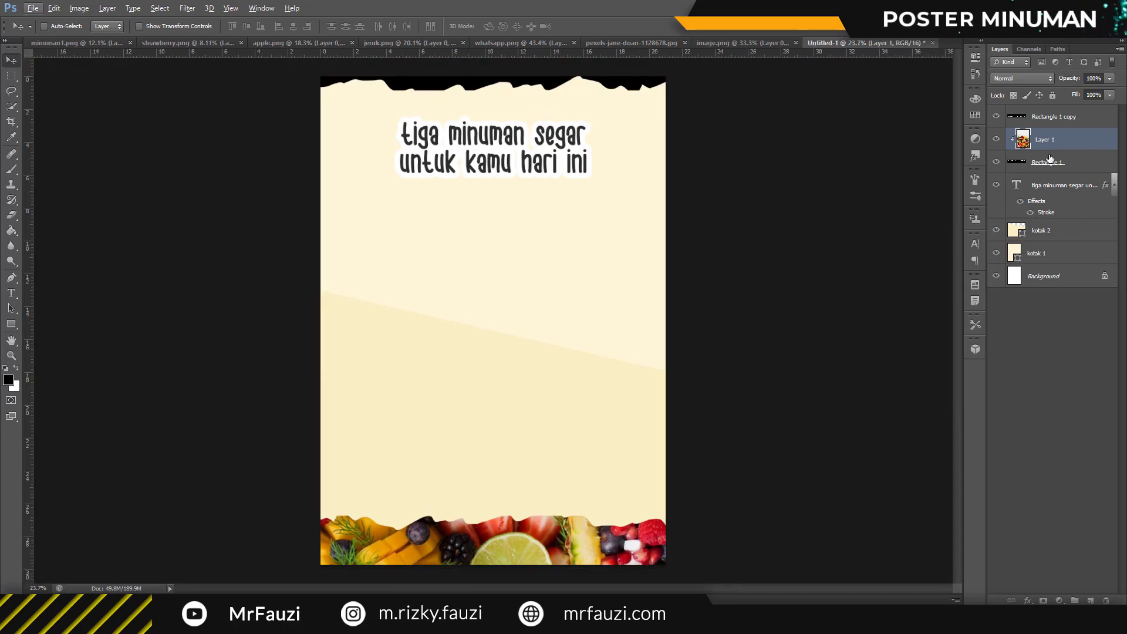
left_click(1084, 165)
Add a thicker white (ffffff) Stroke layer style to the Rectangle 1 torn-edge strip.
right_click(1088, 163)
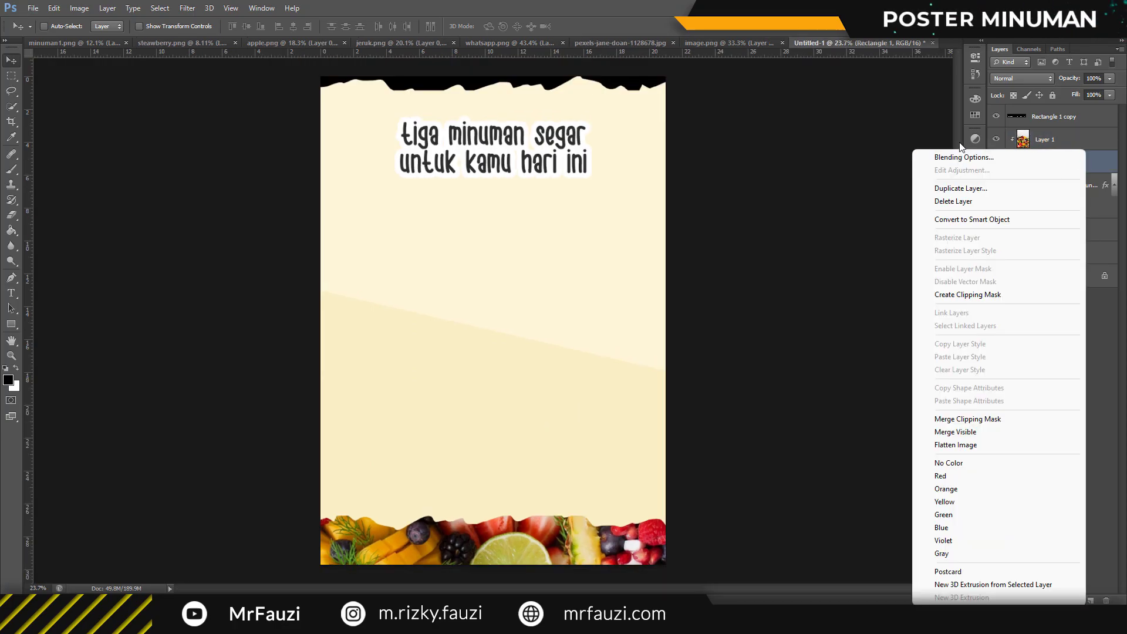
left_click(964, 157)
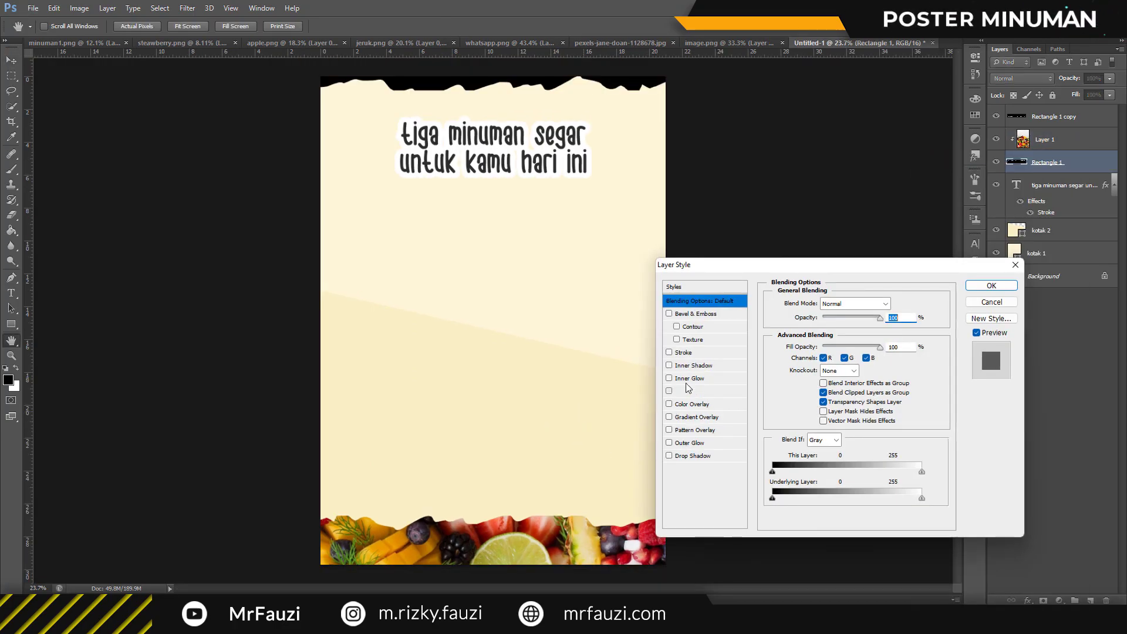
left_click(683, 352)
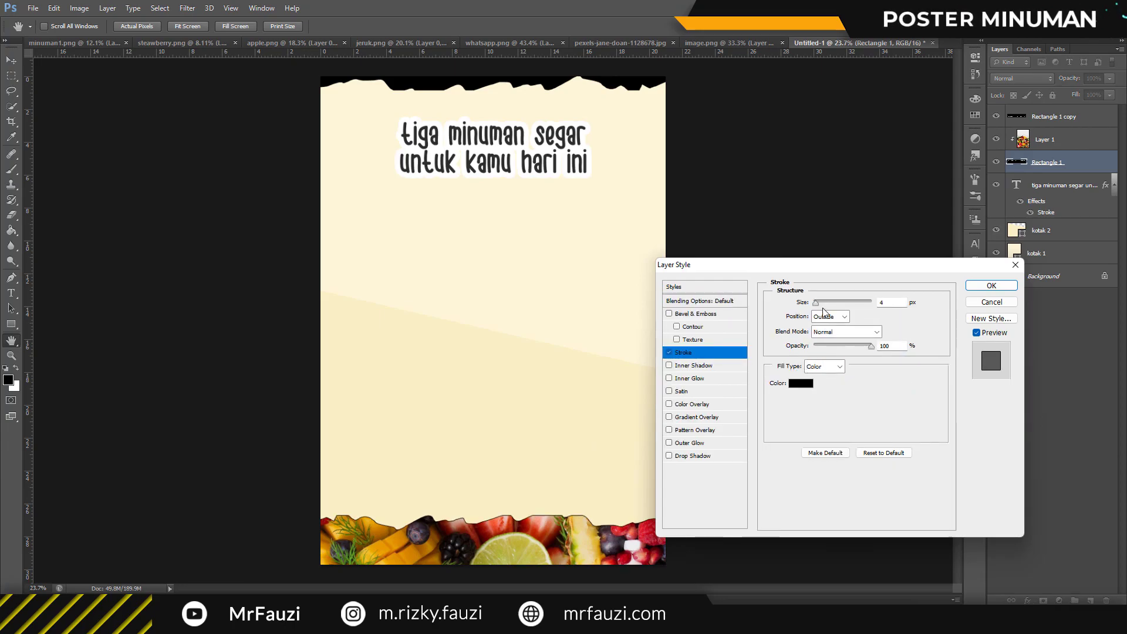
left_click_drag(817, 303, 824, 305)
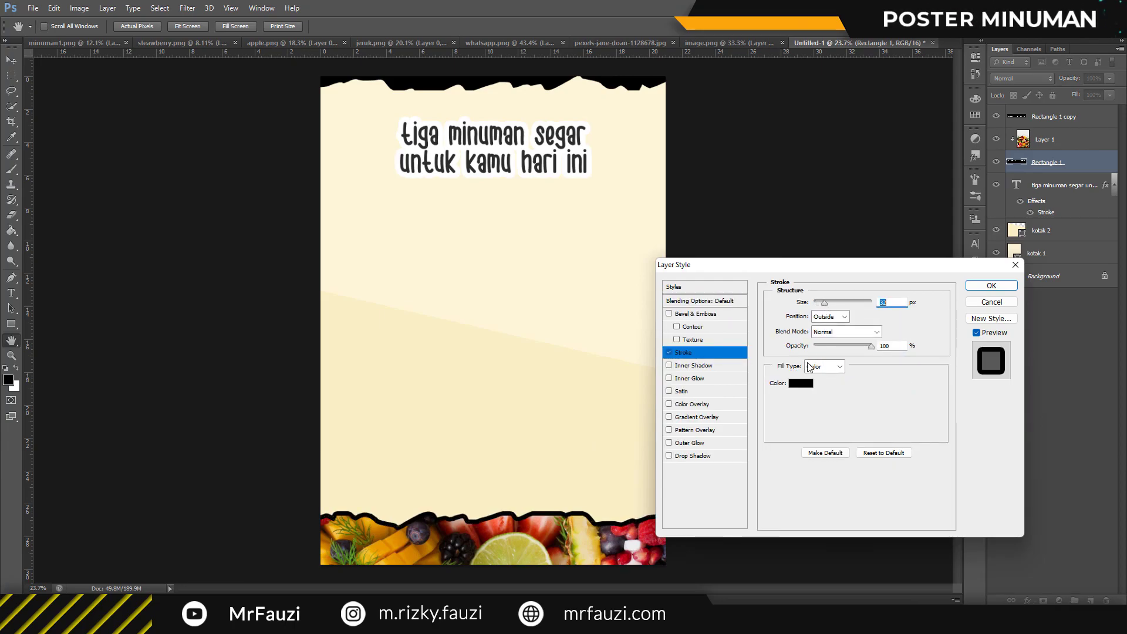
left_click(798, 385)
left_click(646, 334)
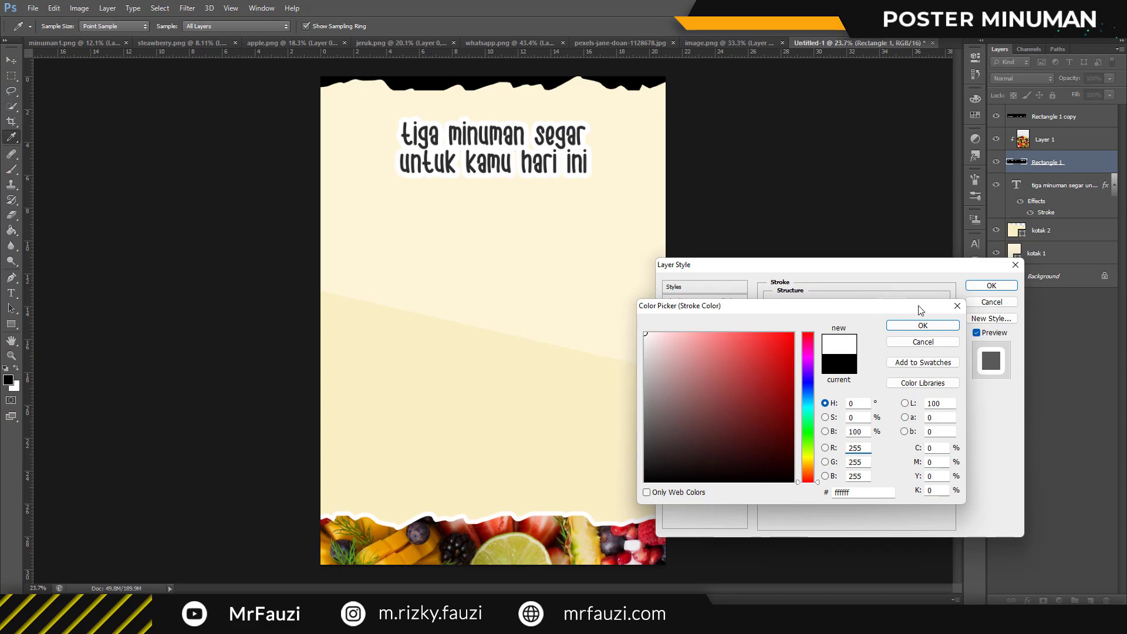
left_click(923, 326)
left_click(991, 286)
scroll(558, 326, "down", 1)
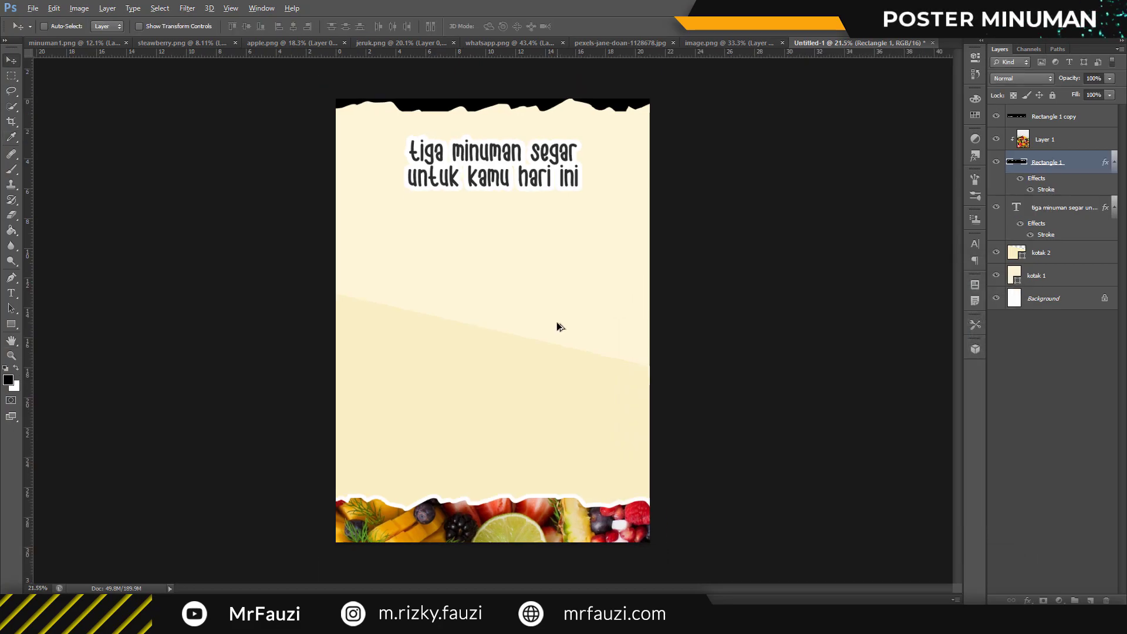
scroll(556, 327, "down", 1)
Add a white Color Overlay style to the Rectangle 1 copy top torn edge.
left_click(1075, 117)
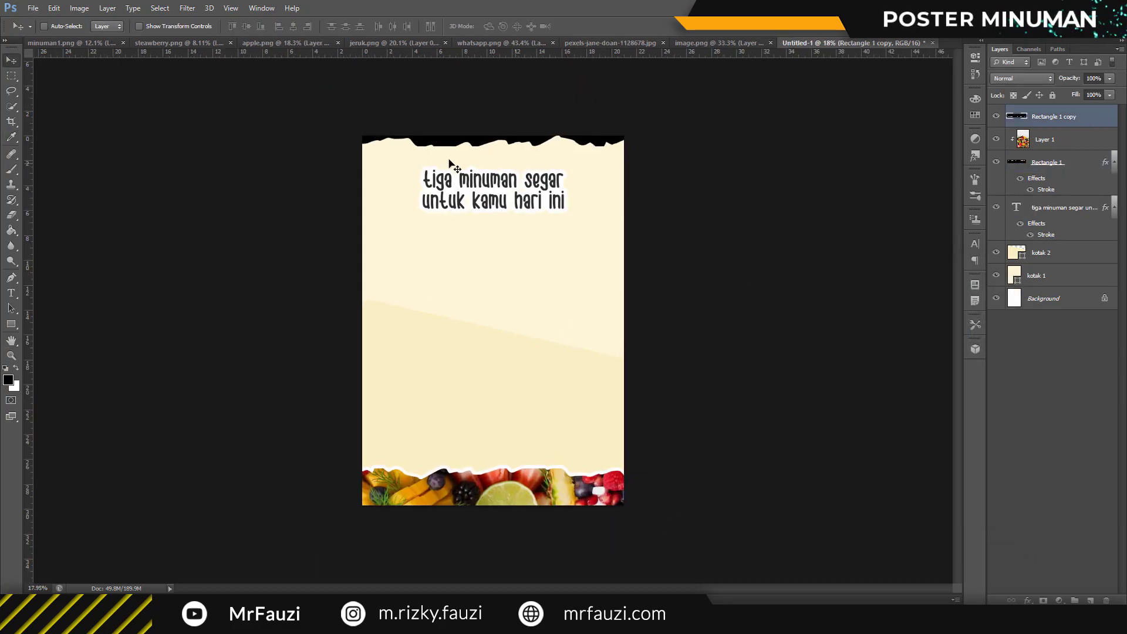
right_click(1095, 118)
left_click(998, 121)
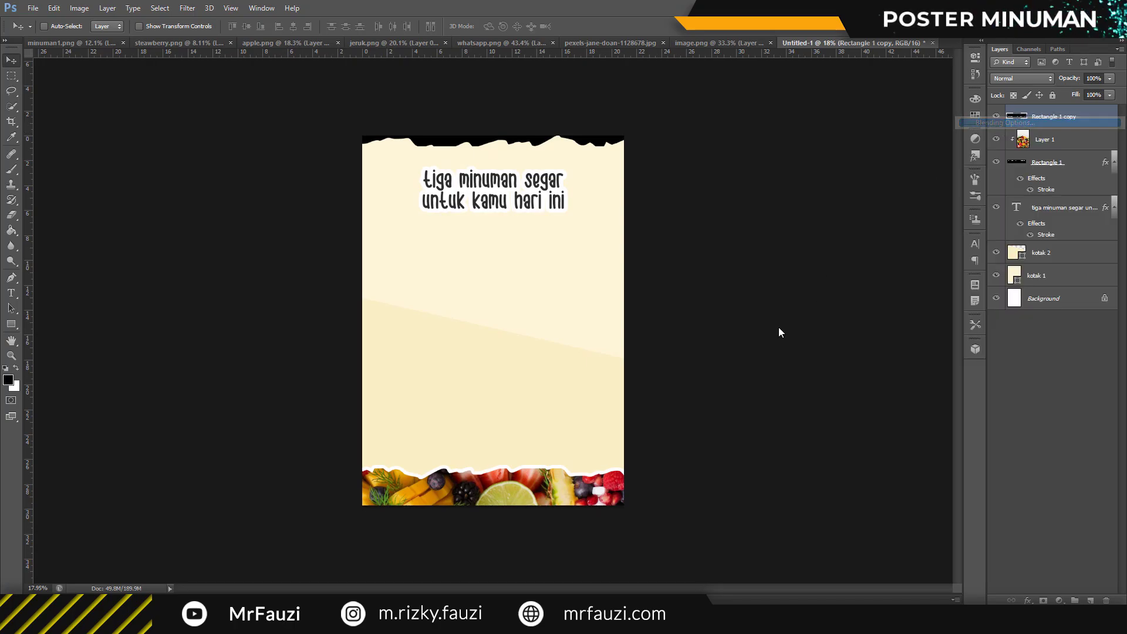
left_click(694, 405)
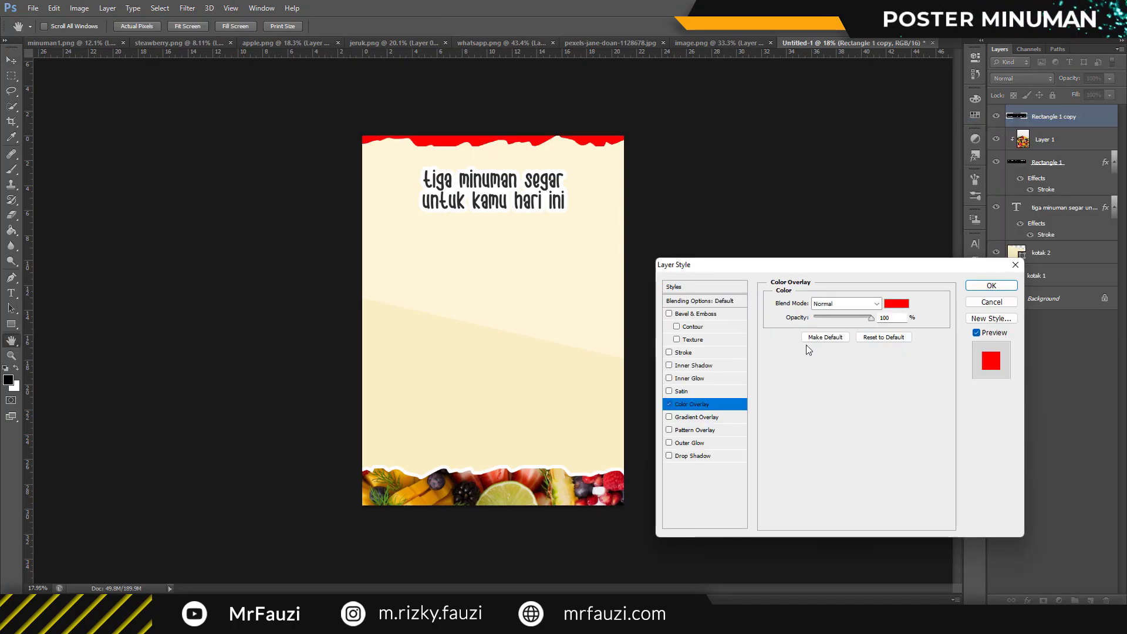
left_click(902, 303)
left_click_drag(671, 373, 640, 330)
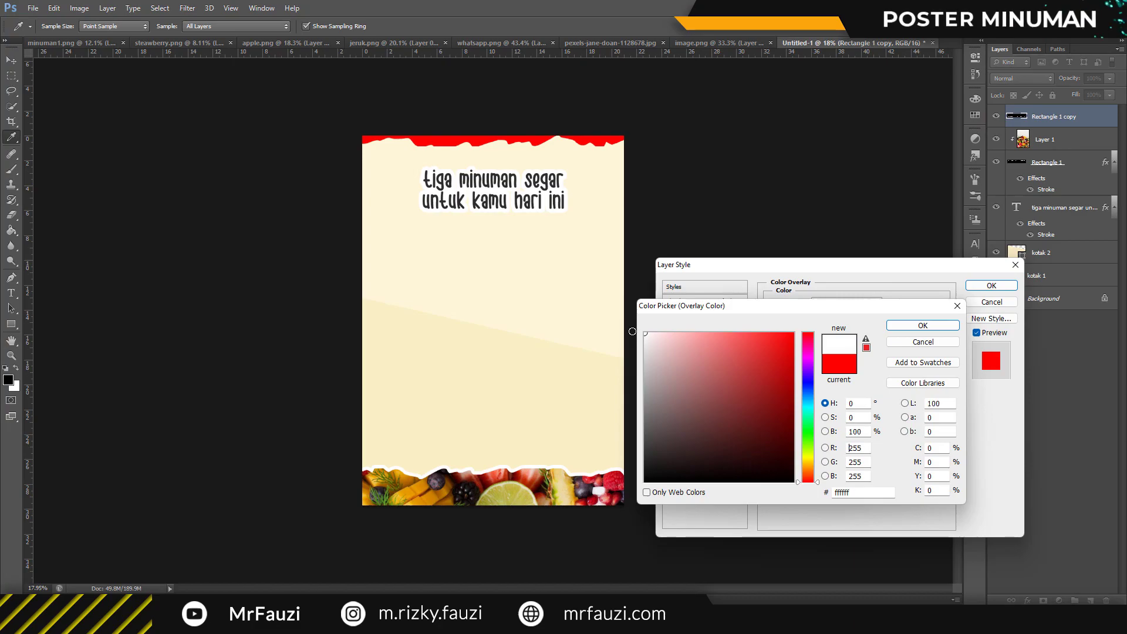
left_click(910, 327)
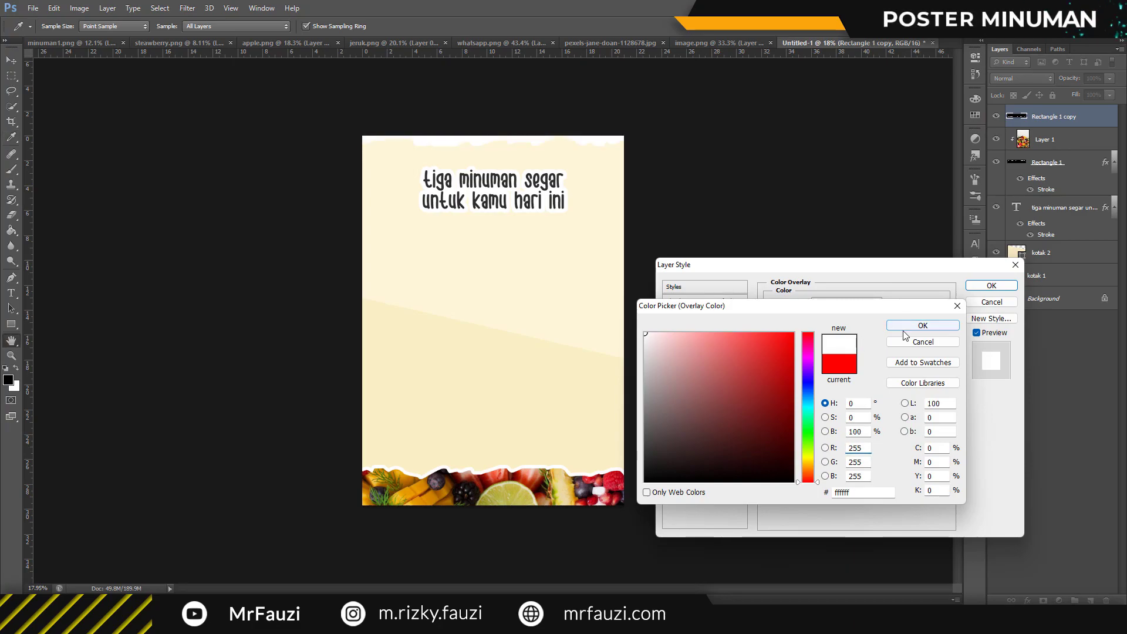
left_click(992, 286)
scroll(488, 198, "up", 2)
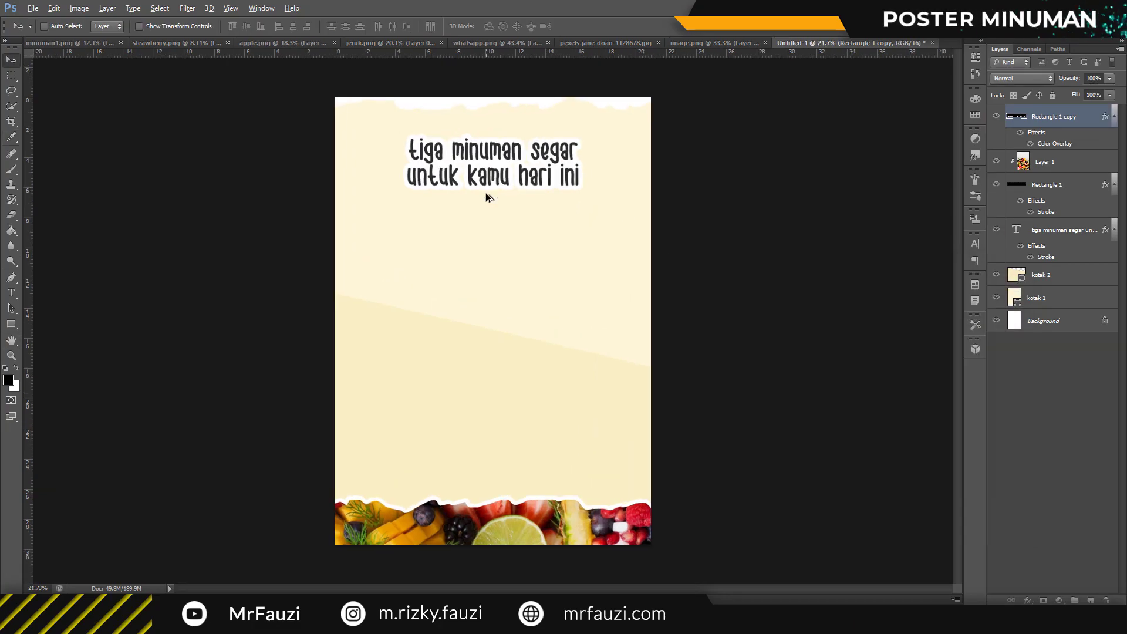
left_click(1067, 234)
Check the headline text colour in the Character panel, keeping its near-black colour.
left_click(975, 244)
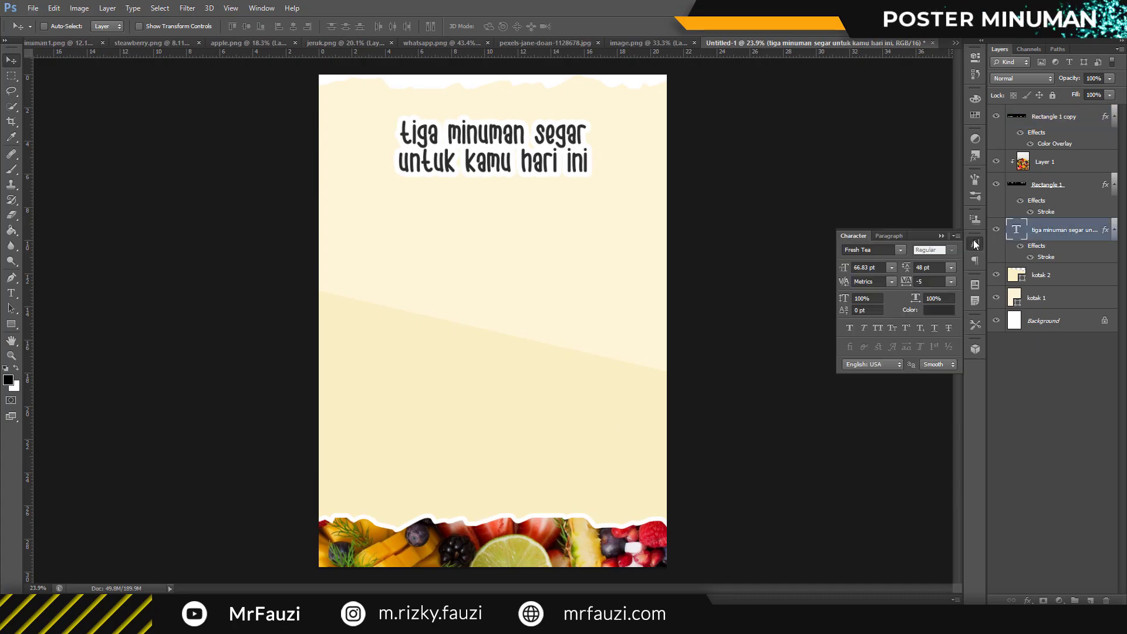
left_click(936, 312)
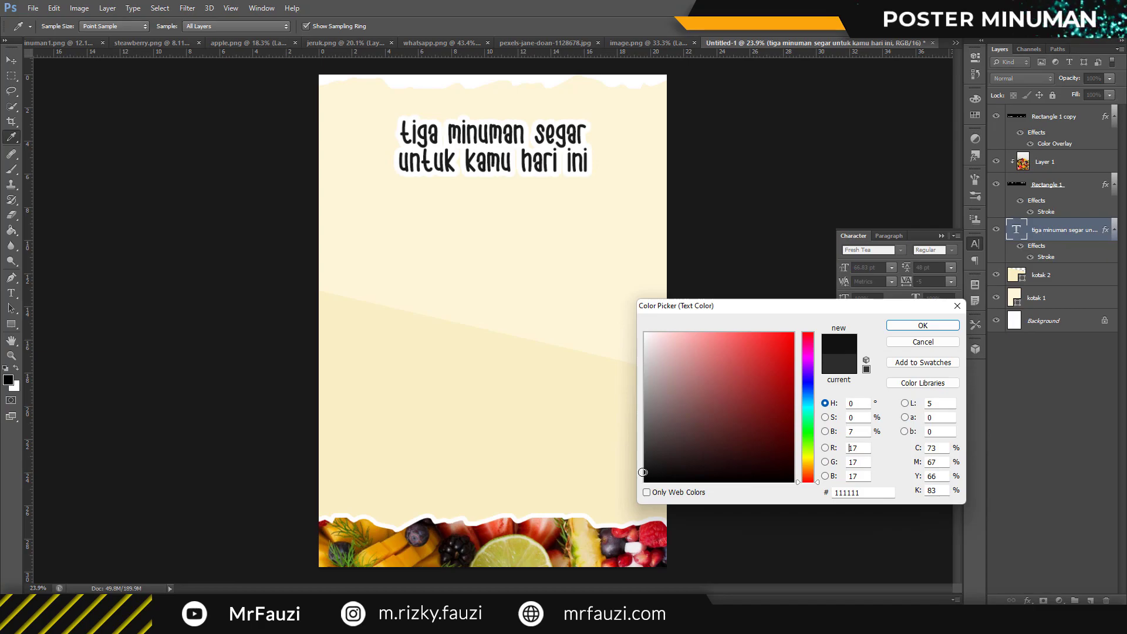
left_click(923, 325)
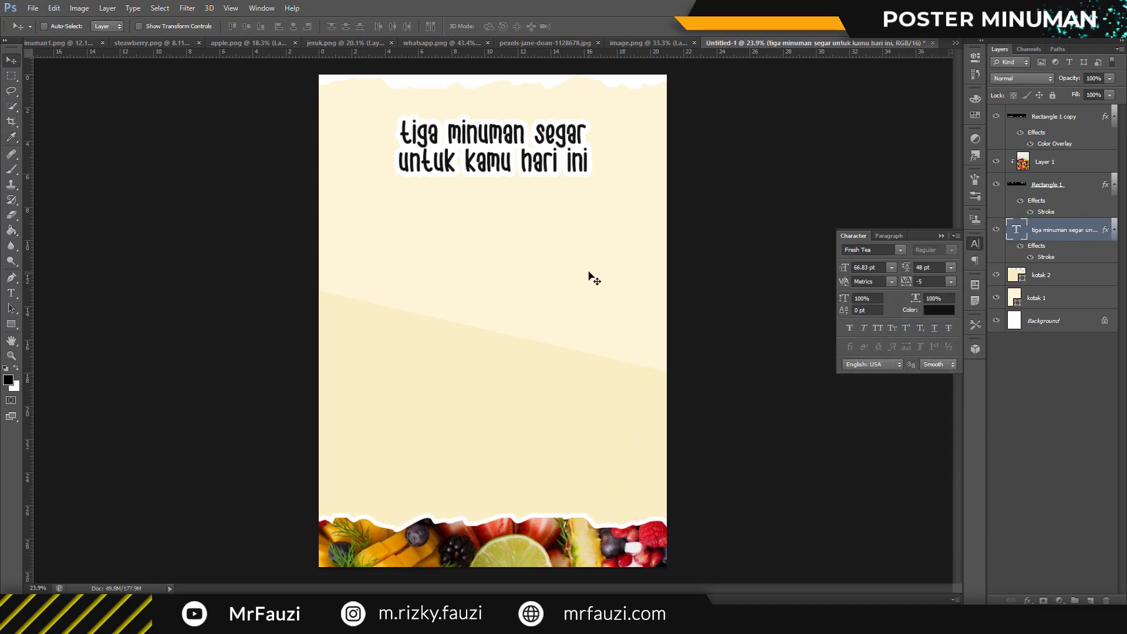
Collapse the effects lists of the headline, Rectangle 1 and Rectangle 1 copy layers, then hide the Character panel.
left_click(1115, 233)
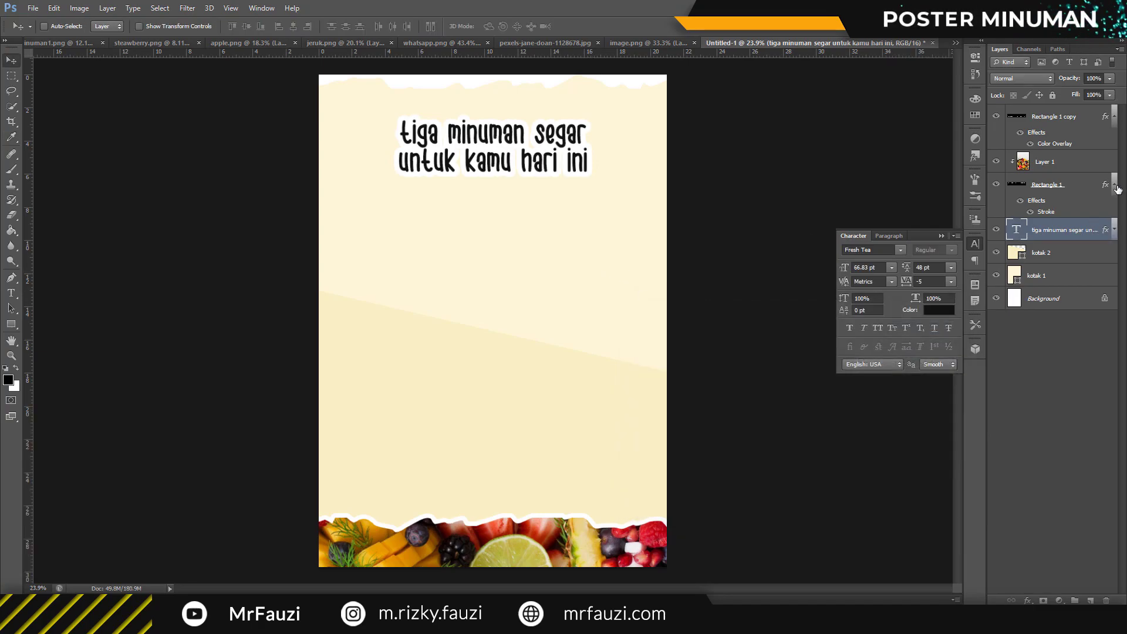
left_click(1115, 184)
left_click(1115, 117)
left_click(1044, 291)
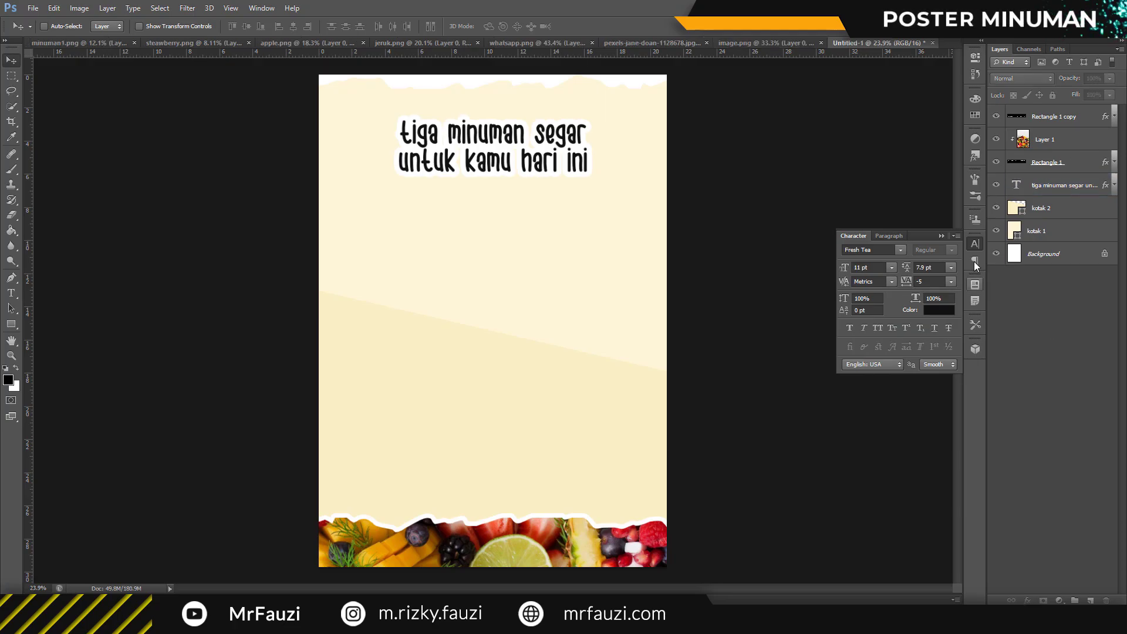
left_click(975, 244)
scroll(639, 322, "down", 3)
scroll(521, 343, "up", 2)
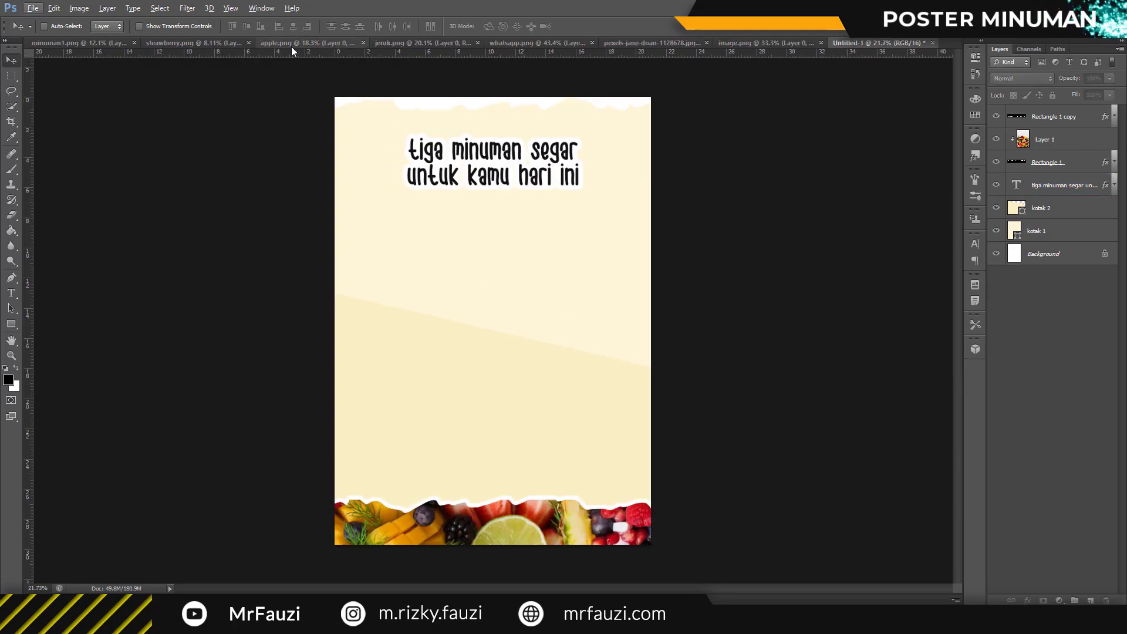
Drag the red drink glass from minuman1.png into the poster as Layer 2.
left_click(176, 44)
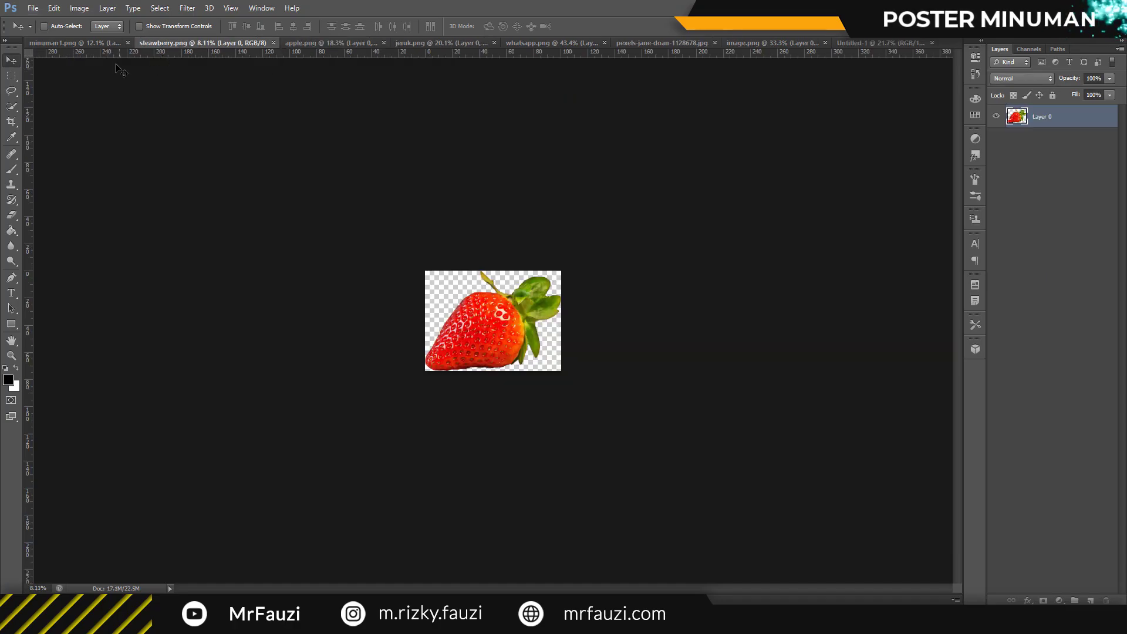
left_click(88, 43)
mouse_move(492, 347)
left_mouse_down()
mouse_move(885, 50)
mouse_move(460, 353)
left_mouse_up()
Scale the red drink to about 40% and centre it below the headline.
key("ctrl+t")
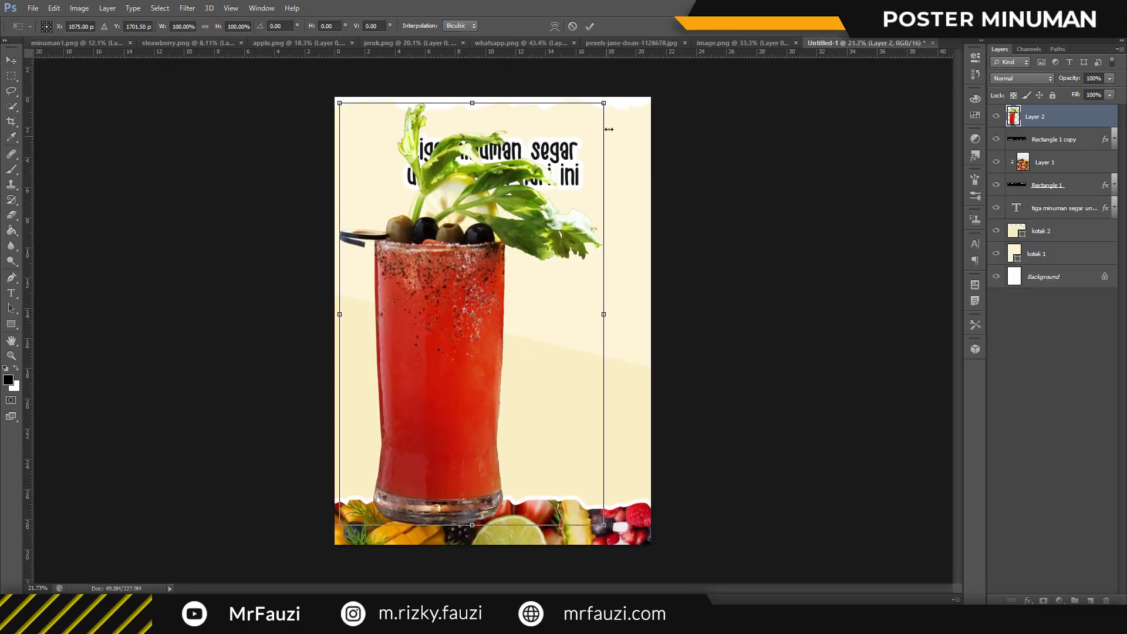
left_click_drag(600, 118, 430, 389)
left_click_drag(390, 421, 509, 287)
scroll(509, 287, "up", 3)
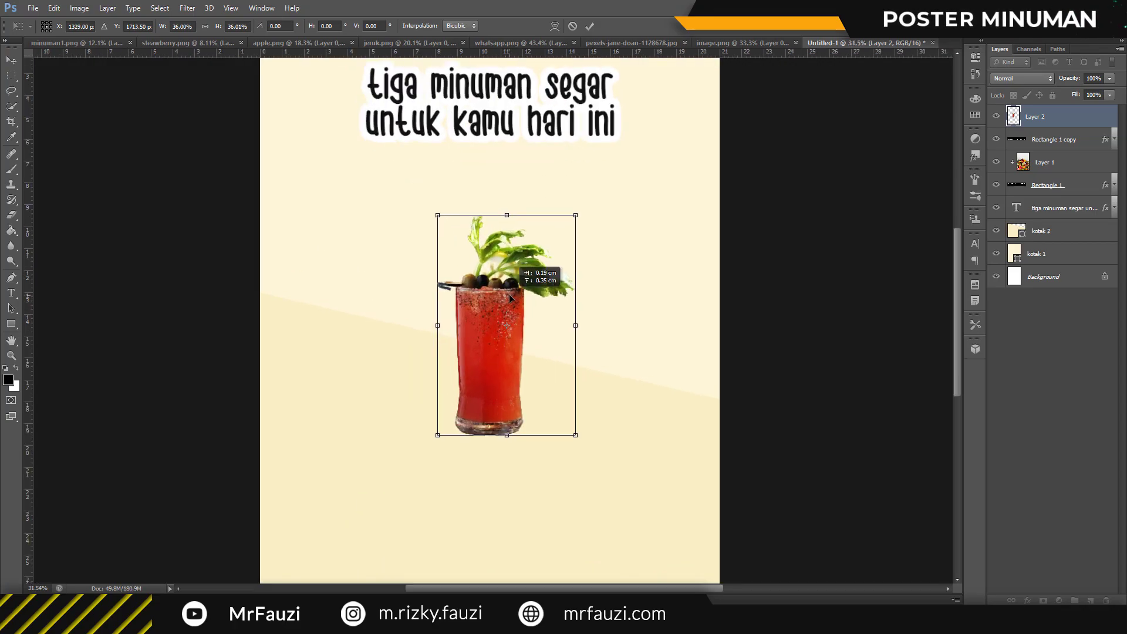
left_click_drag(575, 435, 593, 457)
left_click_drag(518, 417, 504, 375)
key("Return")
scroll(505, 378, "up", 2)
scroll(506, 378, "down", 1)
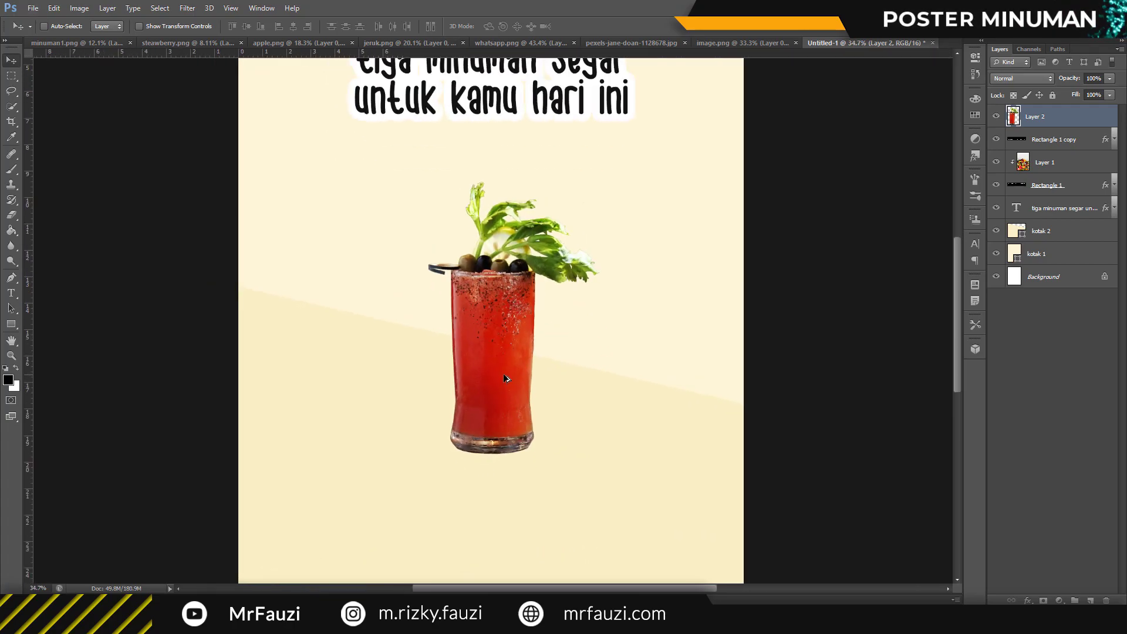
scroll(506, 378, "down", 2)
scroll(496, 371, "up", 2)
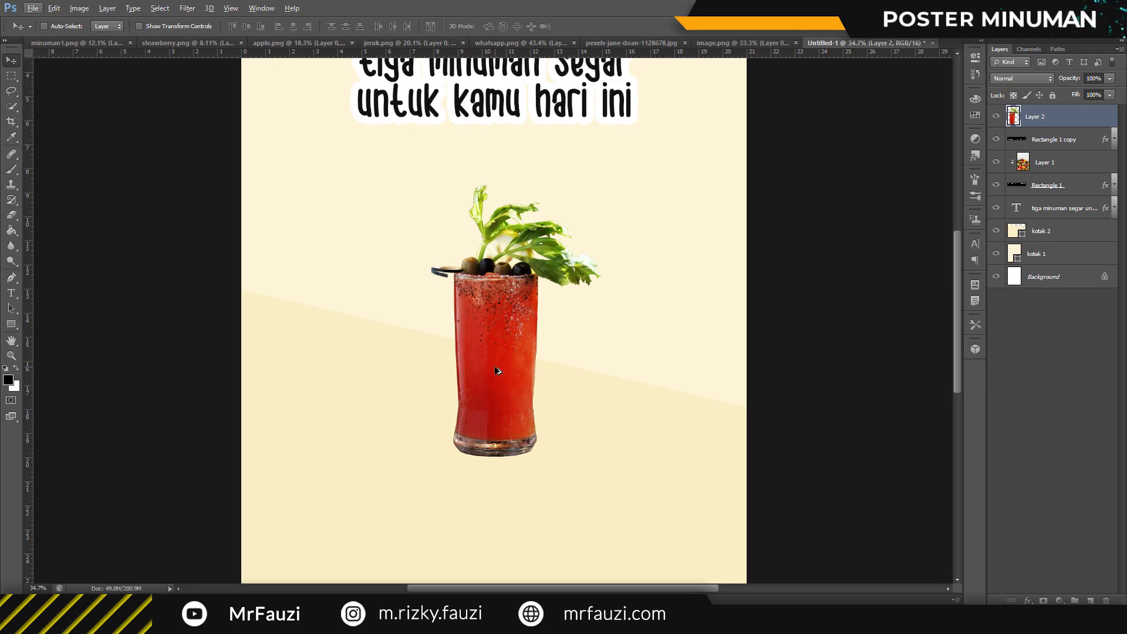
scroll(498, 371, "down", 2)
scroll(496, 370, "up", 2)
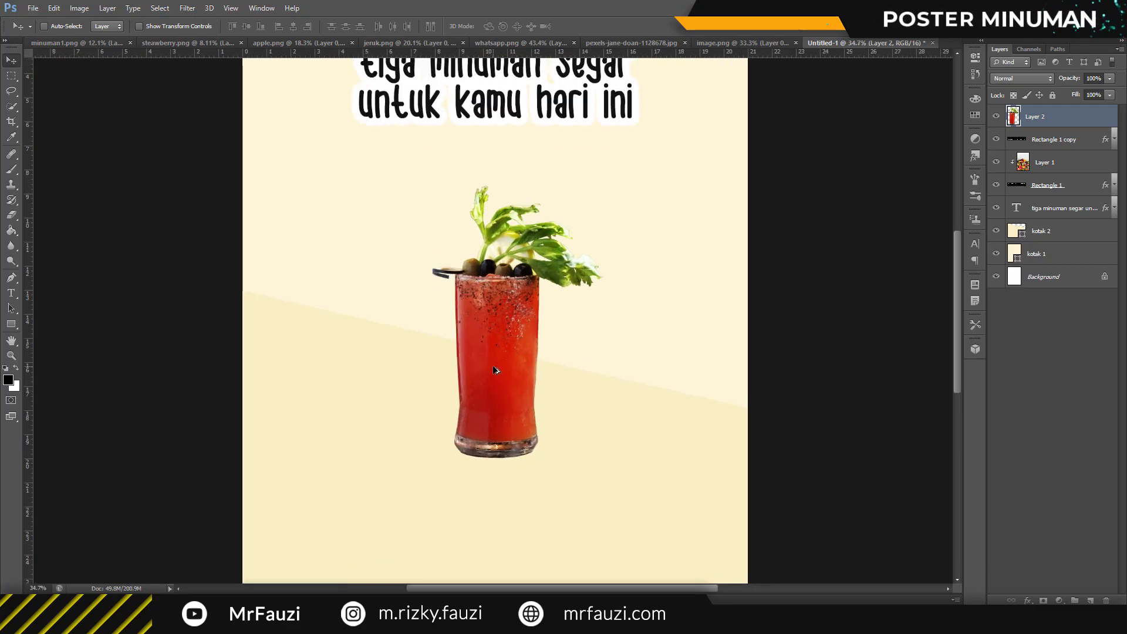
Drag the water-splash image into the poster as Layer 3, lined up around the glass.
left_click(713, 42)
mouse_move(504, 297)
left_mouse_down()
mouse_move(868, 46)
mouse_move(474, 333)
mouse_move(502, 356)
mouse_move(442, 318)
left_mouse_up()
scroll(496, 352, "up", 2)
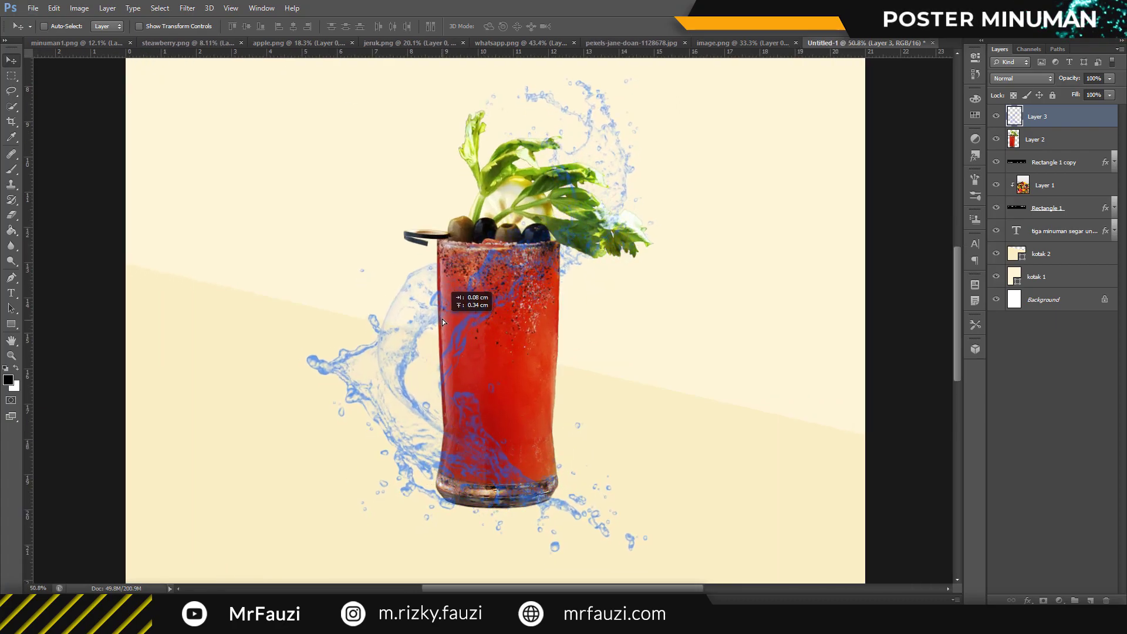
left_click_drag(443, 319, 443, 323)
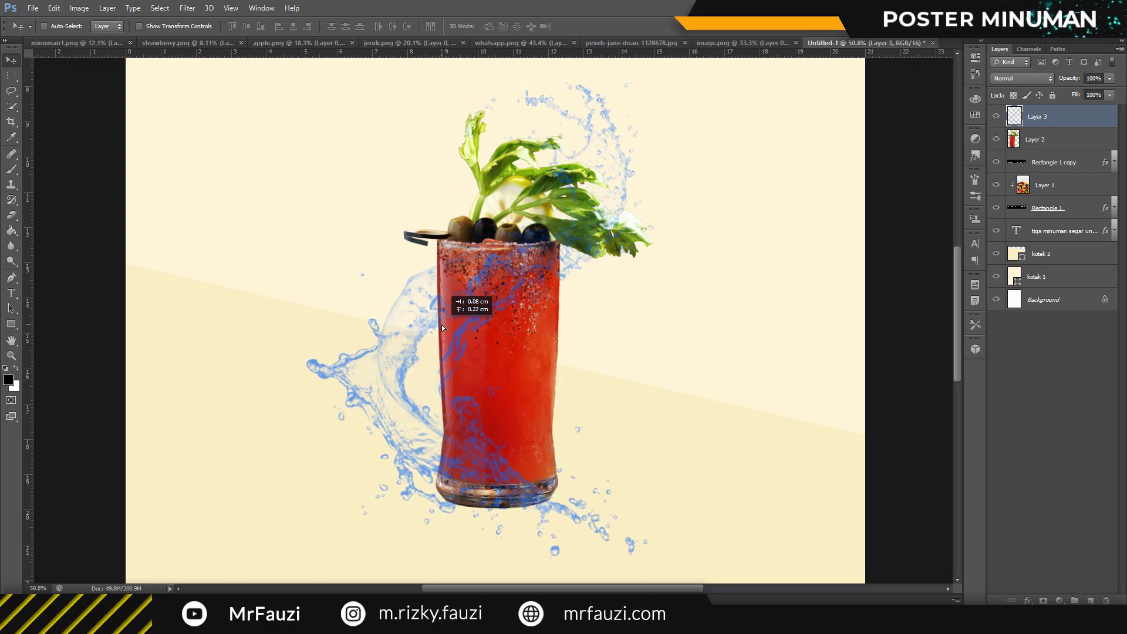
scroll(467, 341, "down", 2)
scroll(466, 340, "up", 1)
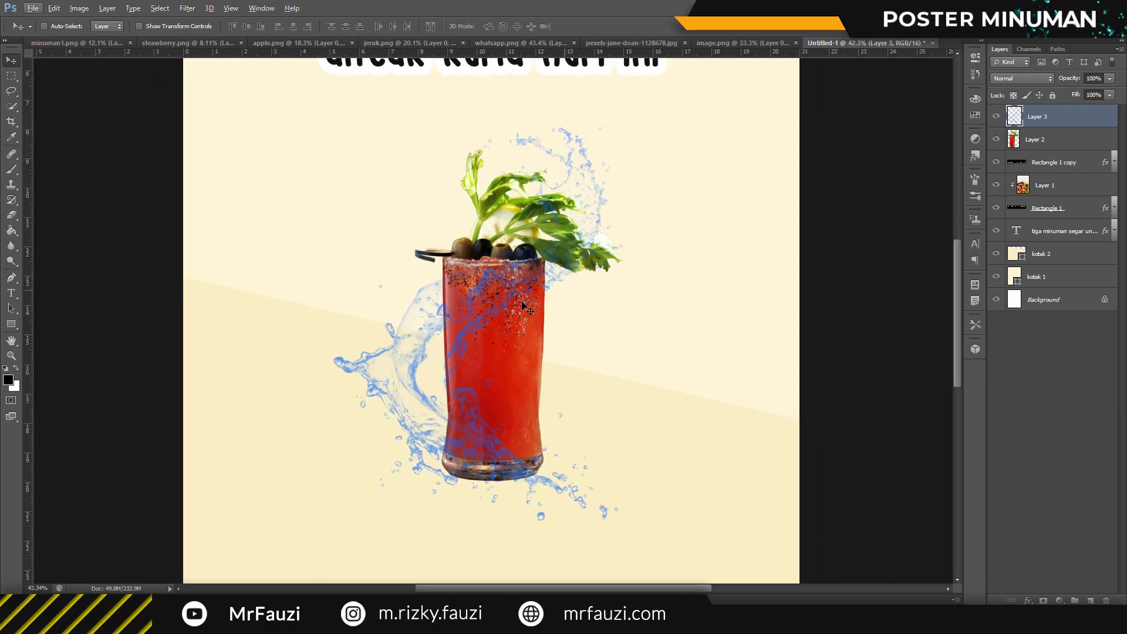
scroll(426, 404, "down", 1)
Scale the water splash down to about 93.5% so it hugs the glass.
key("ctrl+t")
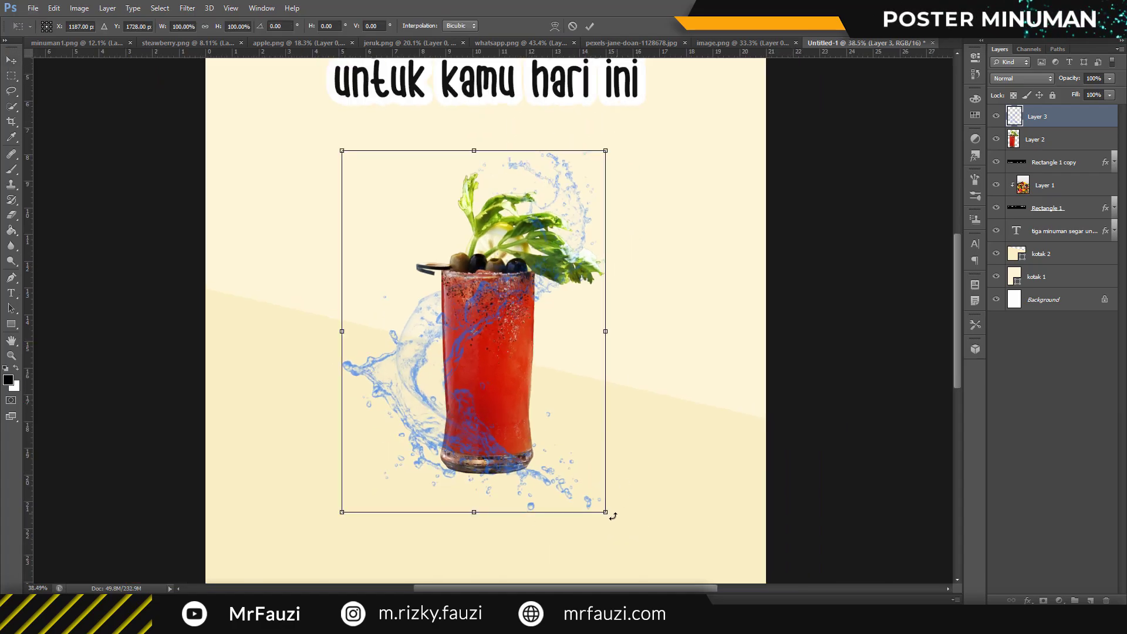
left_click_drag(607, 513, 588, 489)
left_click_drag(446, 390, 453, 394)
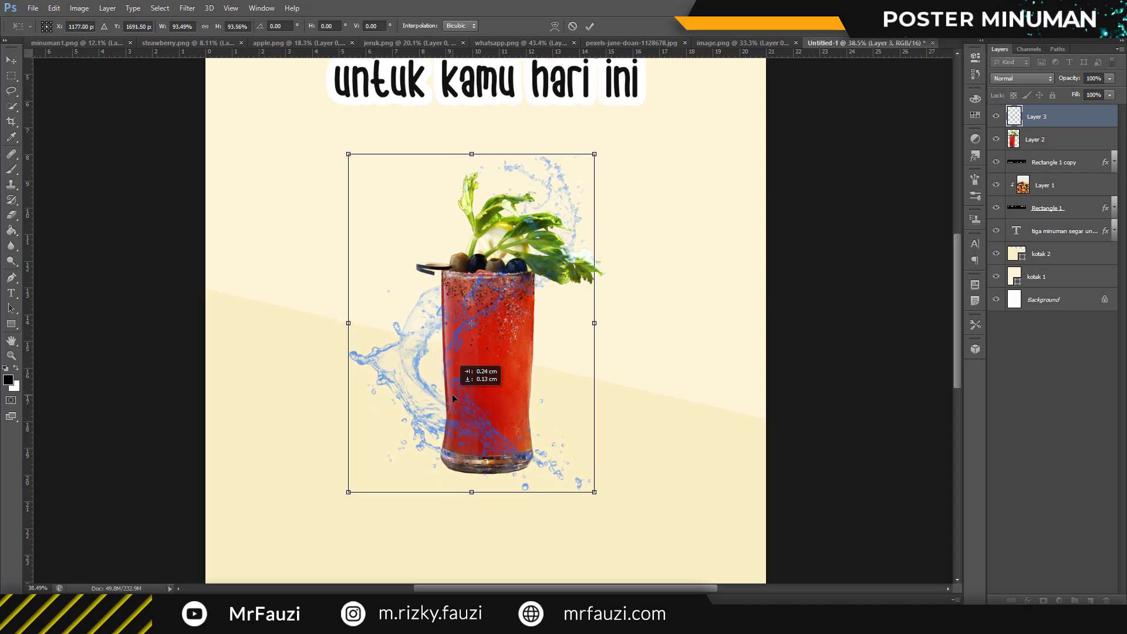
key("Return")
scroll(483, 299, "up", 1)
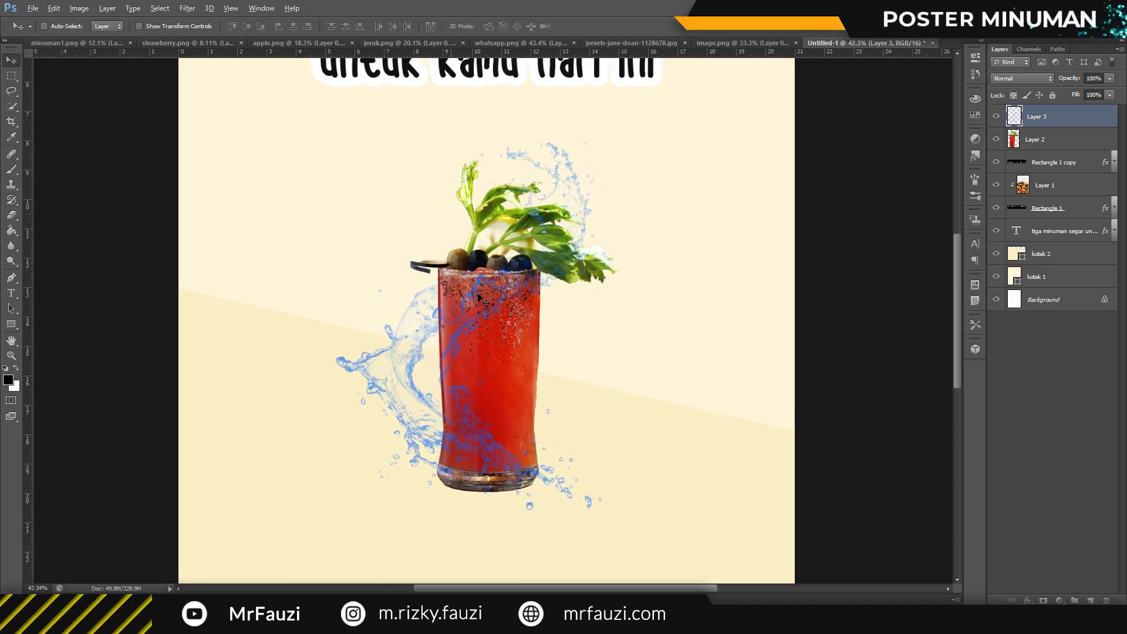
scroll(482, 298, "up", 1)
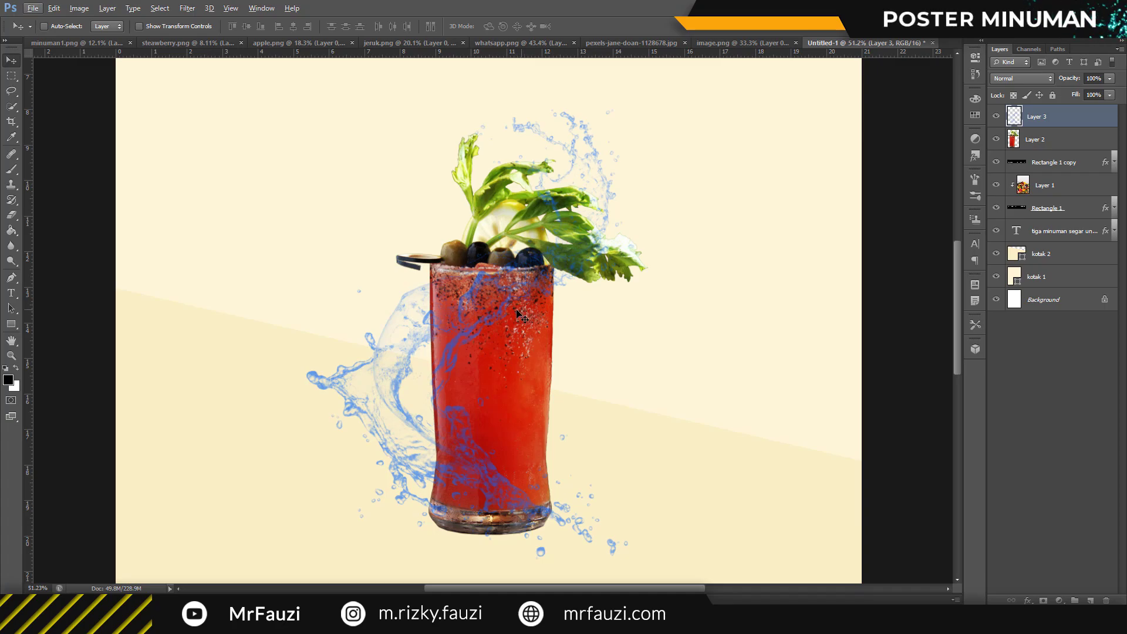
scroll(519, 316, "down", 1)
scroll(465, 324, "down", 1)
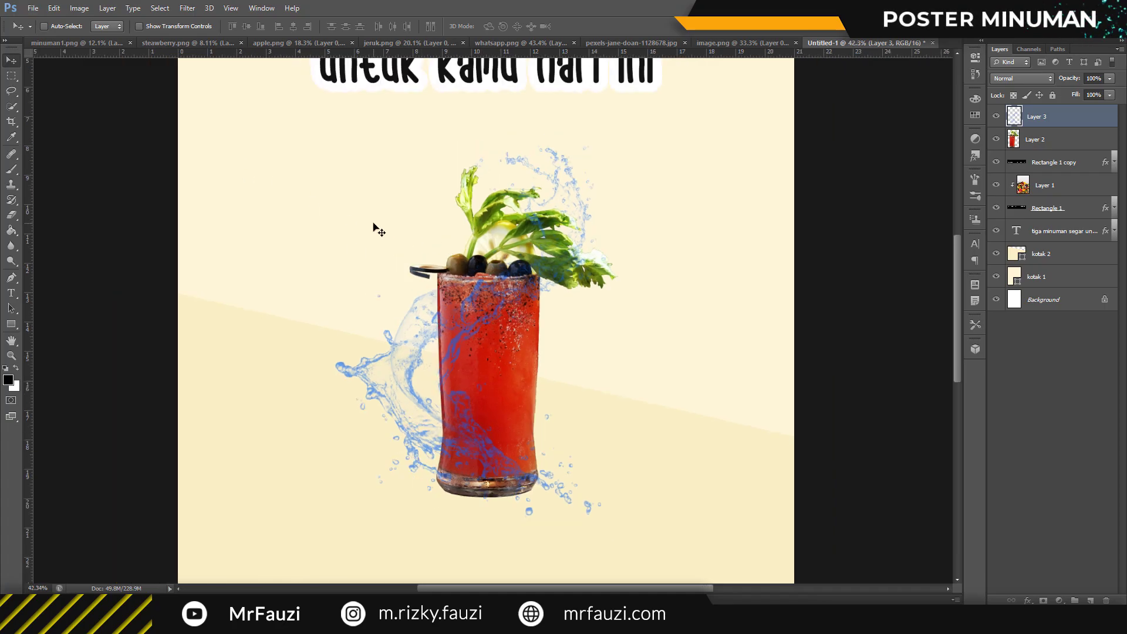
Apply Hue/Saturation to the splash: Hue +8, Saturation -100, Lightness +20.
key("ctrl+u")
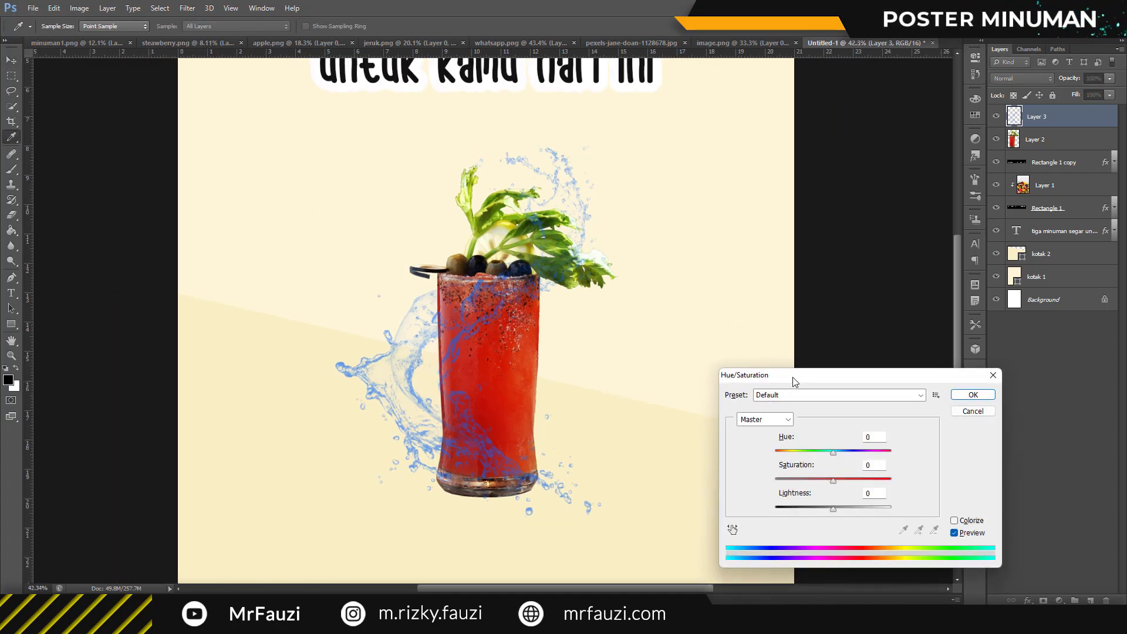
left_click_drag(794, 382, 689, 283)
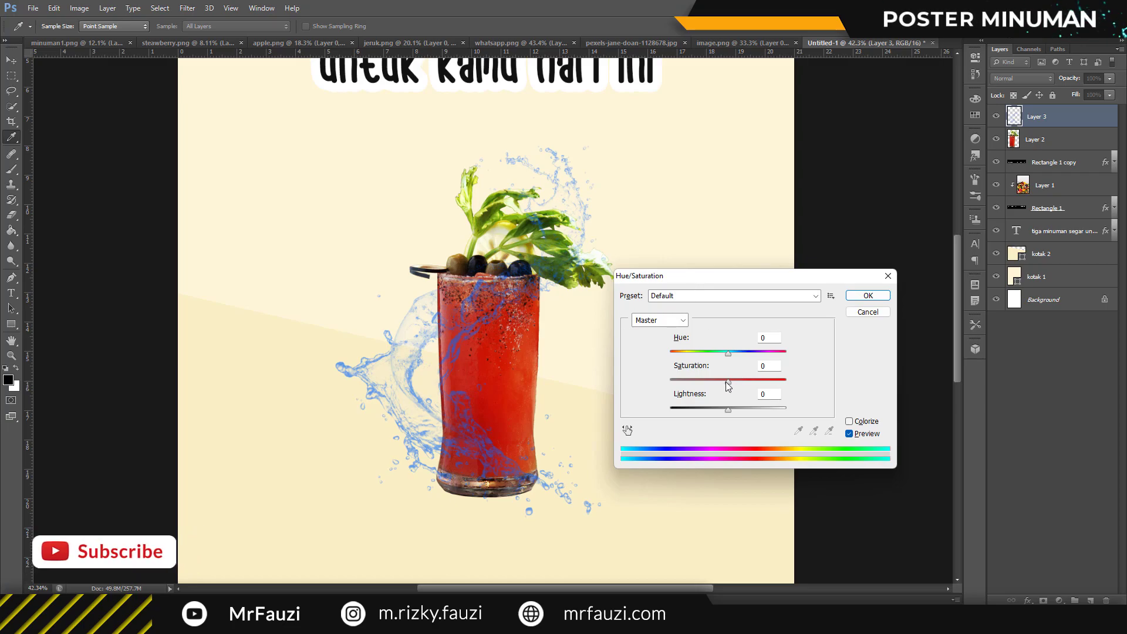
left_click_drag(728, 382, 643, 381)
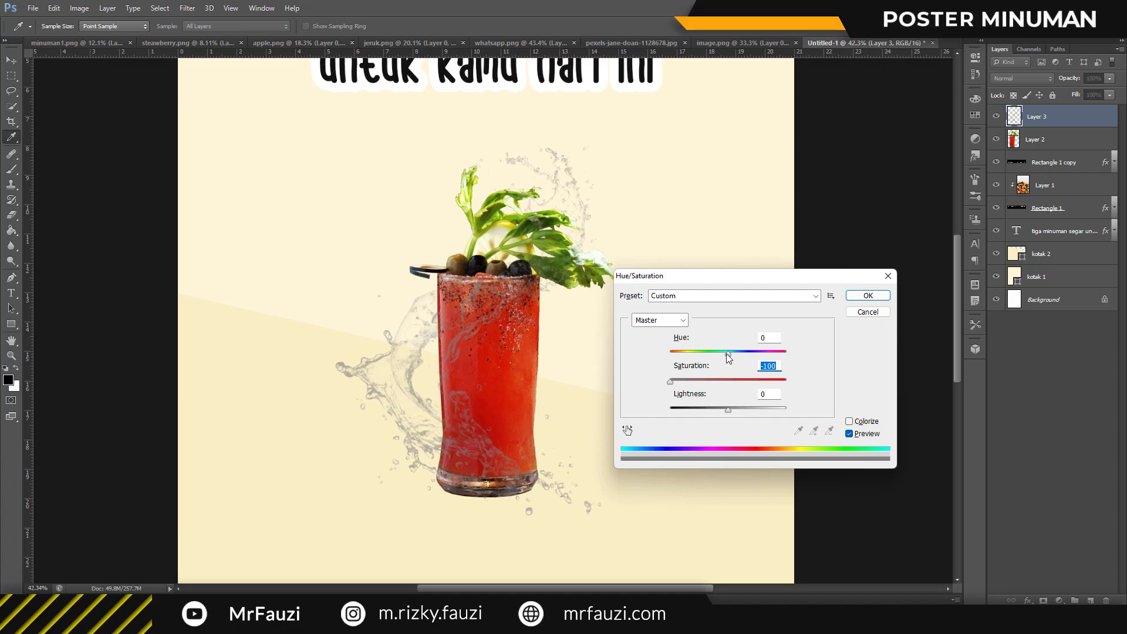
left_click_drag(729, 355, 742, 355)
left_click_drag(727, 409, 738, 411)
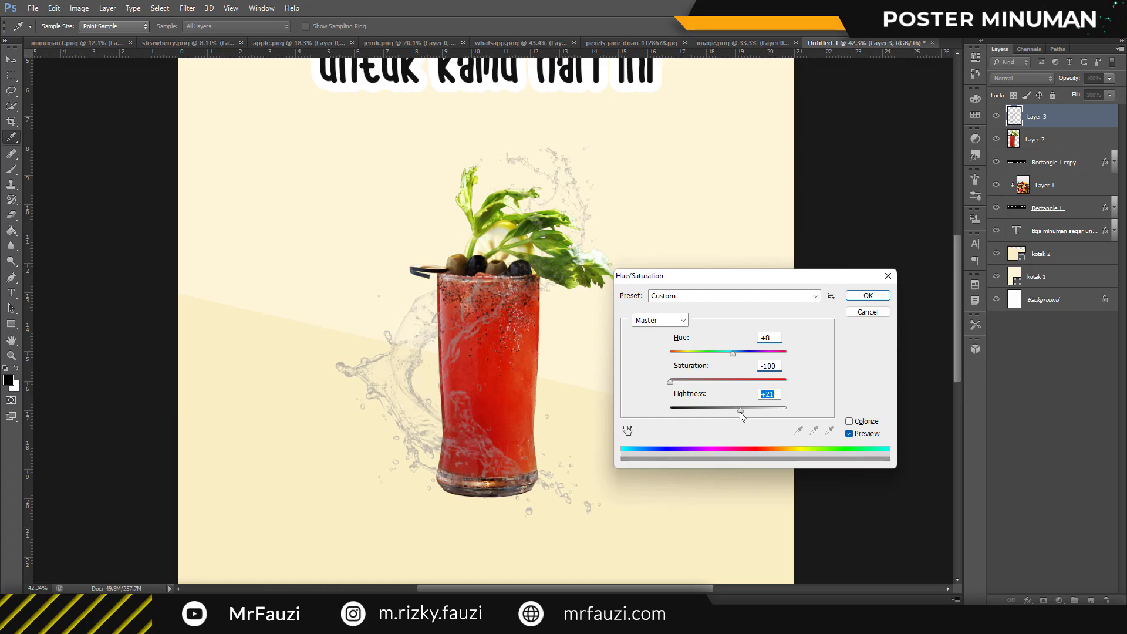
left_click(868, 296)
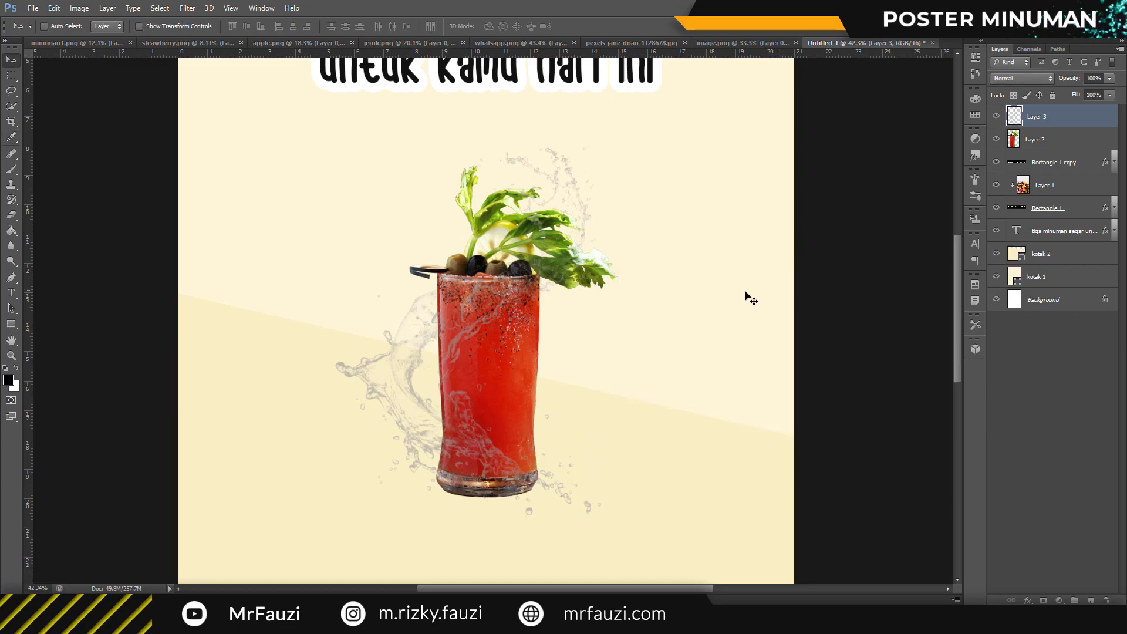
Apply Color Balance toward Red: midtones about +62, shadows +51, highlights +46.
key("alt")
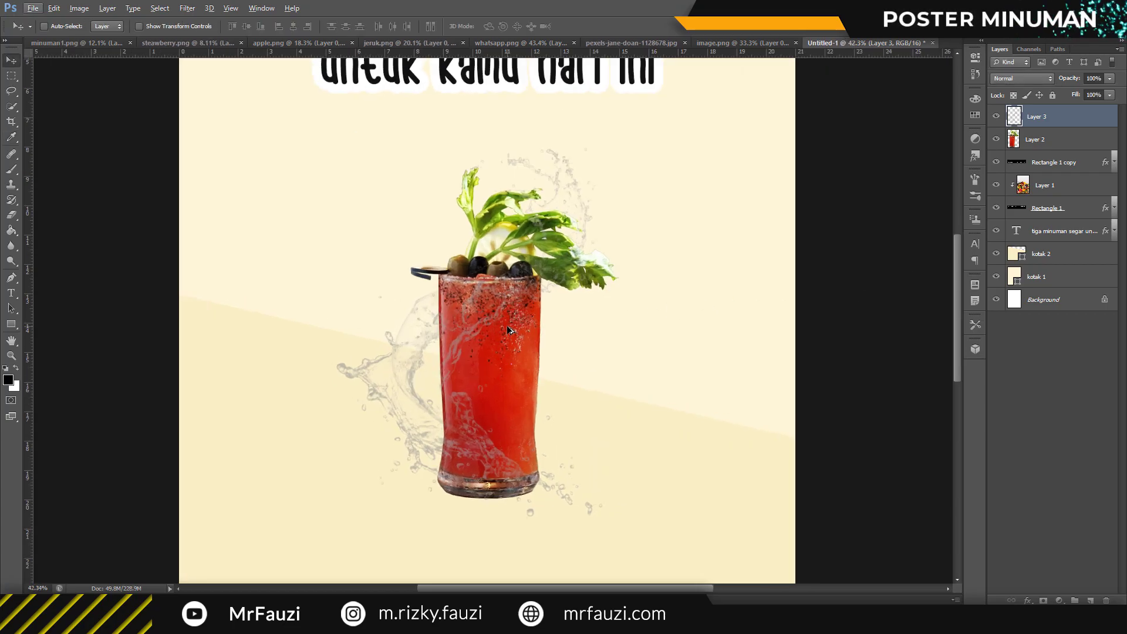
key("ctrl+b")
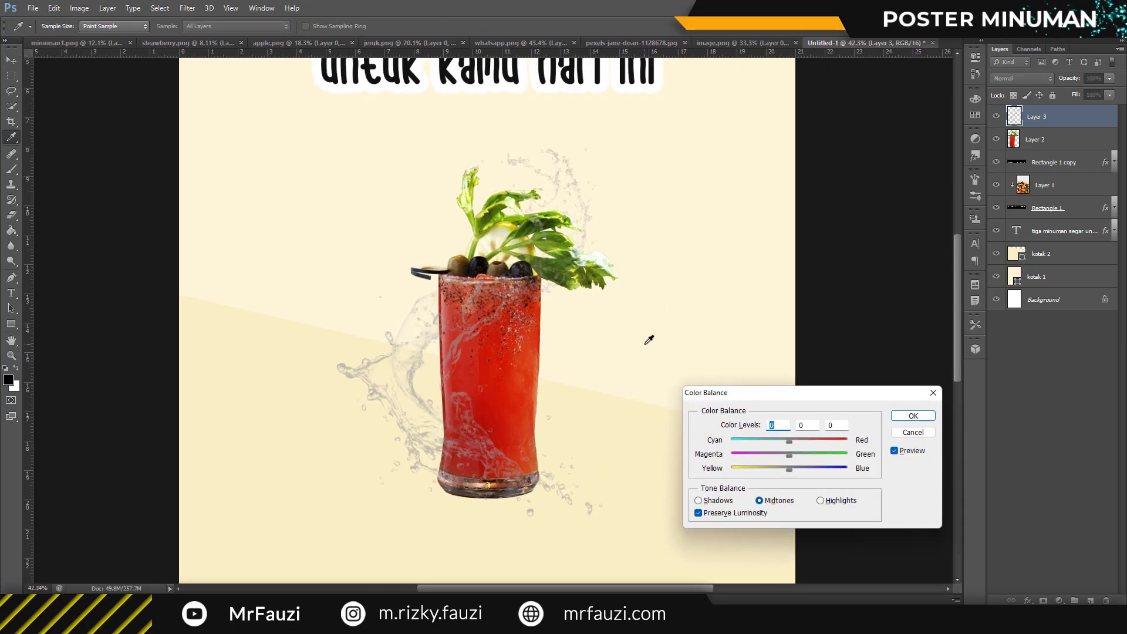
left_click_drag(798, 396, 747, 349)
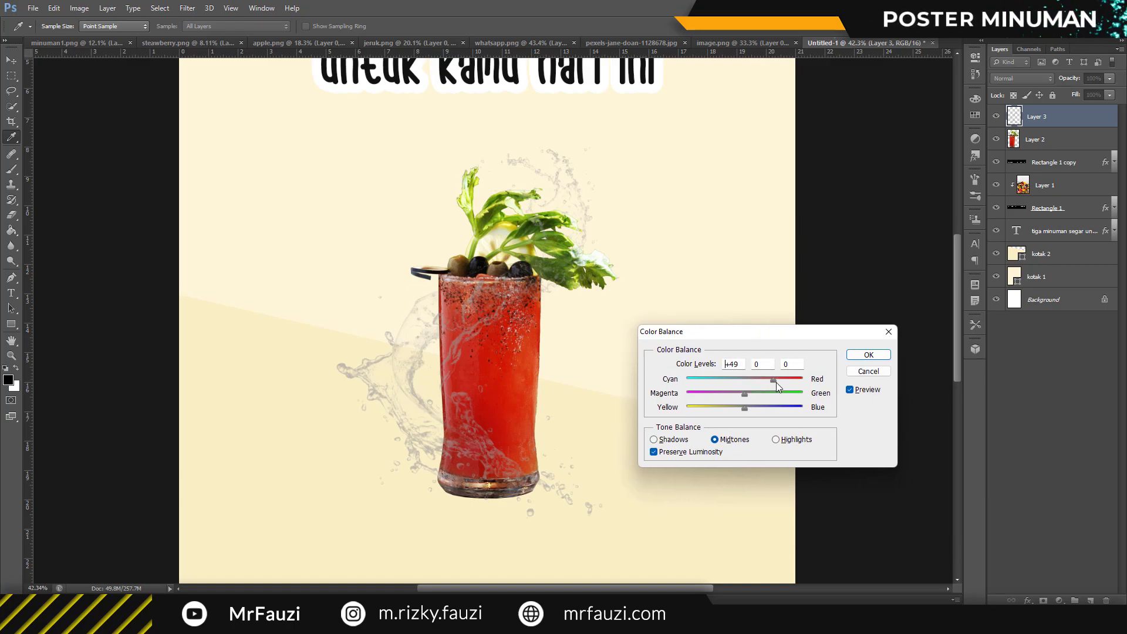
left_click_drag(781, 383, 782, 383)
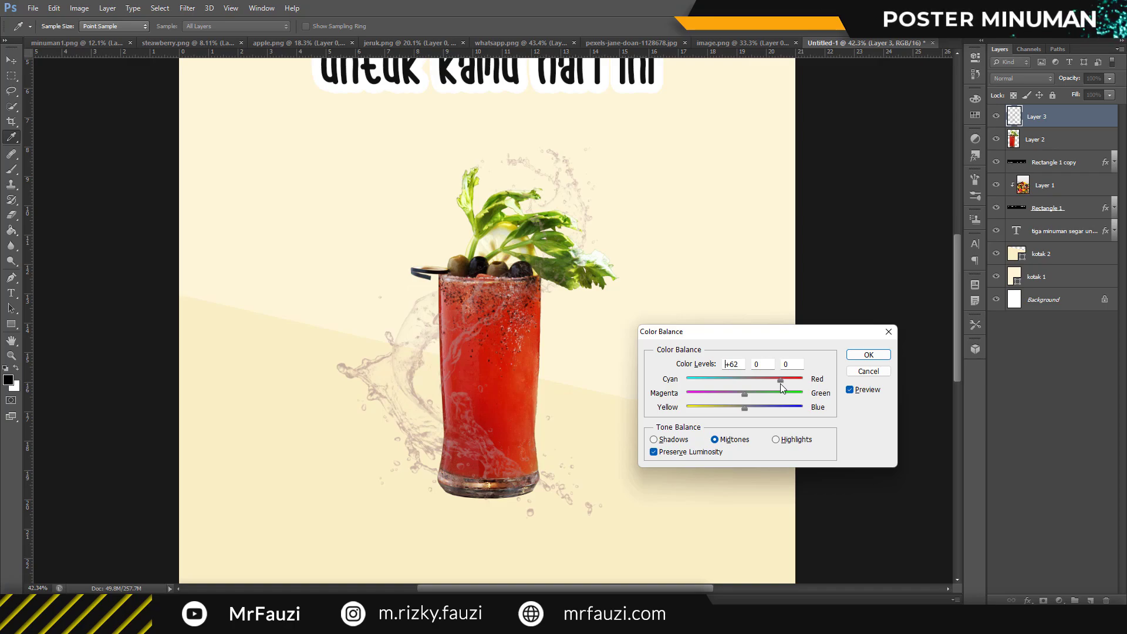
left_click(780, 383)
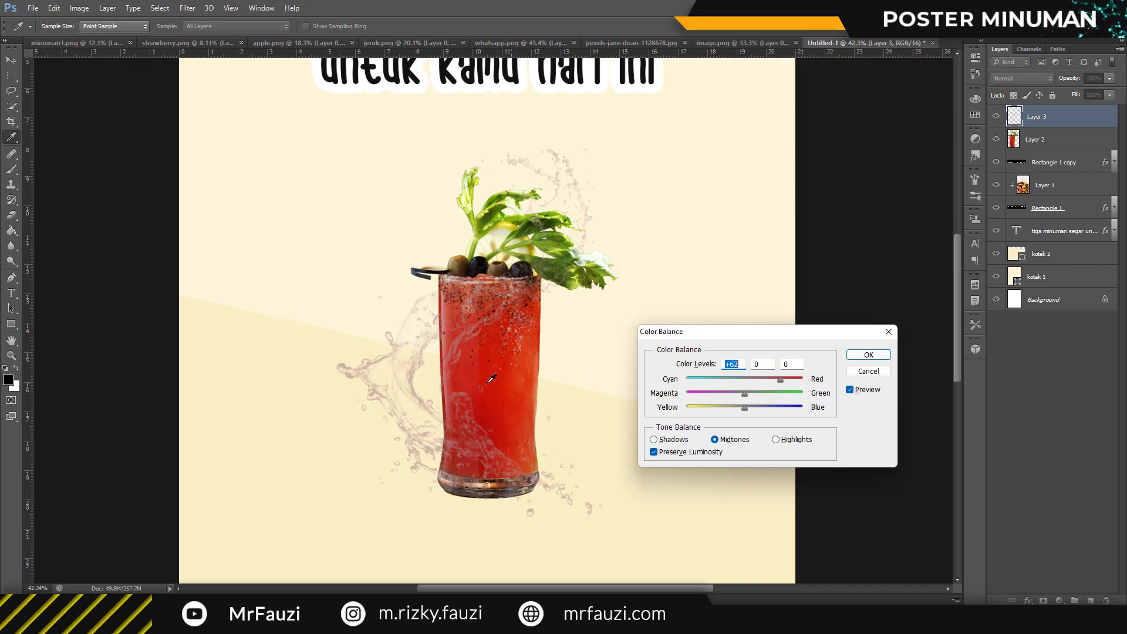
left_click(669, 440)
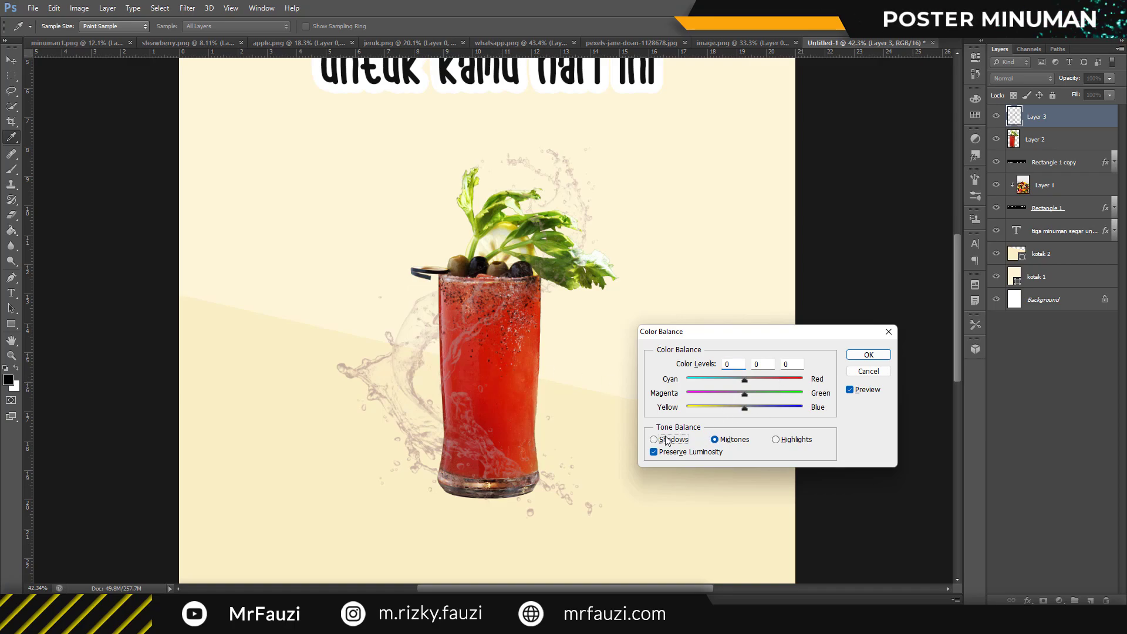
left_click_drag(754, 381, 773, 381)
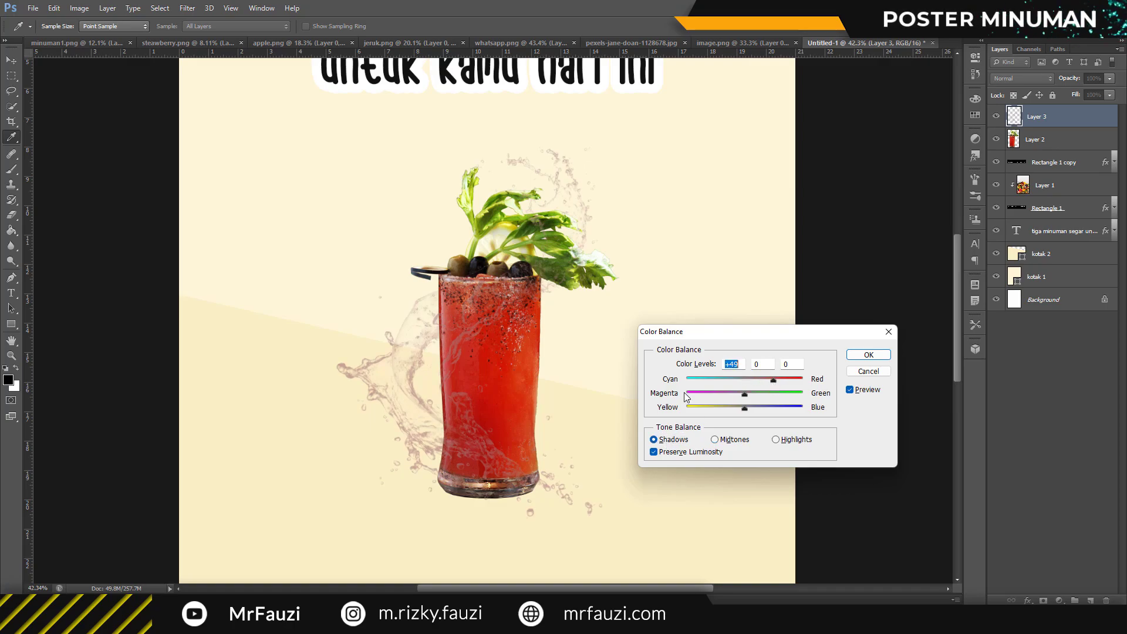
left_click(772, 381)
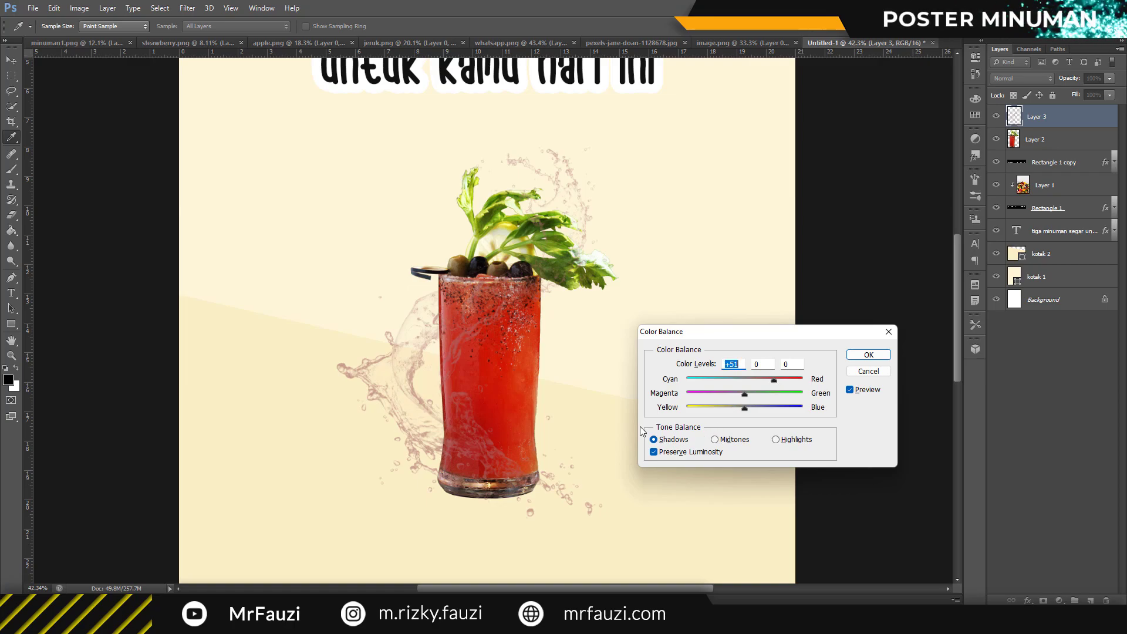
left_click(775, 439)
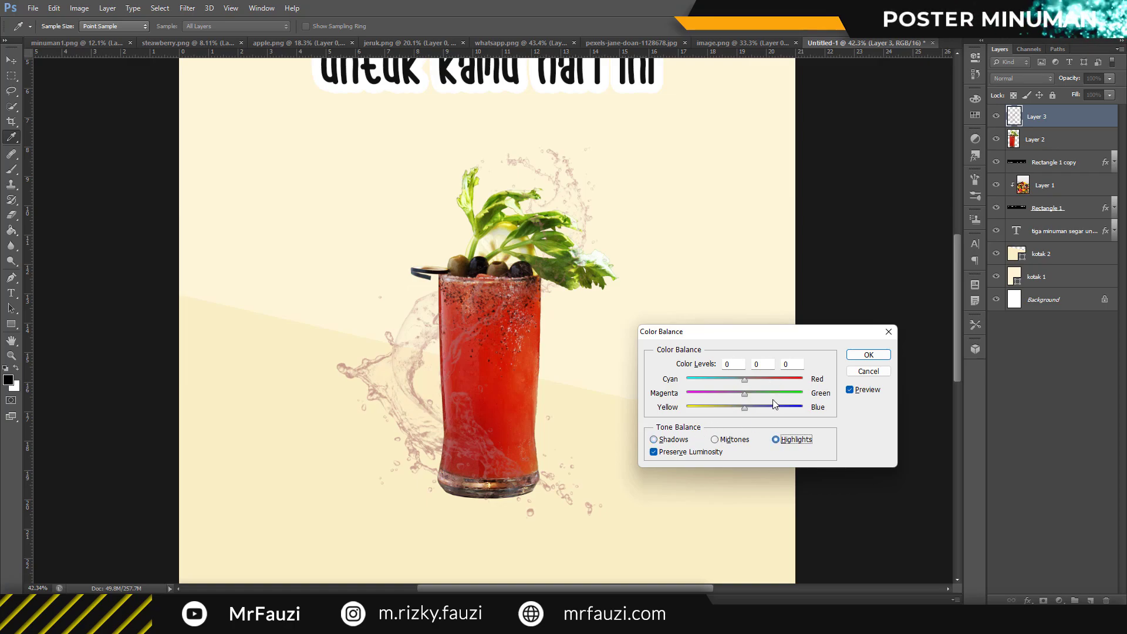
left_click_drag(759, 380, 772, 382)
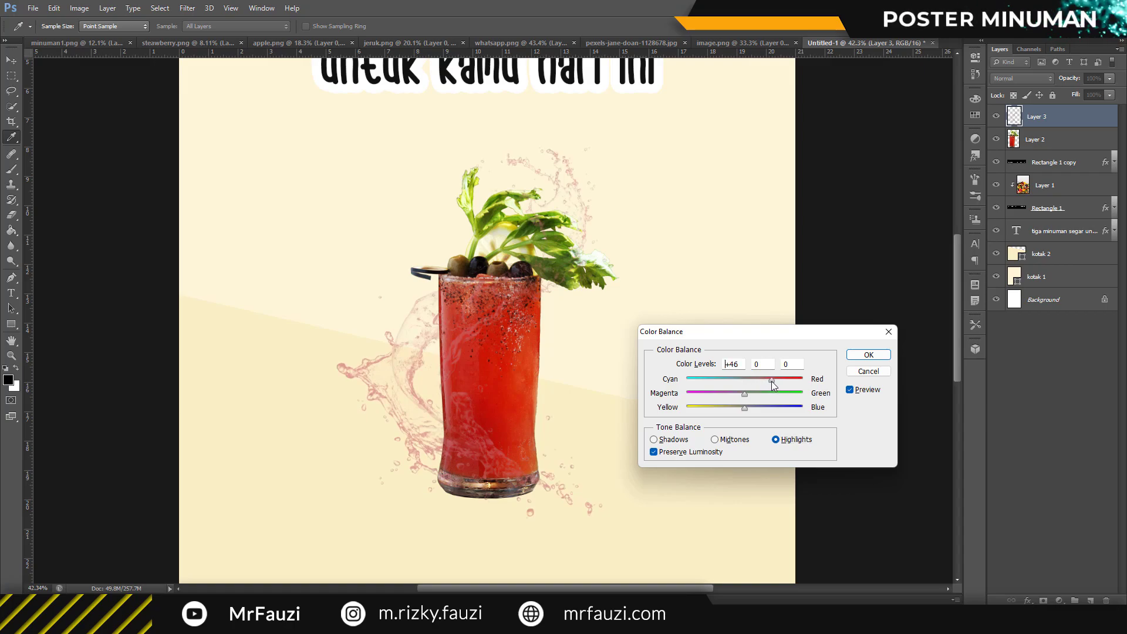
left_click(867, 356)
Apply Hue/Saturation to the splash: Hue +2, Saturation +85, Lightness -15.
key("v")
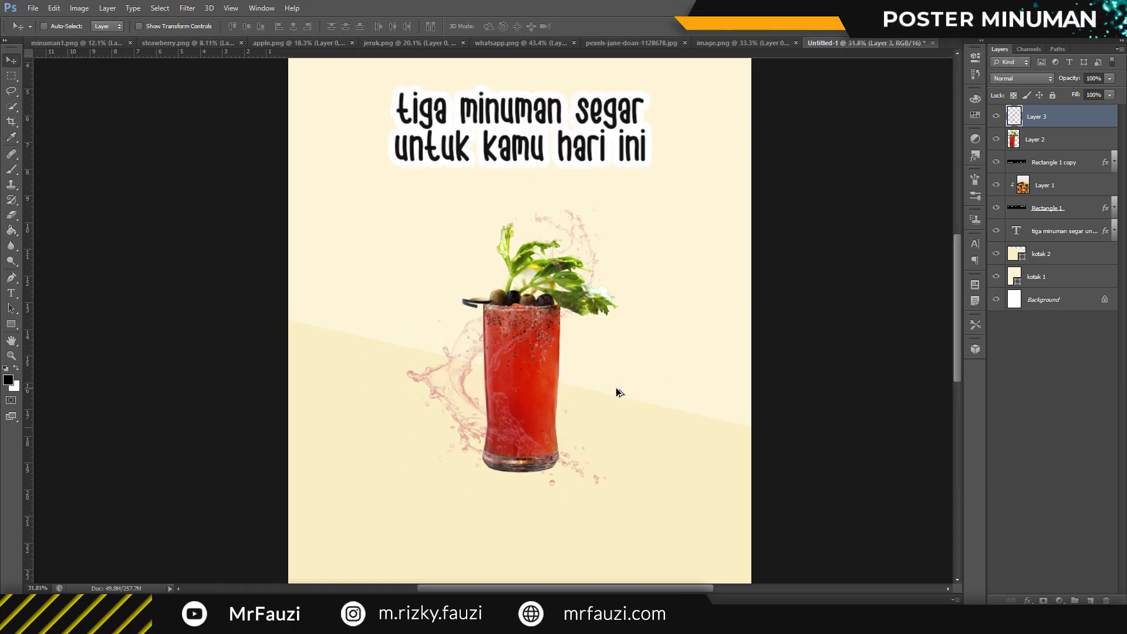
scroll(616, 388, "down", 2)
key("ctrl+u")
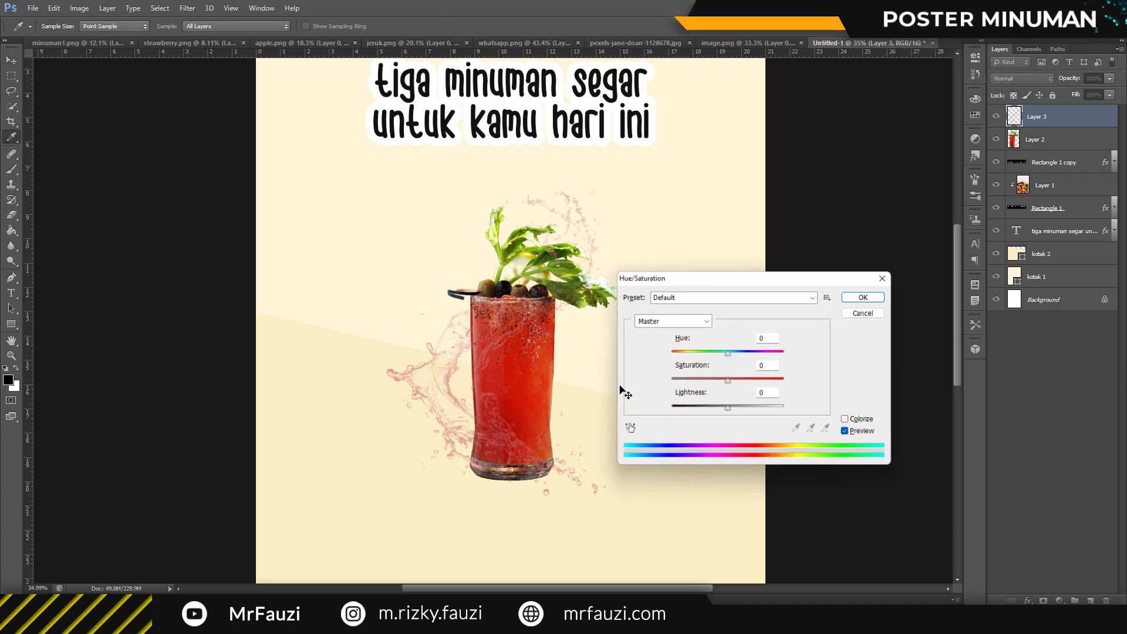
left_click_drag(728, 291, 734, 312)
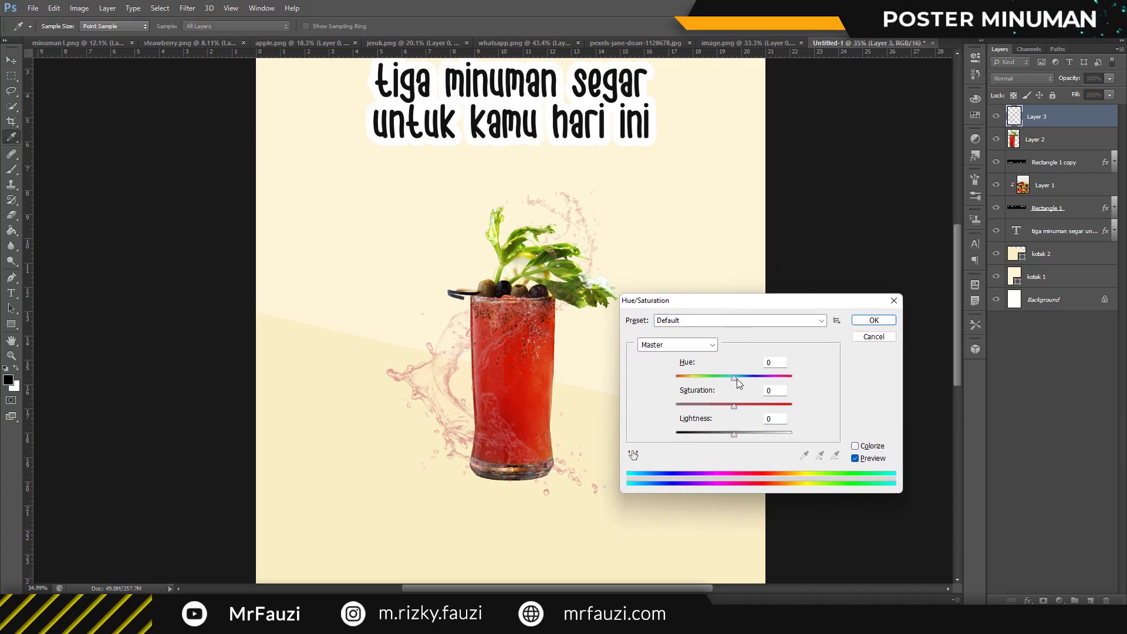
mouse_move(737, 379)
left_mouse_down()
mouse_move(752, 384)
mouse_move(687, 386)
mouse_move(777, 406)
left_mouse_up()
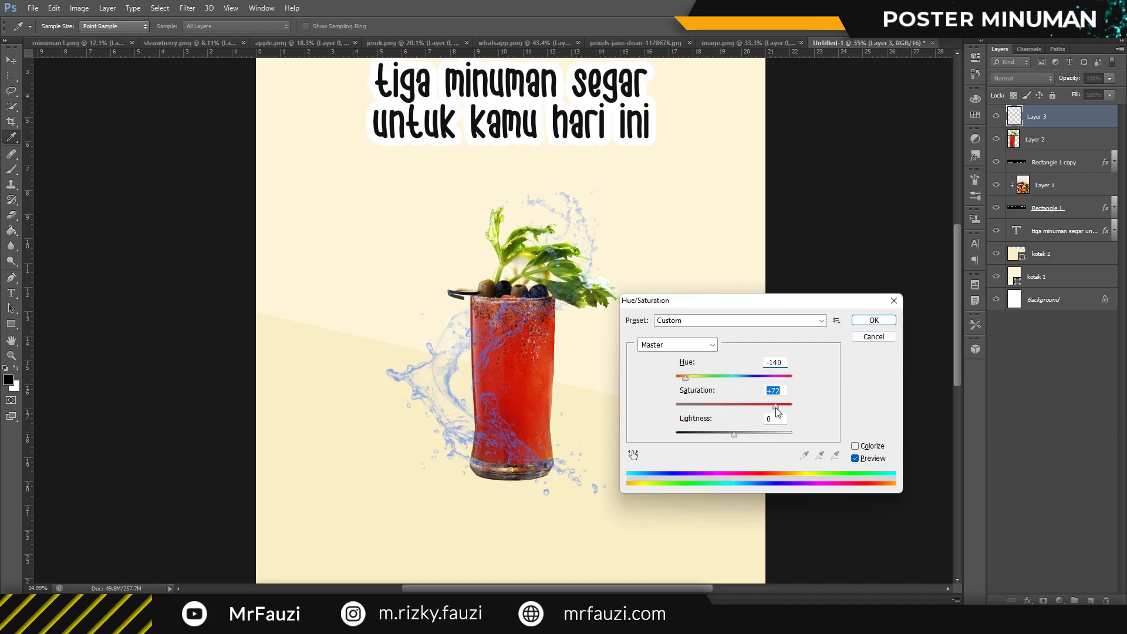
left_click_drag(711, 382, 735, 383)
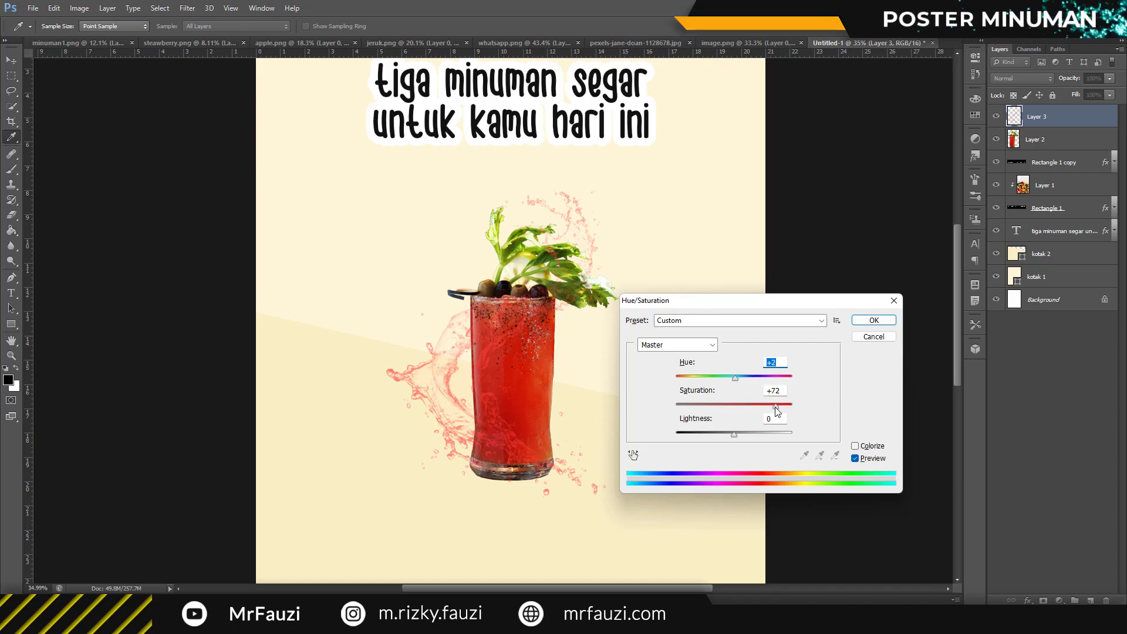
left_click_drag(795, 406, 785, 406)
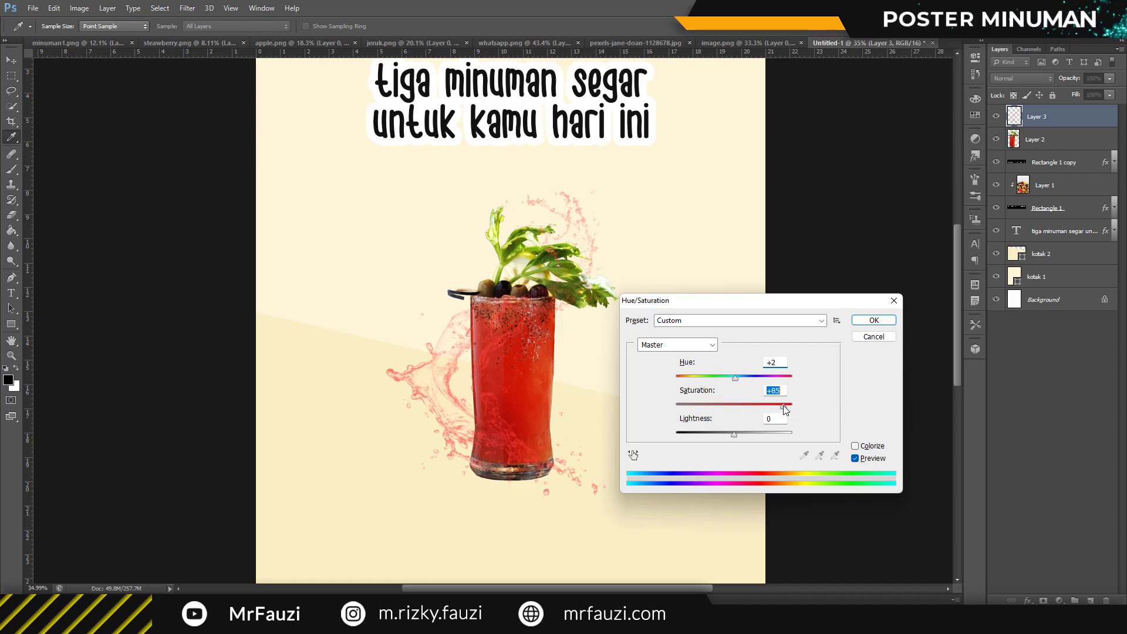
left_click_drag(735, 434, 720, 435)
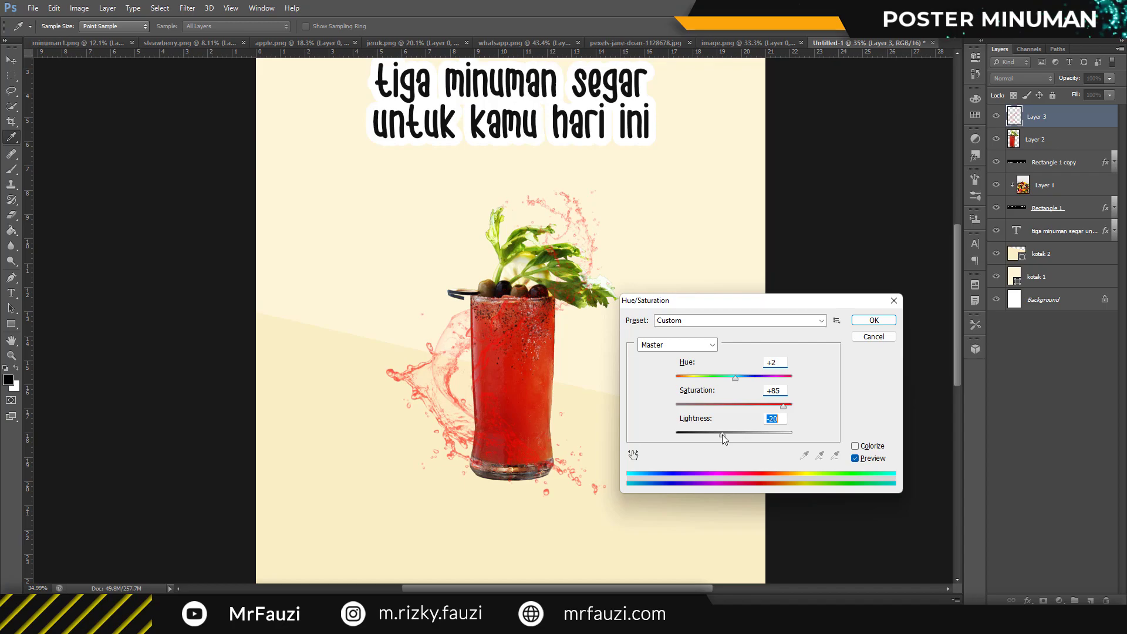
left_click_drag(722, 434, 724, 434)
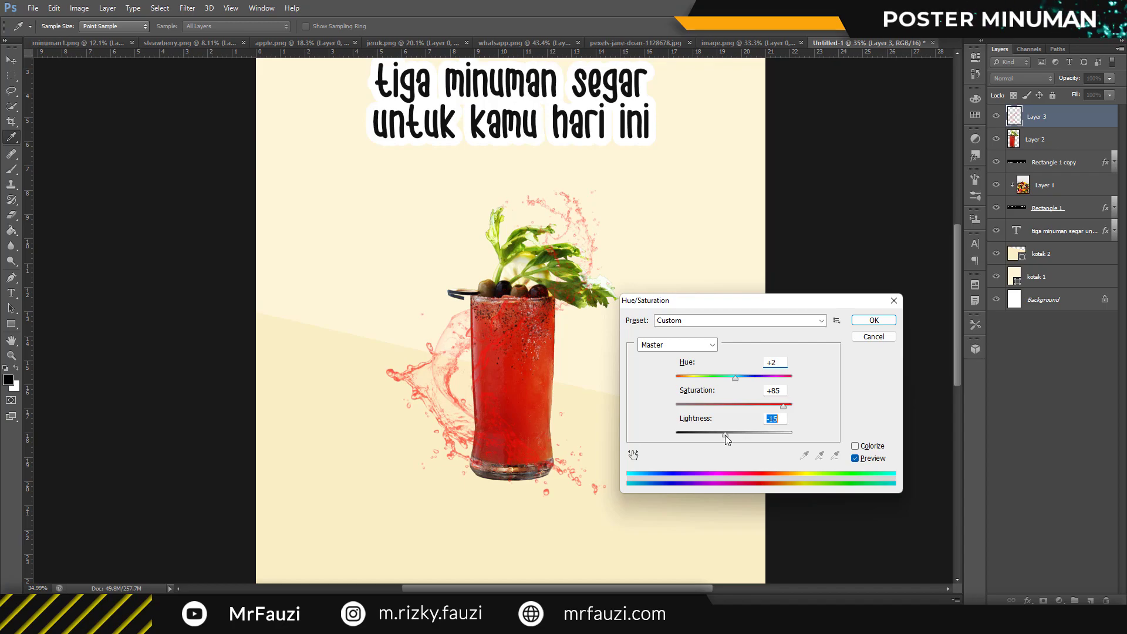
left_click(874, 320)
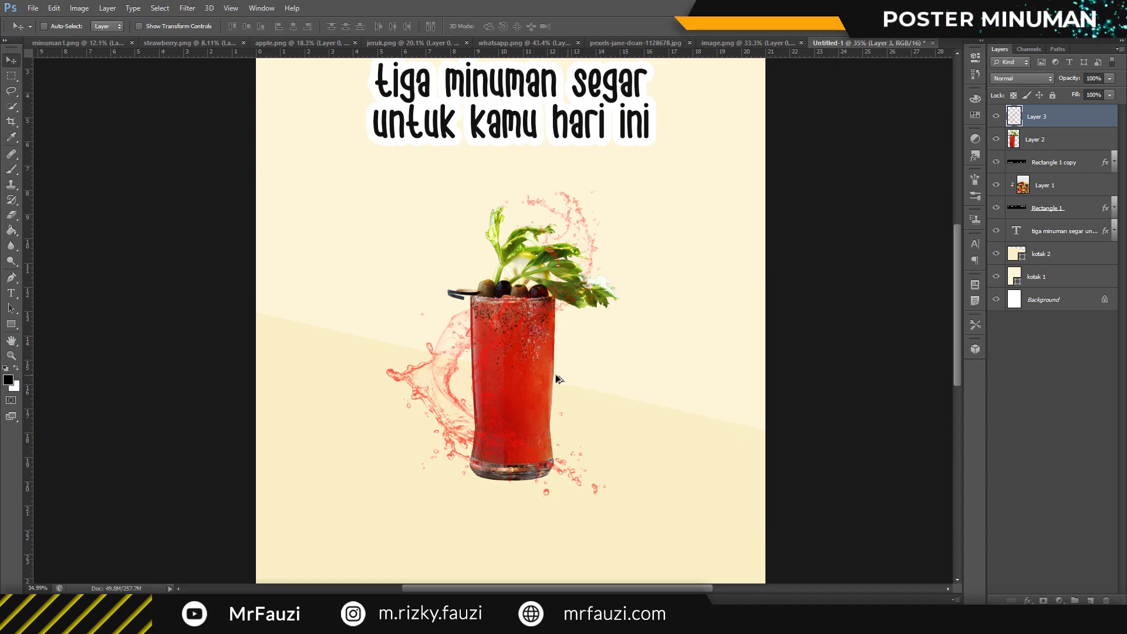
Shift the red splash slightly to the right.
scroll(523, 375, "up", 3)
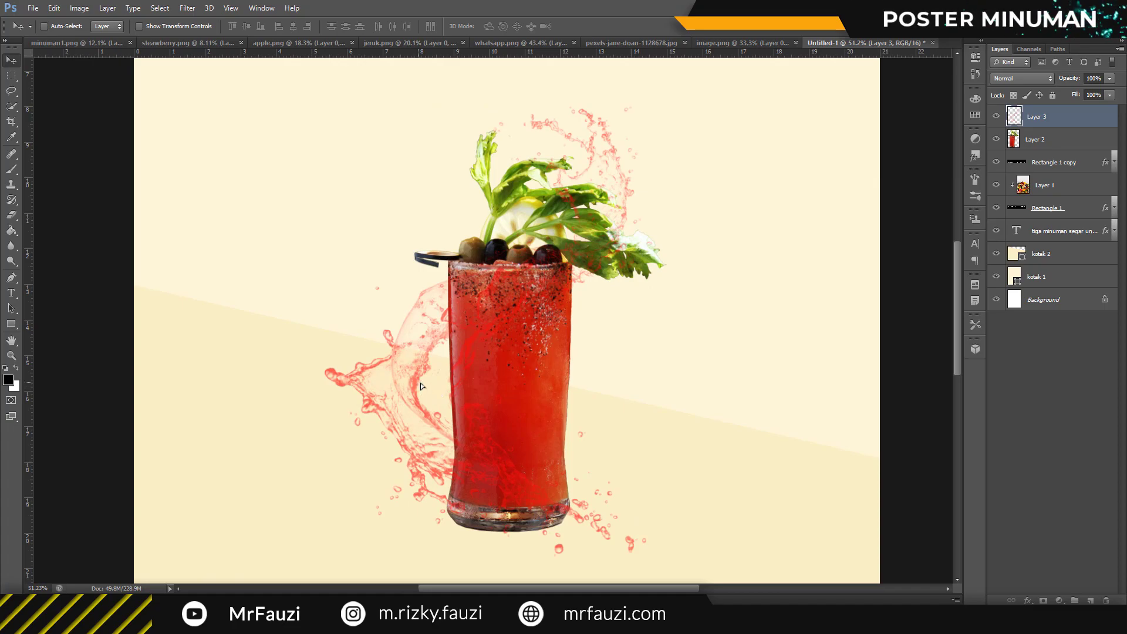
left_click_drag(420, 383, 424, 380)
key("alt")
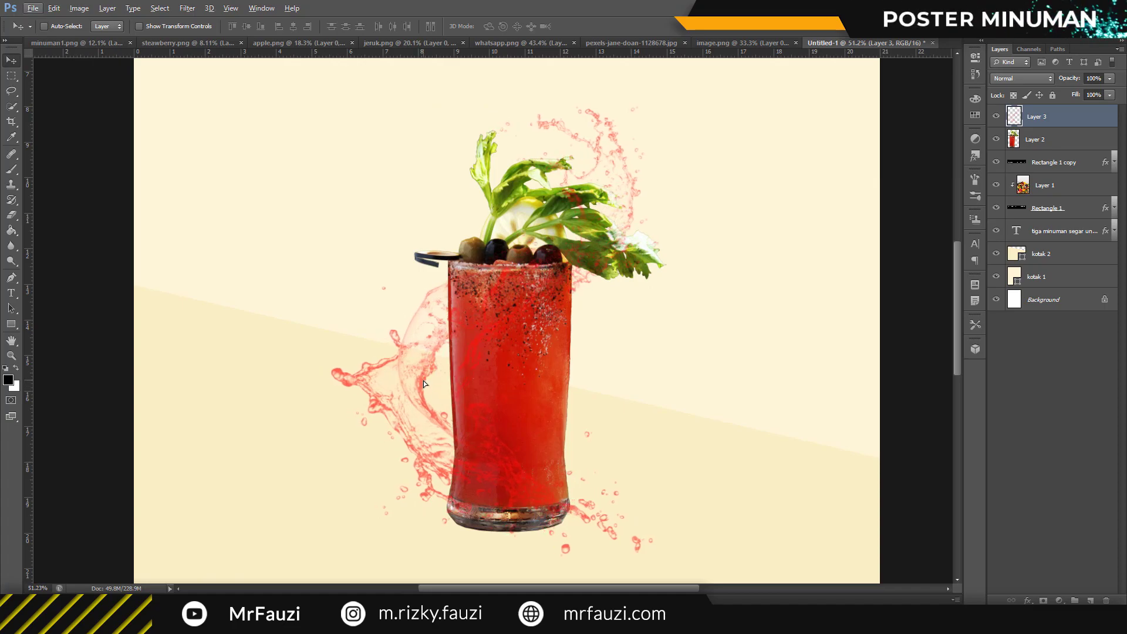
scroll(424, 381, "down", 2)
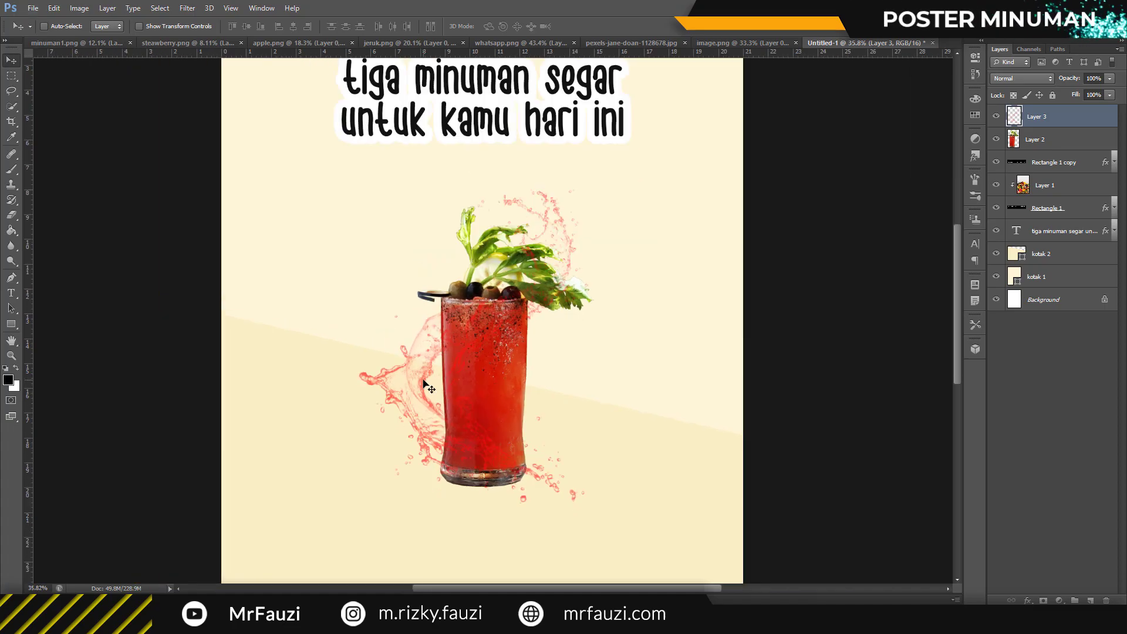
Rename the splash layer (Layer 3) to 'air'.
double_click(1046, 117)
type("air")
key("Return")
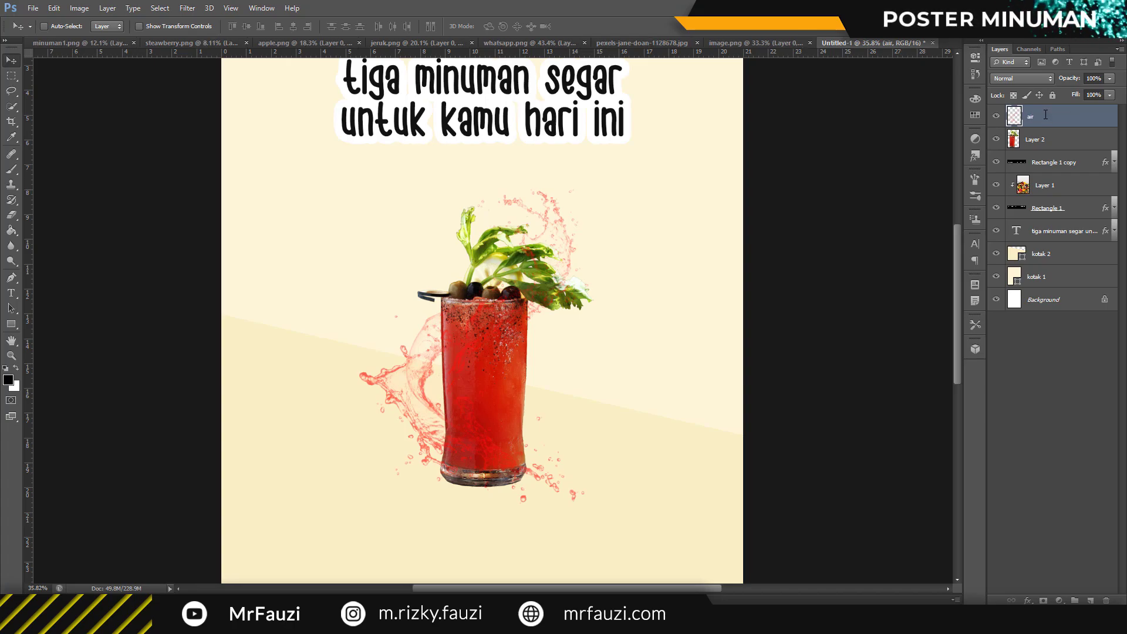
key("alt")
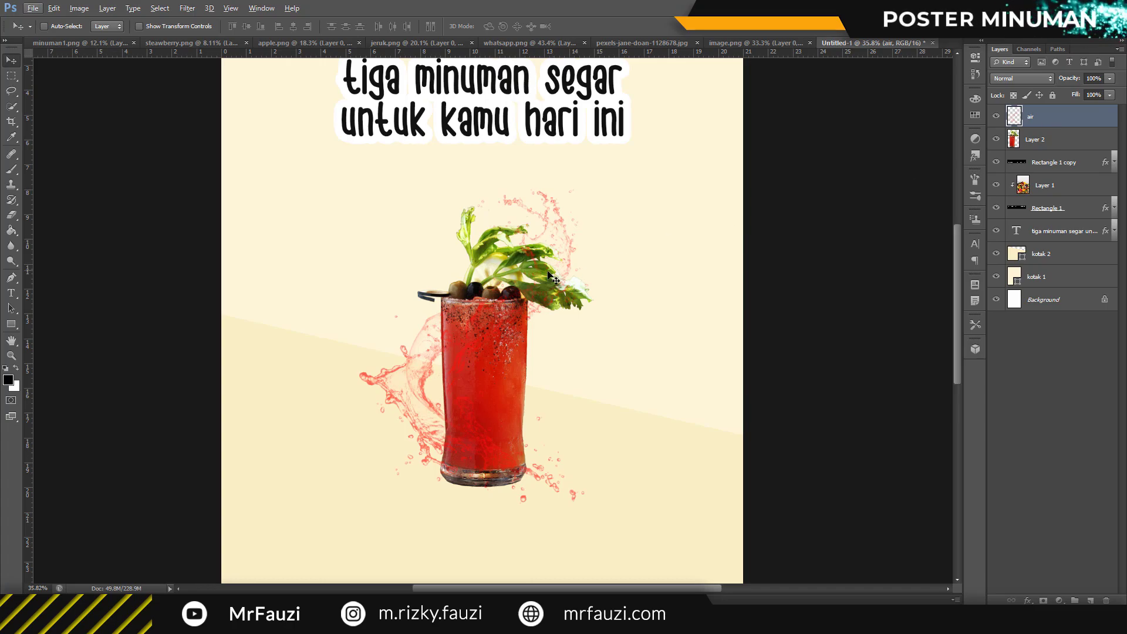
Duplicate the air layer and merge both copies into one denser splash layer.
key("ctrl+j")
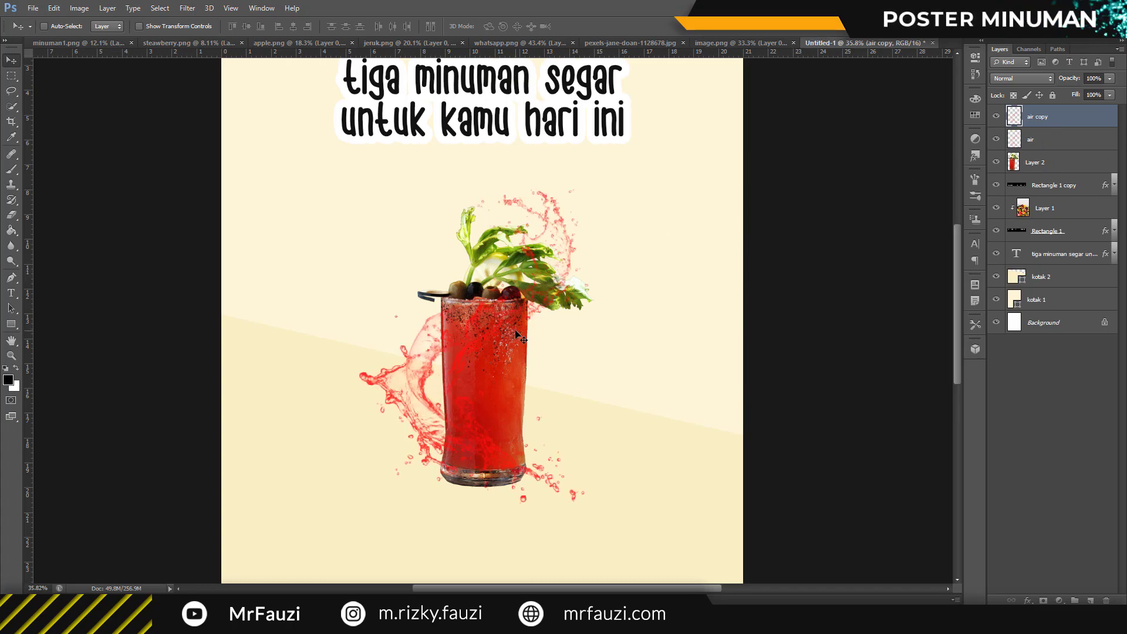
scroll(477, 373, "up", 2)
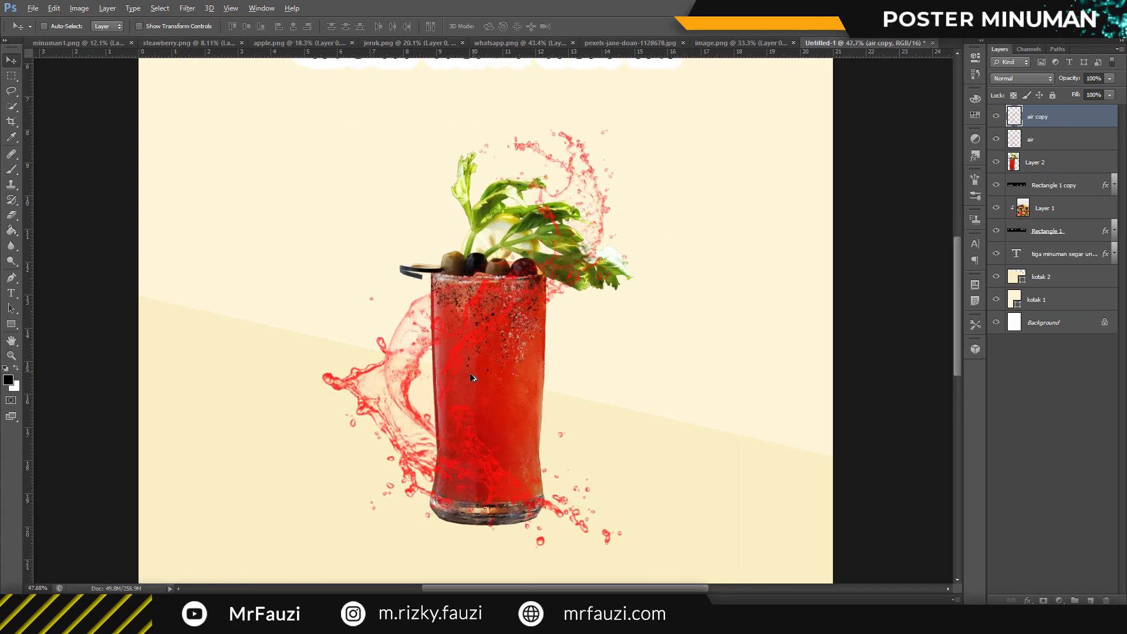
scroll(385, 392, "up", 1)
scroll(421, 390, "down", 2)
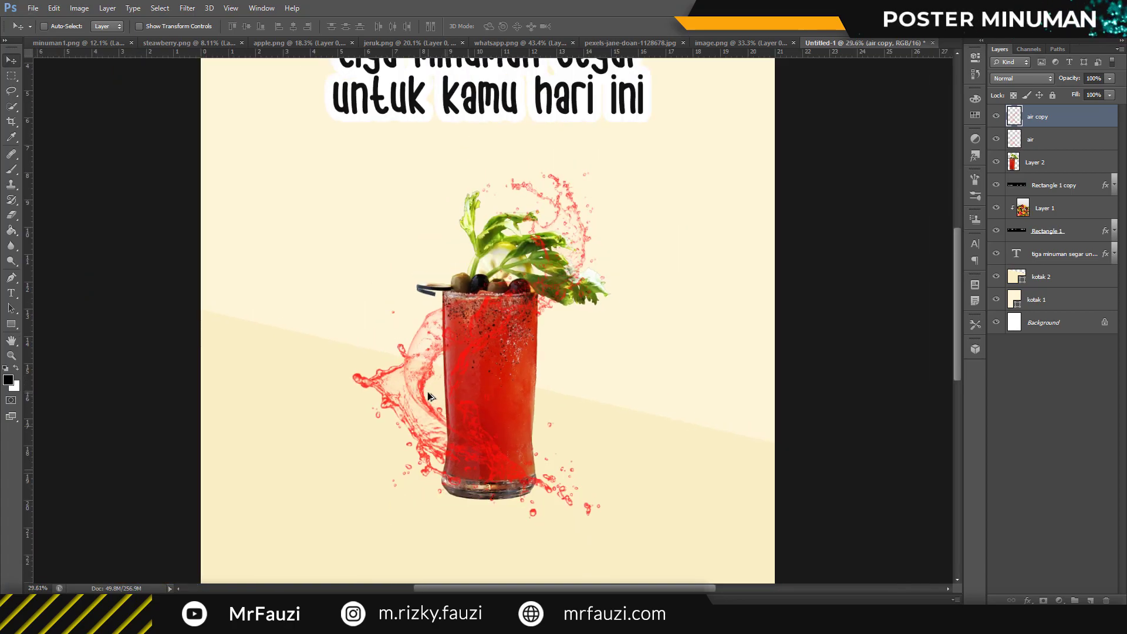
scroll(427, 392, "down", 1)
left_click(1067, 142, "shift")
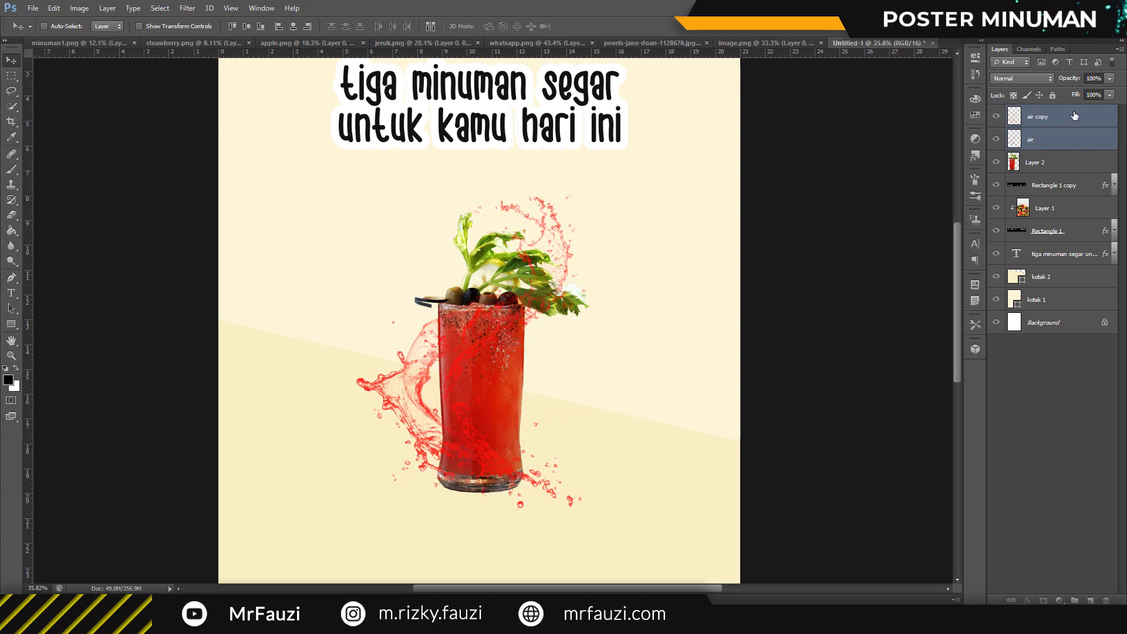
key("ctrl+e")
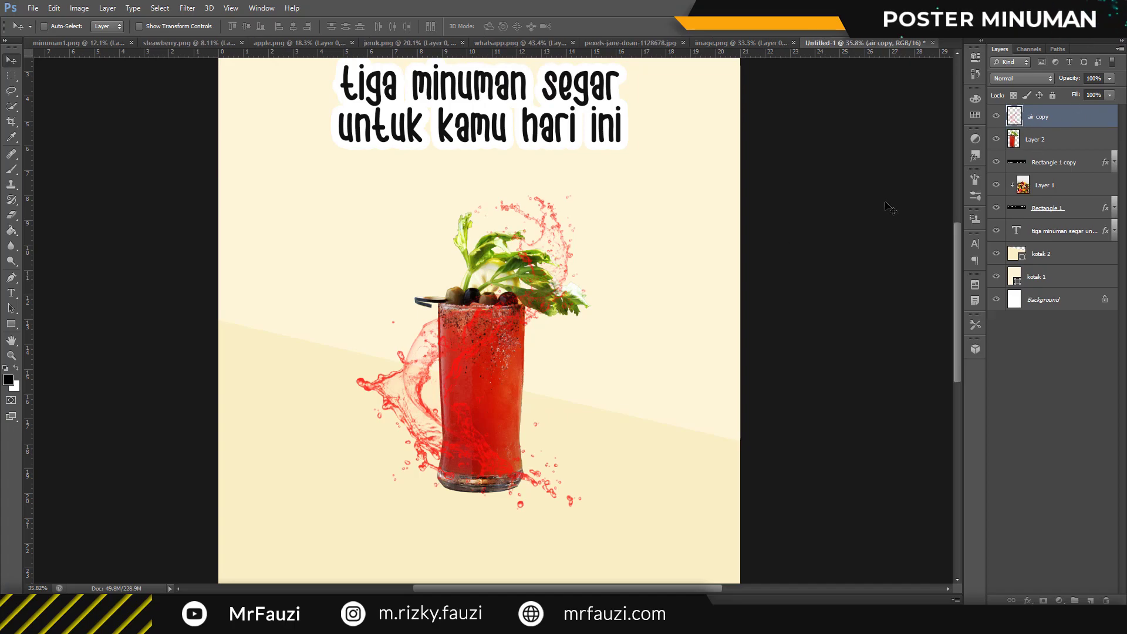
Erase the excess splash over the upper part of the glass.
scroll(529, 334, "up", 3)
scroll(436, 369, "up", 1)
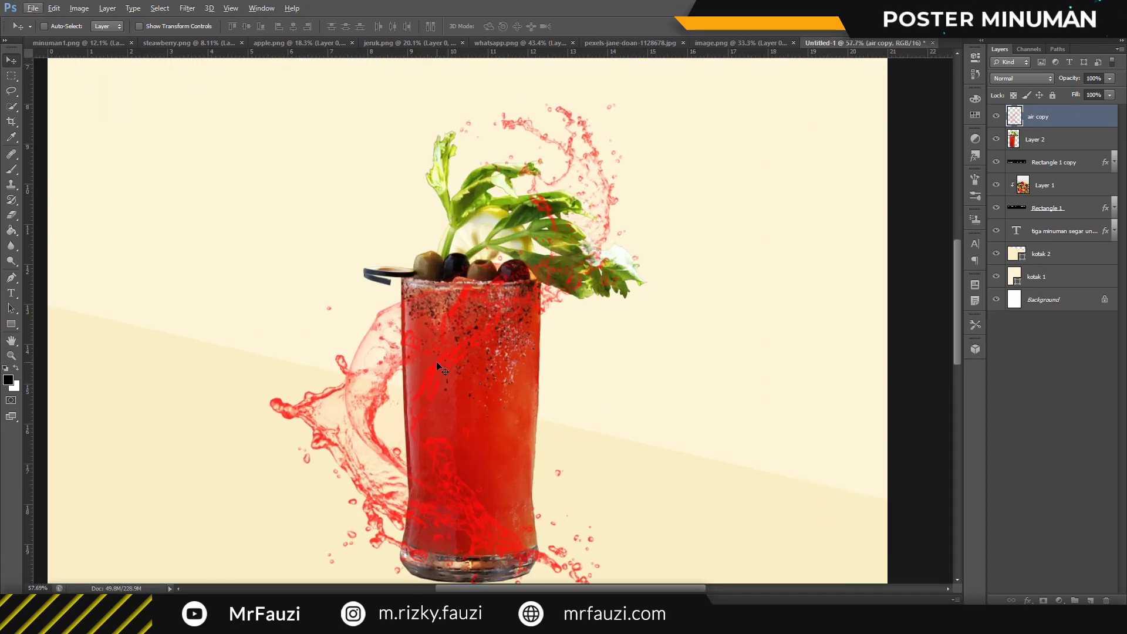
key("e")
key("alt+e")
key("Escape")
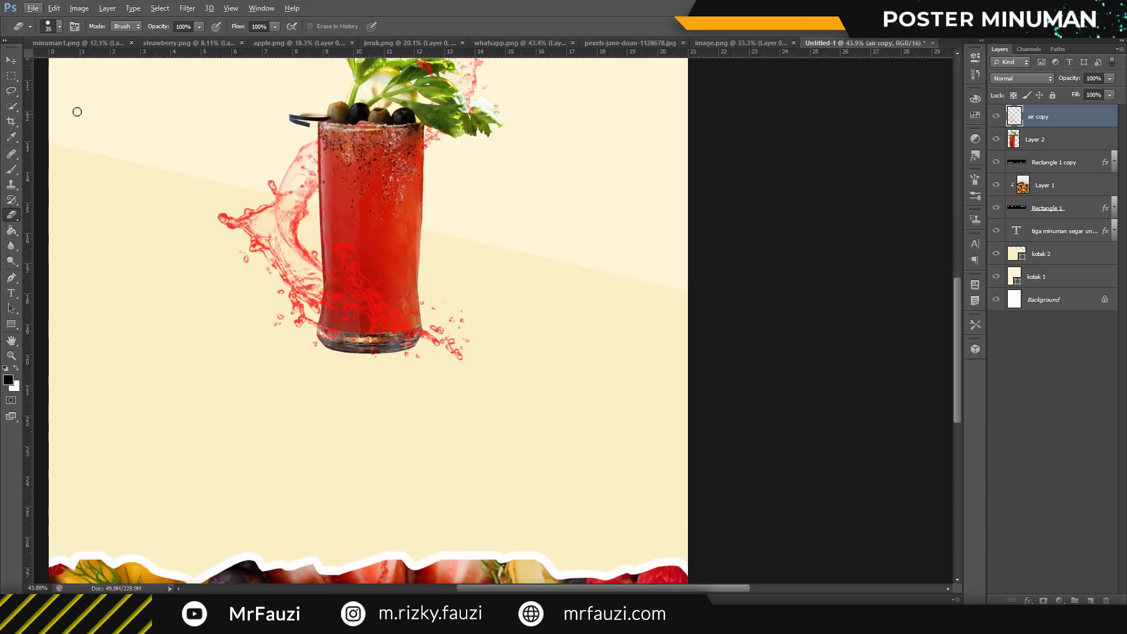
Select Layer 2 and the air copy layer and create a new layer group.
left_click(11, 60)
scroll(289, 210, "down", 3)
scroll(477, 264, "down", 2)
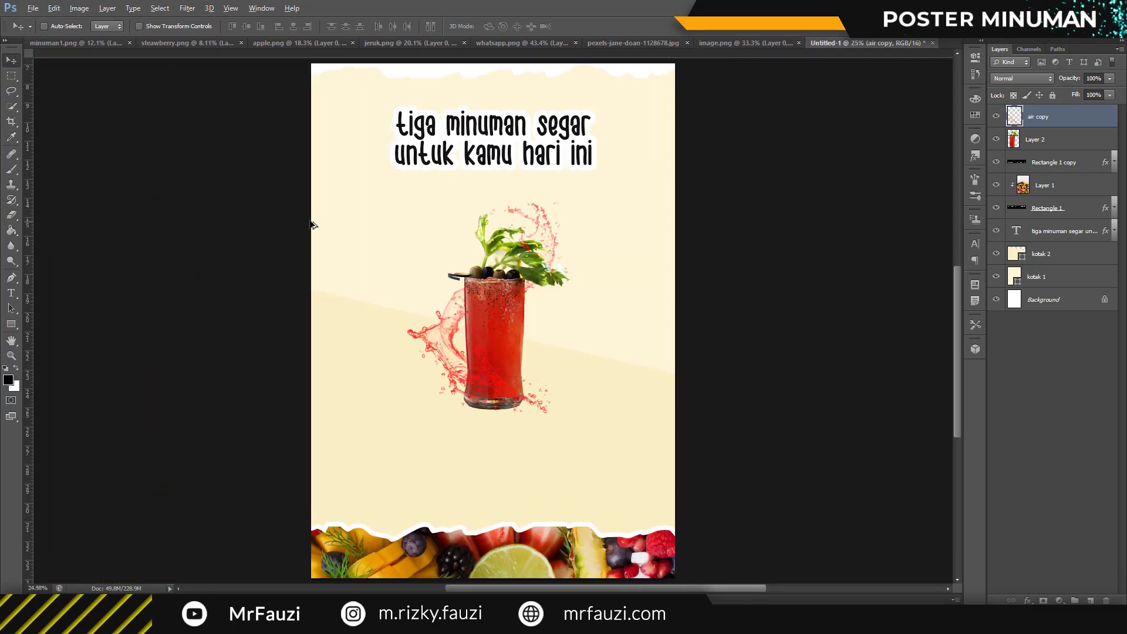
scroll(477, 264, "up", 2)
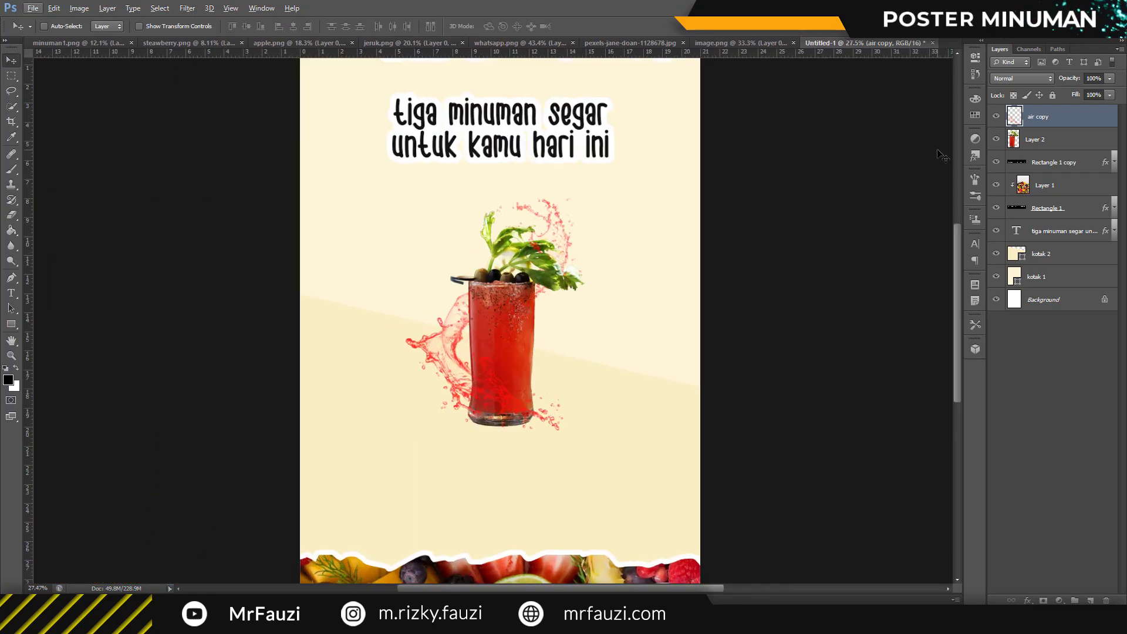
left_click(1067, 138)
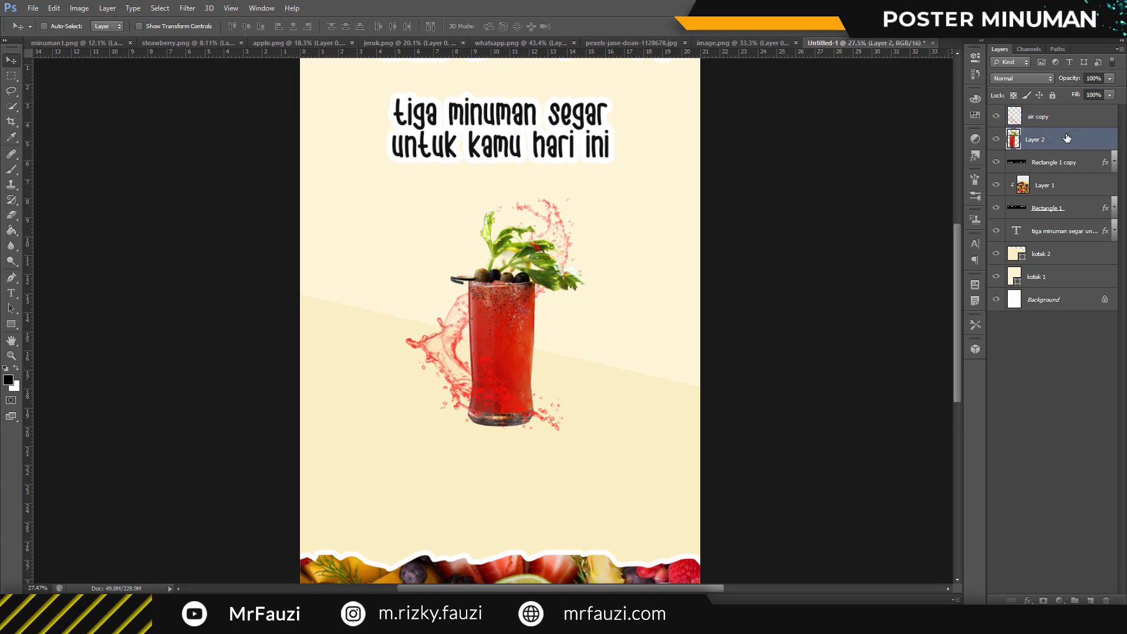
left_click(1091, 114)
key("ctrl+g")
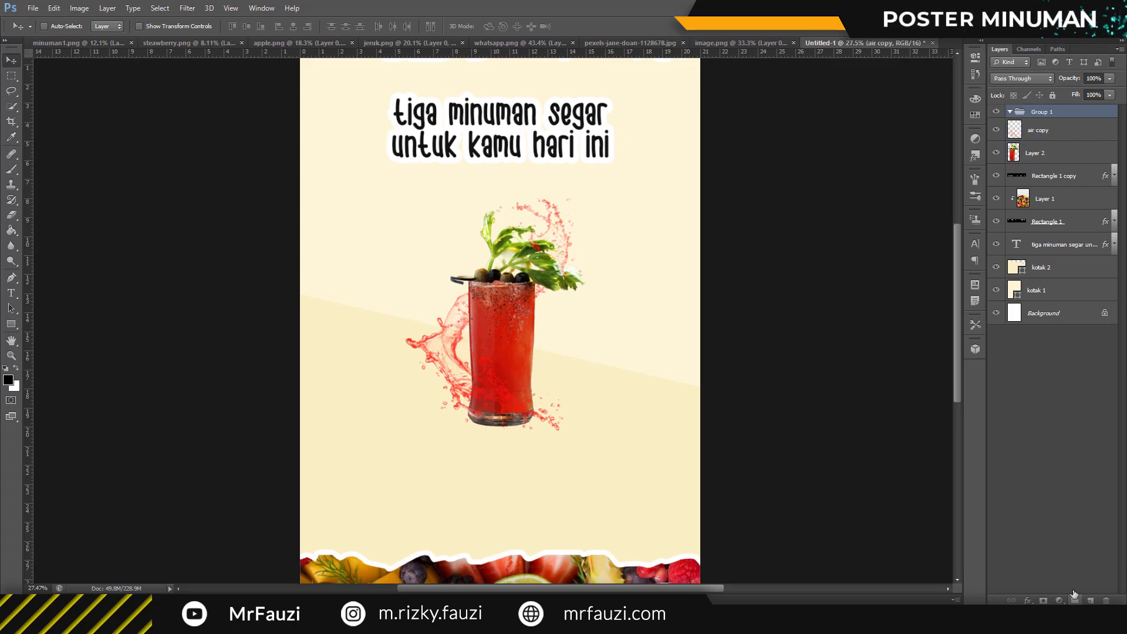
Name the group 'minuman 1' and move the drink and splash layers into it.
double_click(1051, 112)
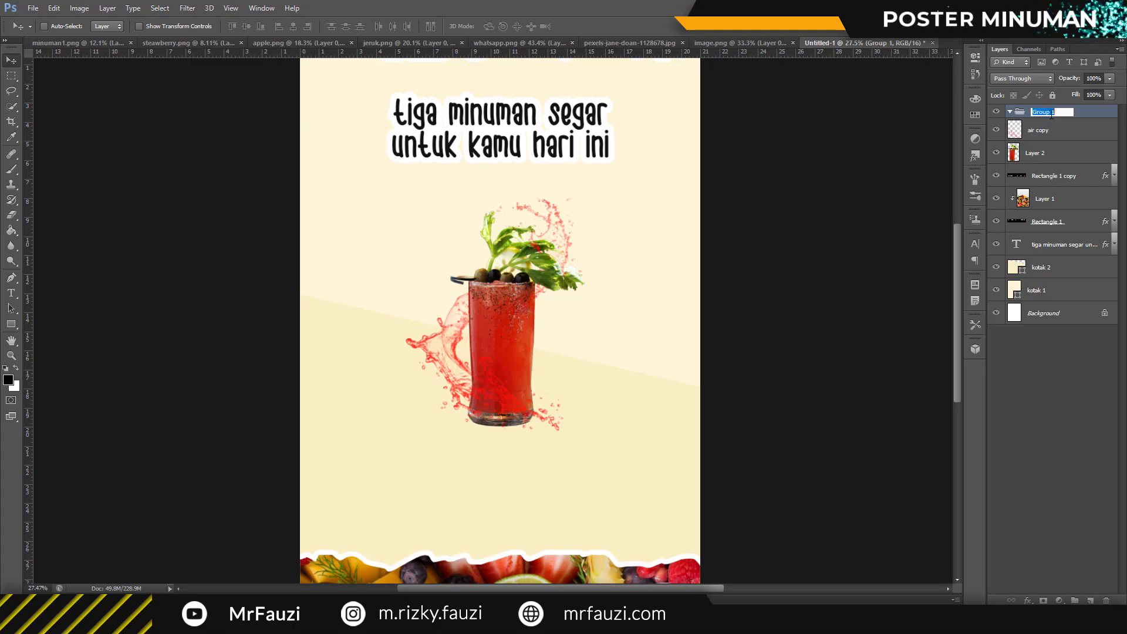
type("minuman")
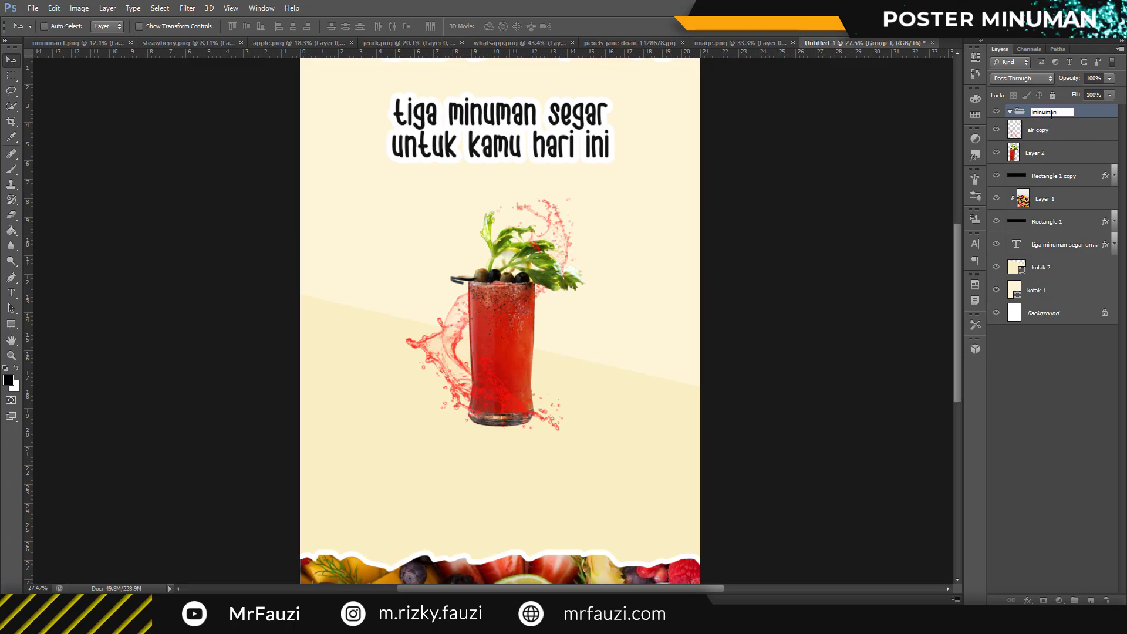
key("Return")
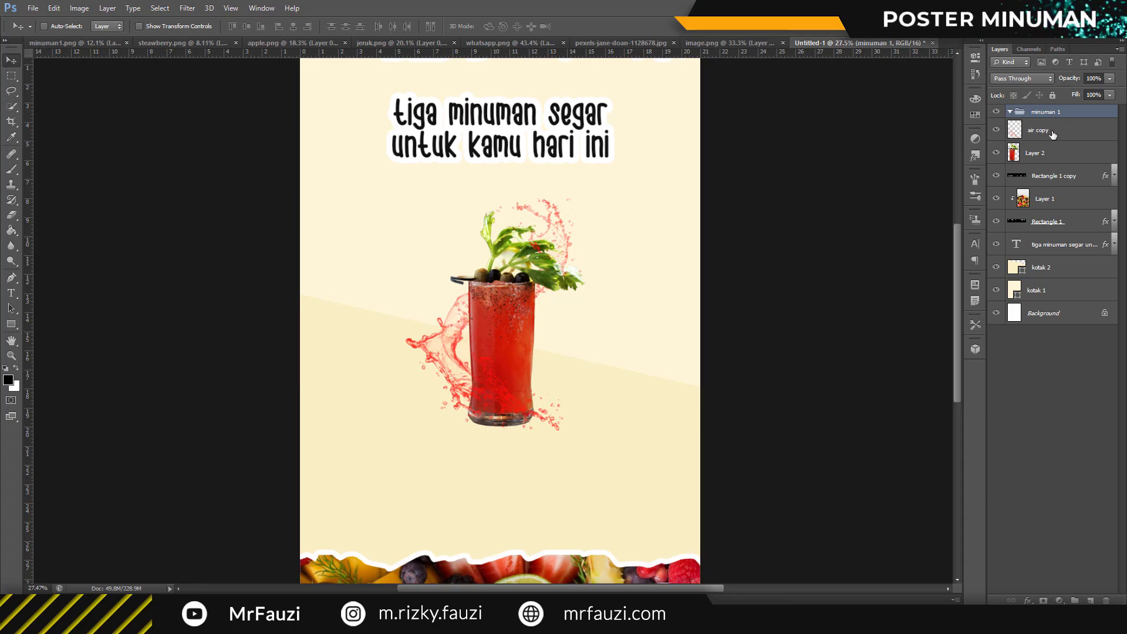
left_click(1053, 131)
left_click(1051, 153, "shift")
left_click_drag(1052, 132, 1049, 121)
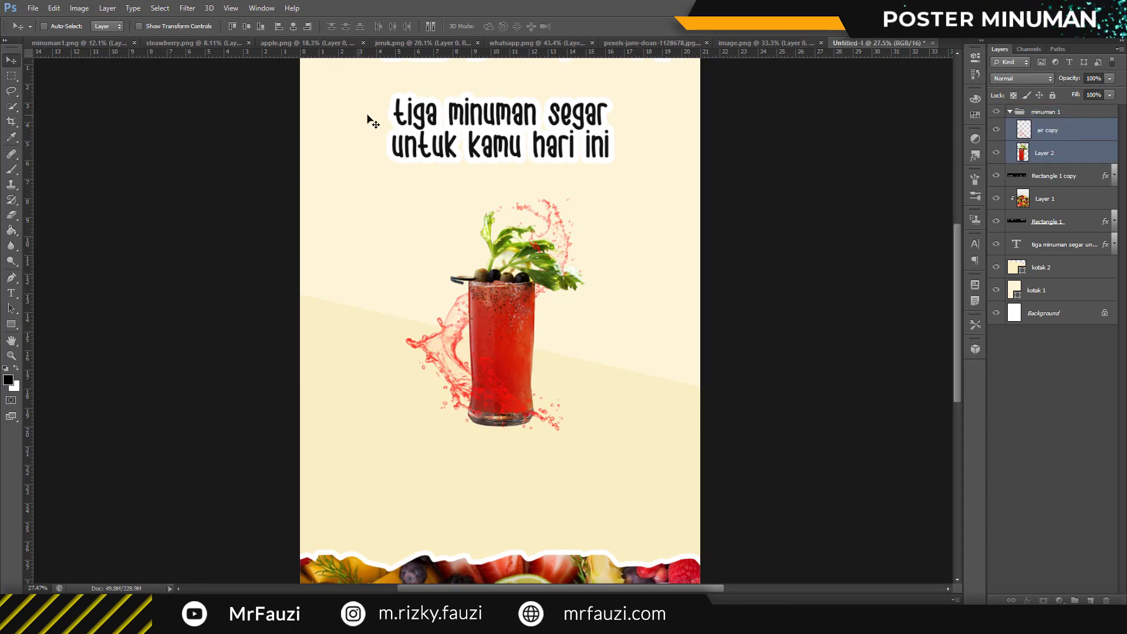
Bring the strawberry into the poster, scaled to about 18.5% and tilted -9° at the glass base.
left_click(179, 44)
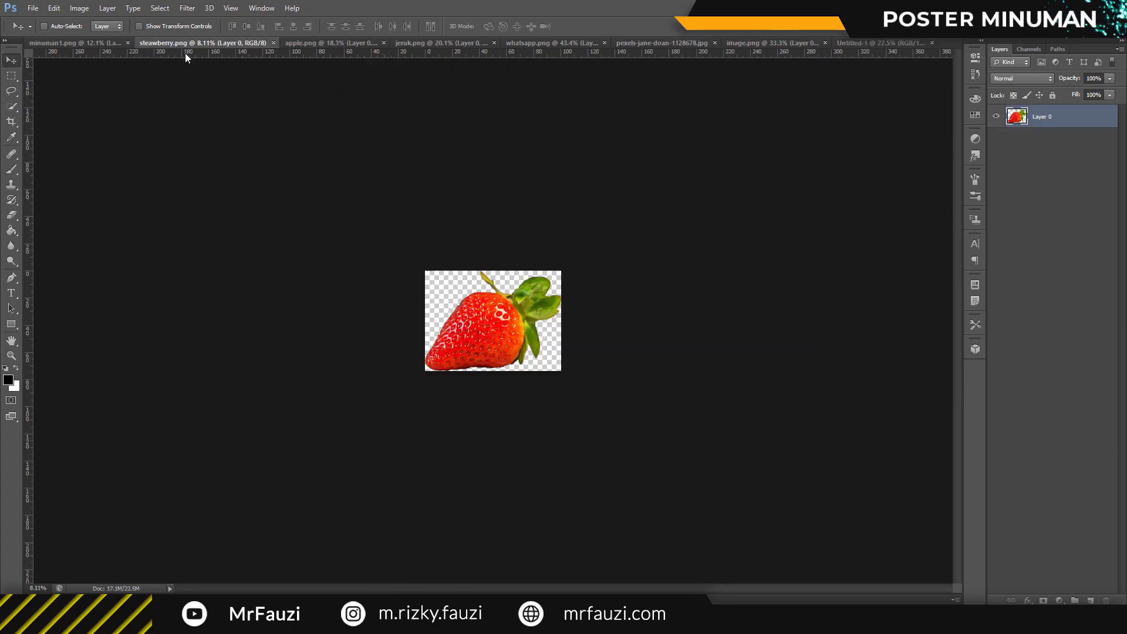
mouse_move(471, 349)
left_mouse_down()
mouse_move(772, 96)
mouse_move(512, 380)
left_mouse_up()
key("ctrl+t")
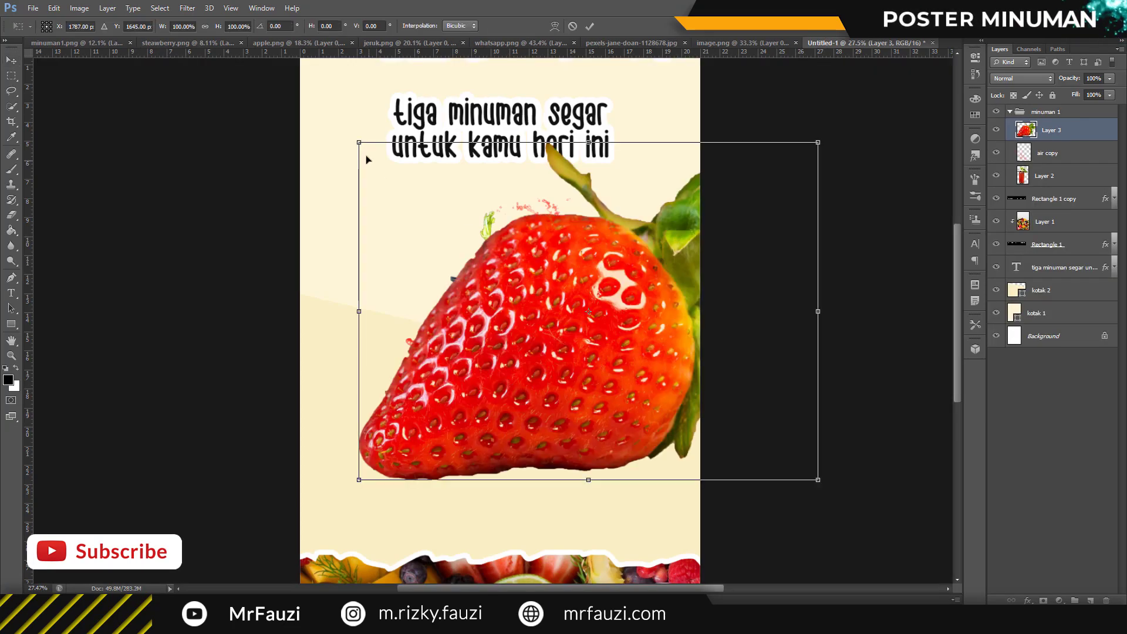
mouse_move(367, 159)
left_mouse_down()
mouse_move(555, 297)
mouse_move(520, 414)
left_mouse_up()
scroll(519, 415, "up", 1)
scroll(557, 405, "up", 1)
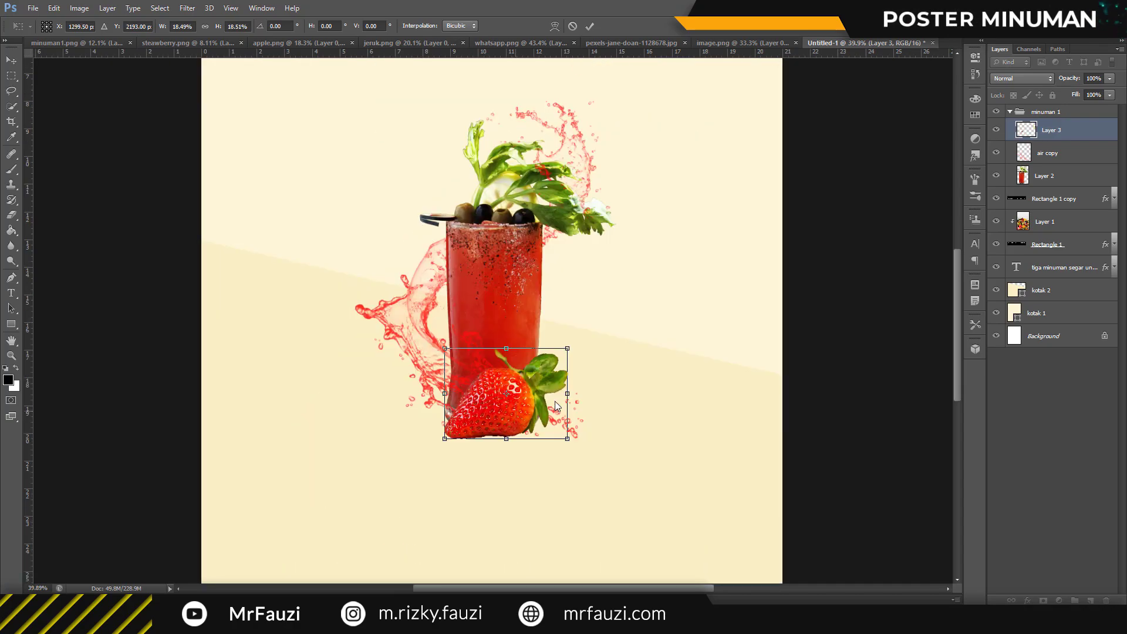
left_click_drag(584, 341, 587, 320)
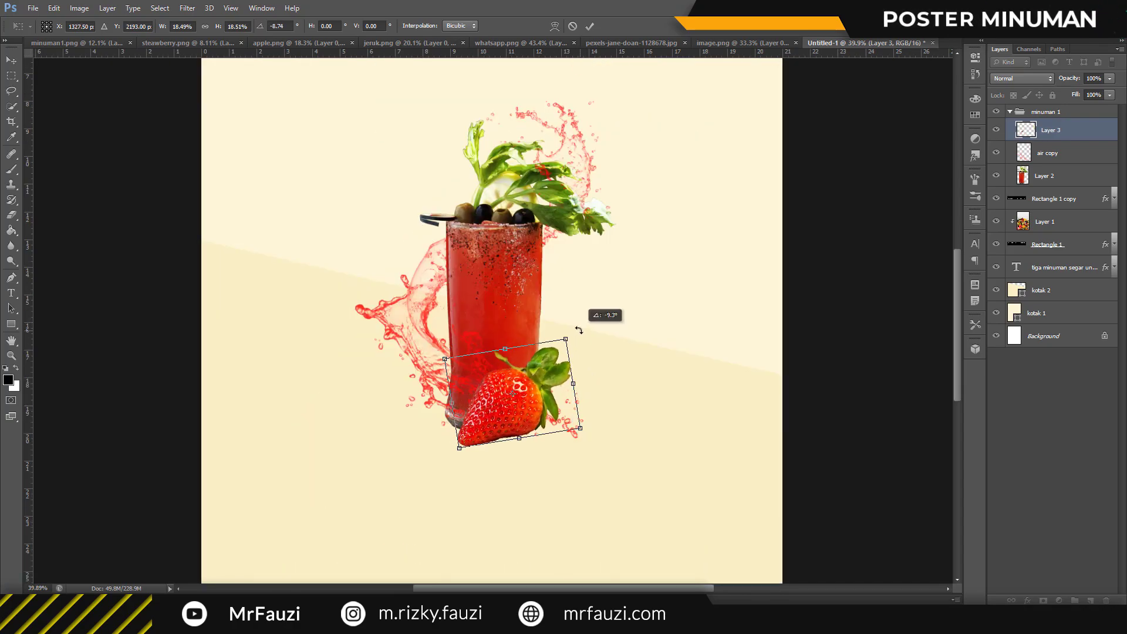
left_click_drag(518, 391, 523, 395)
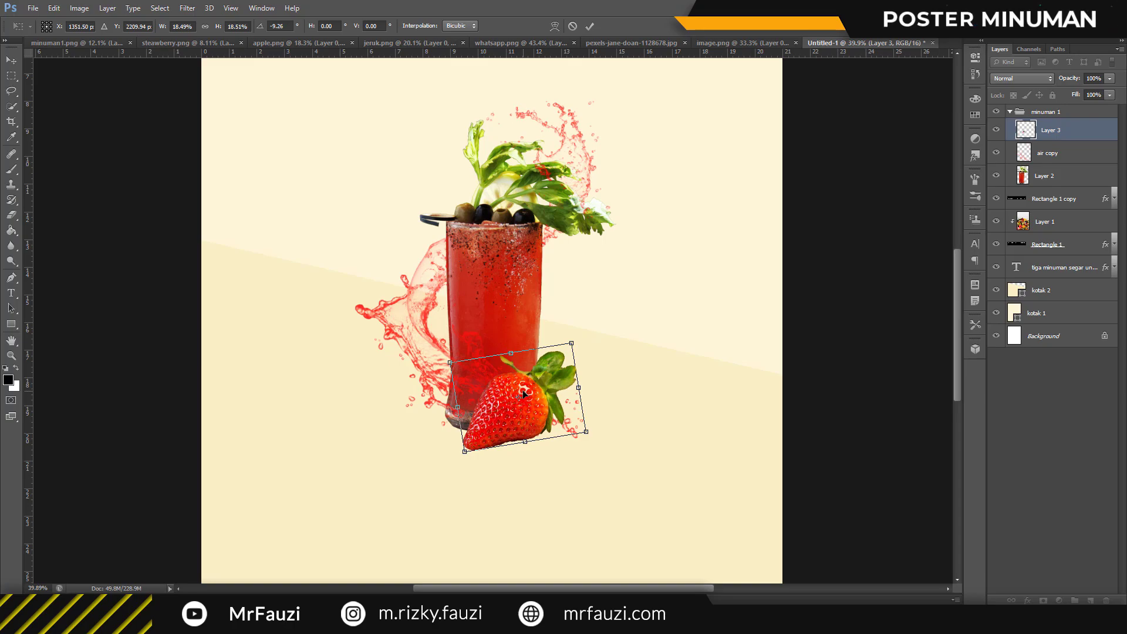
key("Return")
Reorder the strawberry layer so it ends up above the splash layer.
left_click_drag(1052, 131, 1056, 154)
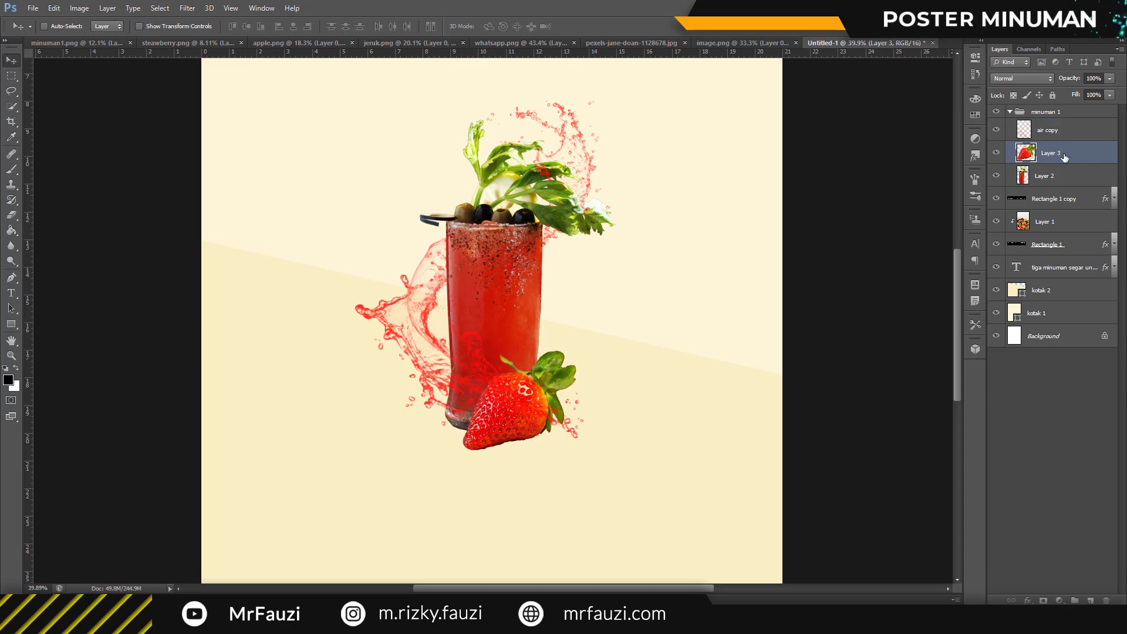
left_click_drag(1065, 157, 1057, 126)
scroll(528, 411, "up", 1)
scroll(496, 431, "up", 1)
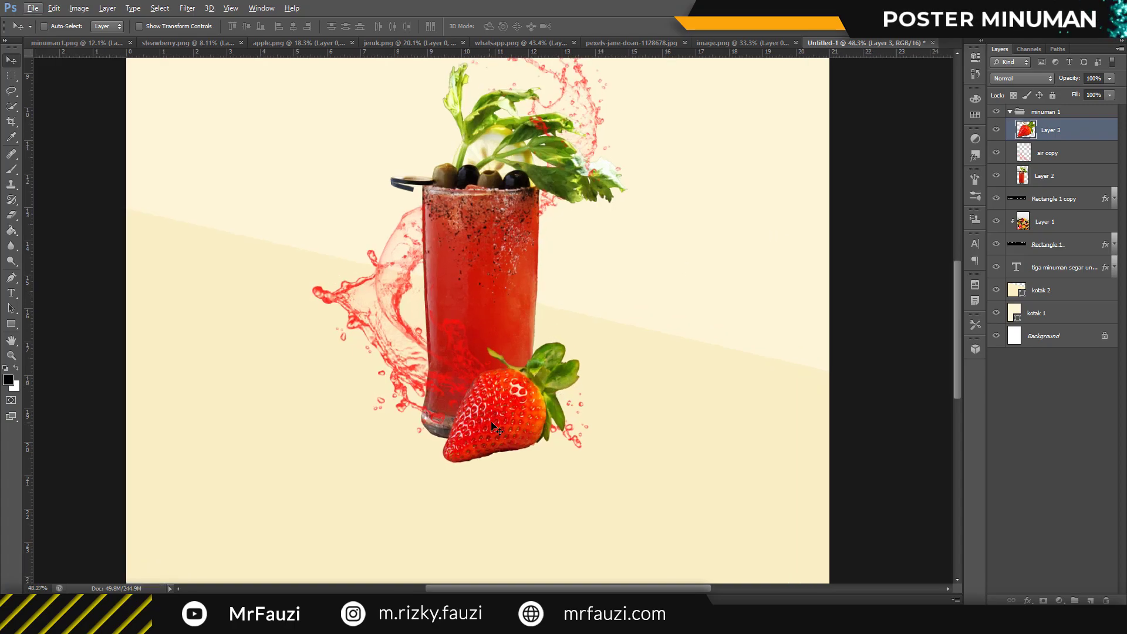
Paint a black shadow on new Layer 4 under the glass and move it below Layer 2.
scroll(509, 411, "down", 2)
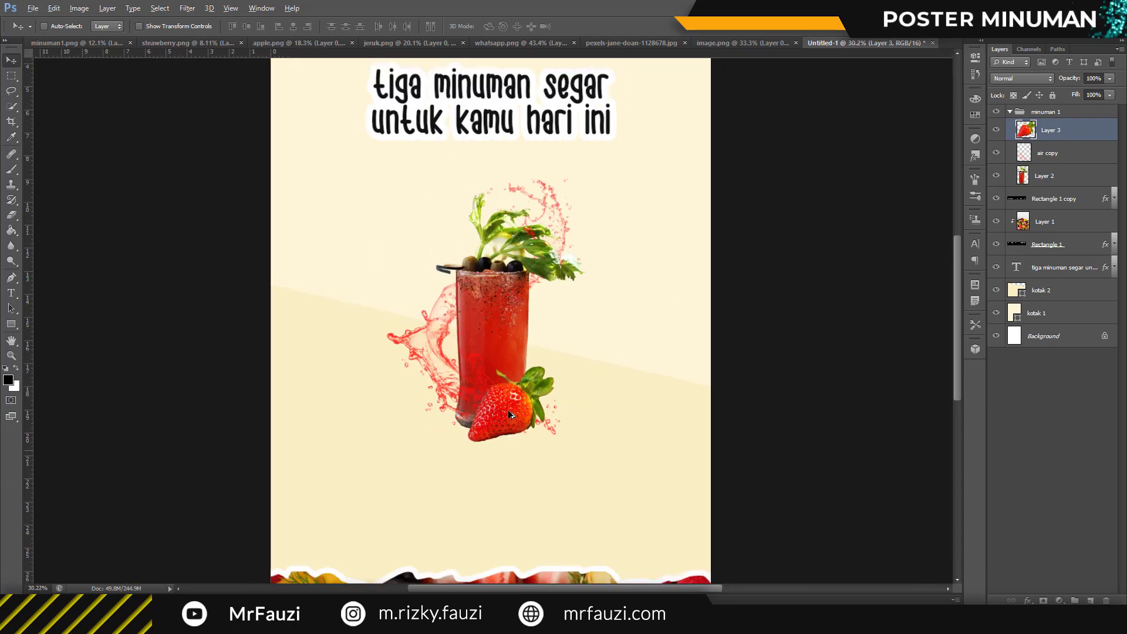
scroll(509, 410, "down", 1)
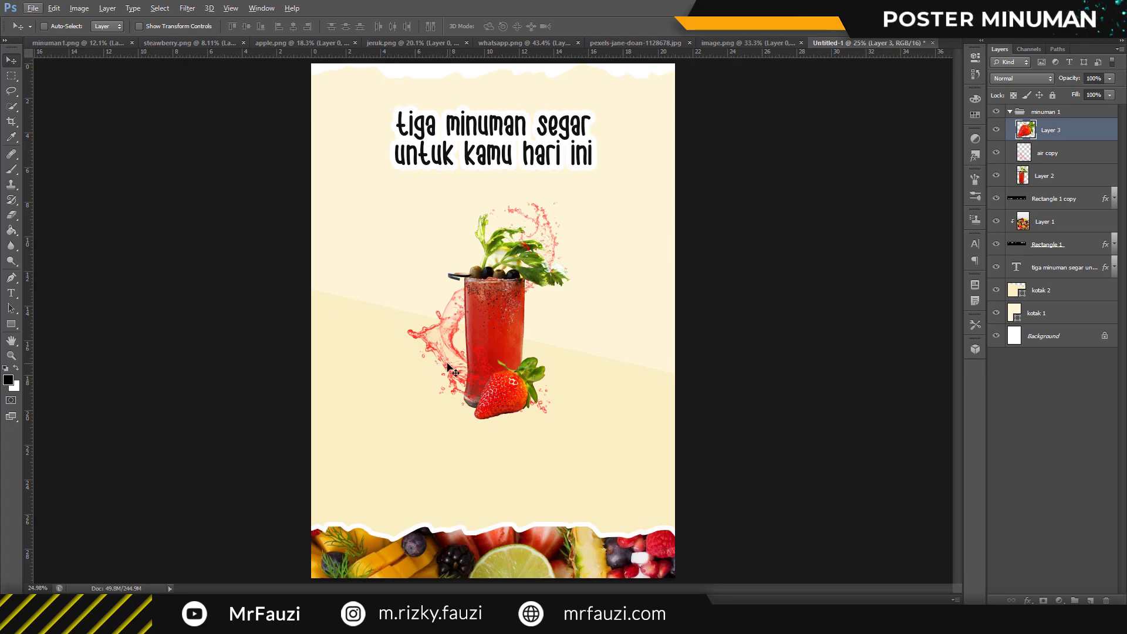
key("ctrl+shift+n")
key("Return")
key("b")
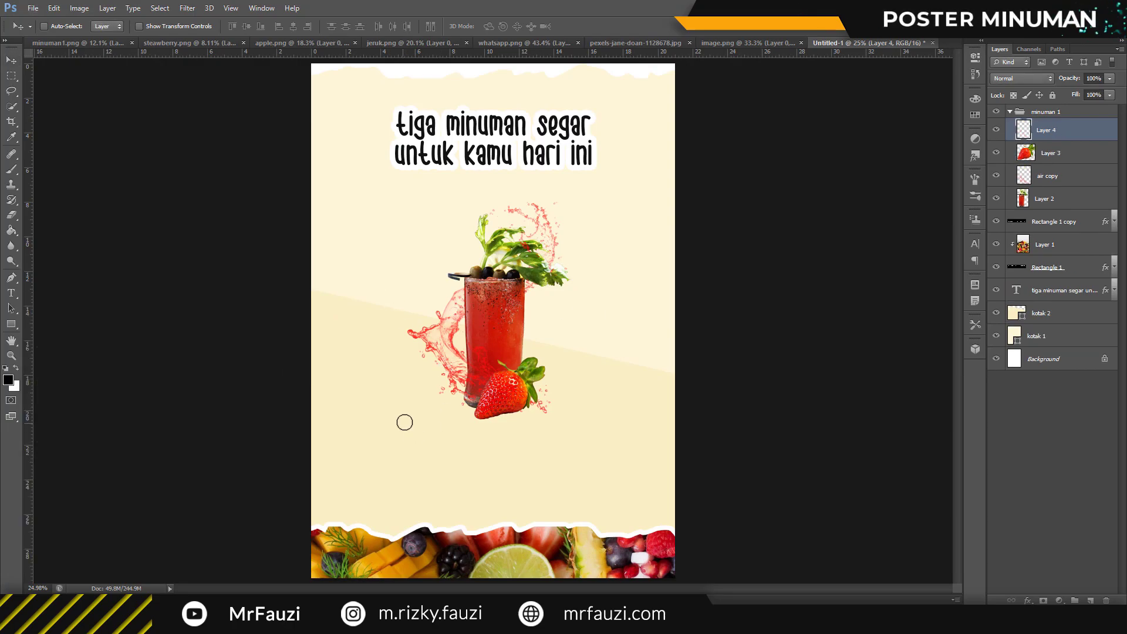
scroll(485, 409, "up", 2)
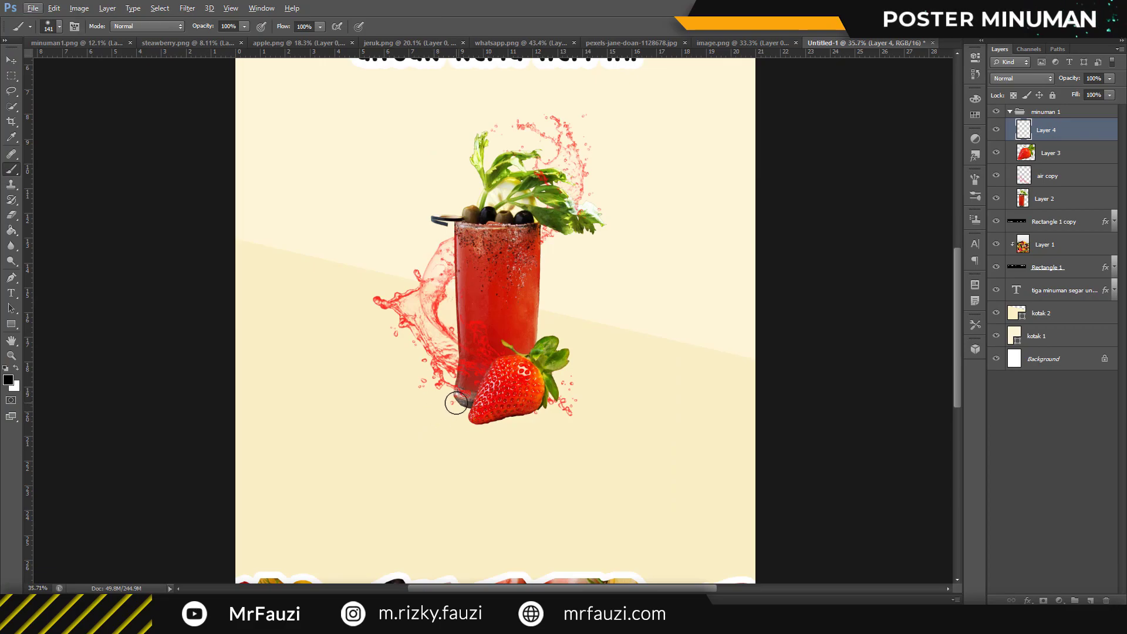
mouse_move(456, 403)
left_mouse_down()
mouse_move(526, 411)
mouse_move(453, 404)
left_mouse_up()
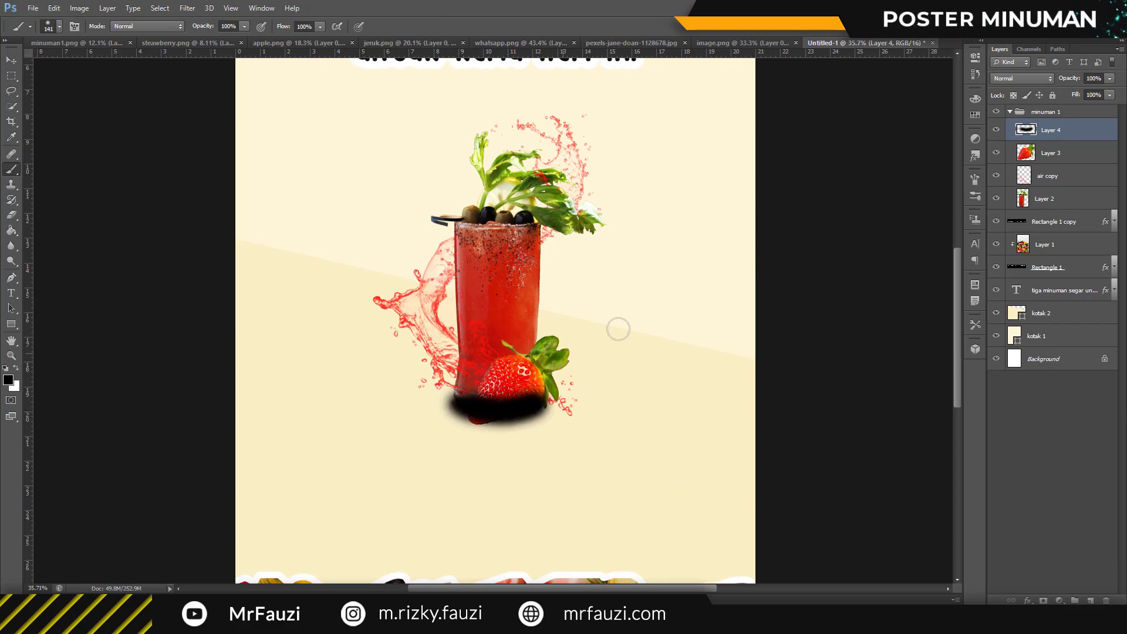
left_click_drag(1051, 130, 1054, 206)
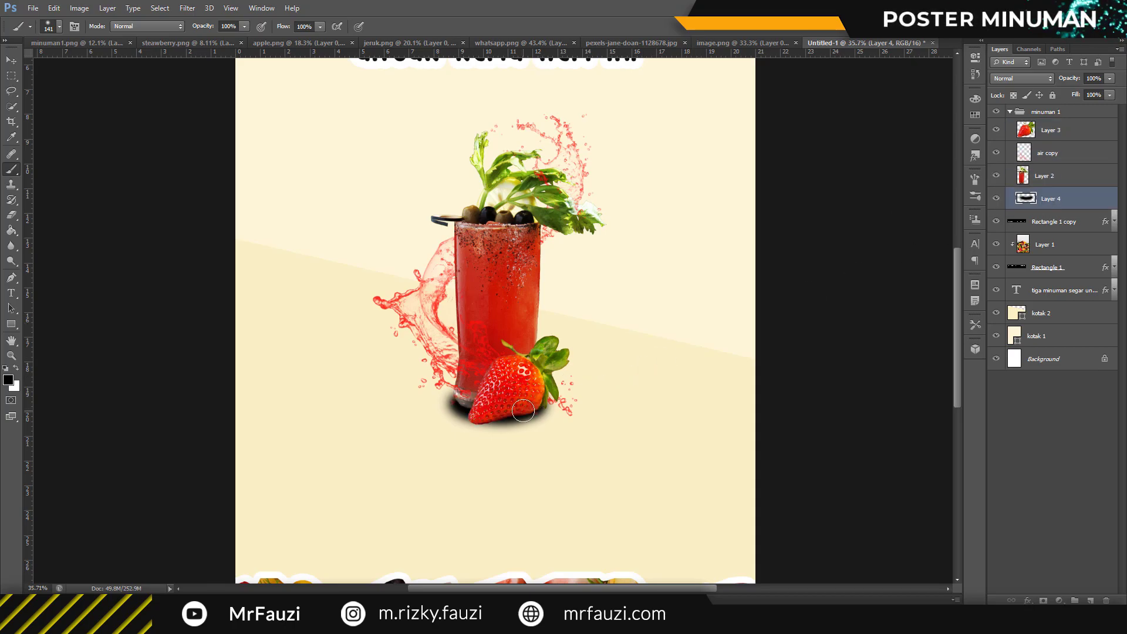
Squash the shadow to about two-thirds of its height.
key("ctrl+t")
left_click_drag(498, 379, 498, 398)
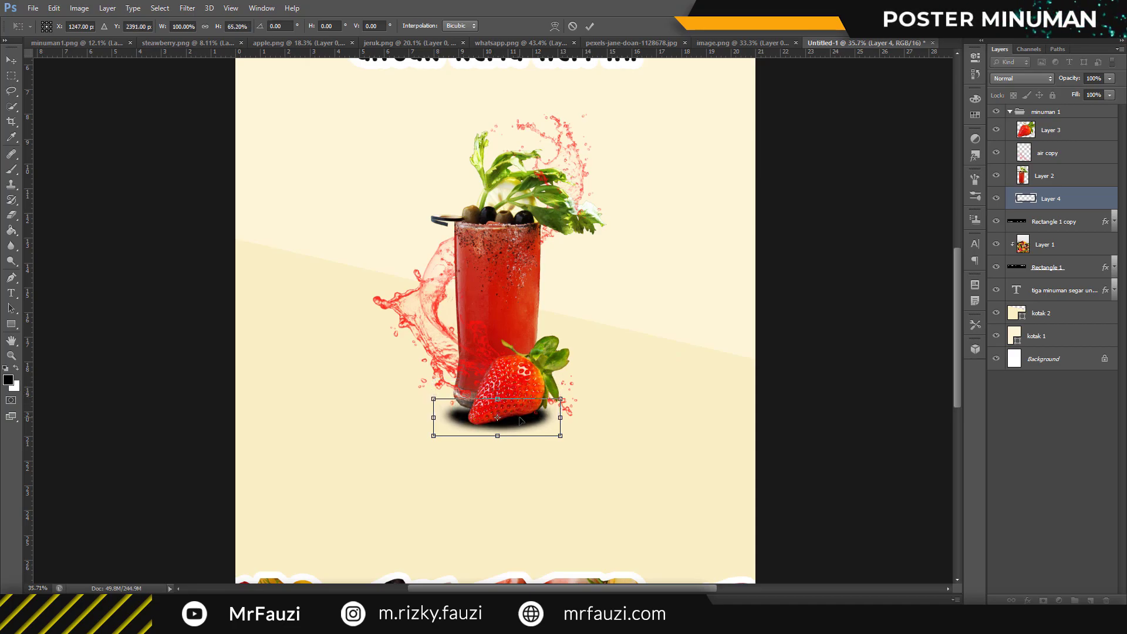
key("Return")
key("b")
key("v")
Soften the shadow with a 38.7 Gaussian Blur and lower its opacity to 55%.
left_click(187, 7)
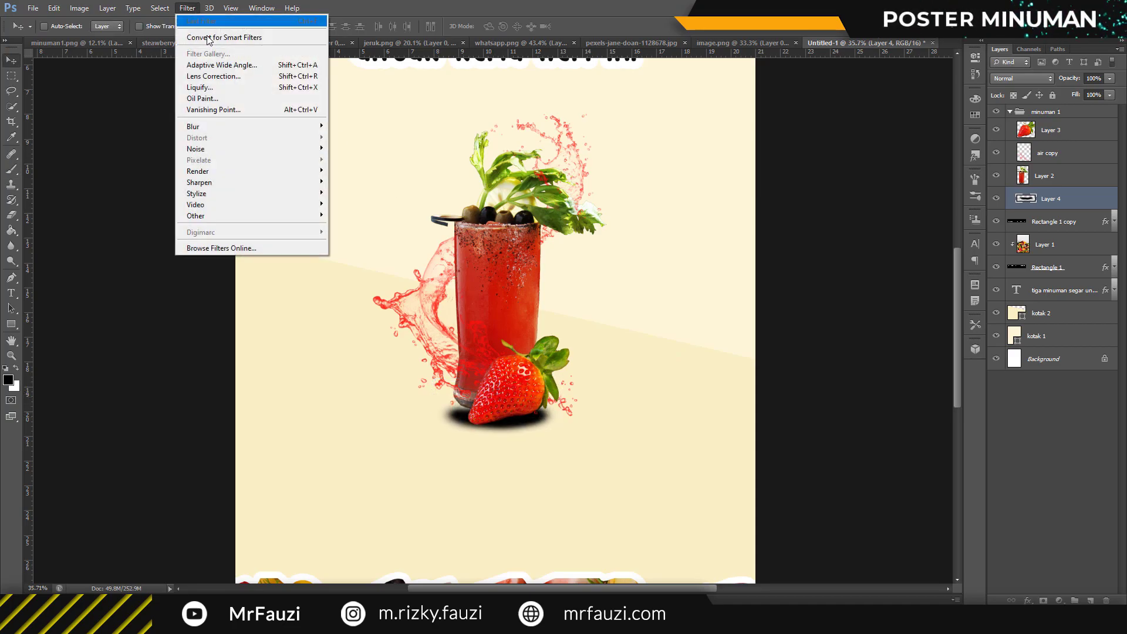
mouse_move(193, 126)
left_click(364, 209)
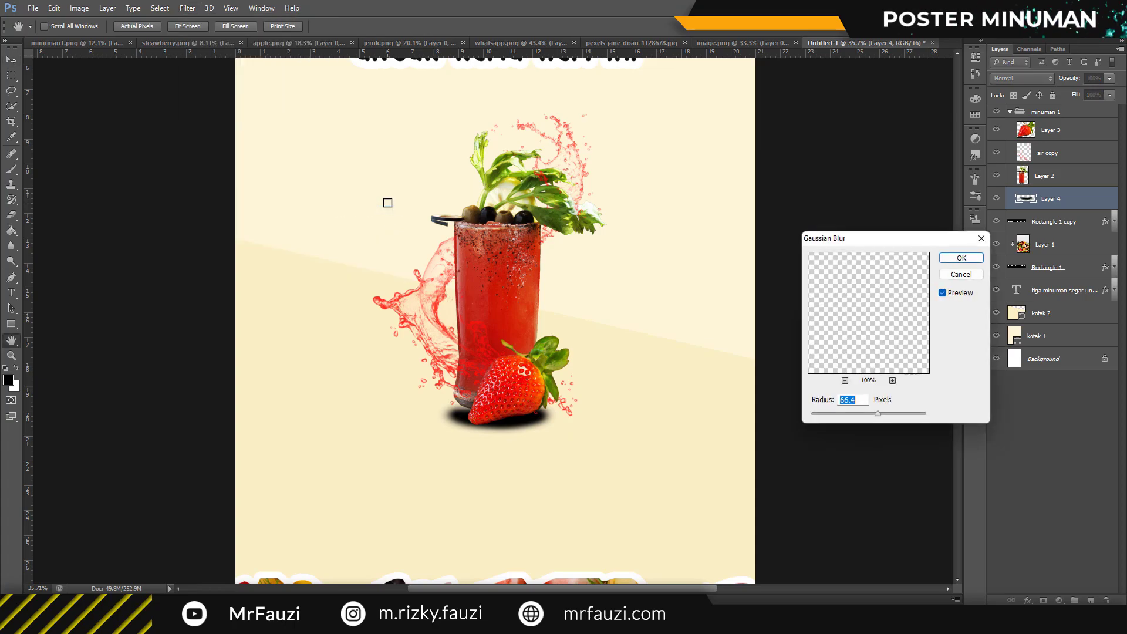
left_click_drag(878, 413, 870, 414)
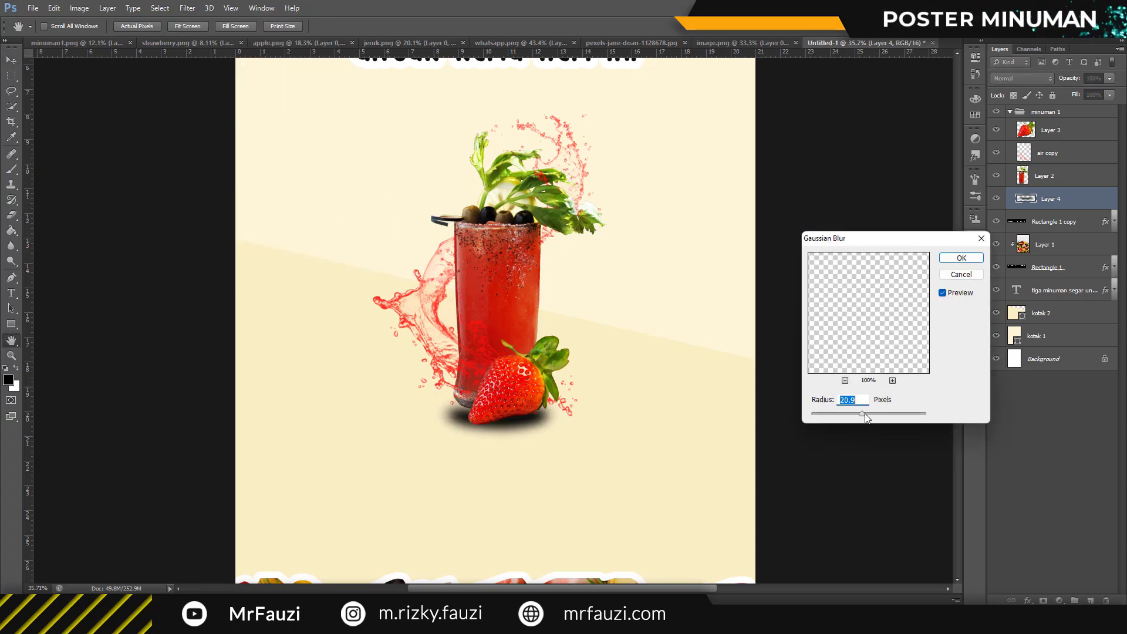
left_click(962, 257)
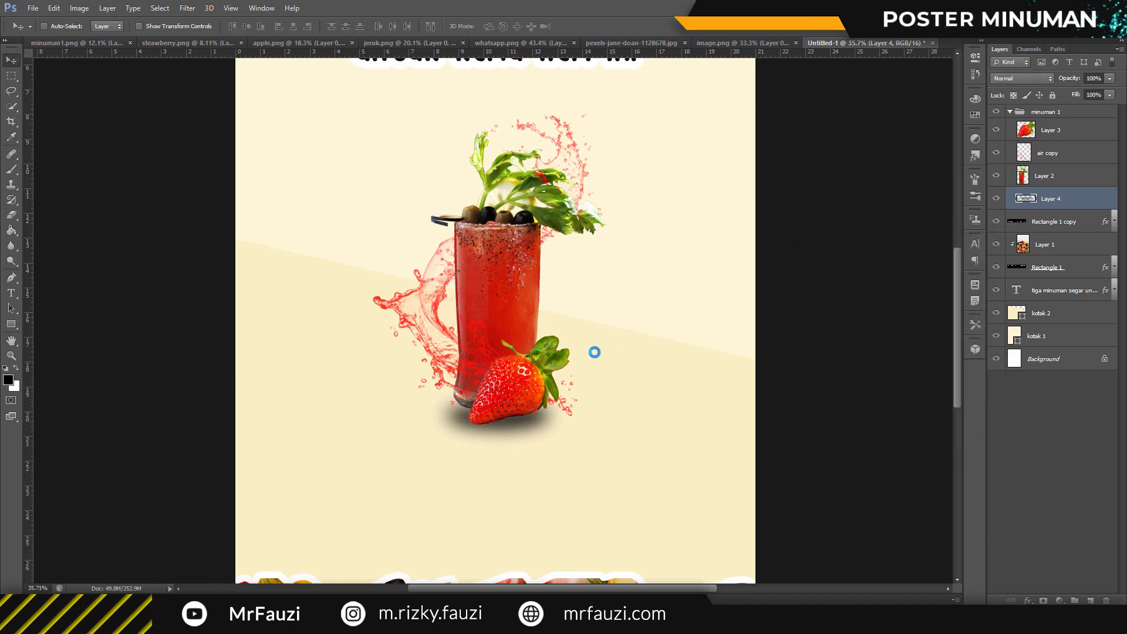
left_click(1110, 78)
left_click_drag(1110, 92, 1085, 92)
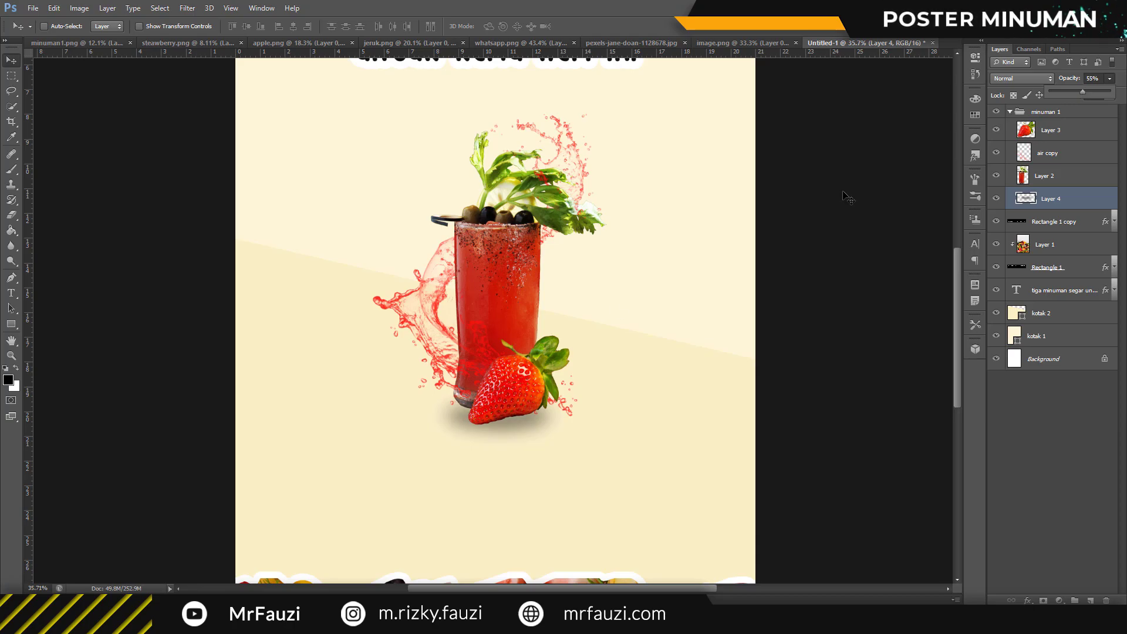
Adjust the shadow's height to about 87% and fit the whole poster in view.
key("ctrl+t")
left_click_drag(498, 377, 511, 402)
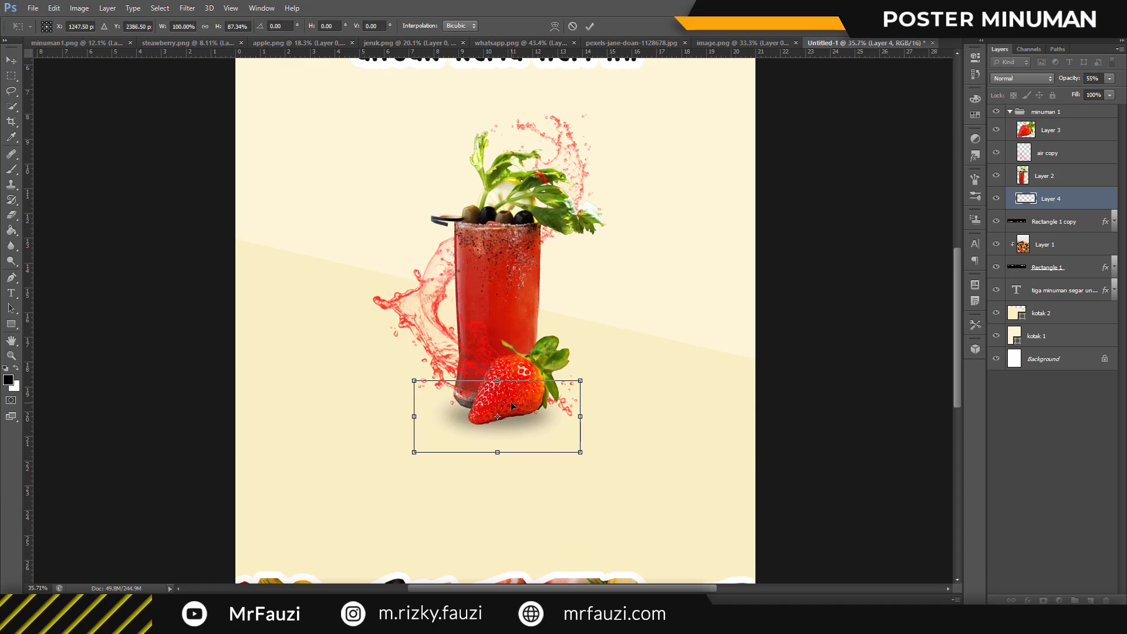
key("Return")
scroll(511, 403, "down", 2)
key("alt")
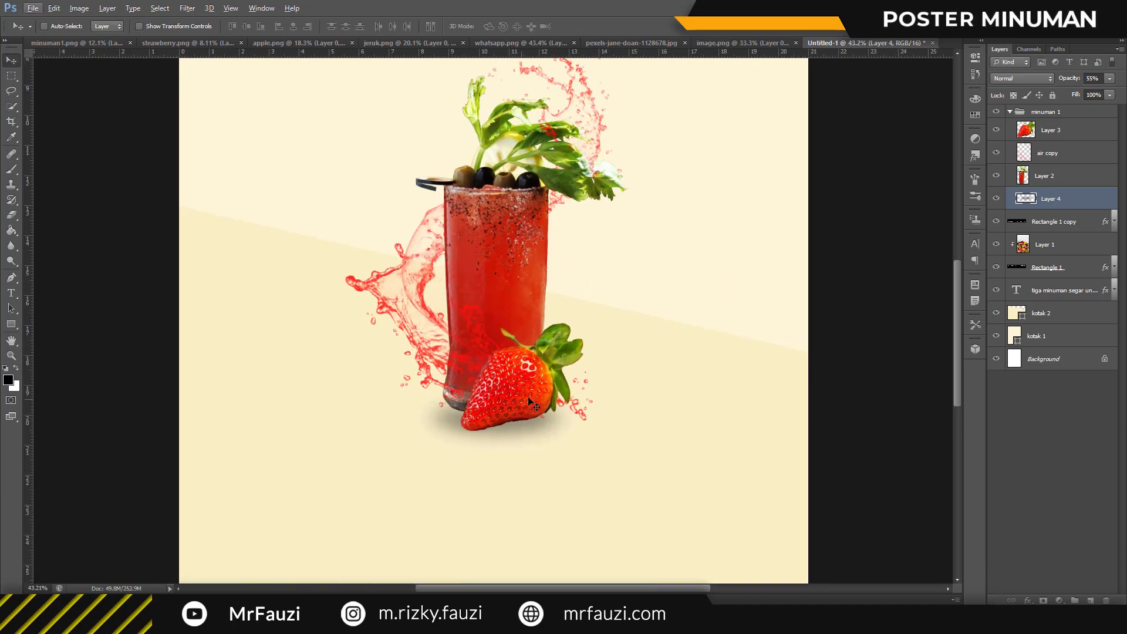
key("alt")
key("ctrl+0")
key("alt")
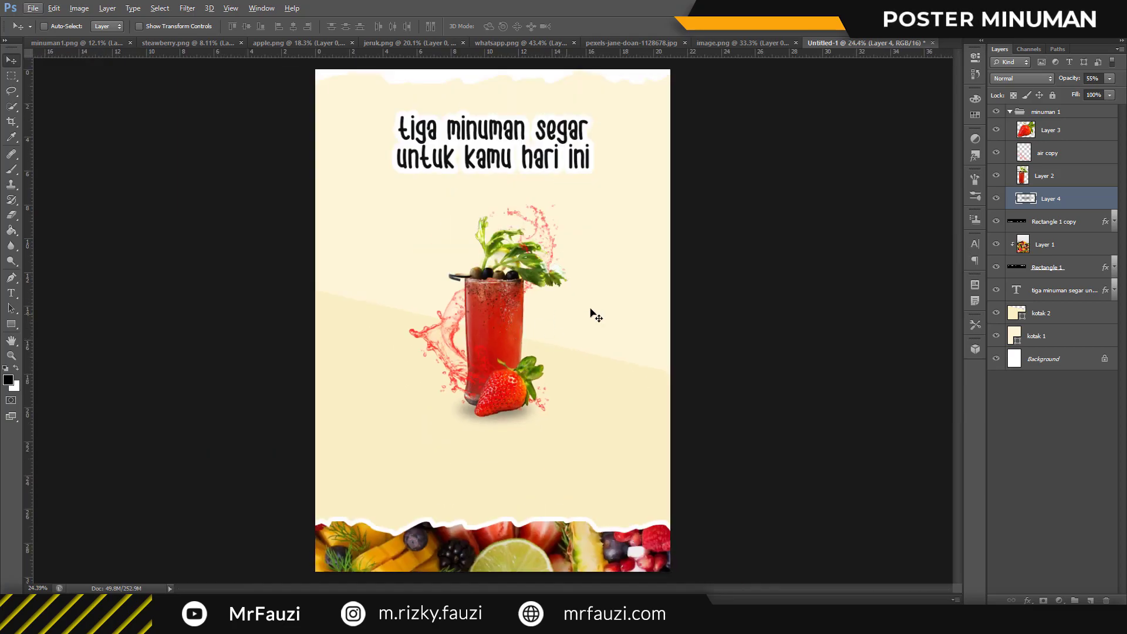
Duplicate the minuman 1 group twice, placing copies to the right and left of the original.
left_click(1076, 112)
left_click(1010, 112)
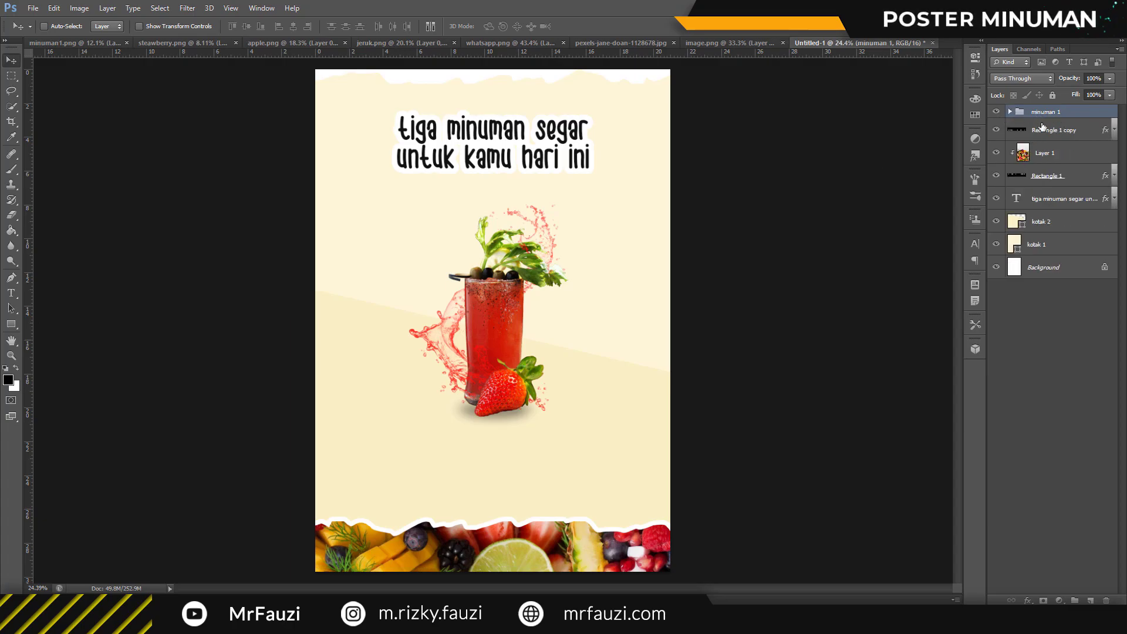
key("ctrl+j")
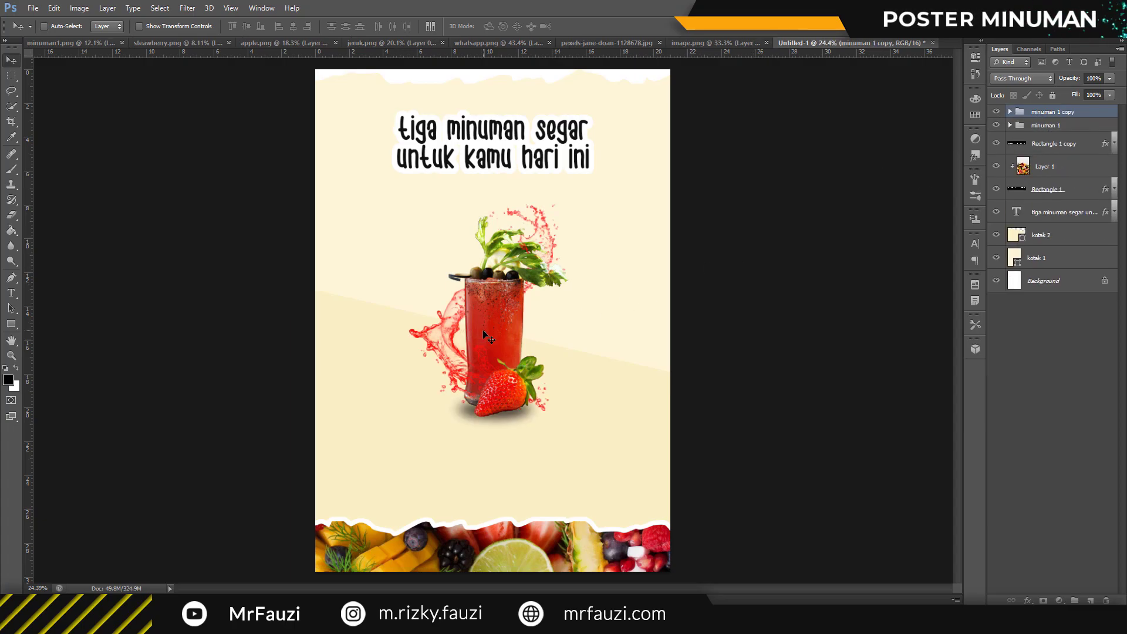
left_click_drag(485, 335, 574, 369)
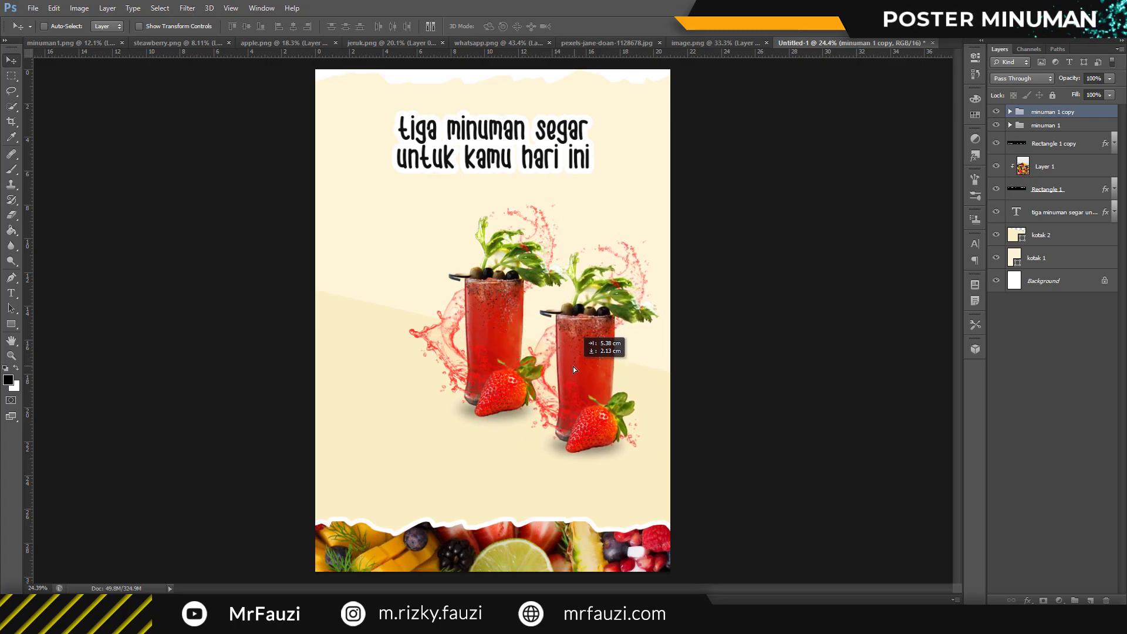
left_click_drag(573, 366, 407, 374)
key("ctrl+j")
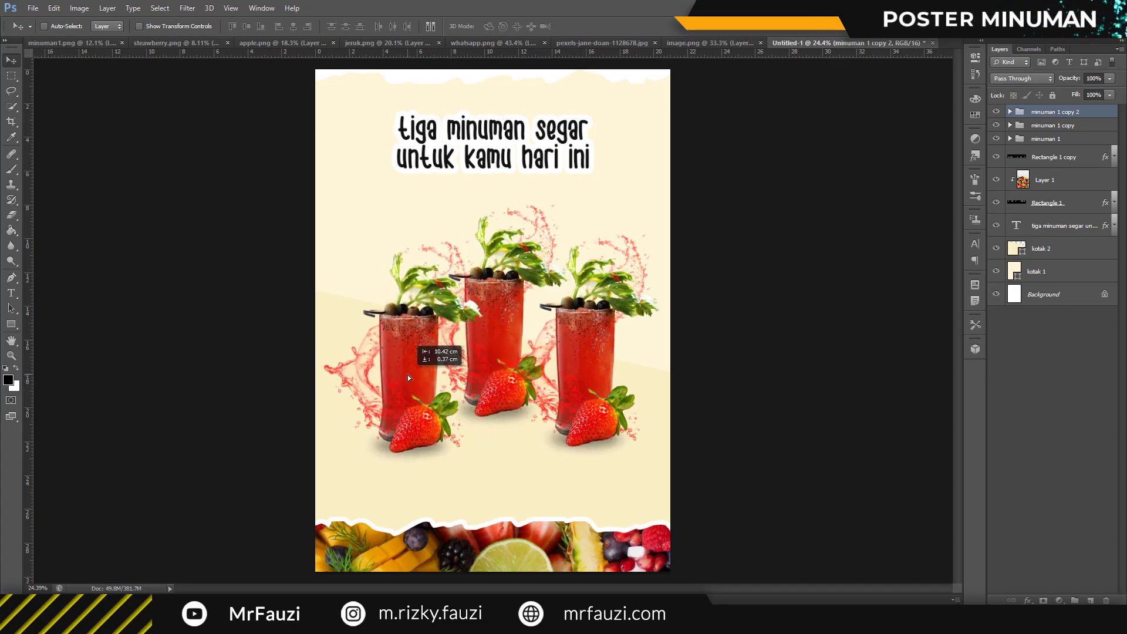
scroll(407, 375, "up", 5)
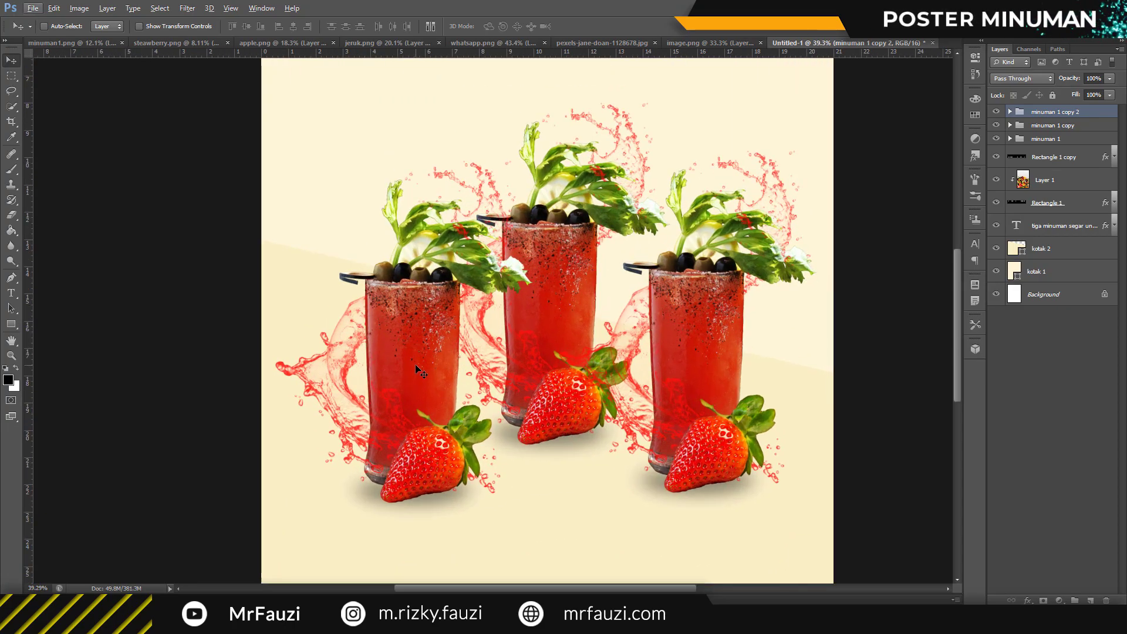
scroll(416, 369, "down", 2)
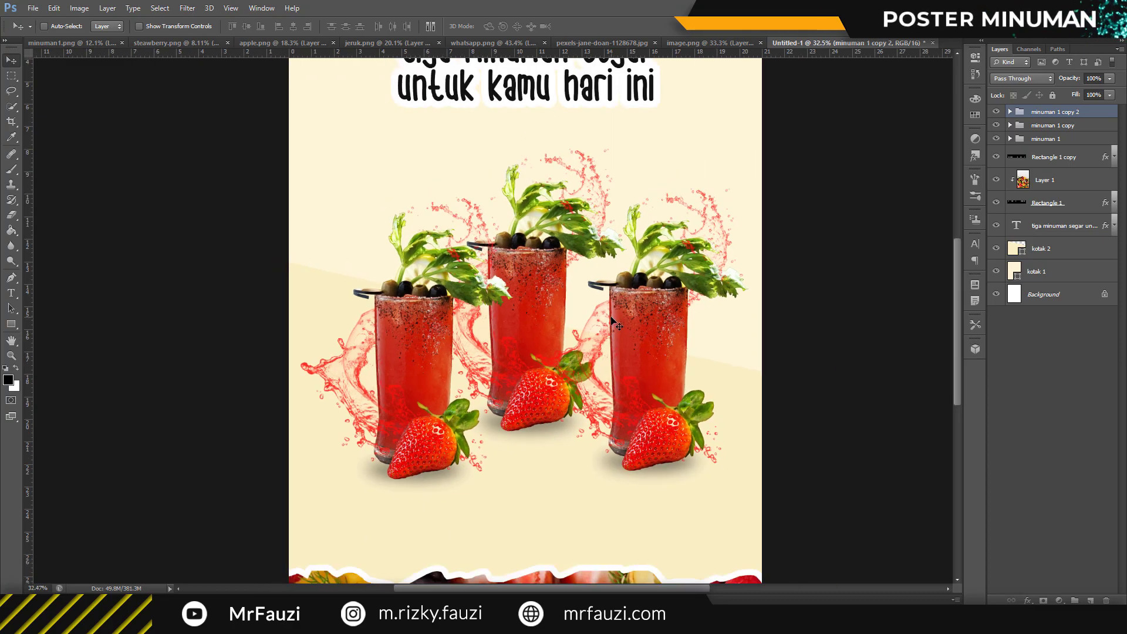
Rename the 'minuman 1 copy' group to 'minuman 2'.
left_click(1064, 126)
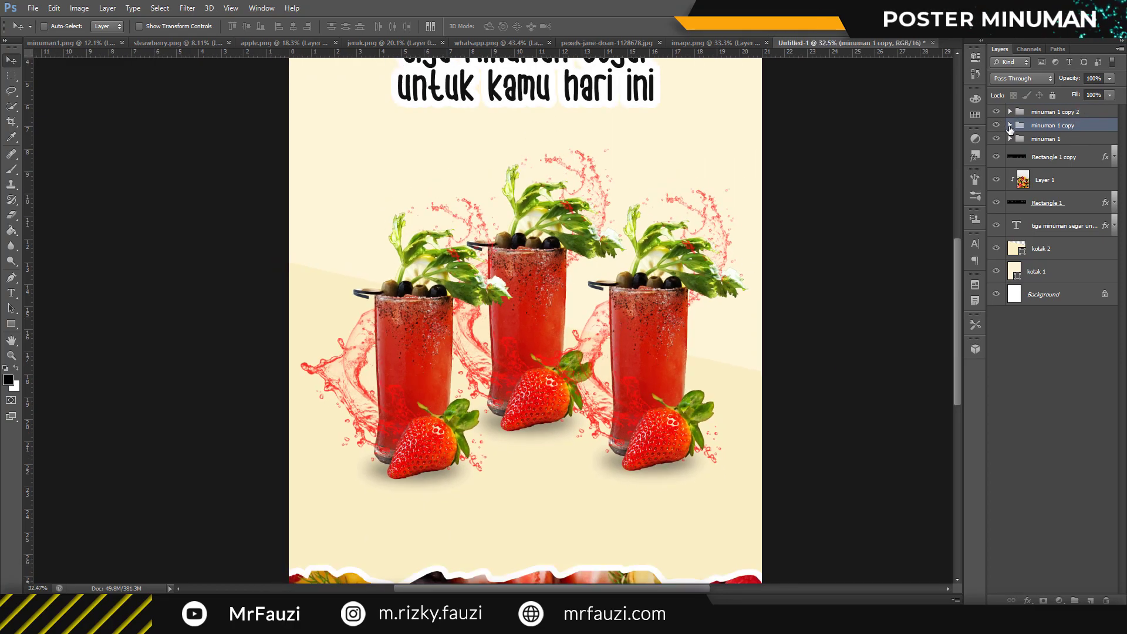
left_click(1010, 126)
double_click(1043, 126)
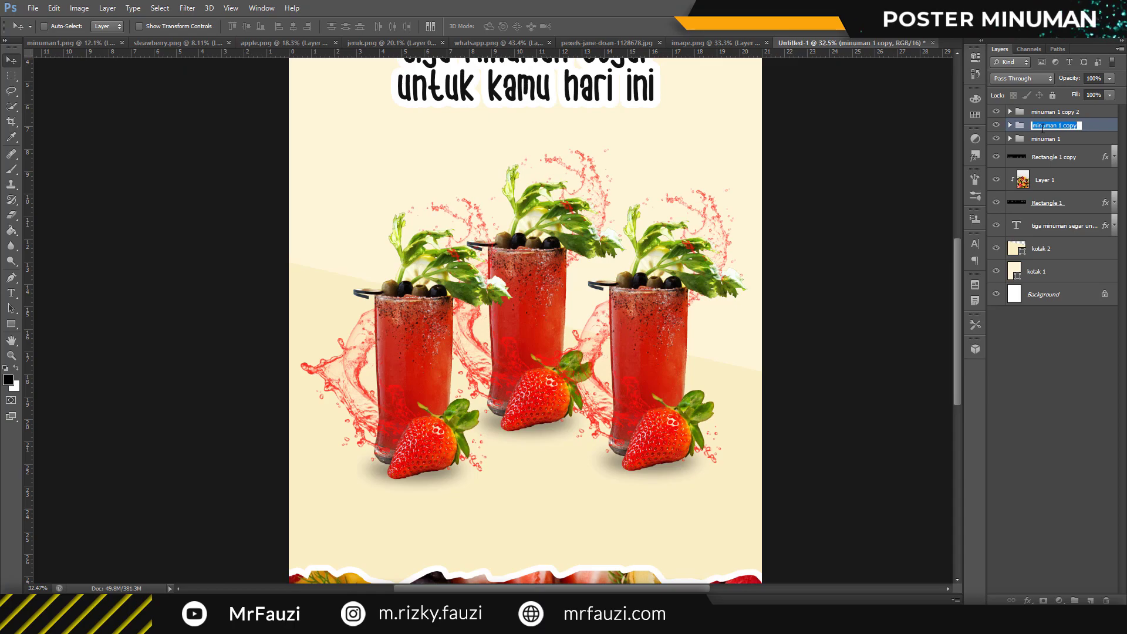
type("minuman 2")
key("Return")
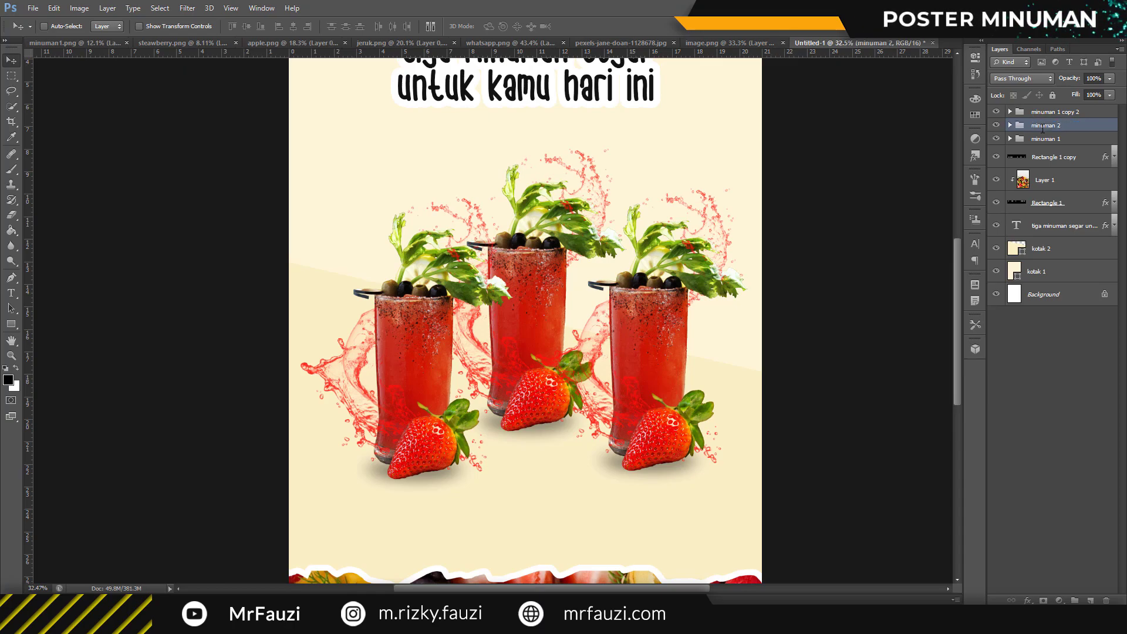
Rename the 'minuman 1 copy 2' group to 'minuman 3'.
double_click(1057, 112)
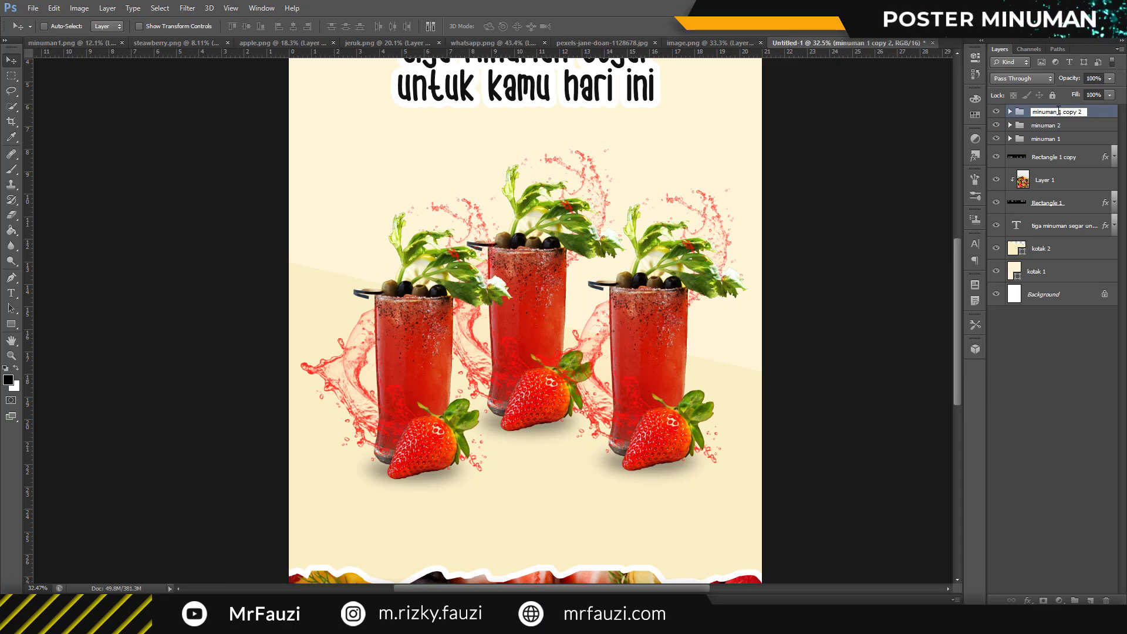
left_click_drag(1081, 112, 1010, 124)
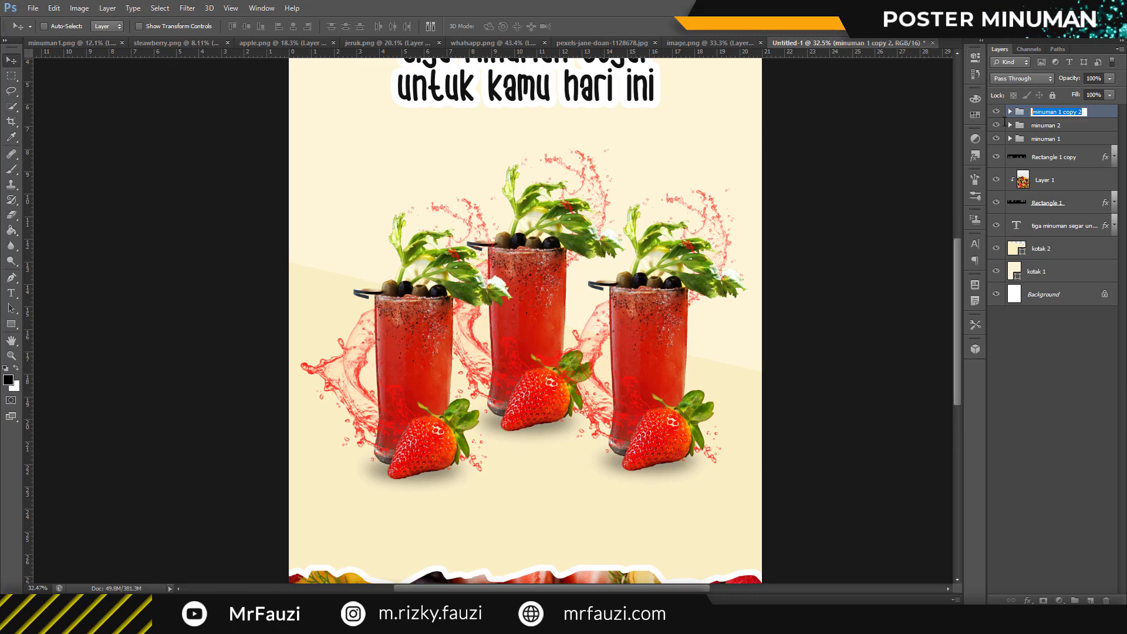
type("minuman 3")
key("Return")
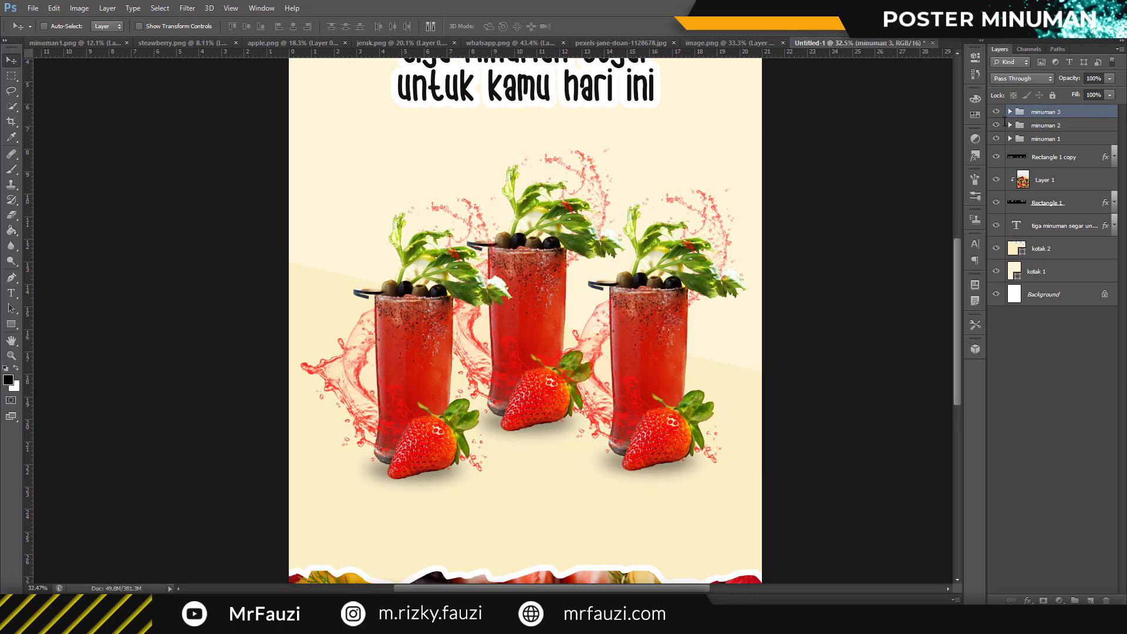
Delete the strawberry layer from the right-hand drink's minuman 2 group.
left_click(997, 125)
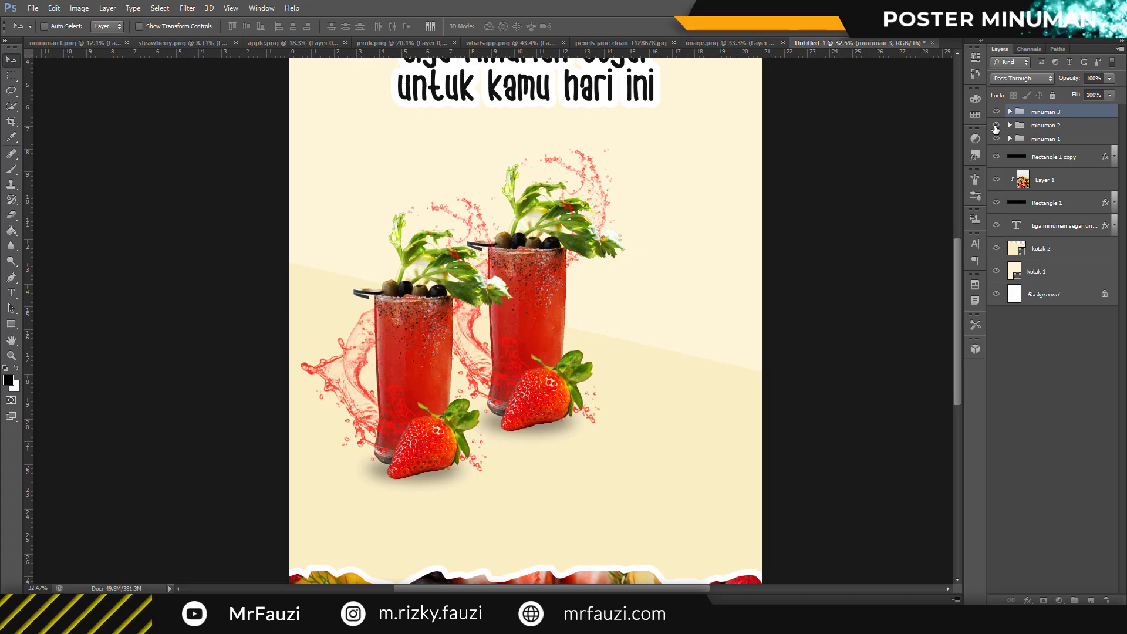
left_click(1010, 125)
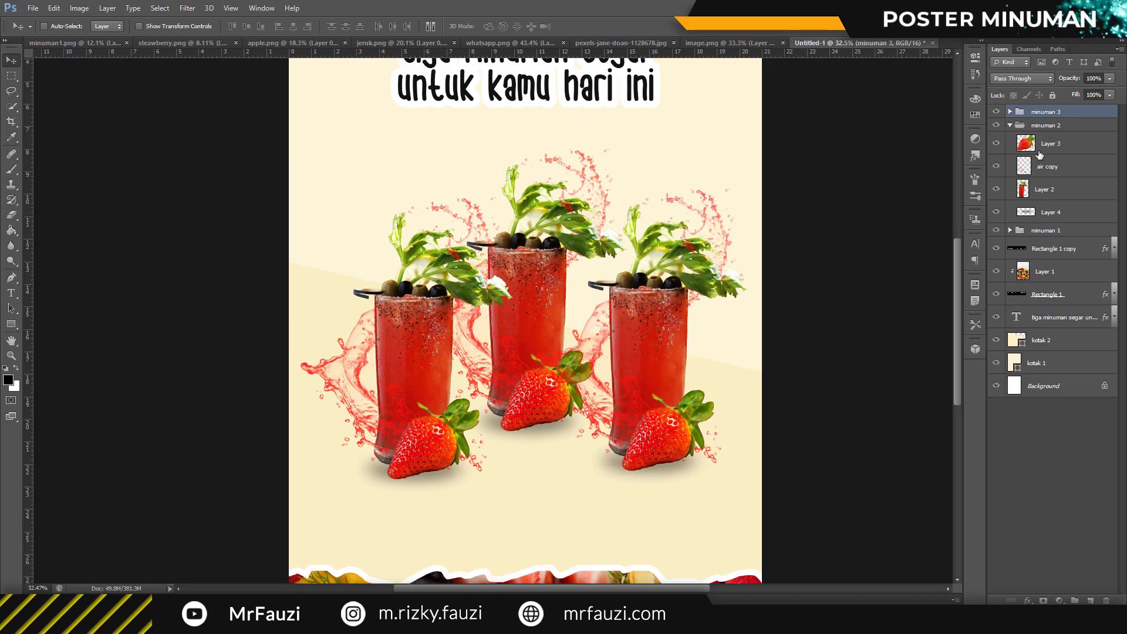
left_click(1040, 152)
left_click(1107, 600)
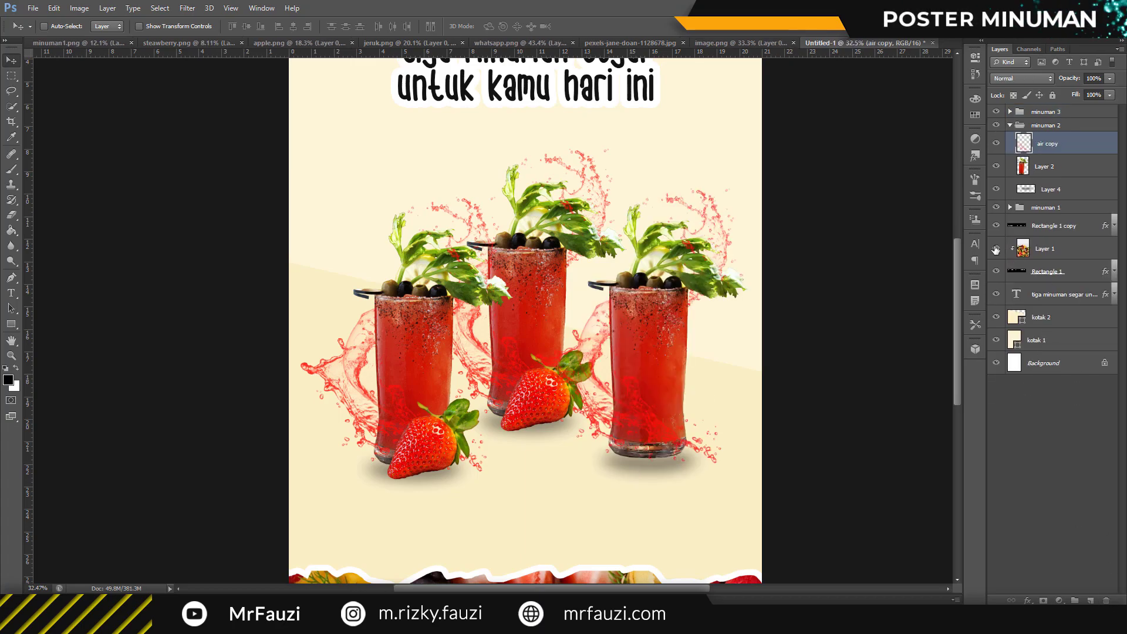
Hide the air copy splash and Layer 4 shadow in minuman 2.
left_click(1041, 170)
left_click(1030, 190)
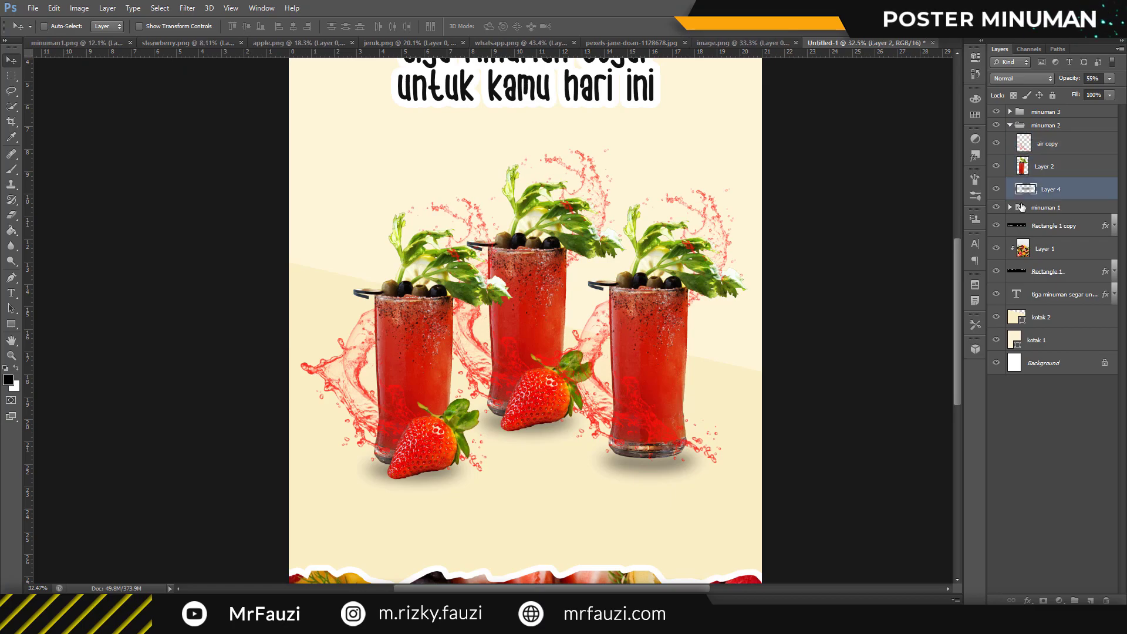
left_click(1042, 172)
scroll(712, 339, "up", 2, "alt")
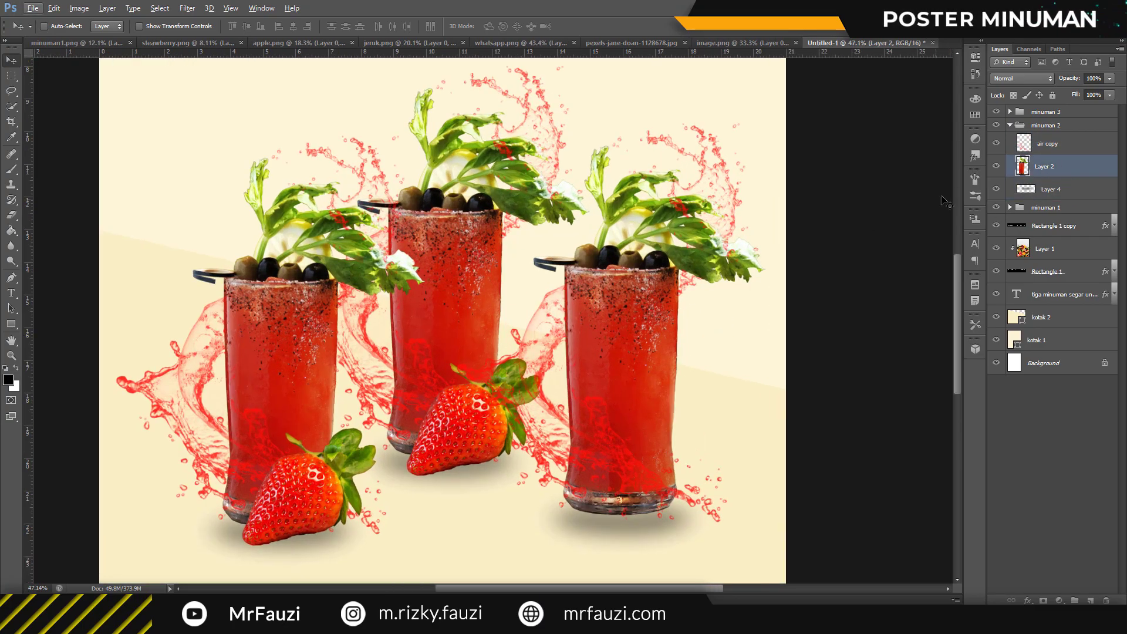
left_click(997, 143)
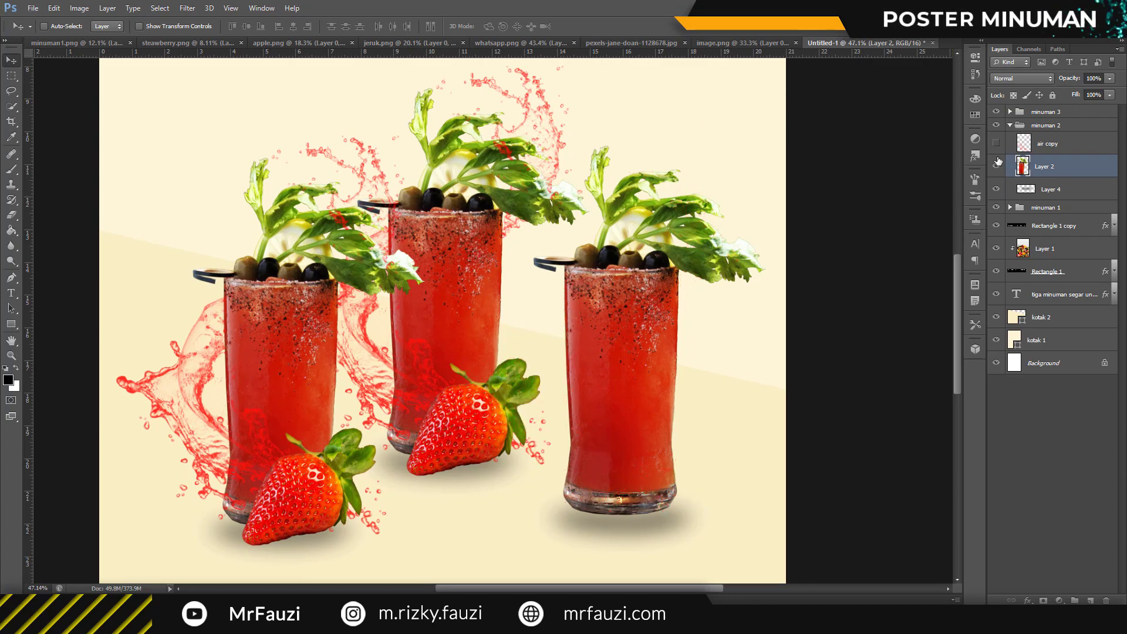
scroll(676, 358, "up", 1, "alt")
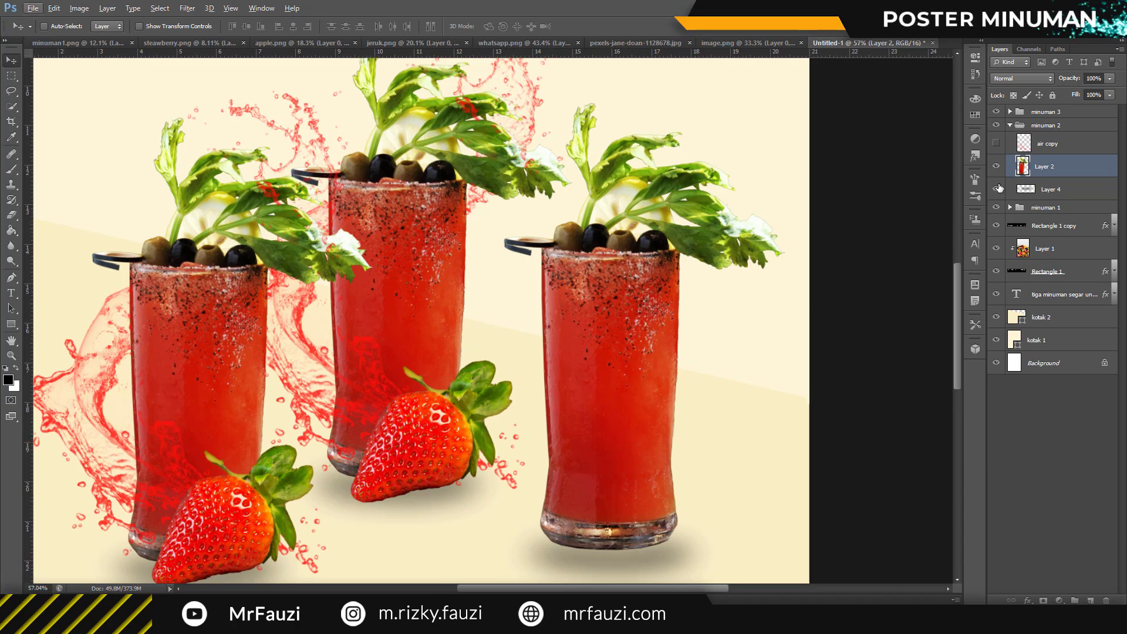
left_click(996, 188)
scroll(569, 452, "up", 1, "alt")
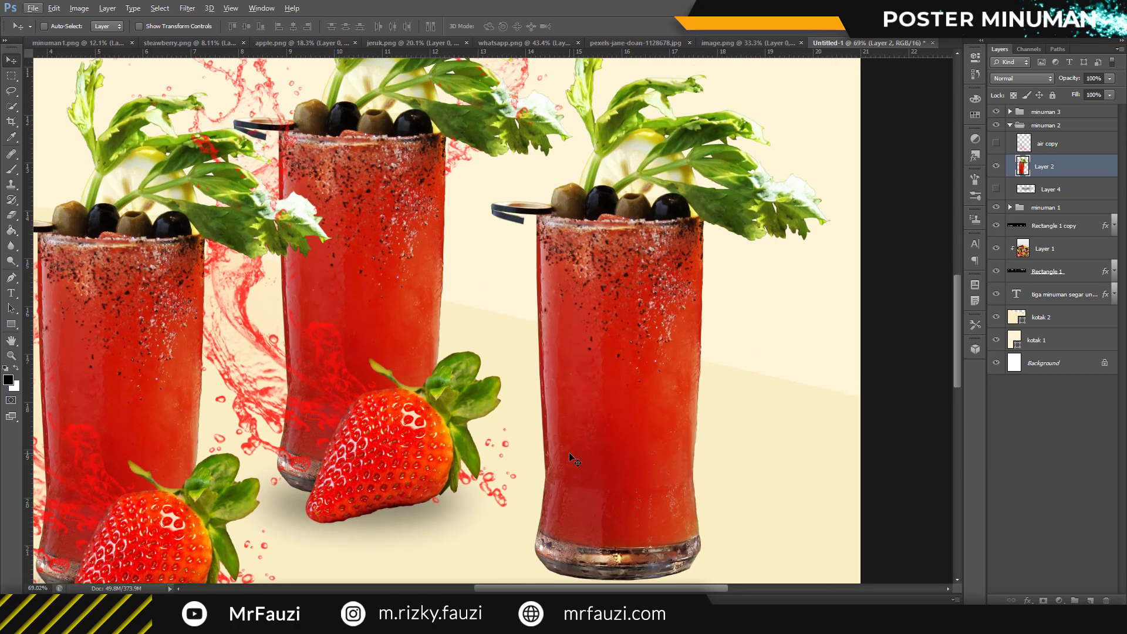
scroll(569, 453, "up", 1, "alt")
scroll(562, 276, "down", 2)
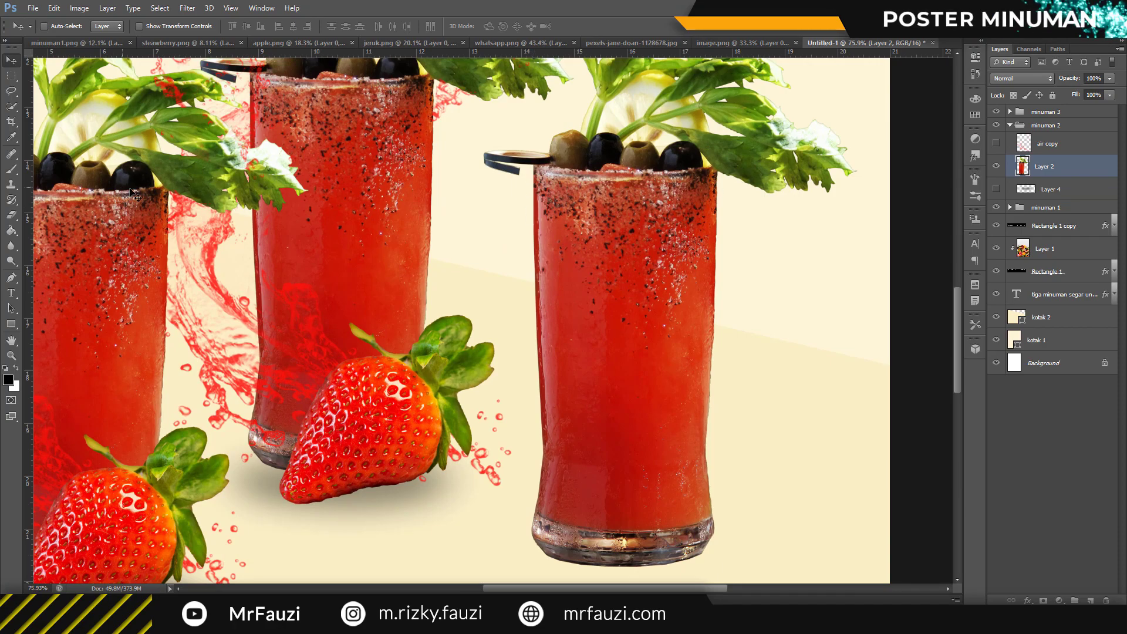
left_click(12, 93)
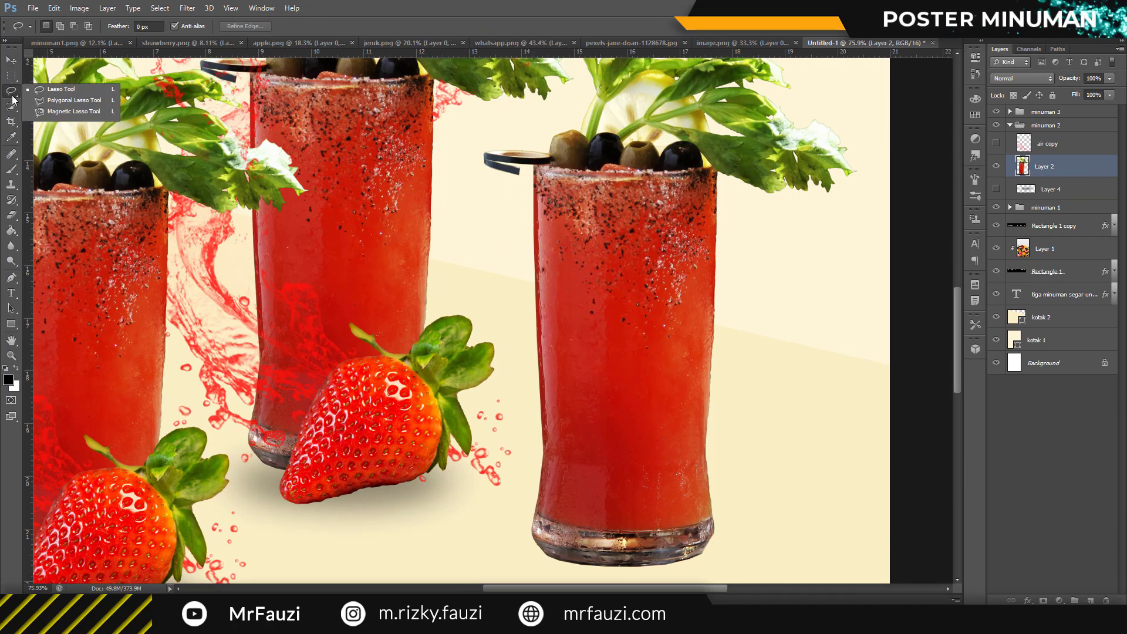
Outline the right-hand glass with the Polygonal Lasso.
left_click(53, 100)
scroll(591, 270, "up", 3, "alt")
scroll(580, 269, "up", 3, "alt")
scroll(549, 220, "up", 3, "alt")
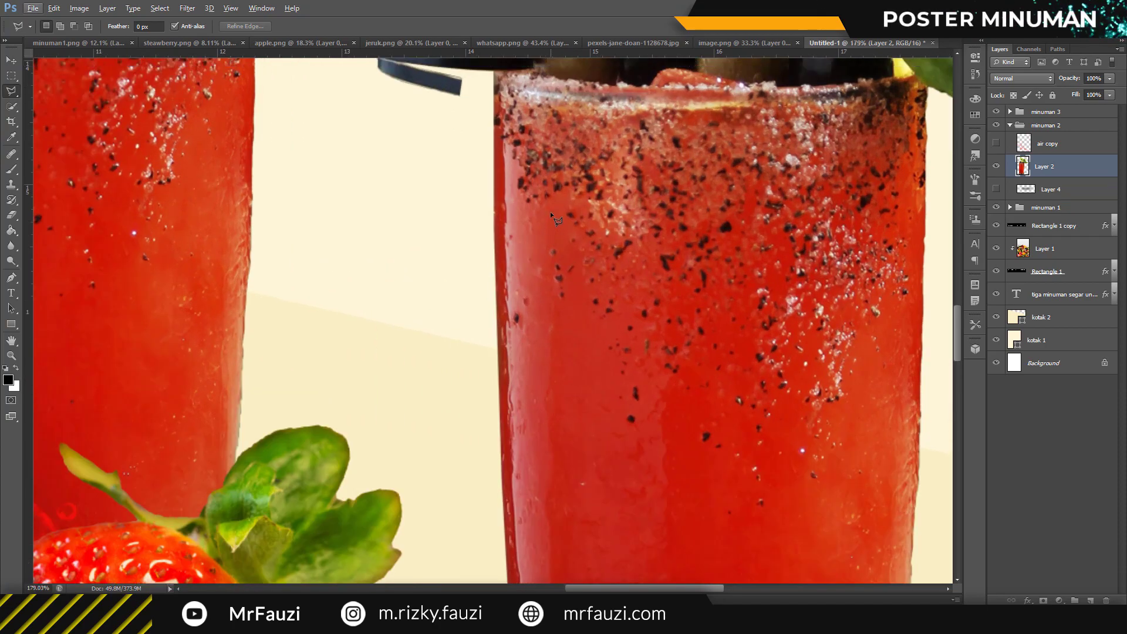
scroll(551, 211, "up", 2)
scroll(551, 212, "up", 1)
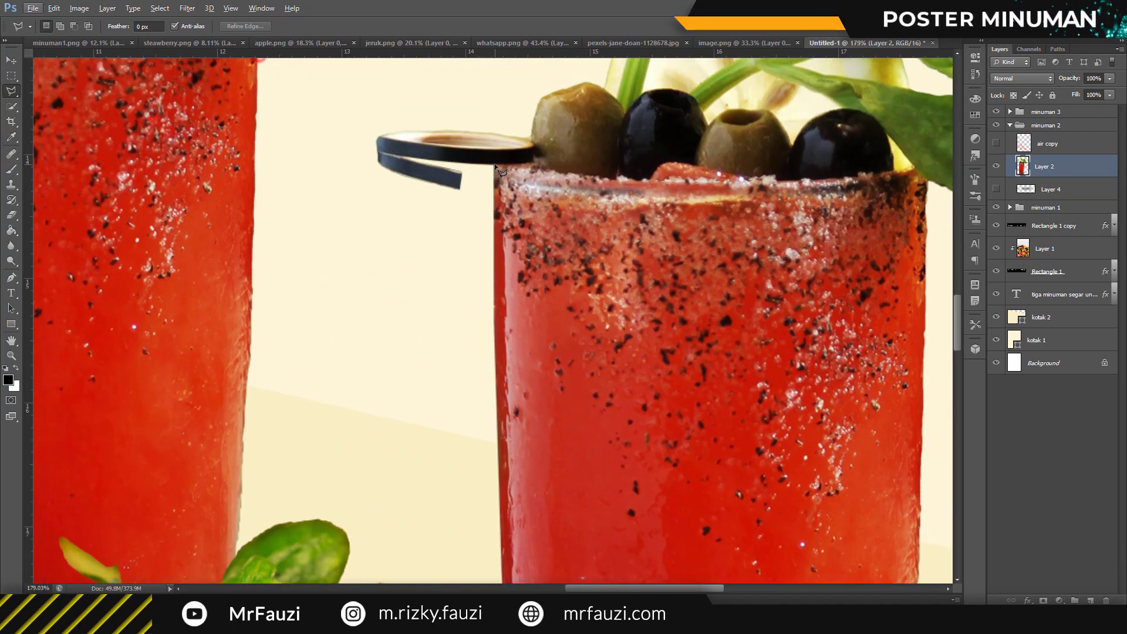
left_click(496, 170)
scroll(520, 453, "down", 1)
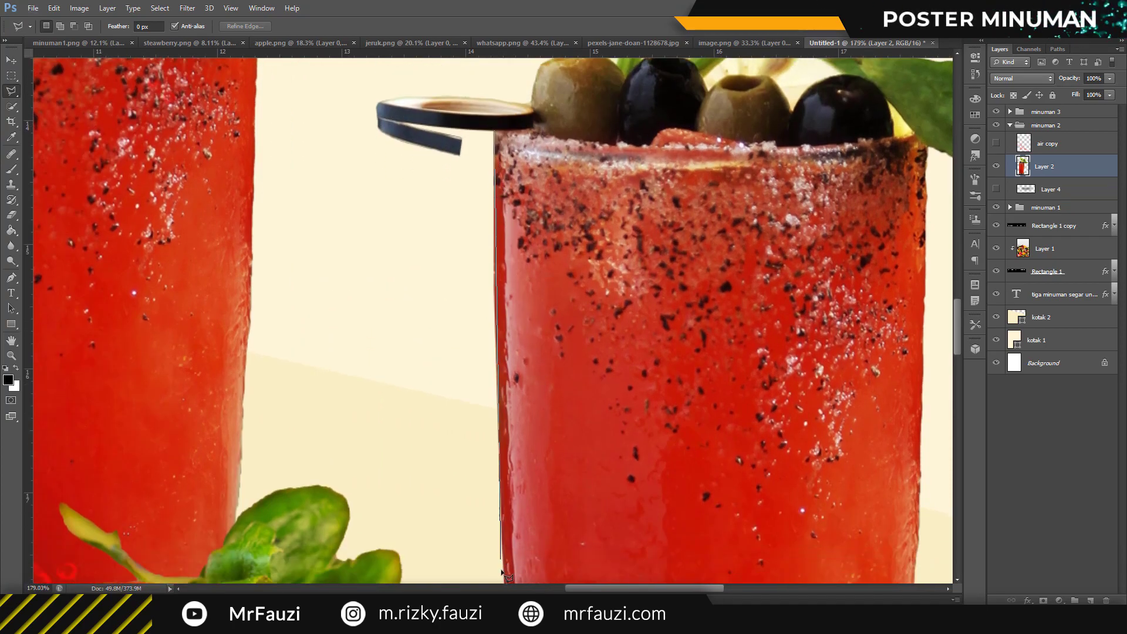
left_click(252, 80)
scroll(400, 183, "down", 3, "alt")
scroll(435, 235, "down", 2, "alt")
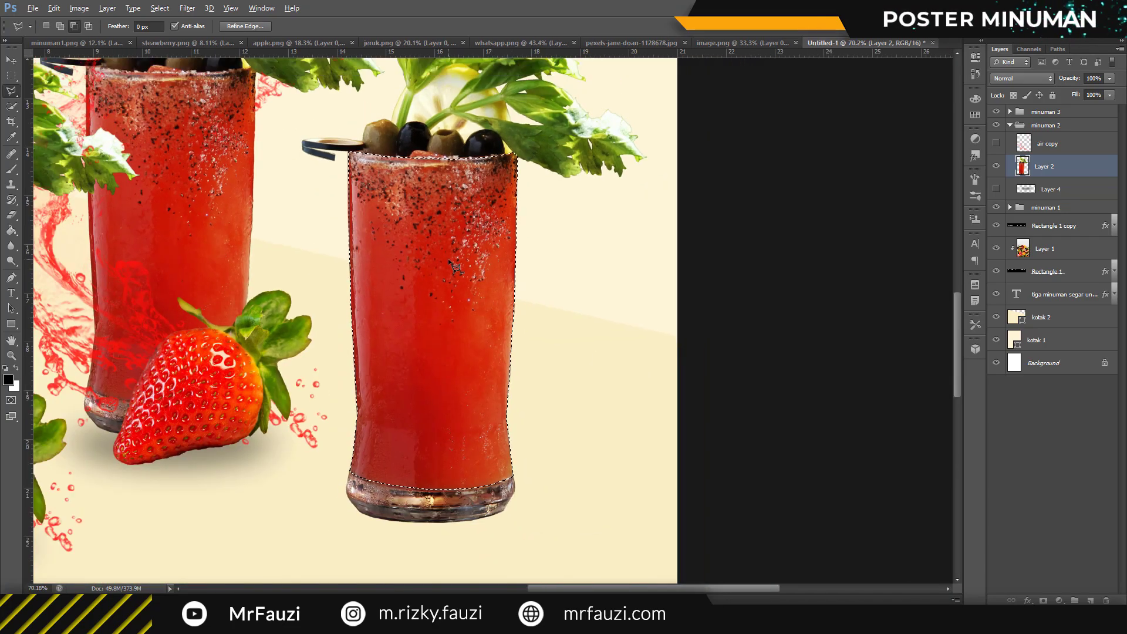
scroll(449, 262, "up", 2, "alt")
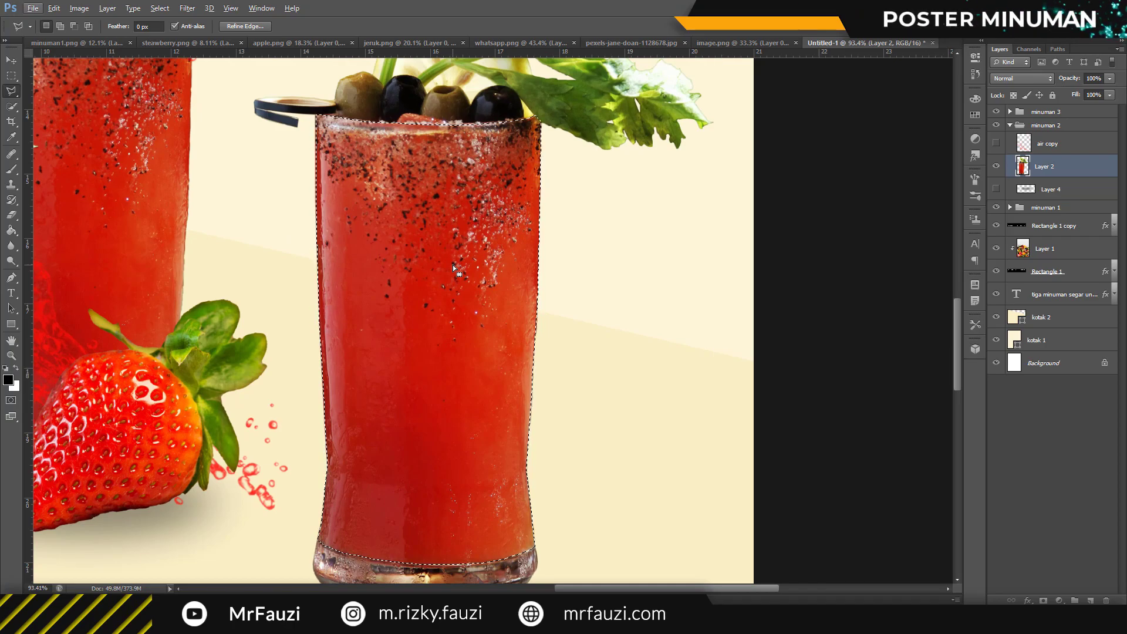
Copy the selected glass to new Layer 5, toggling Layer 2's visibility to check it.
key("ctrl+j")
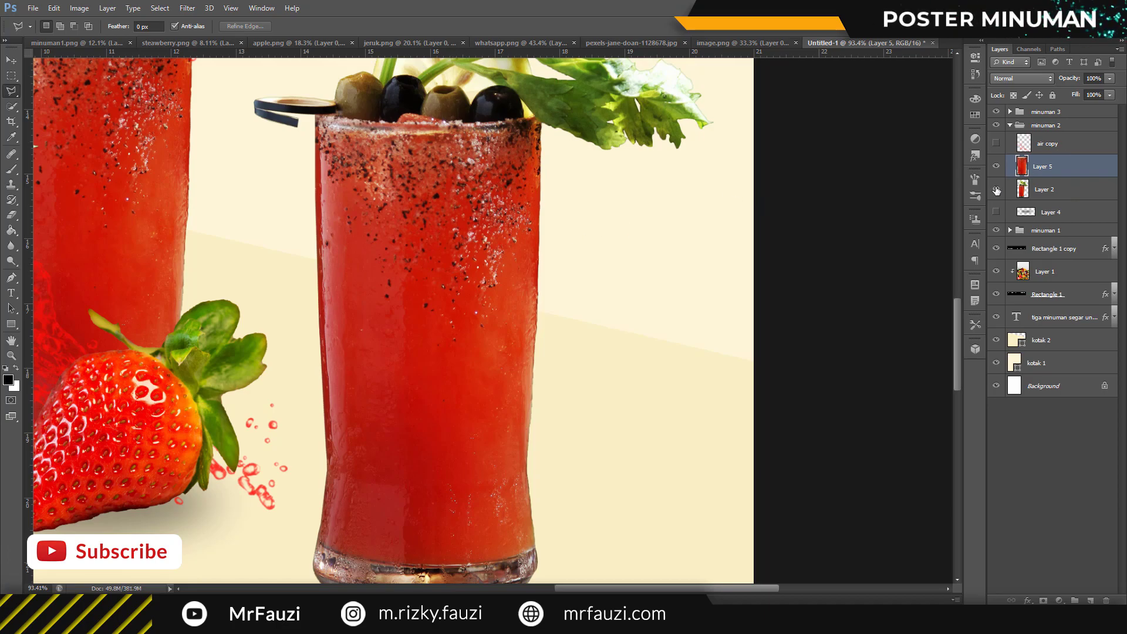
left_click(997, 189)
left_click(997, 189)
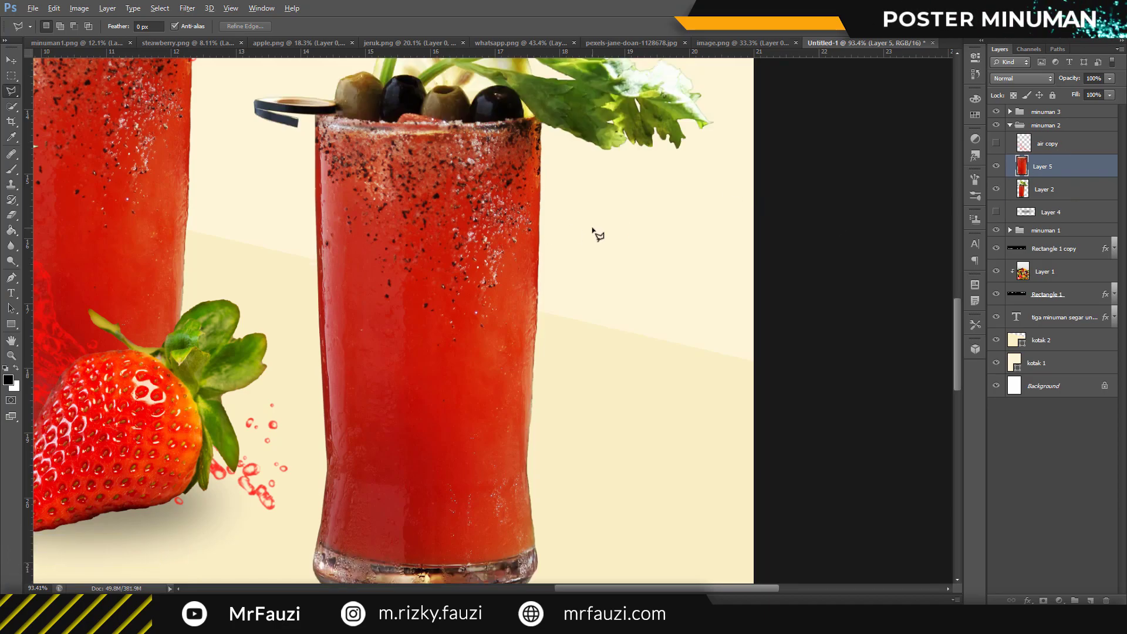
scroll(587, 236, "down", 2)
scroll(467, 258, "down", 2)
scroll(467, 258, "up", 1)
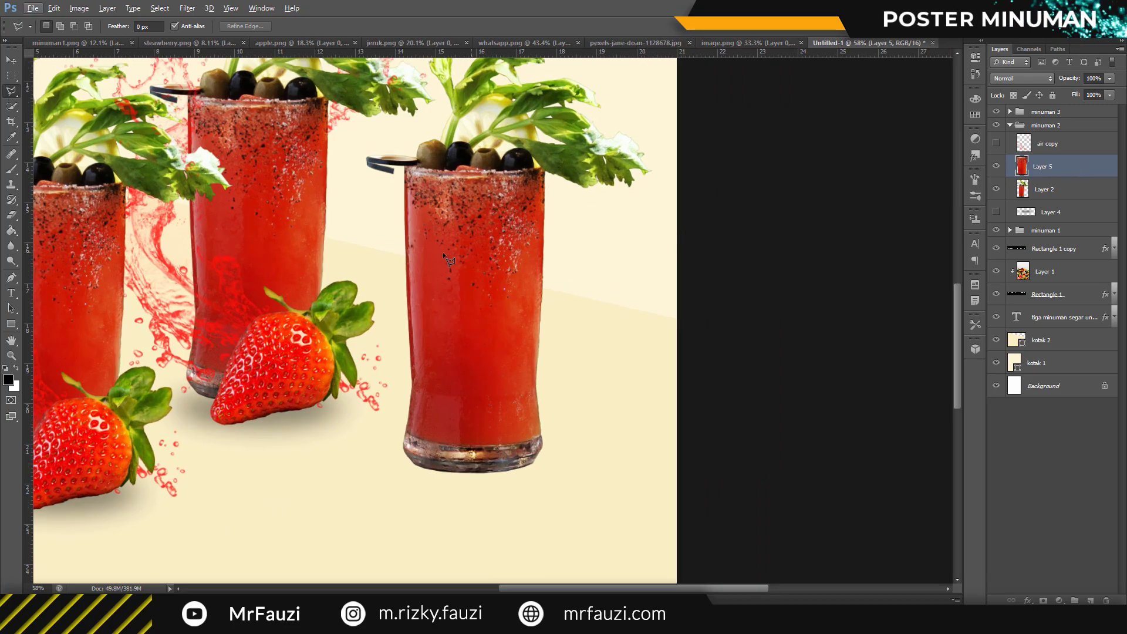
Turn the Layer 5 glass lime green with Hue/Saturation: Hue +66, Saturation -7.
key("ctrl+b")
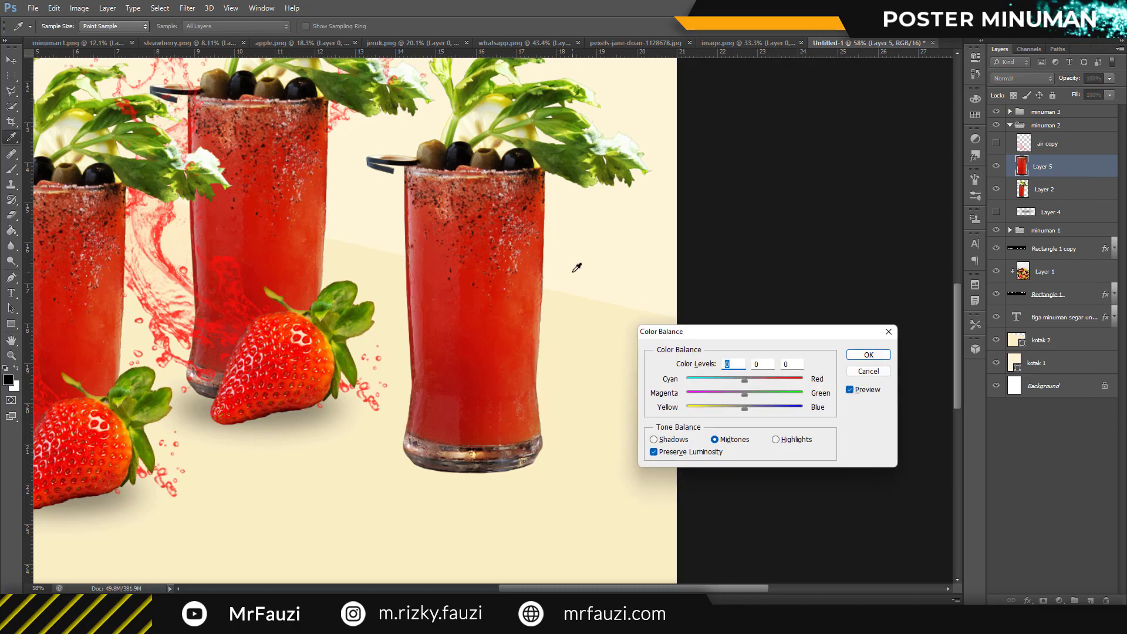
left_click(872, 373)
key("ctrl+u")
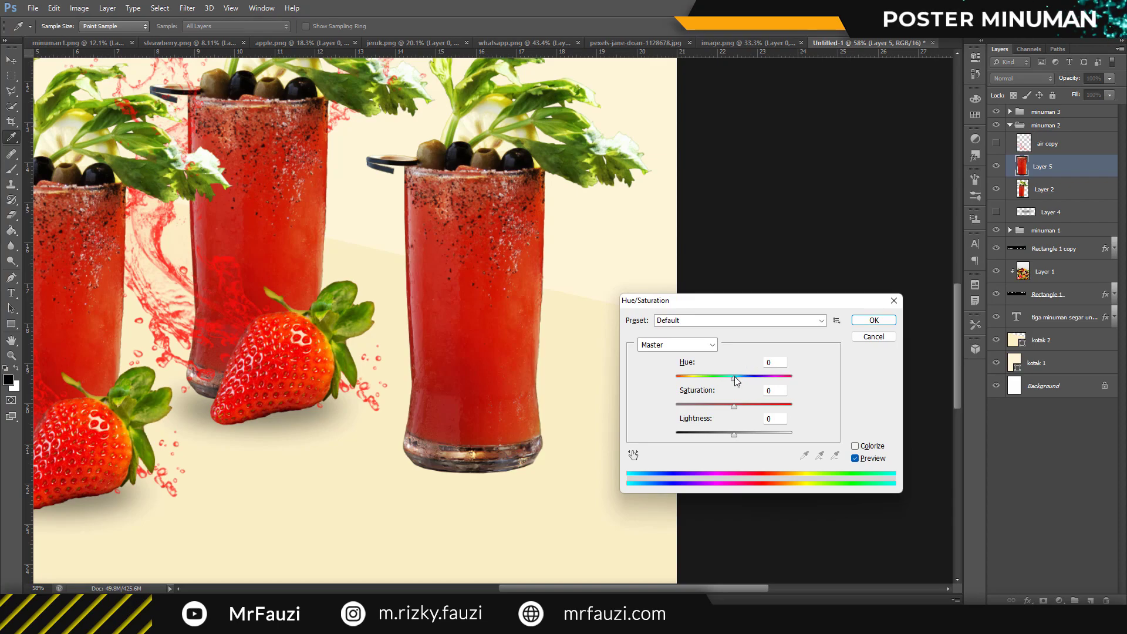
mouse_move(735, 377)
left_mouse_down()
mouse_move(756, 385)
mouse_move(717, 382)
mouse_move(768, 387)
left_mouse_up()
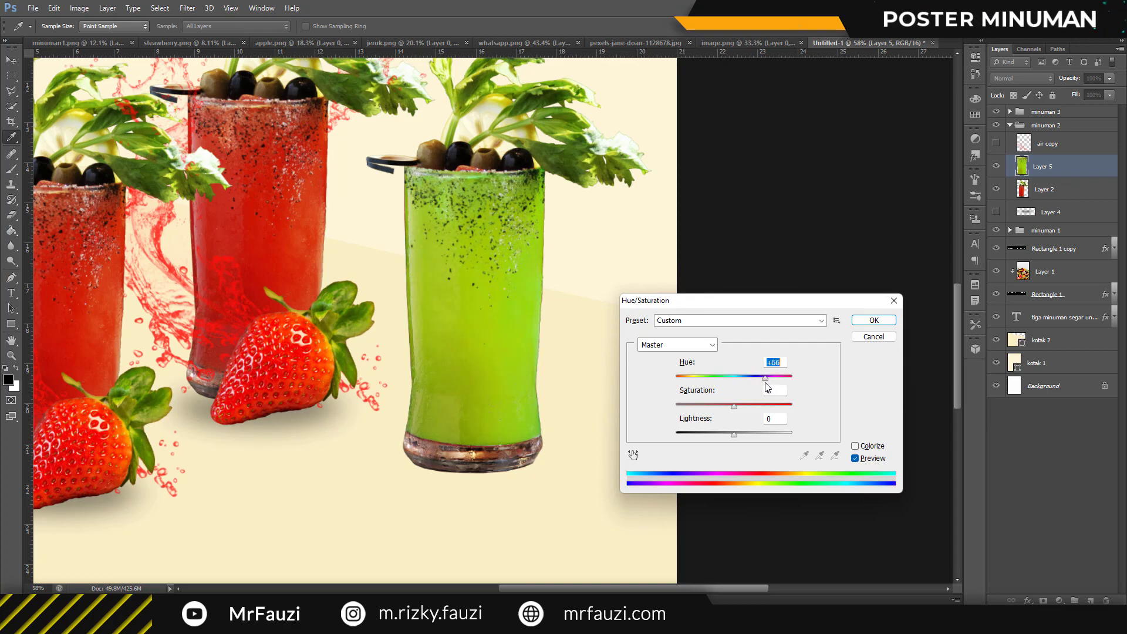
mouse_move(739, 407)
left_mouse_down()
mouse_move(724, 406)
mouse_move(731, 437)
left_mouse_up()
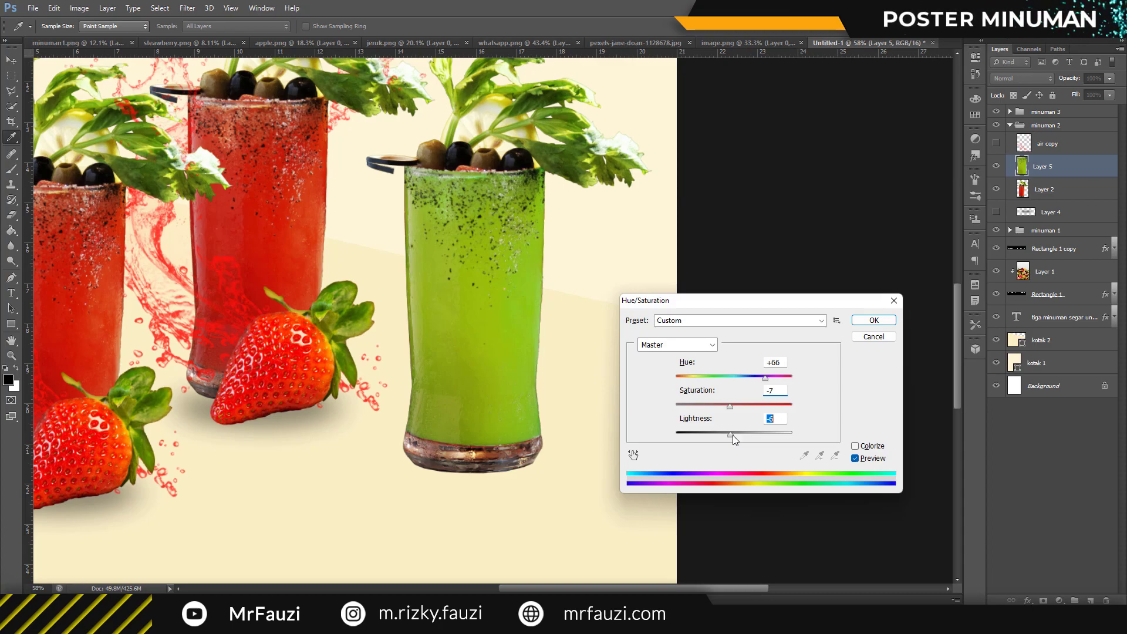
left_click(873, 320)
key("l")
scroll(503, 400, "down", 2, "alt")
Make the 'air copy' splash layer visible again and select it.
scroll(498, 395, "down", 2, "alt")
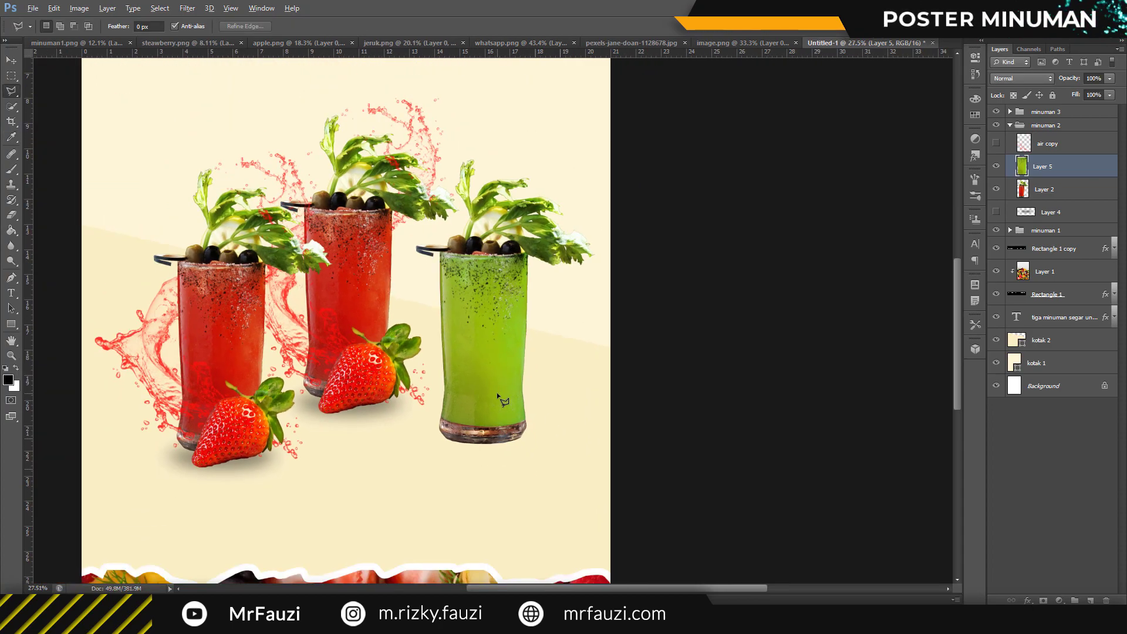
scroll(496, 352, "up", 1, "alt")
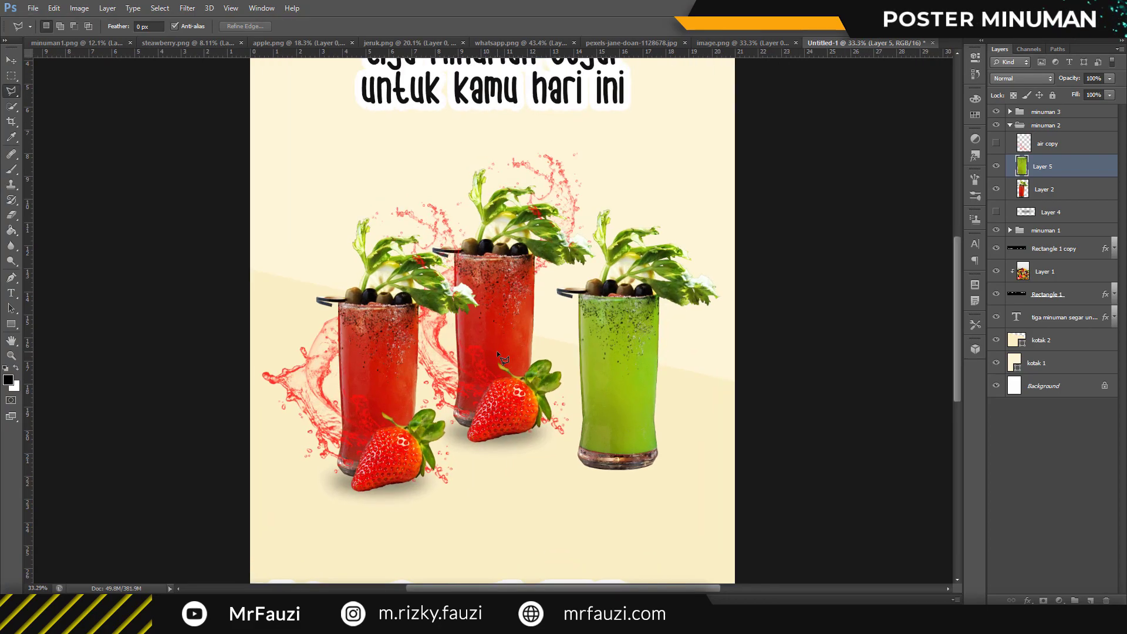
scroll(497, 351, "up", 1, "alt")
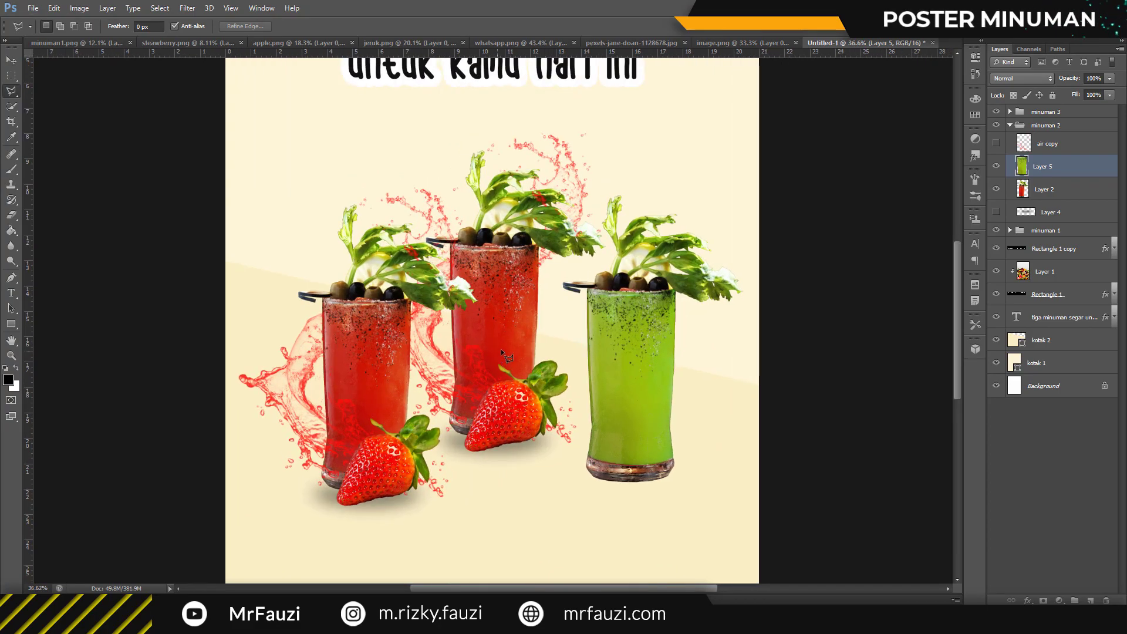
left_click(998, 144)
scroll(632, 348, "up", 3, "alt")
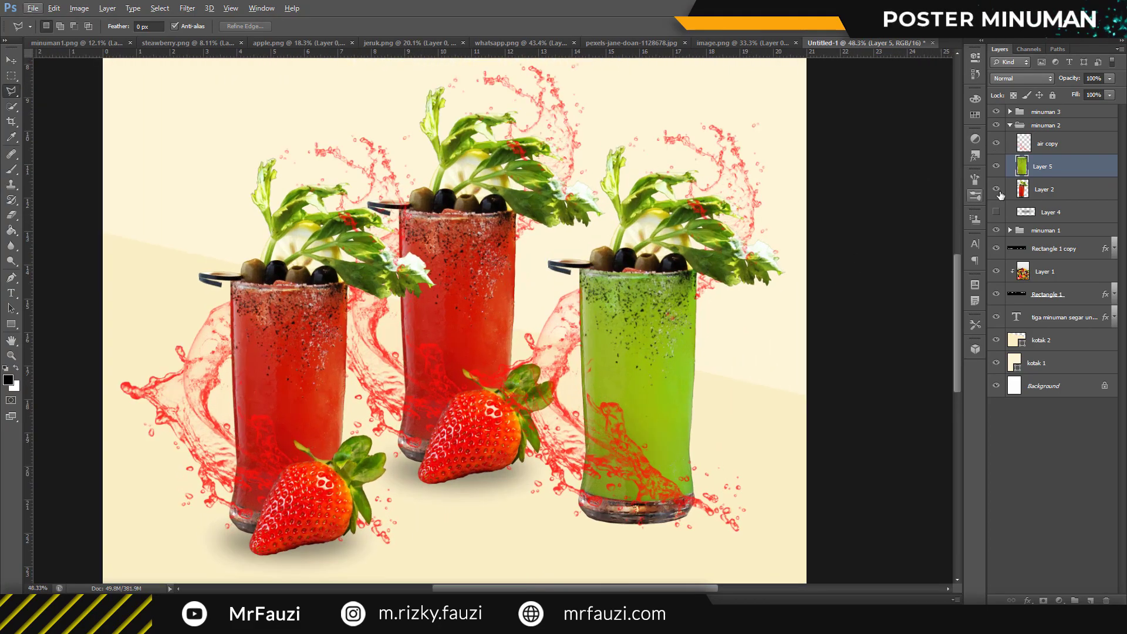
left_click(1057, 145)
Tint the splash green with Hue/Saturation: Hue +73, Saturation -25, slightly darker Lightness.
key("ctrl+u")
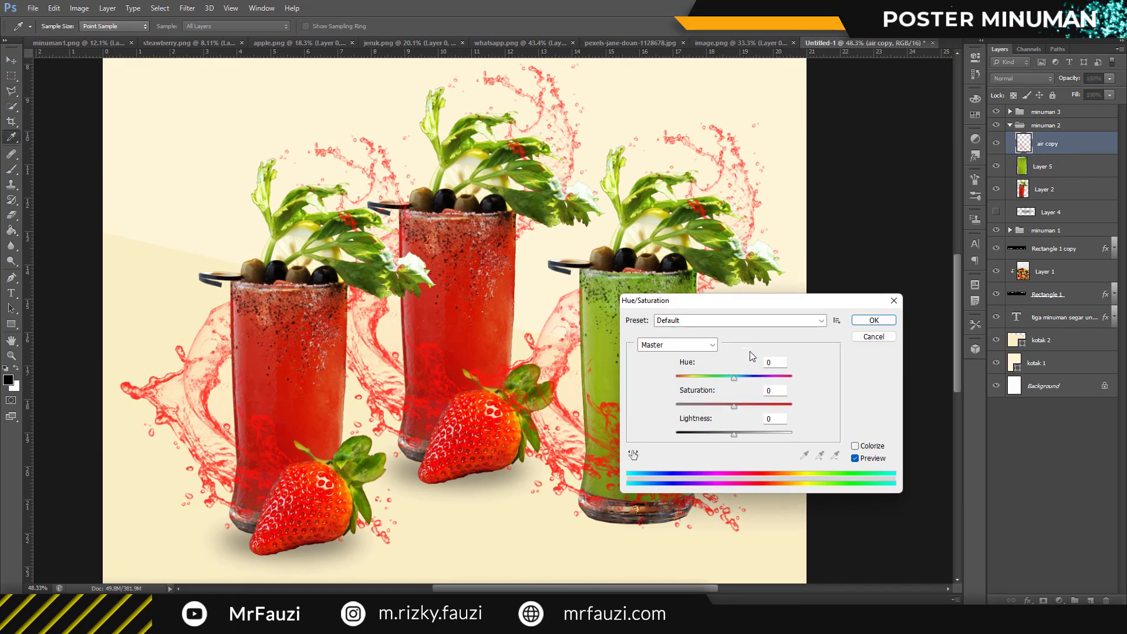
left_click_drag(756, 307, 821, 323)
mouse_move(801, 400)
left_mouse_down()
mouse_move(778, 395)
mouse_move(835, 405)
left_mouse_up()
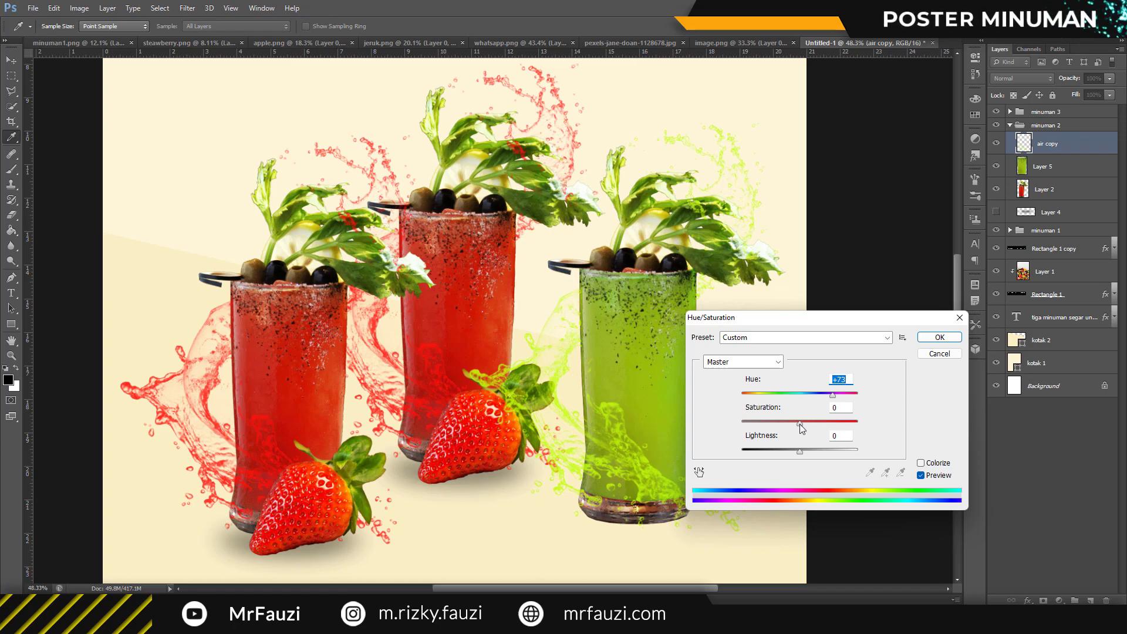
left_click_drag(800, 424, 791, 423)
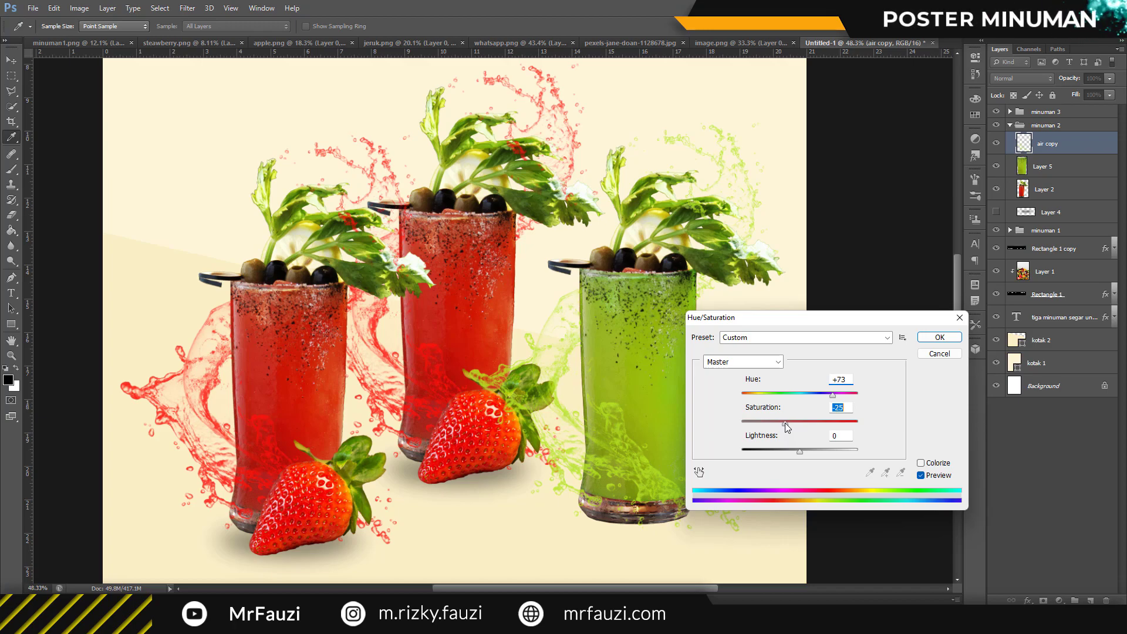
left_click_drag(799, 451, 802, 452)
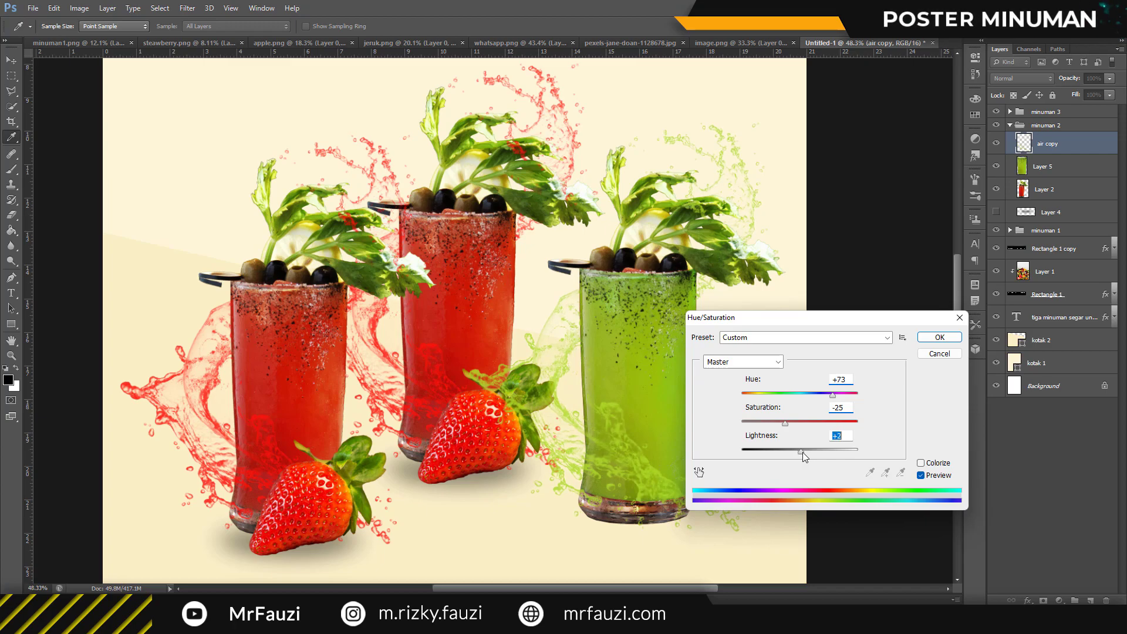
left_click(940, 338)
key("ctrl+0")
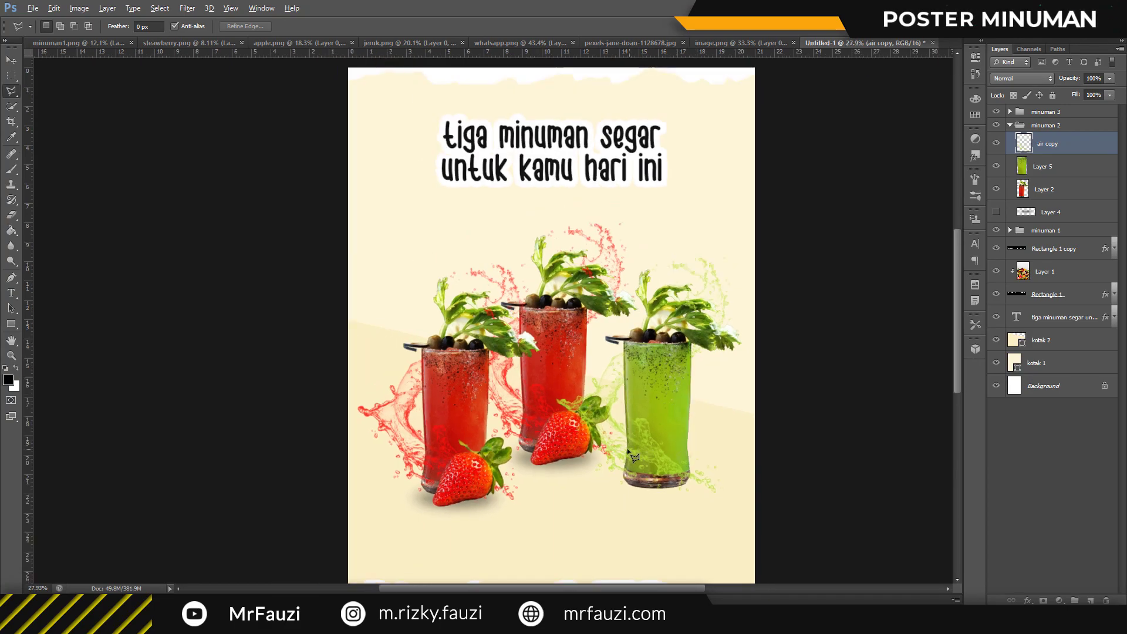
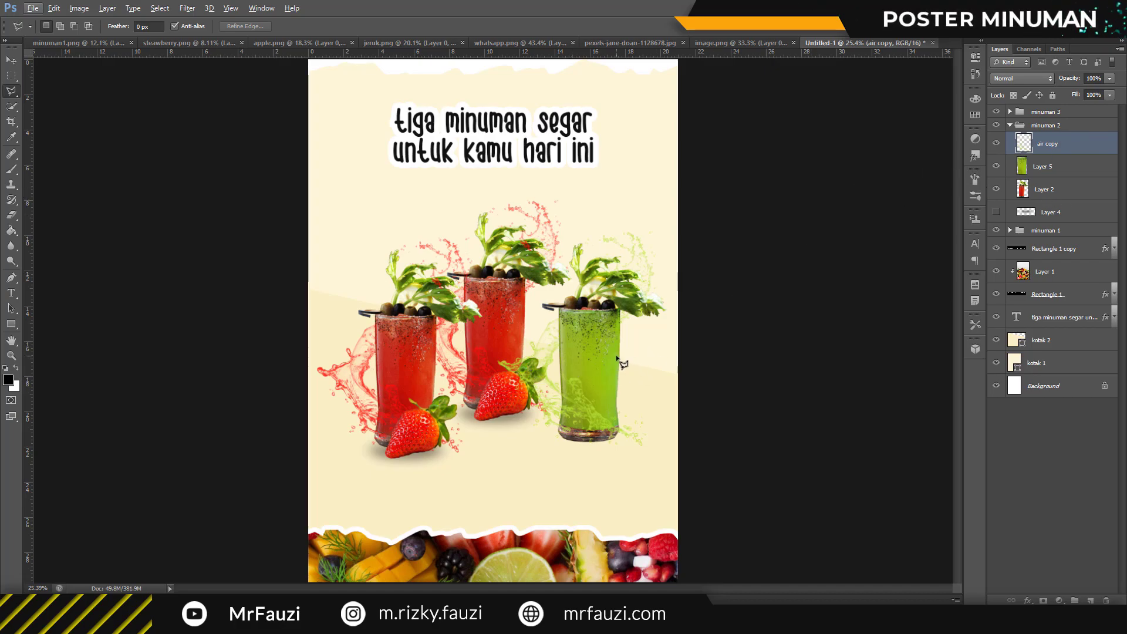
Drag the apple from apple.png into the poster and shrink it to fit the glass.
left_click(286, 45)
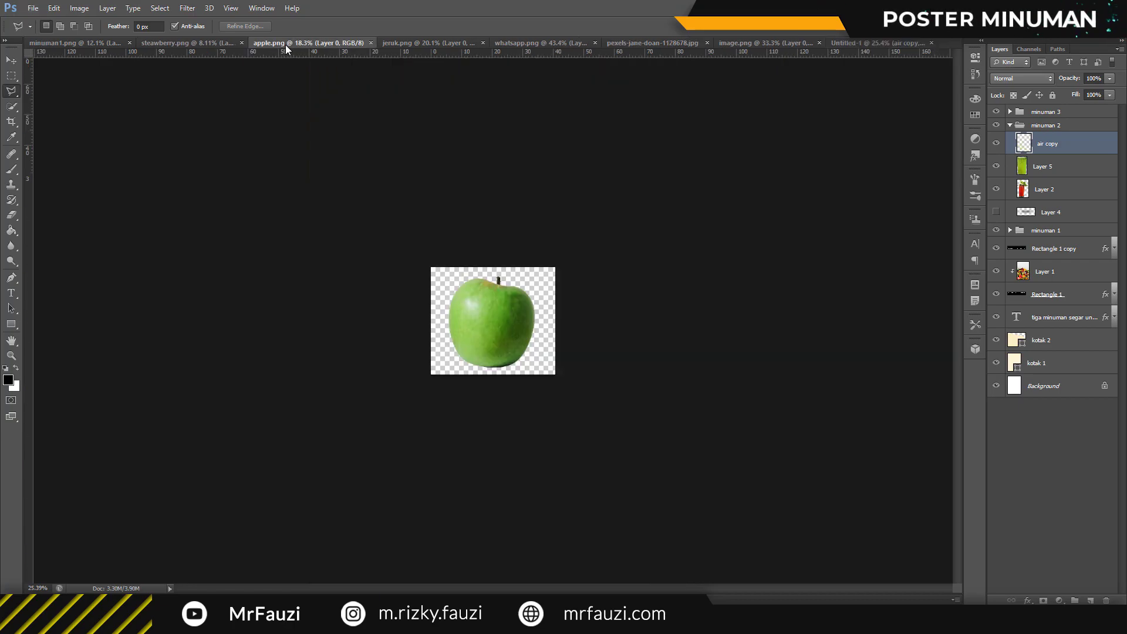
key("v")
mouse_move(489, 344)
left_mouse_down()
mouse_move(825, 94)
mouse_move(627, 383)
left_mouse_up()
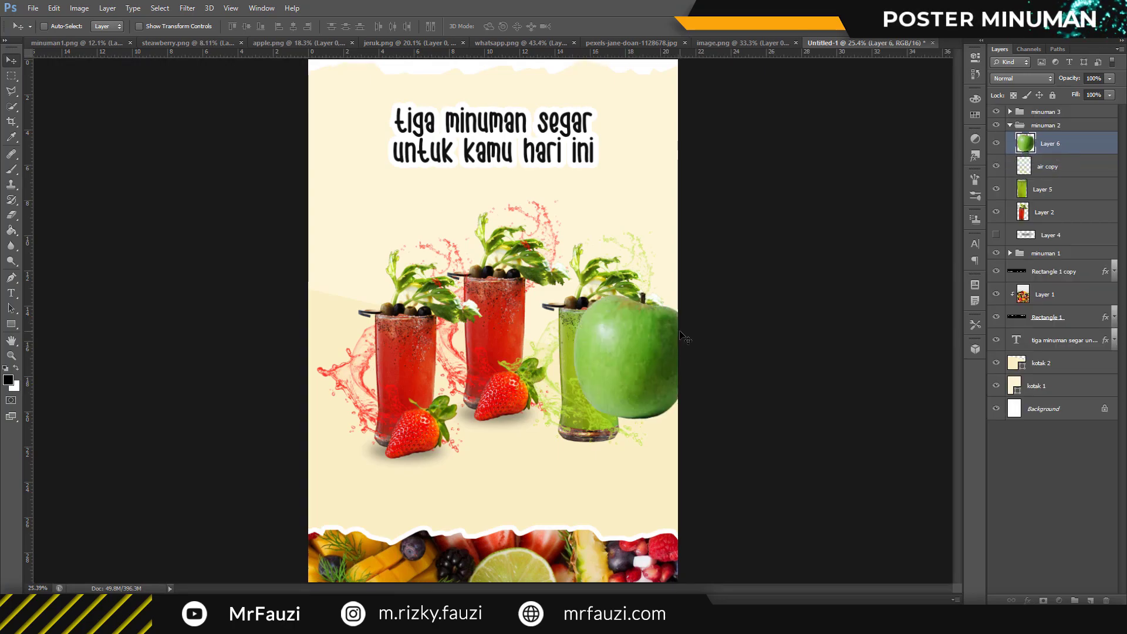
key("ctrl+t")
mouse_move(693, 292)
left_mouse_down()
mouse_move(664, 341)
mouse_move(617, 374)
left_mouse_up()
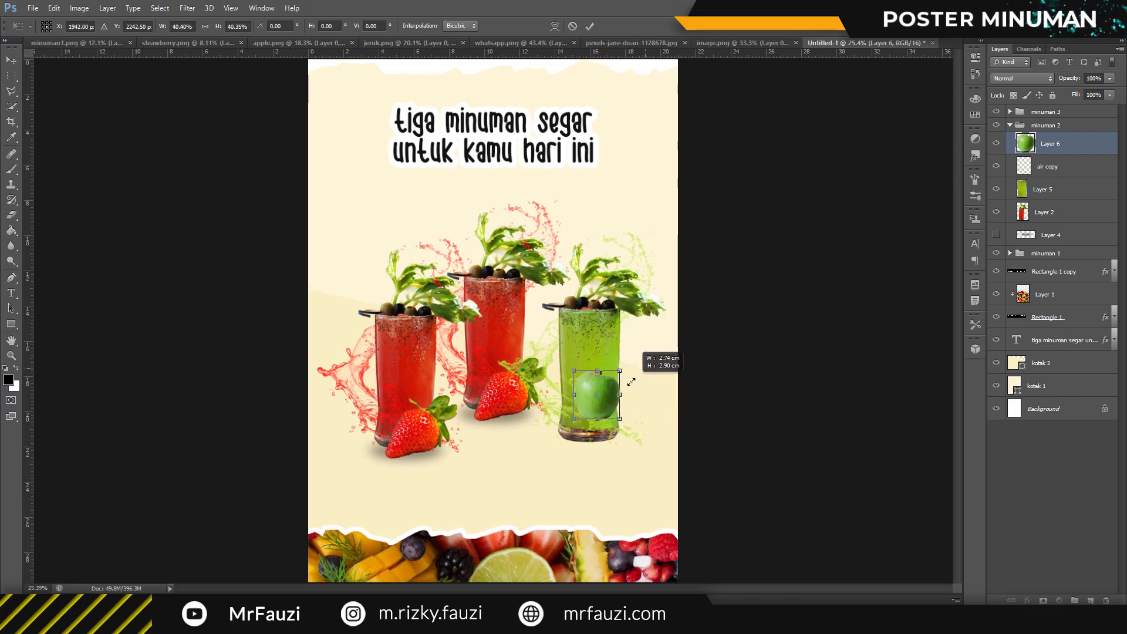
key("Return")
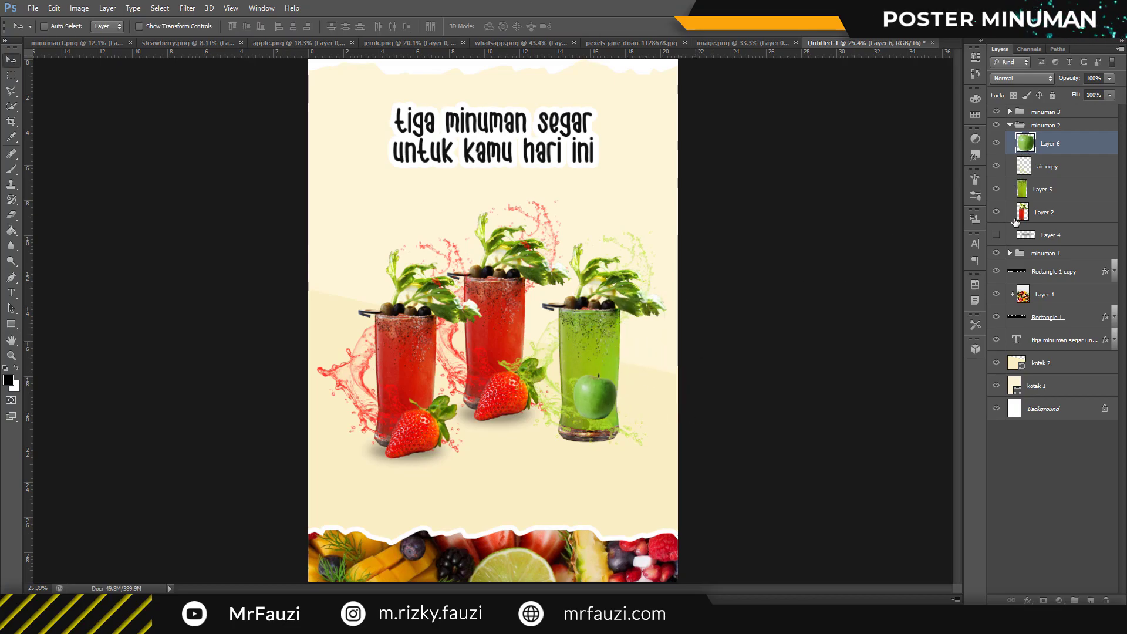
Settle the apple at the green glass base, enlarging it slightly, then fit the poster in view.
scroll(599, 408, "up", 4)
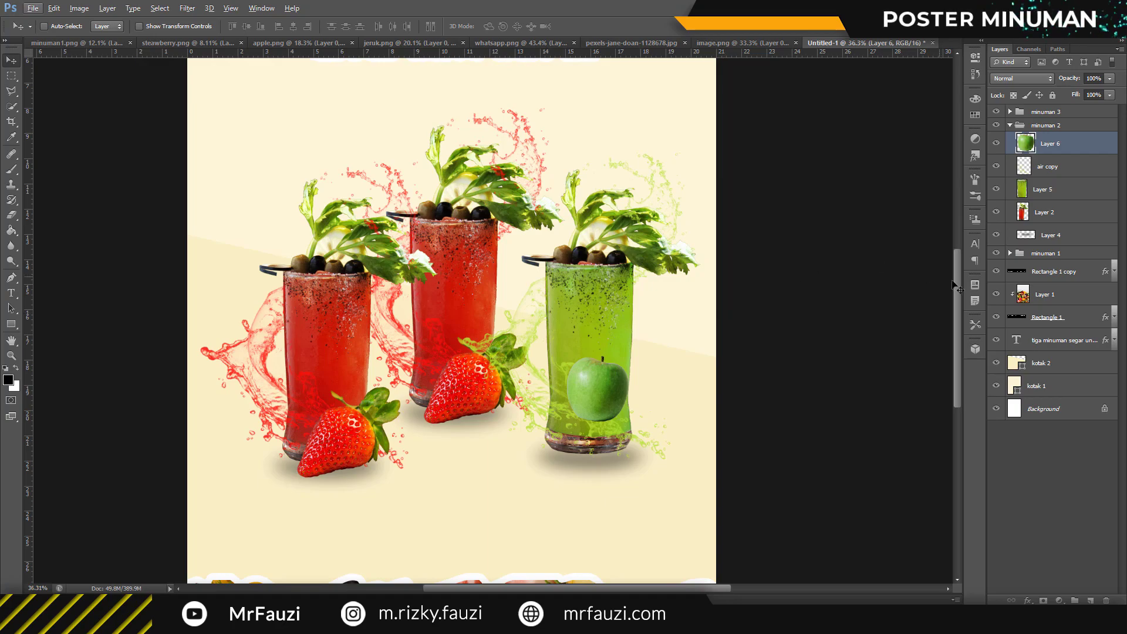
left_click_drag(599, 407, 608, 445)
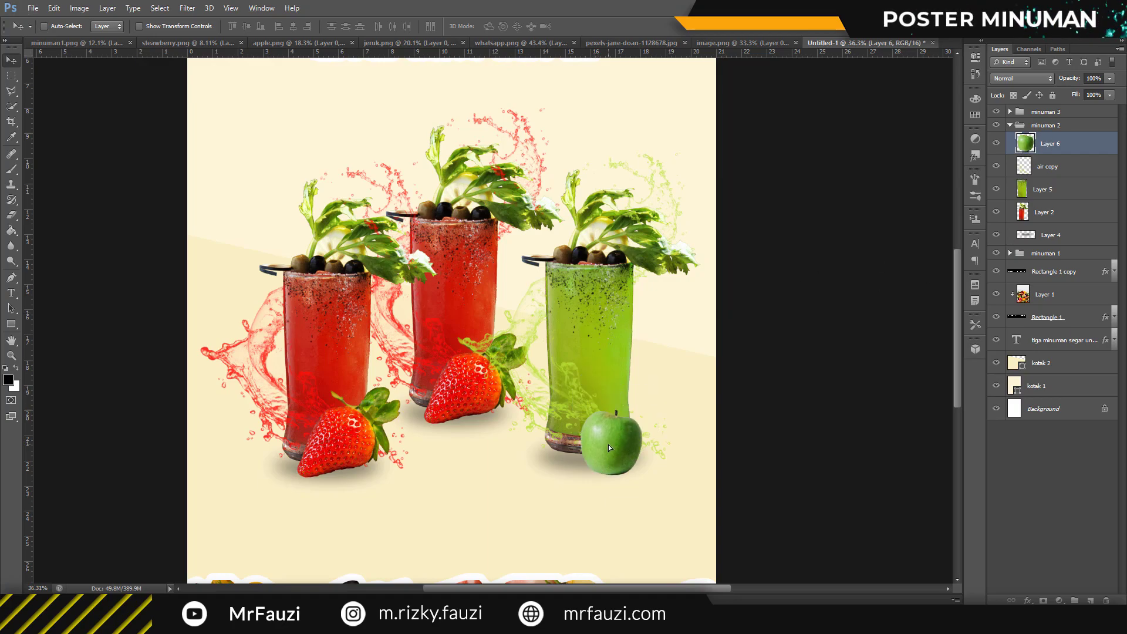
key("ctrl+t")
left_click_drag(646, 409, 655, 382)
key("Return")
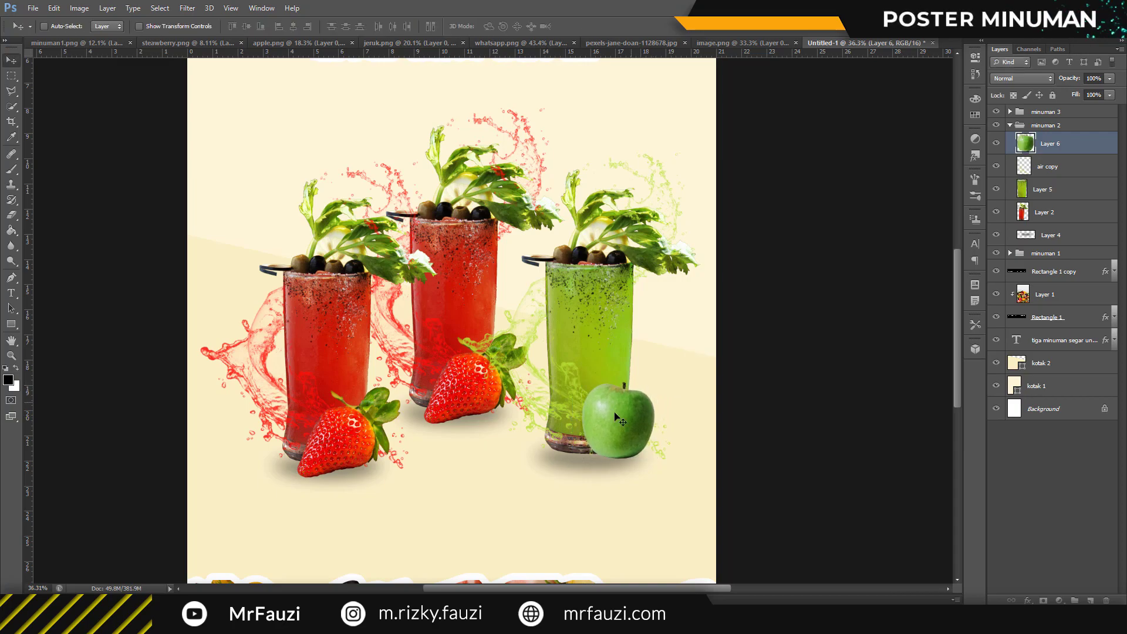
key("ctrl+0")
Nudge the Layer 4 drink shadow and select the minuman 3 drink group.
scroll(532, 429, "up", 1)
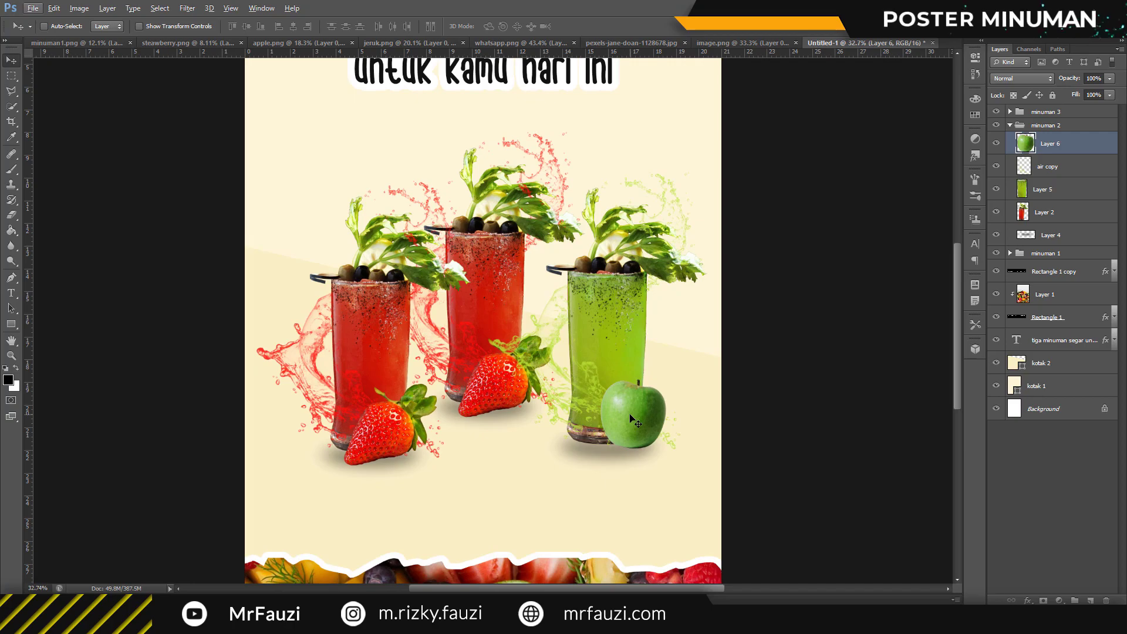
left_click(1048, 236)
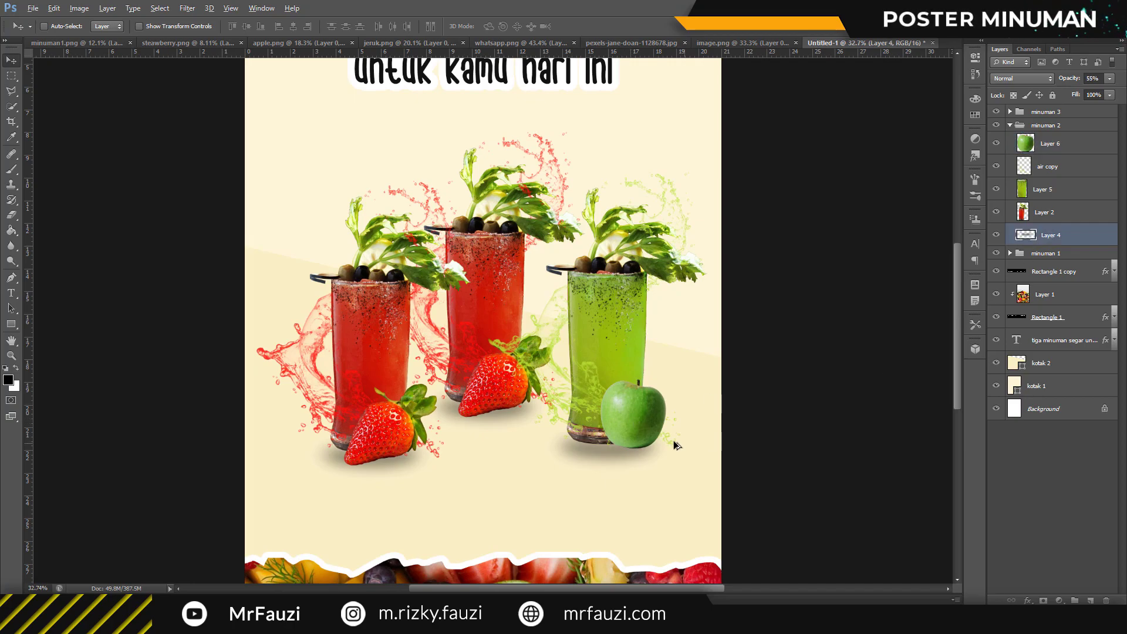
scroll(672, 458, "up", 1)
key("Up")
key("Up")
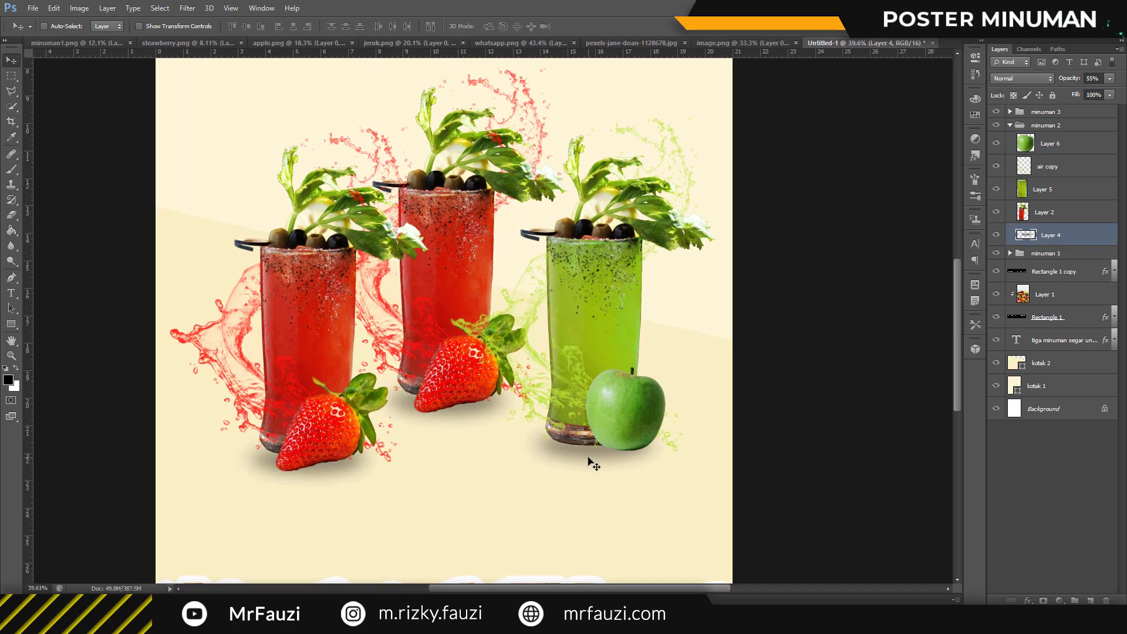
key("Down")
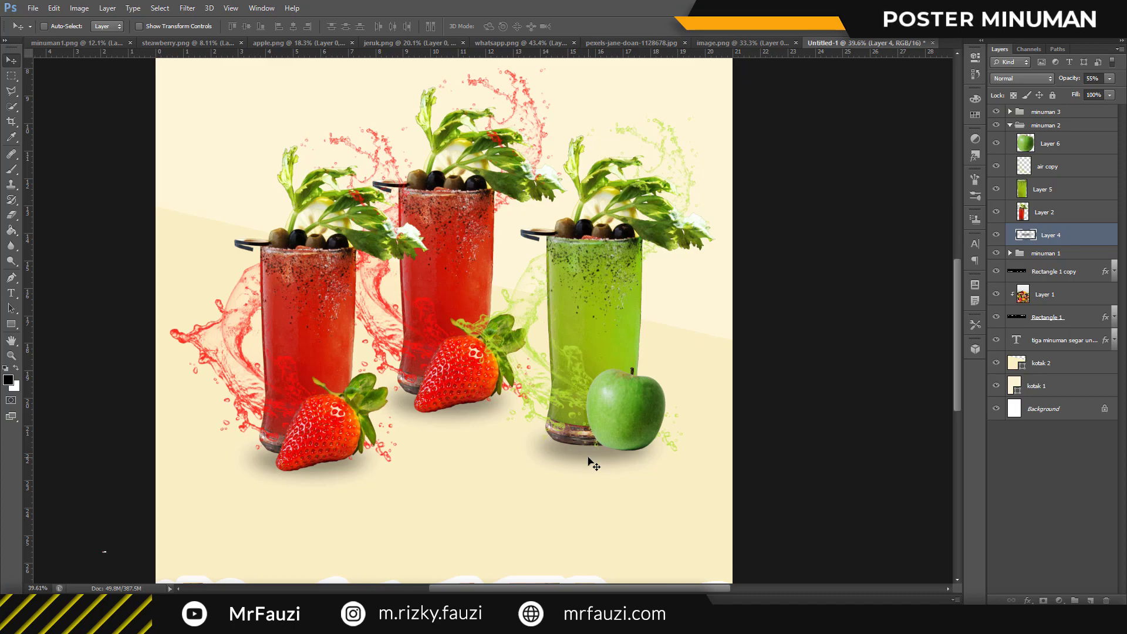
scroll(609, 352, "down", 2)
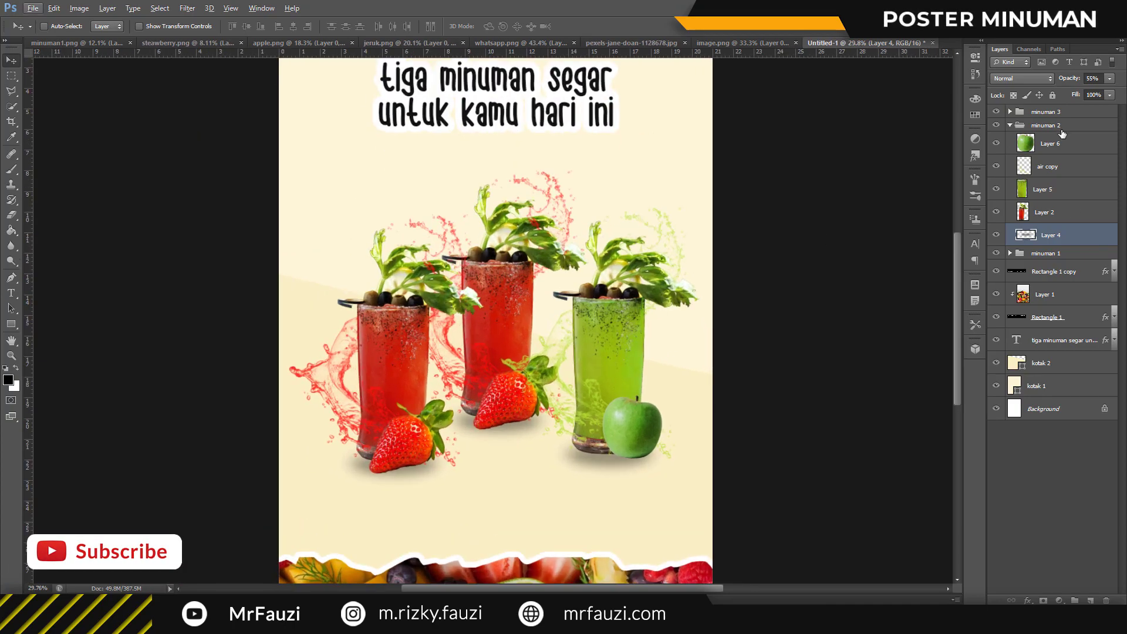
left_click(1073, 113)
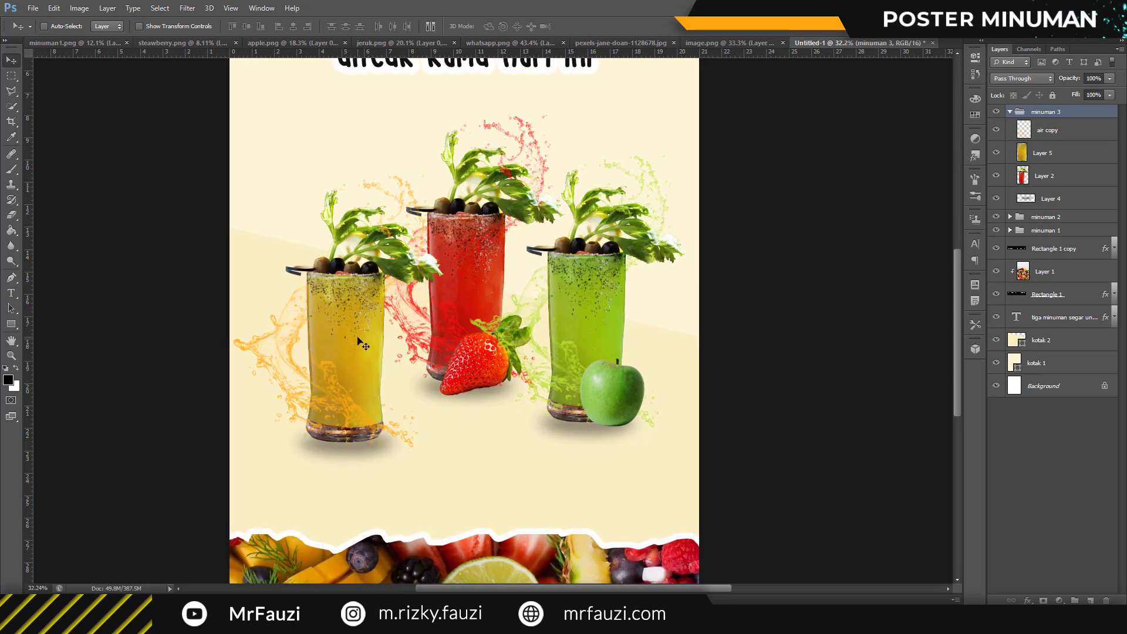
Bring the orange from jeruk.png into the poster and shrink it to about a third.
left_click(265, 44)
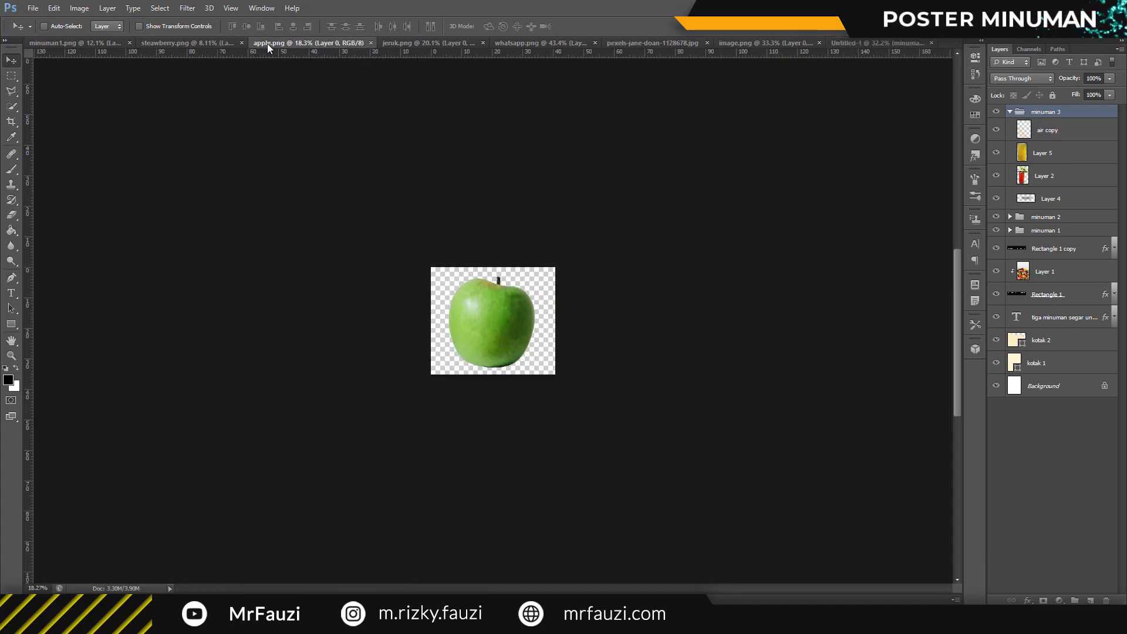
left_click(186, 44)
left_click(404, 44)
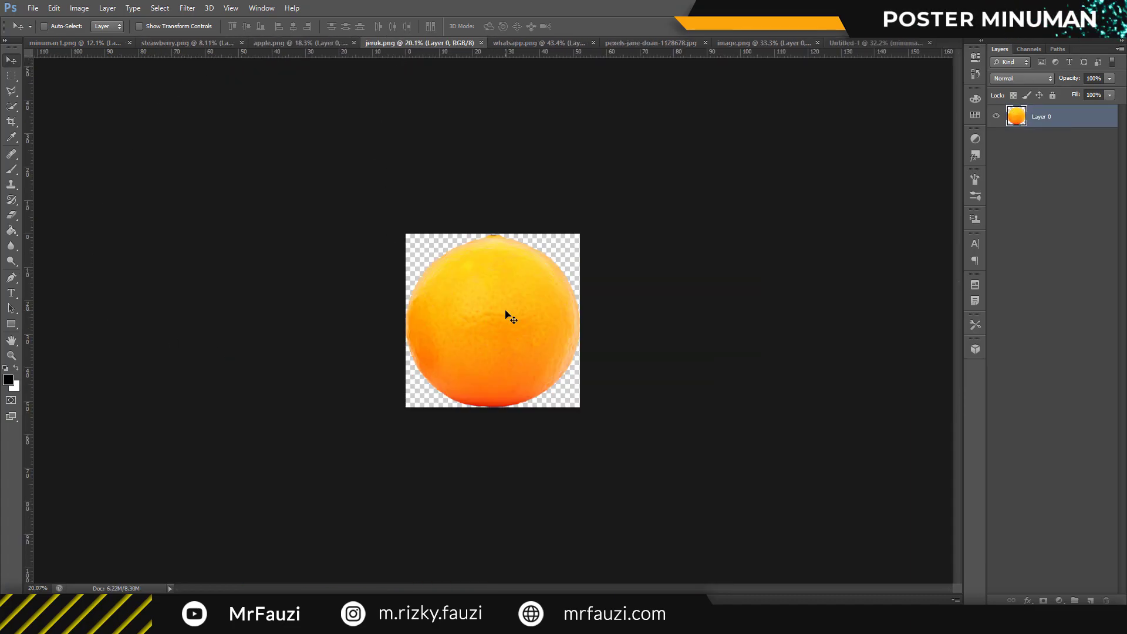
mouse_move(511, 315)
left_mouse_down()
mouse_move(886, 46)
mouse_move(390, 360)
left_mouse_up()
key("ctrl+t")
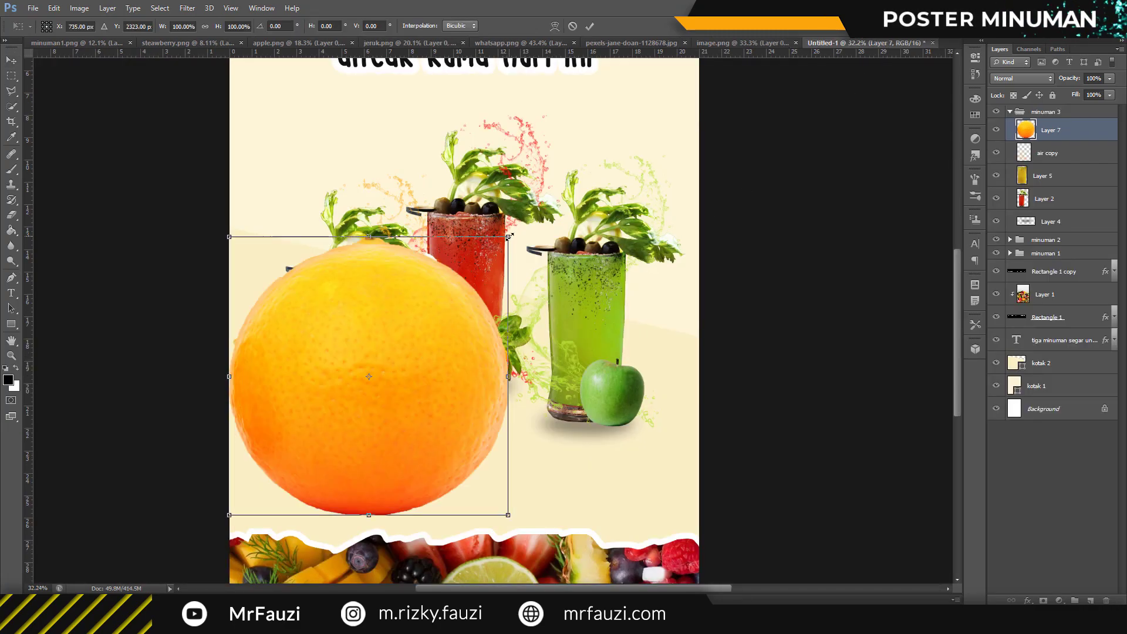
mouse_move(508, 237)
left_mouse_down()
mouse_move(405, 319)
mouse_move(384, 381)
mouse_move(399, 374)
left_mouse_up()
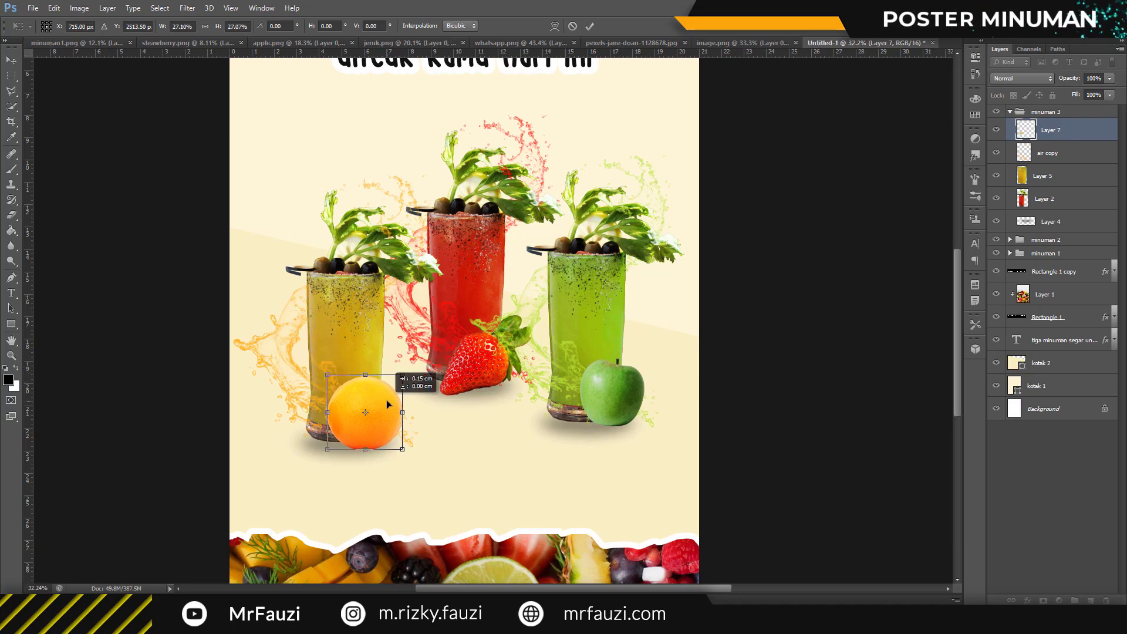
key("Return")
Place the orange at the yellow glass base and collapse the minuman 3 group.
scroll(386, 399, "up", 1)
scroll(387, 400, "up", 2)
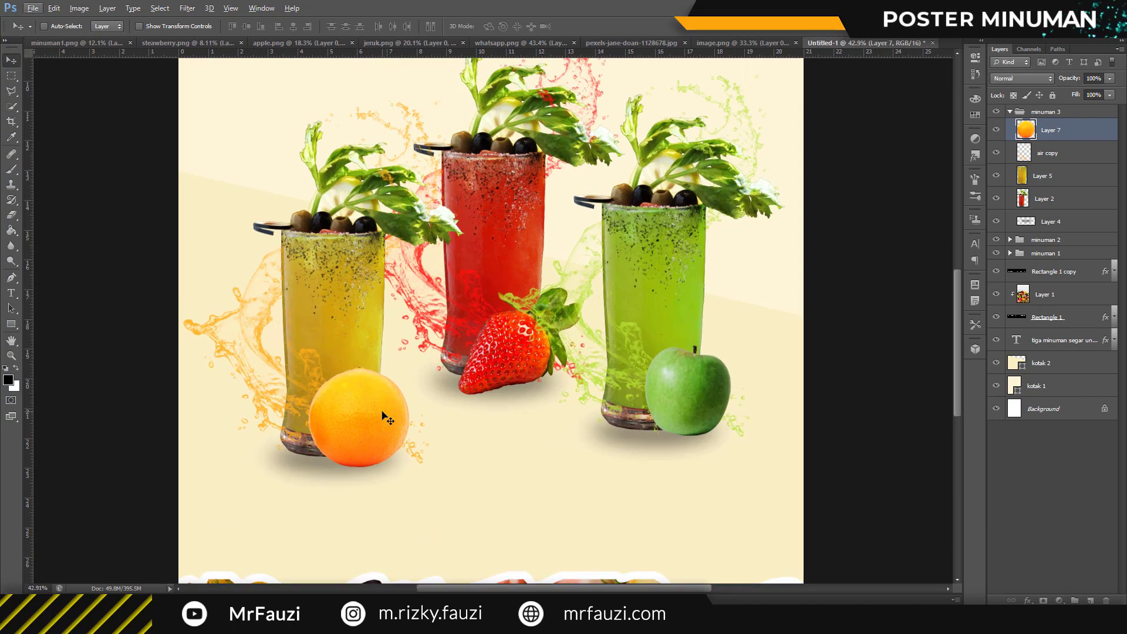
left_click_drag(386, 414, 383, 410)
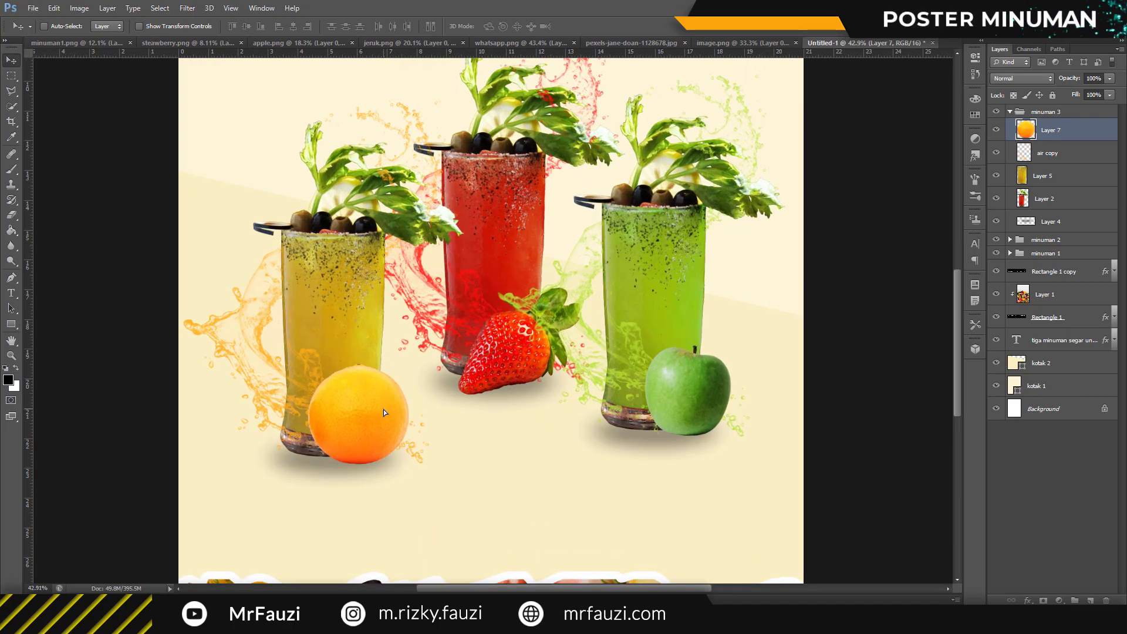
scroll(383, 411, "down", 1)
scroll(383, 411, "down", 1)
scroll(383, 412, "up", 2)
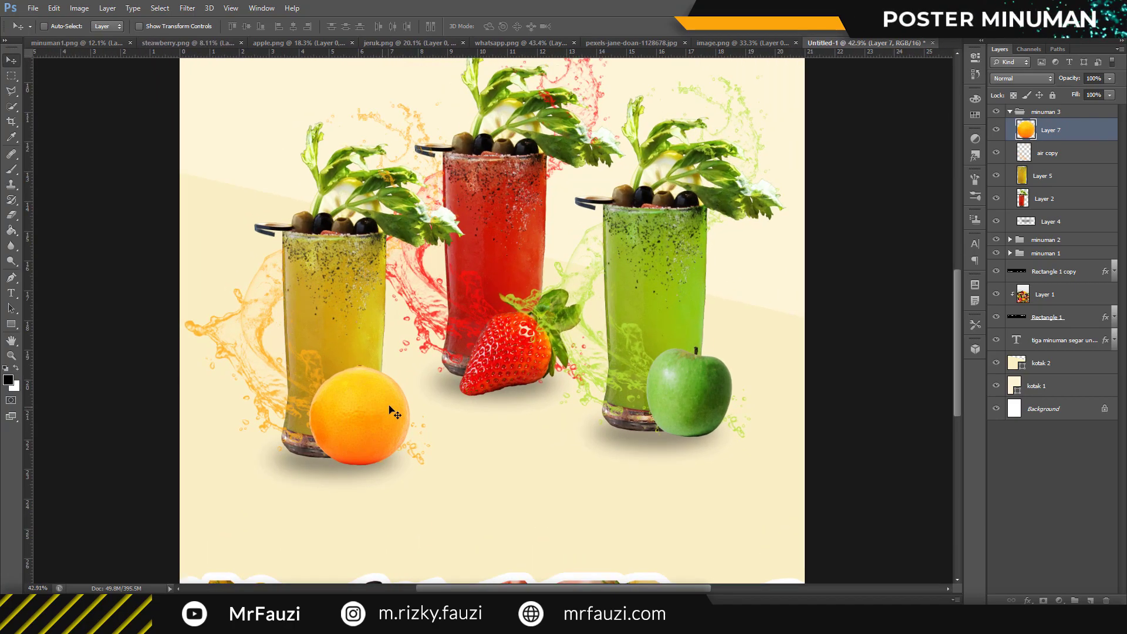
left_click(1010, 112)
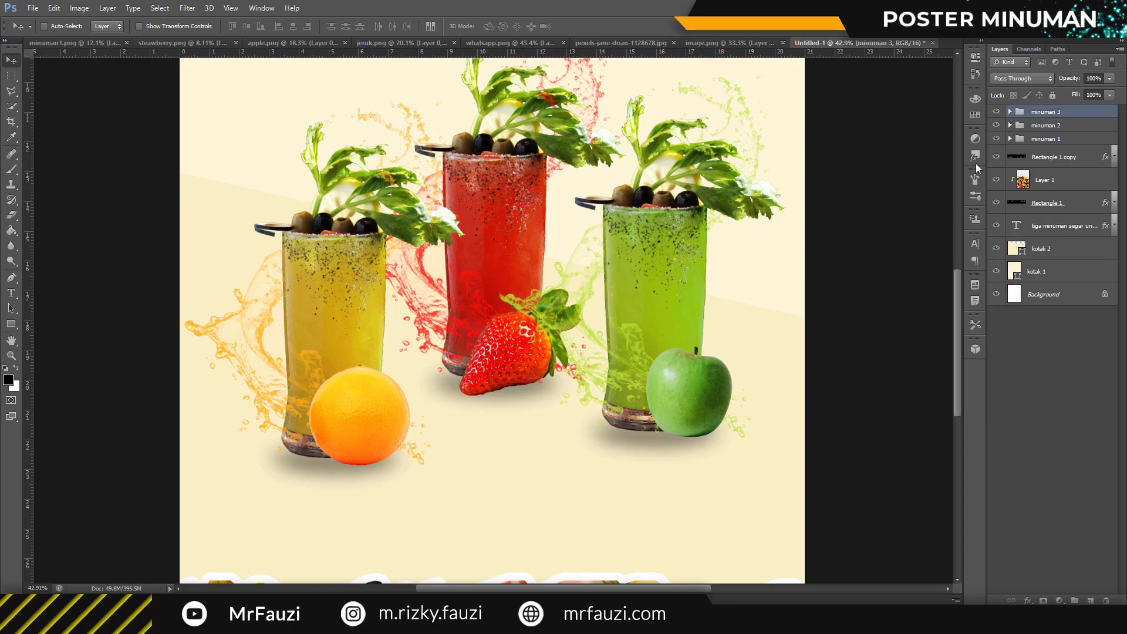
scroll(669, 385, "down", 2)
scroll(564, 379, "down", 1)
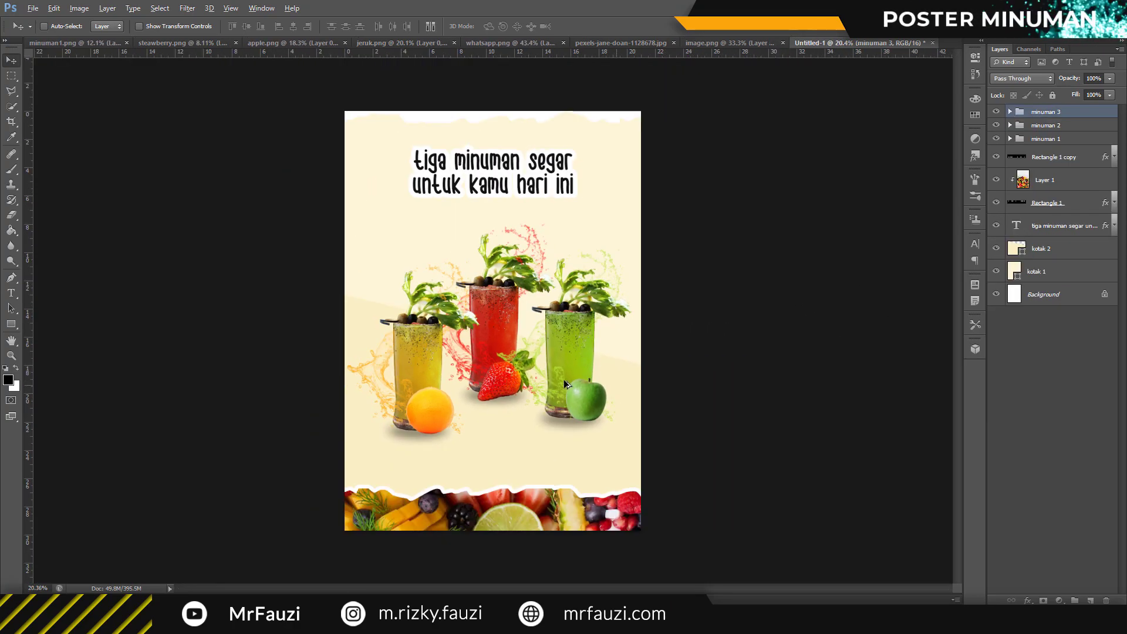
scroll(519, 376, "up", 1)
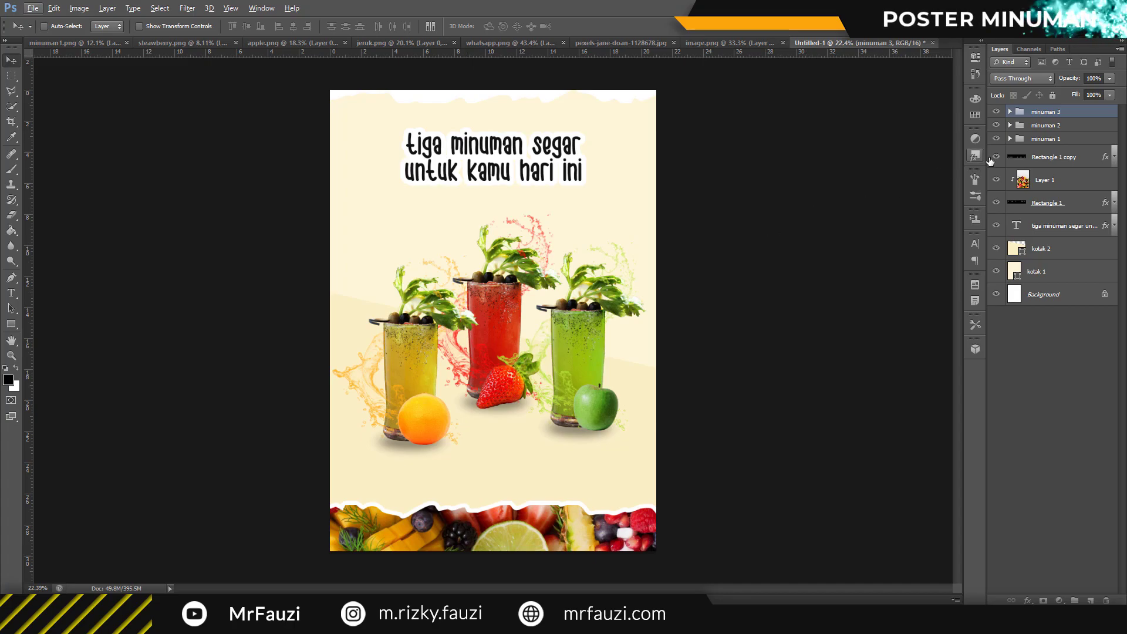
left_click(1060, 139, "shift")
left_click_drag(511, 292, 512, 283)
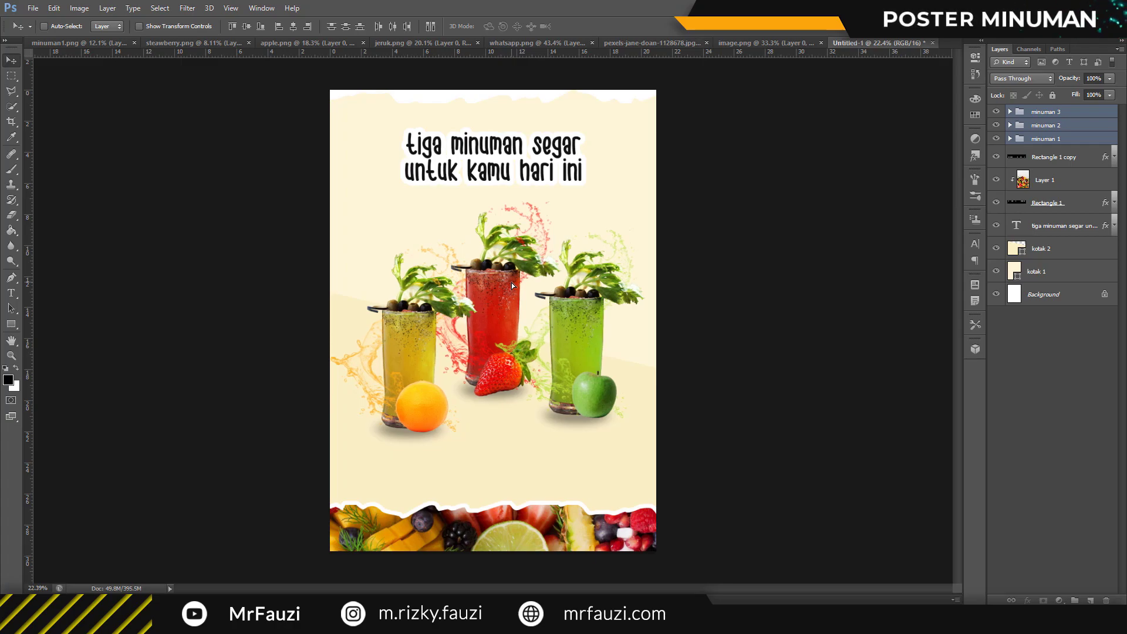
scroll(512, 282, "down", 1)
scroll(512, 282, "up", 1)
scroll(514, 322, "up", 1)
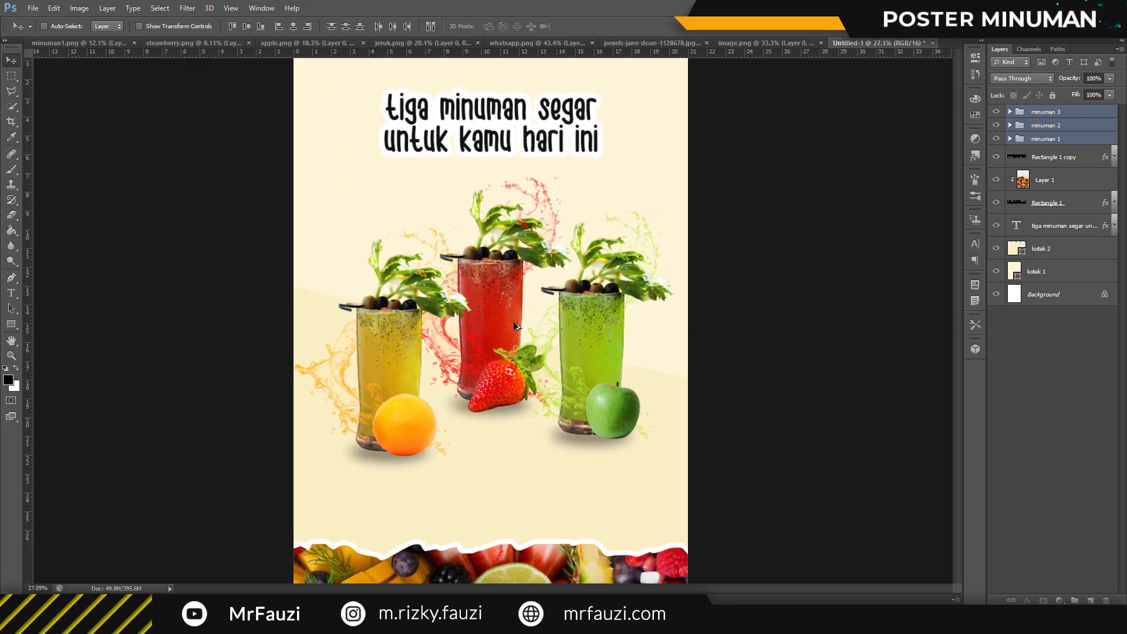
left_click(1070, 112)
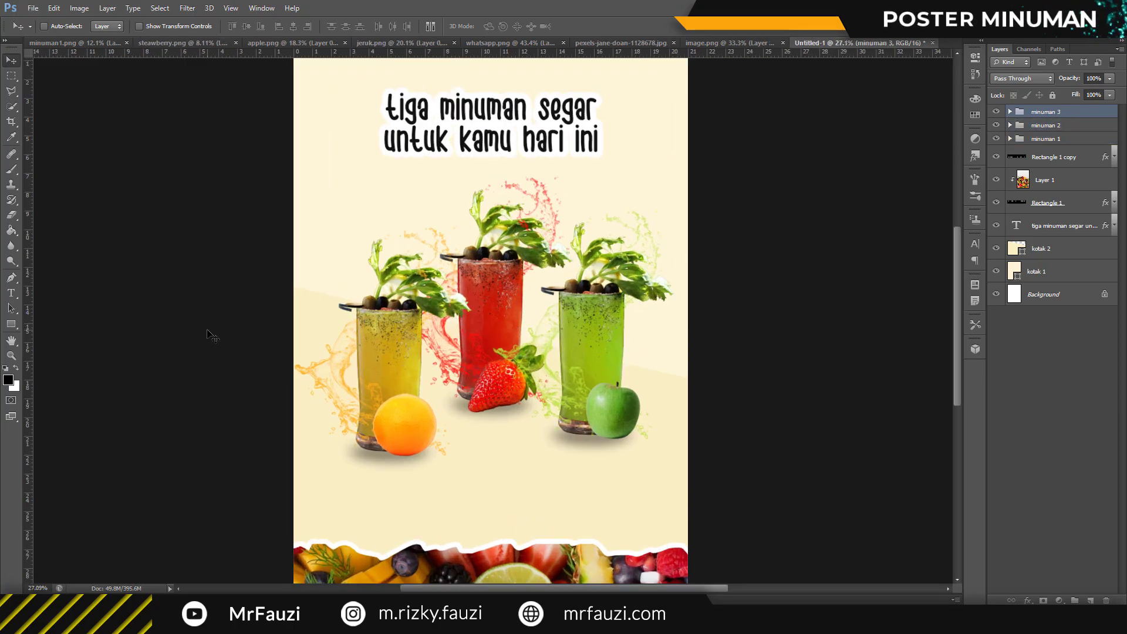
Add 'cuma' text below the glasses and turn a lower copy into the contact phone number.
left_click(13, 294)
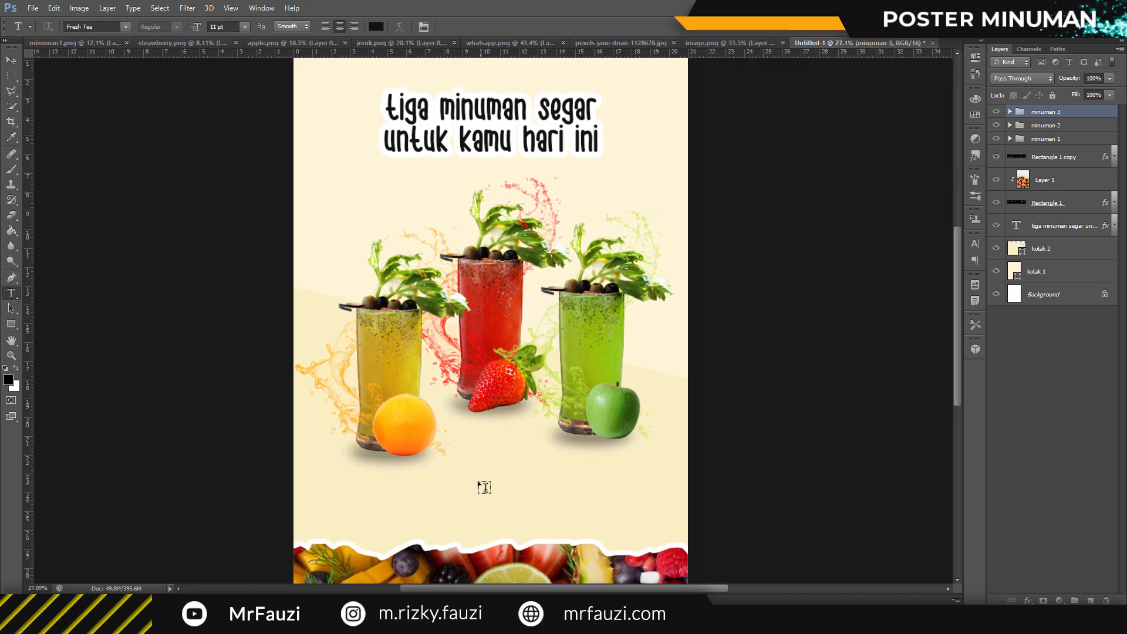
left_click(468, 479)
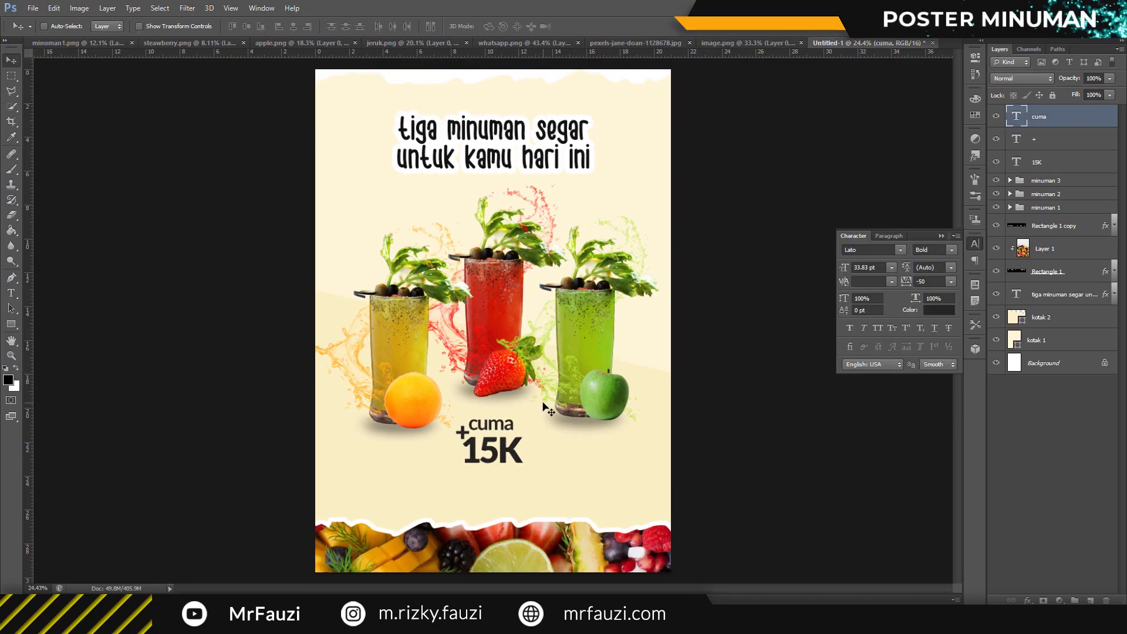
left_click_drag(509, 495, 510, 508)
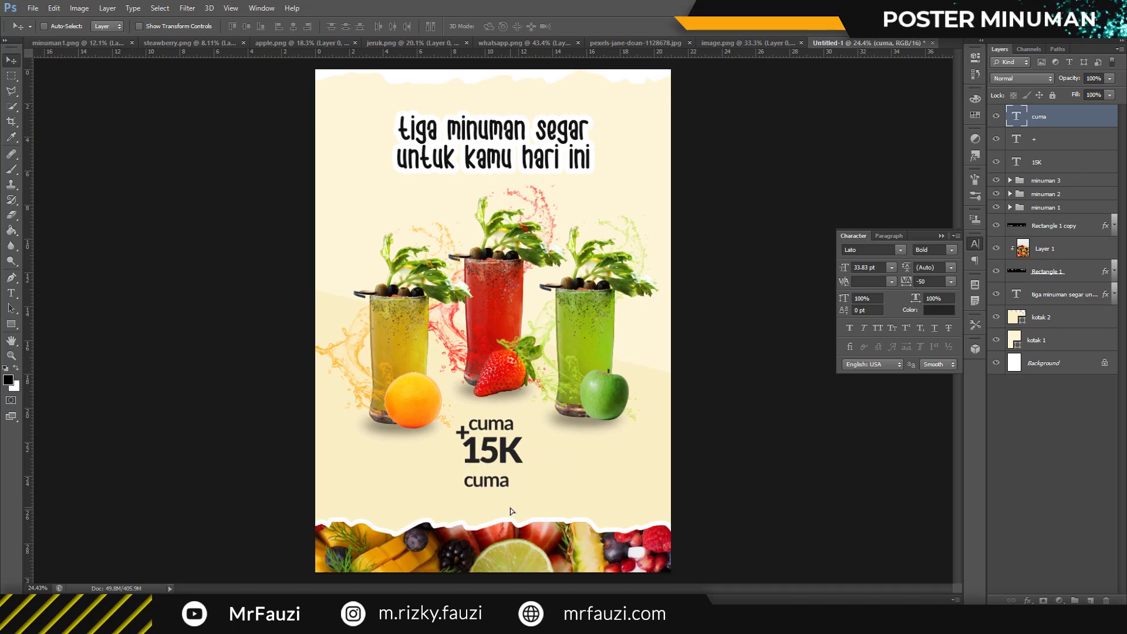
key("t")
left_click(500, 480)
key("ctrl+a")
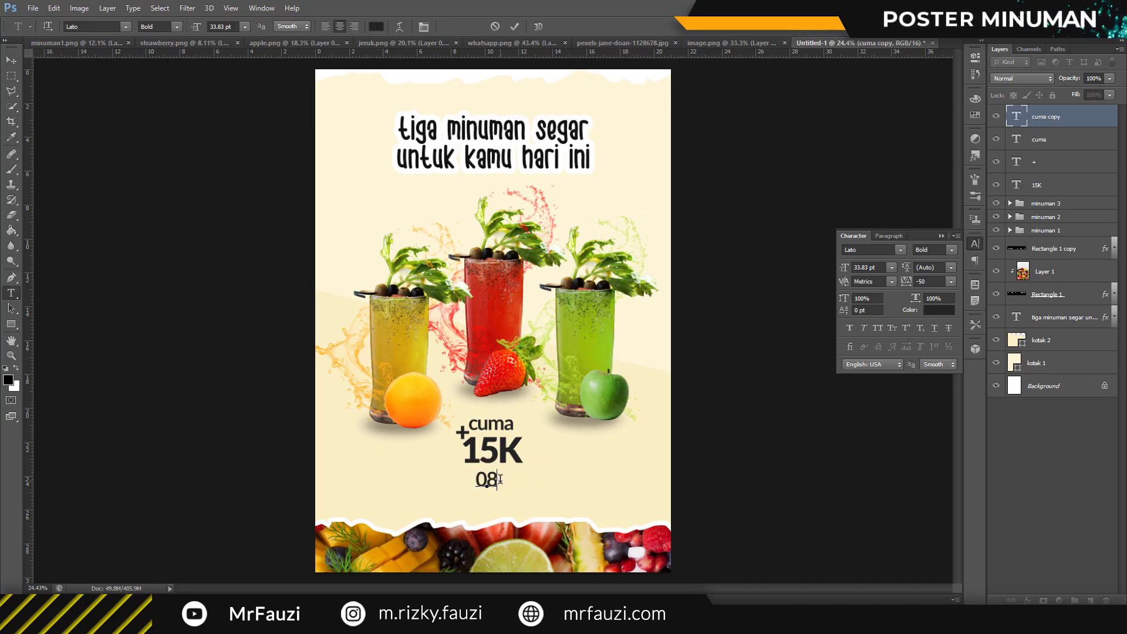
key("ctrl+Return")
Move the phone number up just beneath the price text.
key("ctrl+t")
key("Return")
scroll(528, 495, "up", 1)
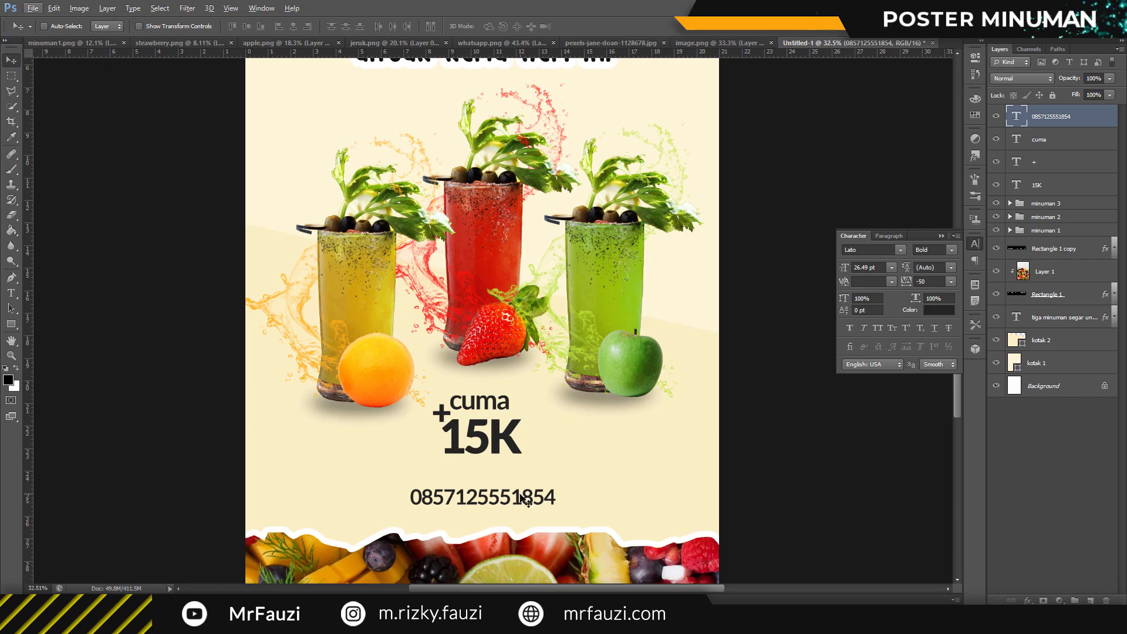
left_click_drag(526, 496, 518, 488)
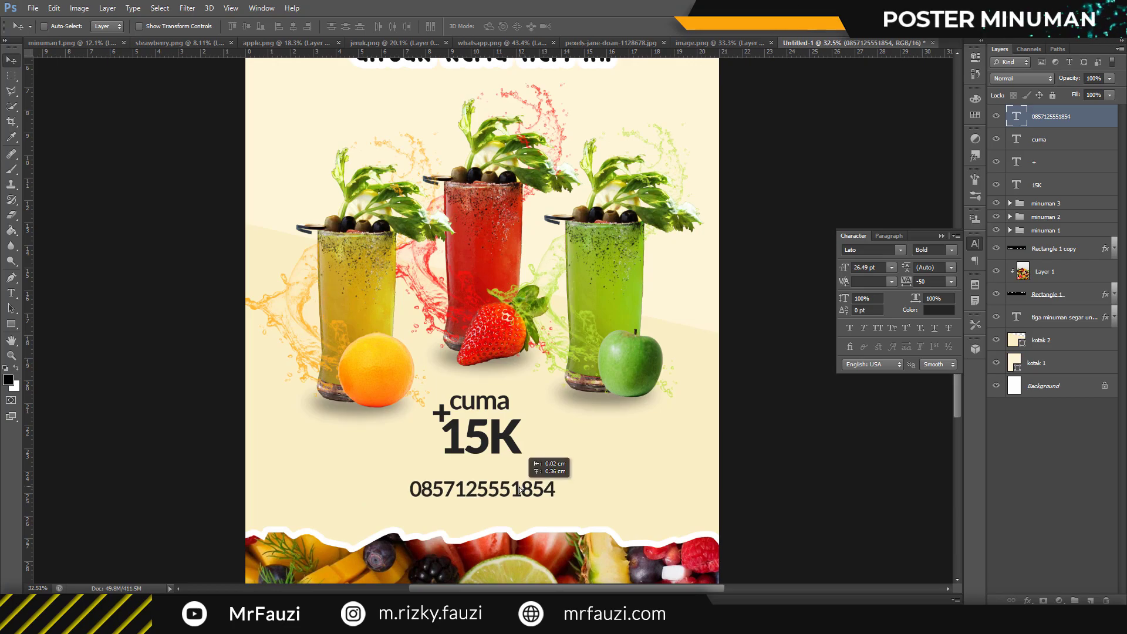
left_click(600, 42)
Bring the WhatsApp logo into the poster, scale it to about 19%, and place it beside the phone number.
left_click(494, 43)
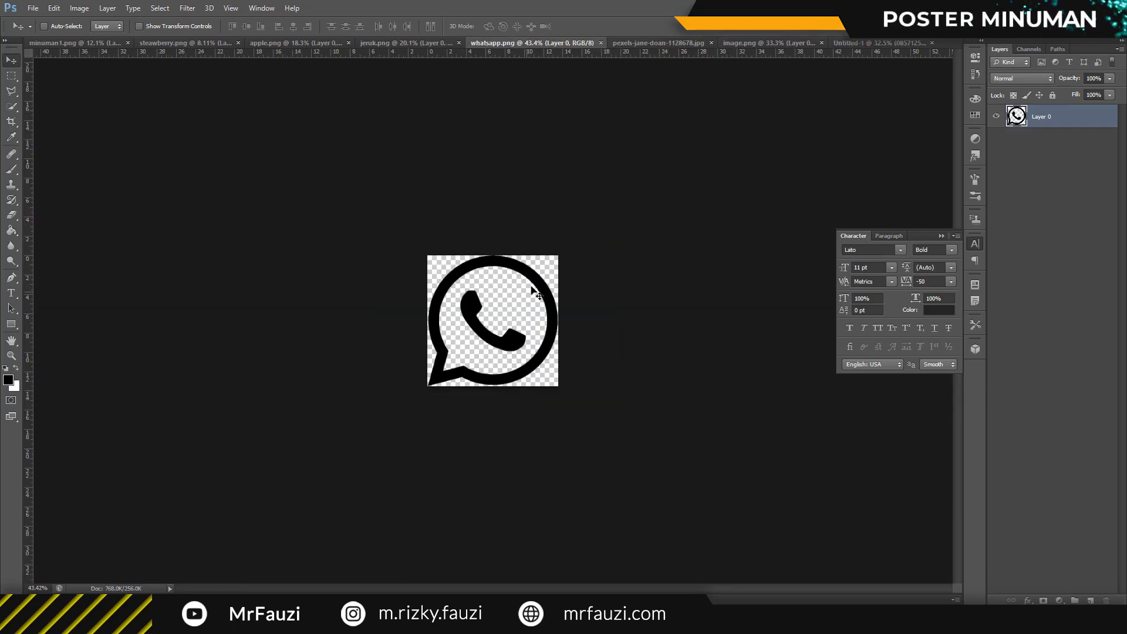
mouse_move(493, 329)
left_mouse_down()
mouse_move(855, 47)
mouse_move(376, 455)
left_mouse_up()
key("ctrl+t")
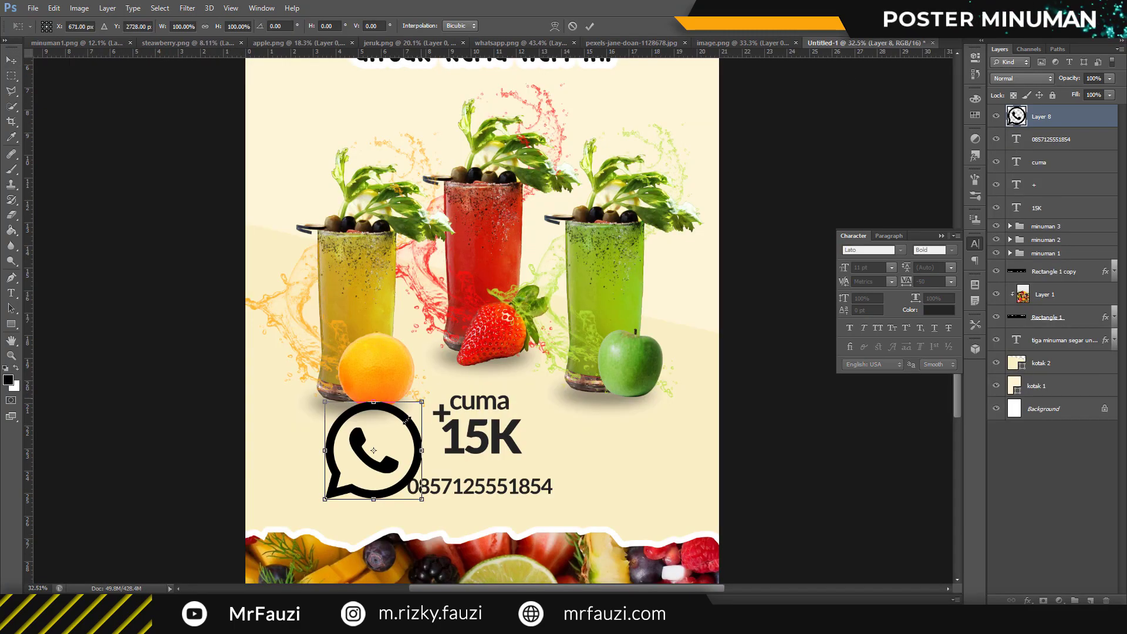
left_click_drag(407, 420, 386, 440)
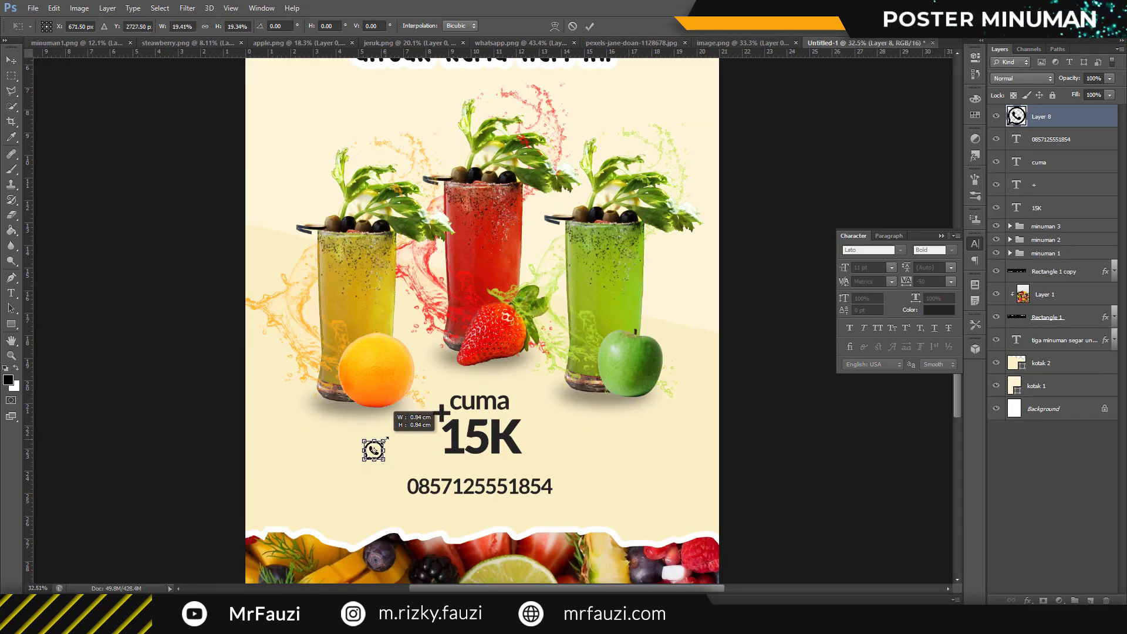
key("Return")
left_click_drag(381, 451, 394, 487)
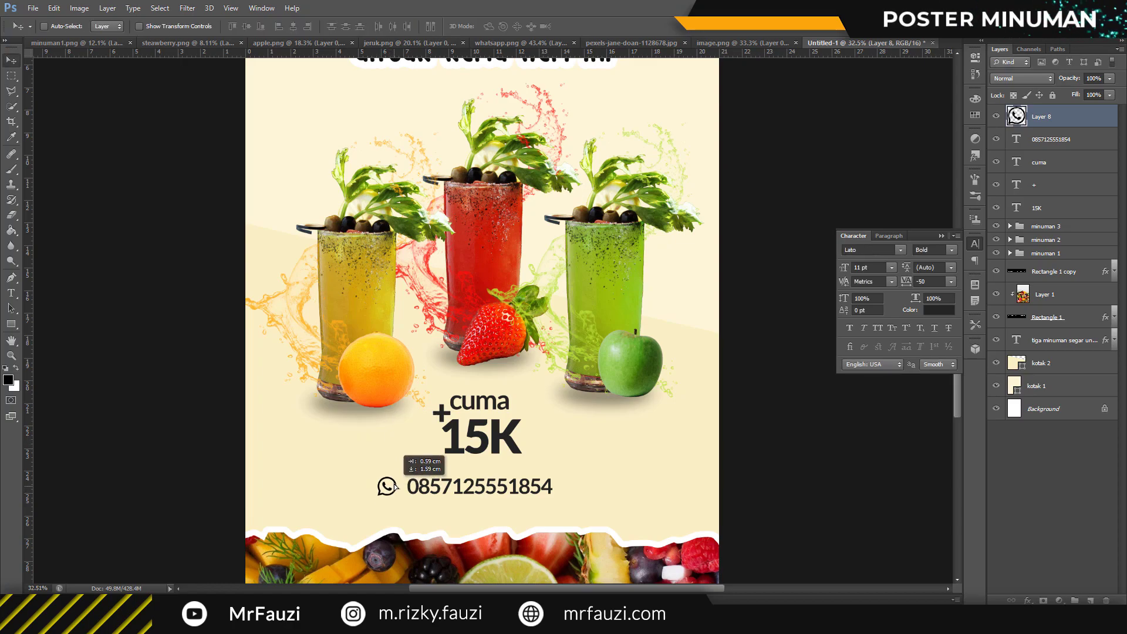
Select the phone number layer together with the WhatsApp logo.
scroll(395, 487, "up", 2)
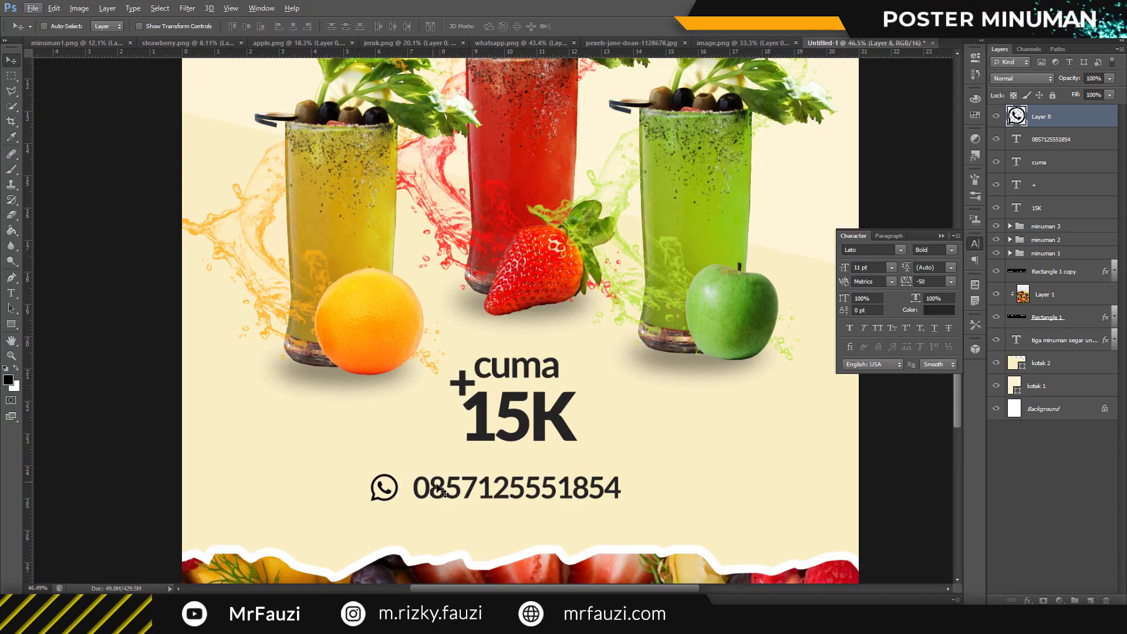
left_click(1084, 135, "shift")
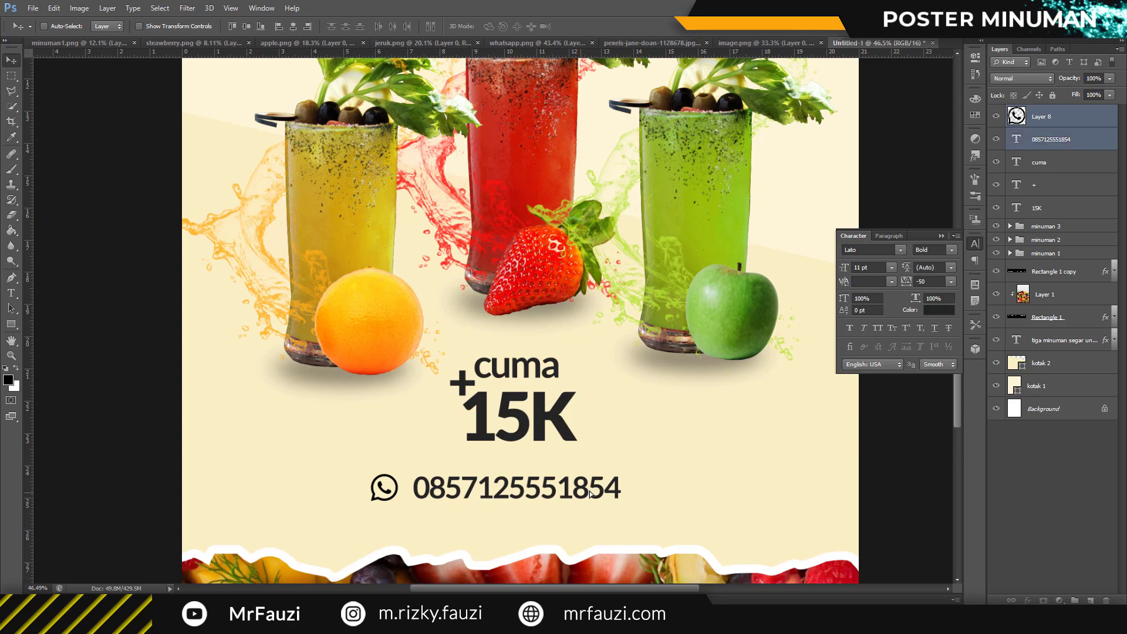
scroll(598, 498, "down", 3)
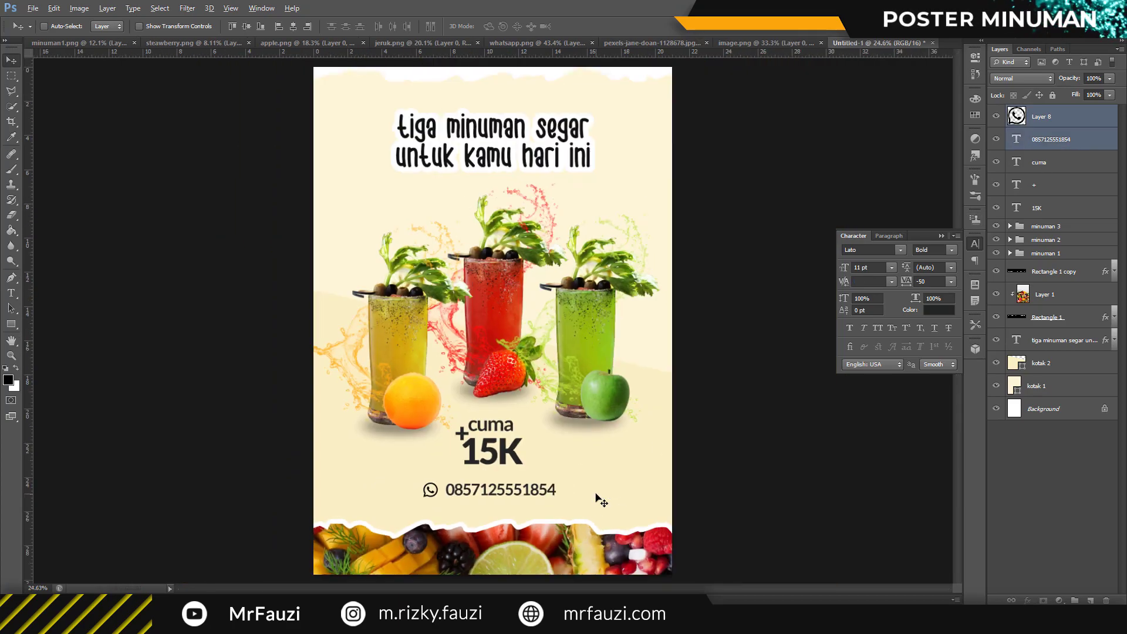
scroll(559, 496, "down", 2)
scroll(560, 498, "up", 1)
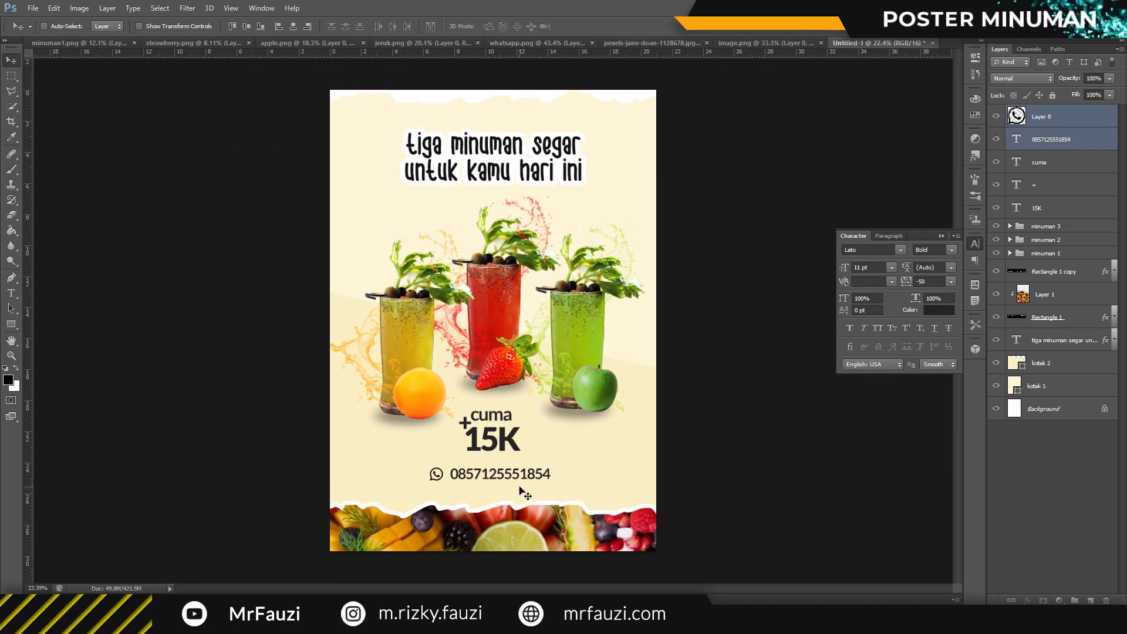
scroll(521, 492, "up", 1)
Scale the cuma, + and 15K price layers up to about 123%.
left_click(1086, 163)
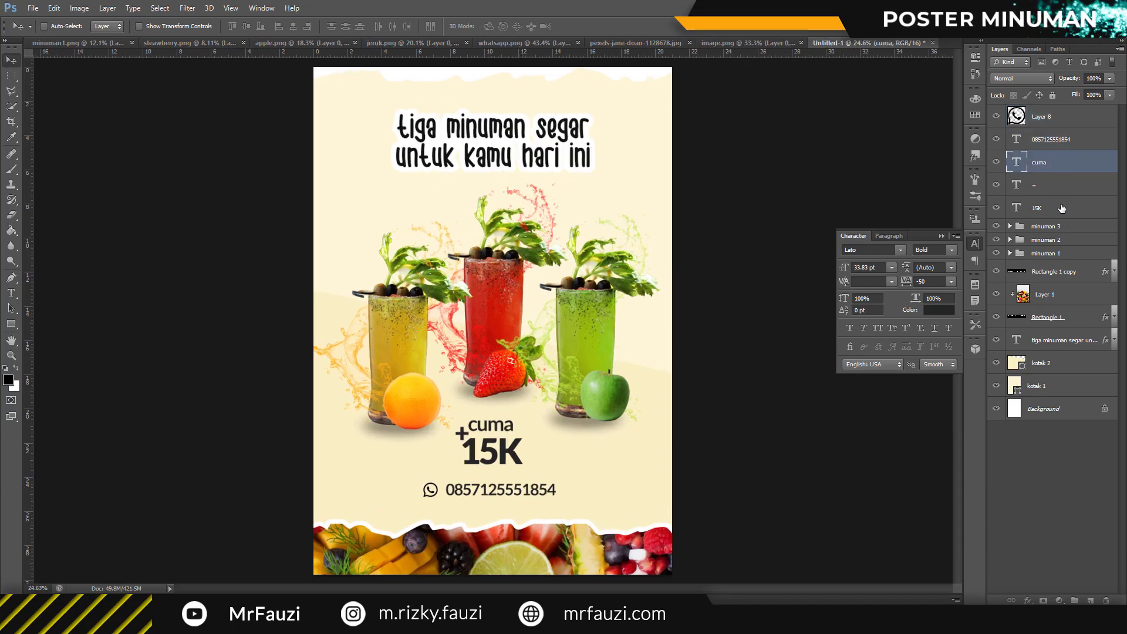
left_click(1074, 208, "shift")
key("ctrl+t")
left_click_drag(523, 417, 530, 415)
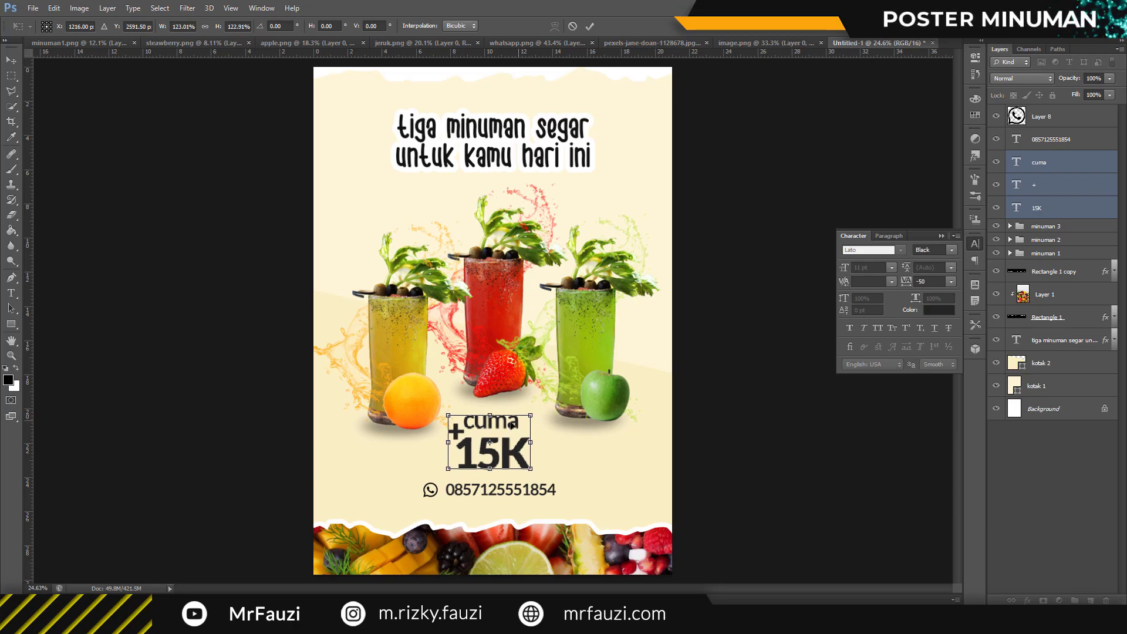
key("Return")
Reposition the enlarged price text and copy the word 'cuma' to the poster's top.
scroll(505, 424, "up", 1)
scroll(505, 424, "up", 1)
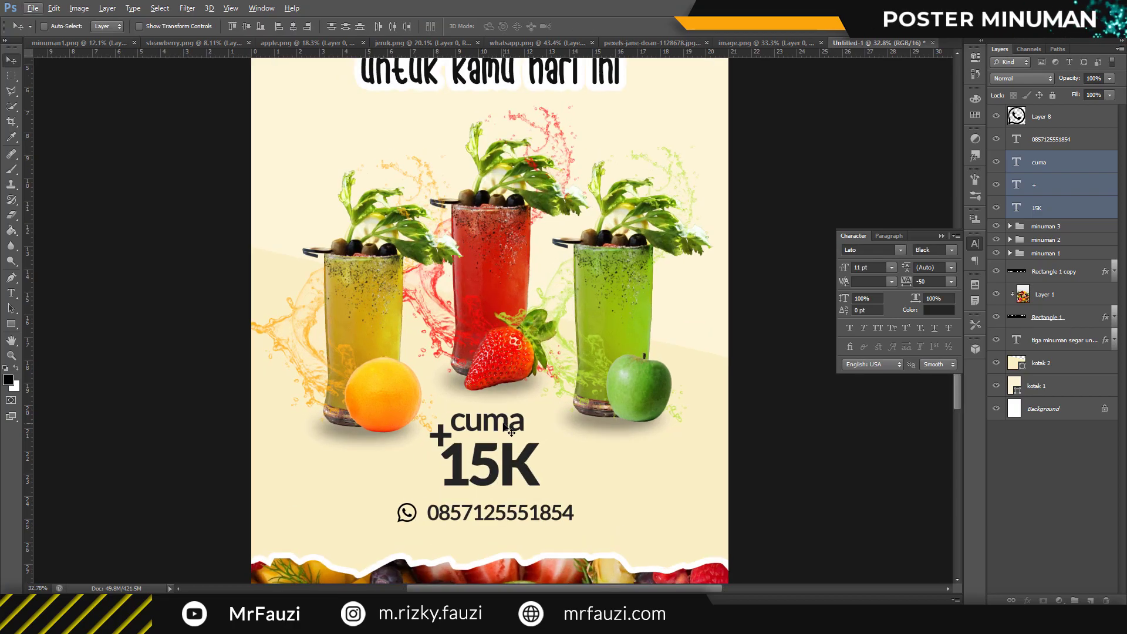
mouse_move(505, 421)
left_mouse_down()
mouse_move(504, 141)
mouse_move(481, 132)
left_mouse_up()
scroll(608, 154, "down", 3)
left_click(1048, 161)
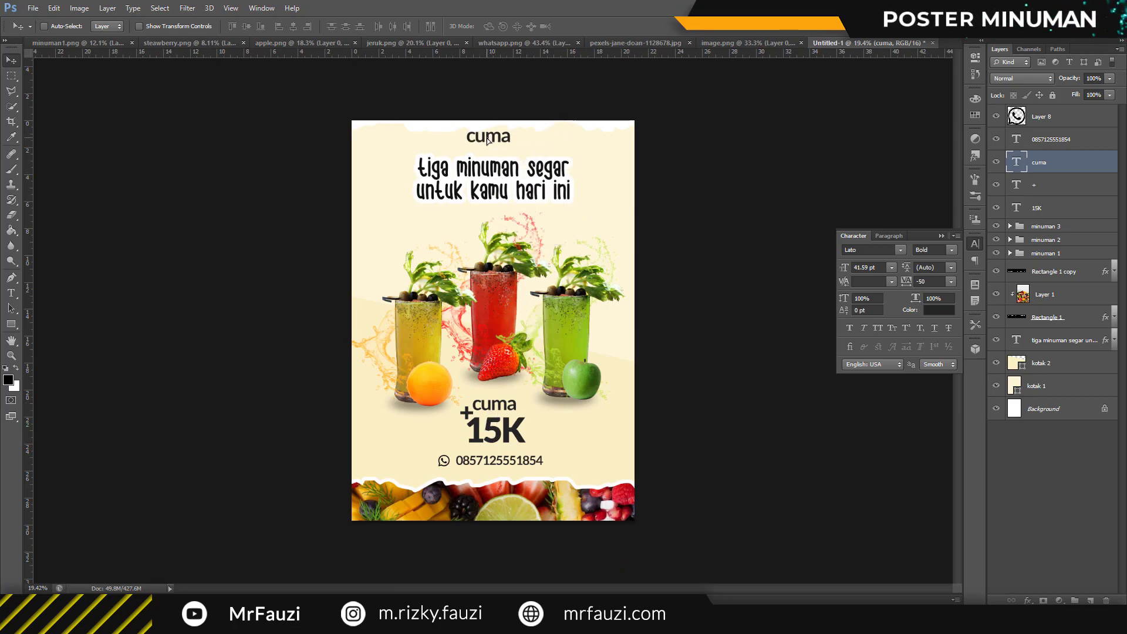
Retype the top word as 'nama toko' in Lato Regular.
key("t")
double_click(487, 136)
type("nama toko")
key("ctrl+Return")
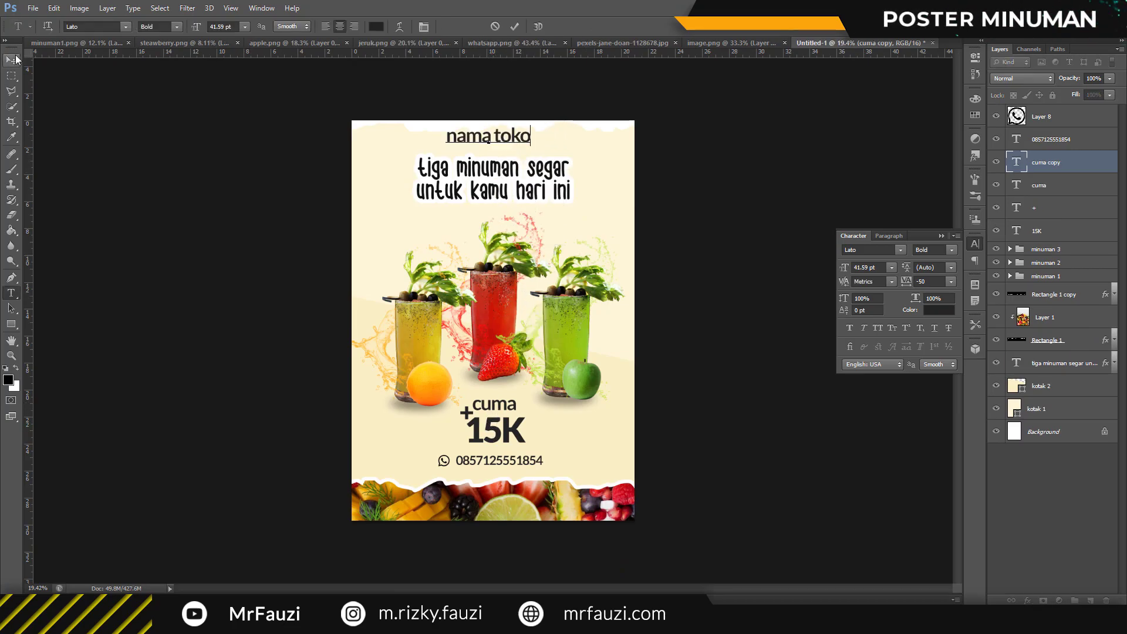
key("v")
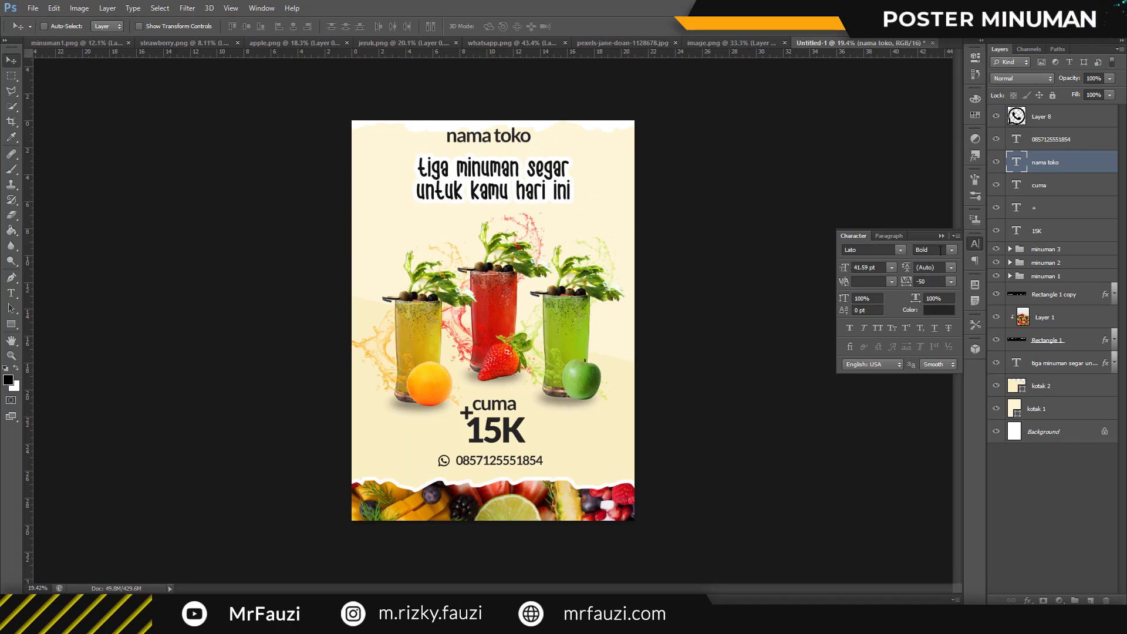
left_click(952, 249)
left_click(928, 305)
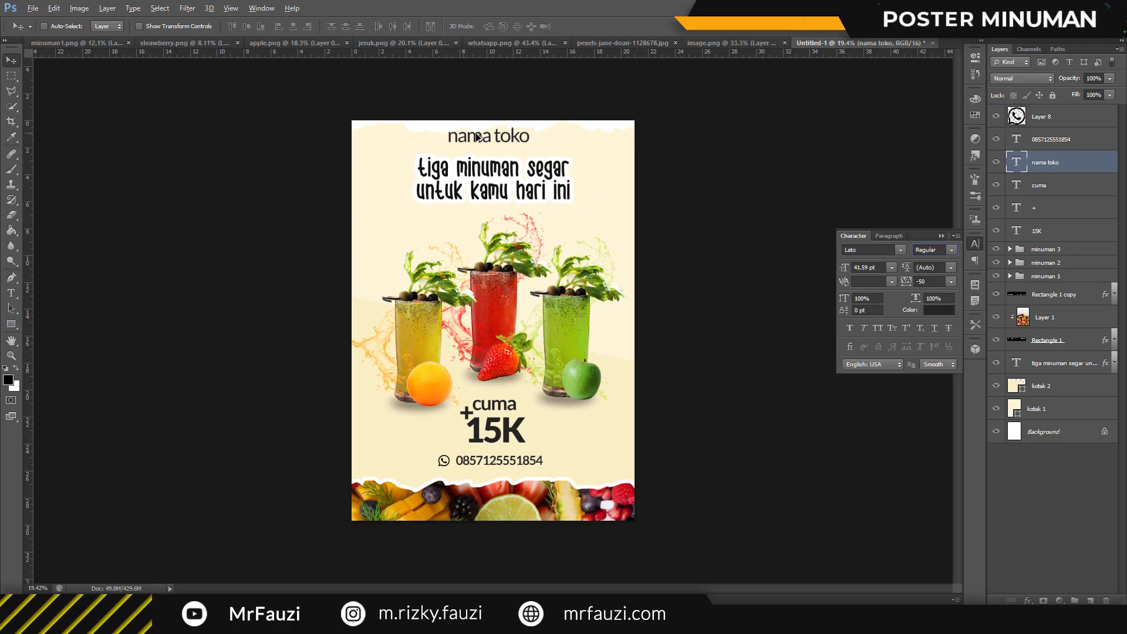
Centre 'nama toko' horizontally by aligning it with the Background layer.
scroll(533, 149, "up", 3)
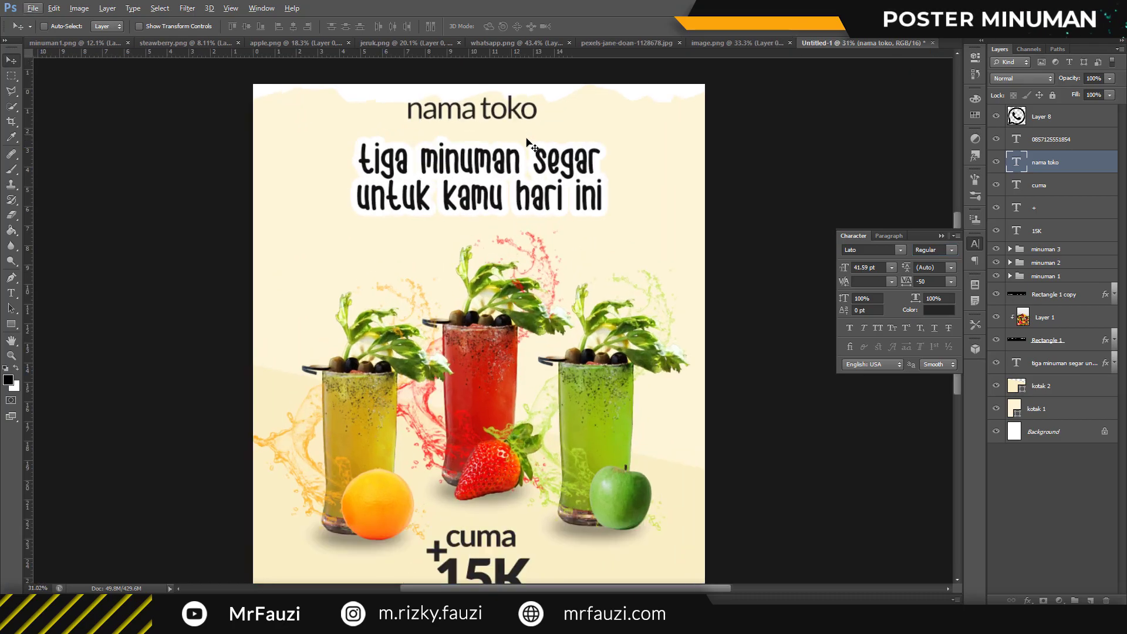
left_click_drag(516, 110, 534, 117)
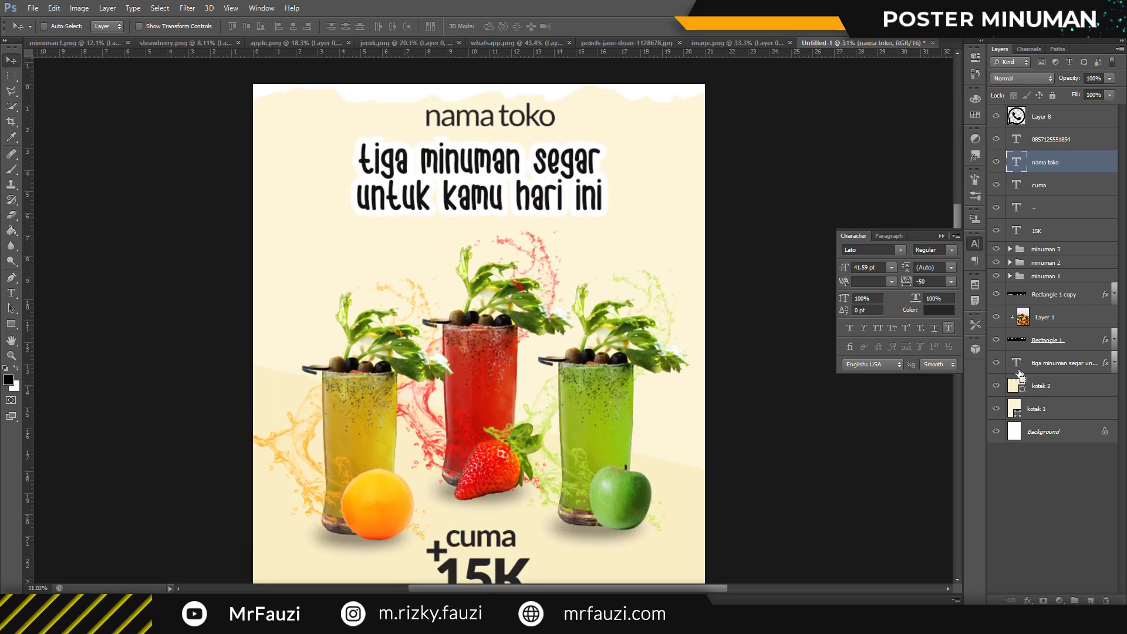
left_click(1051, 431, "ctrl")
left_click(293, 26)
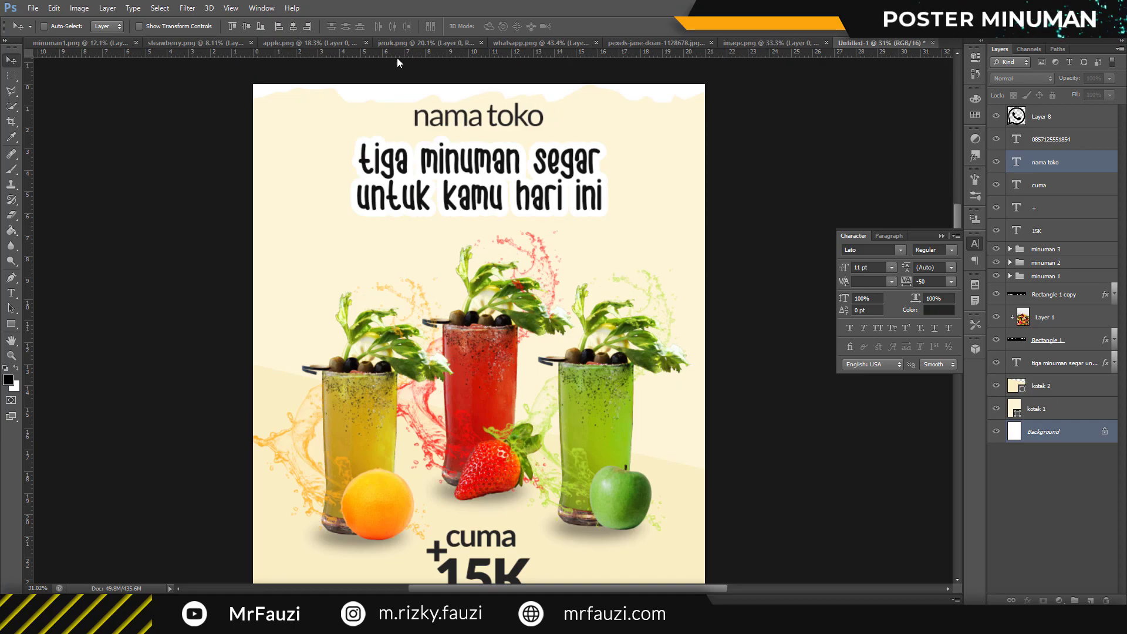
left_click(1073, 164)
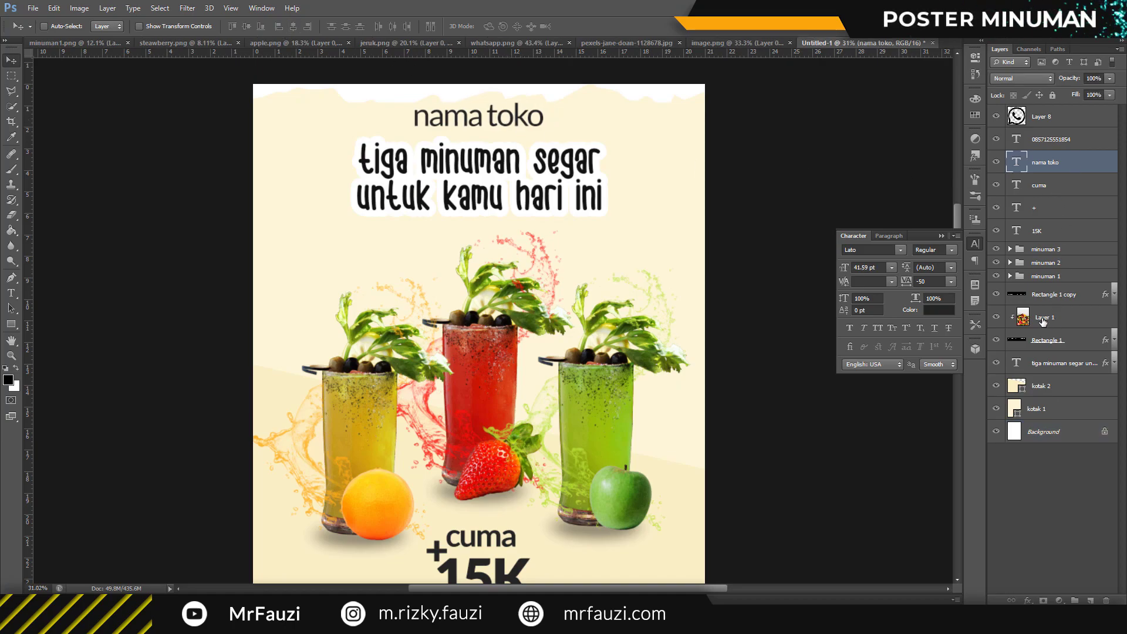
left_click(1040, 365)
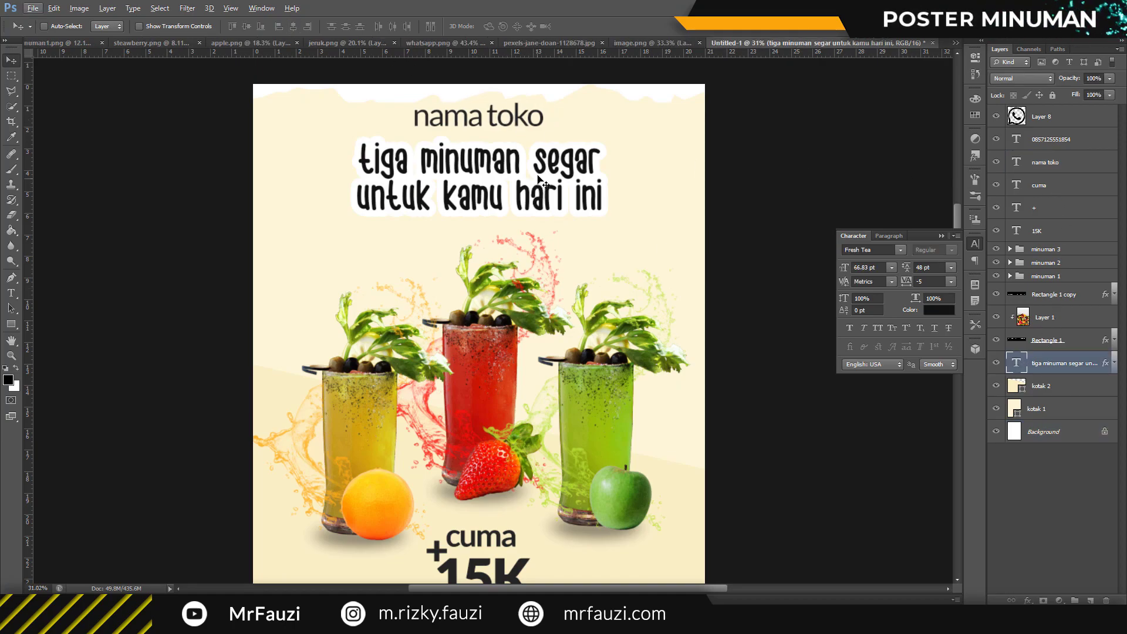
Lower the headline about 0.68 cm and close the Character panel.
left_click_drag(539, 179, 539, 193)
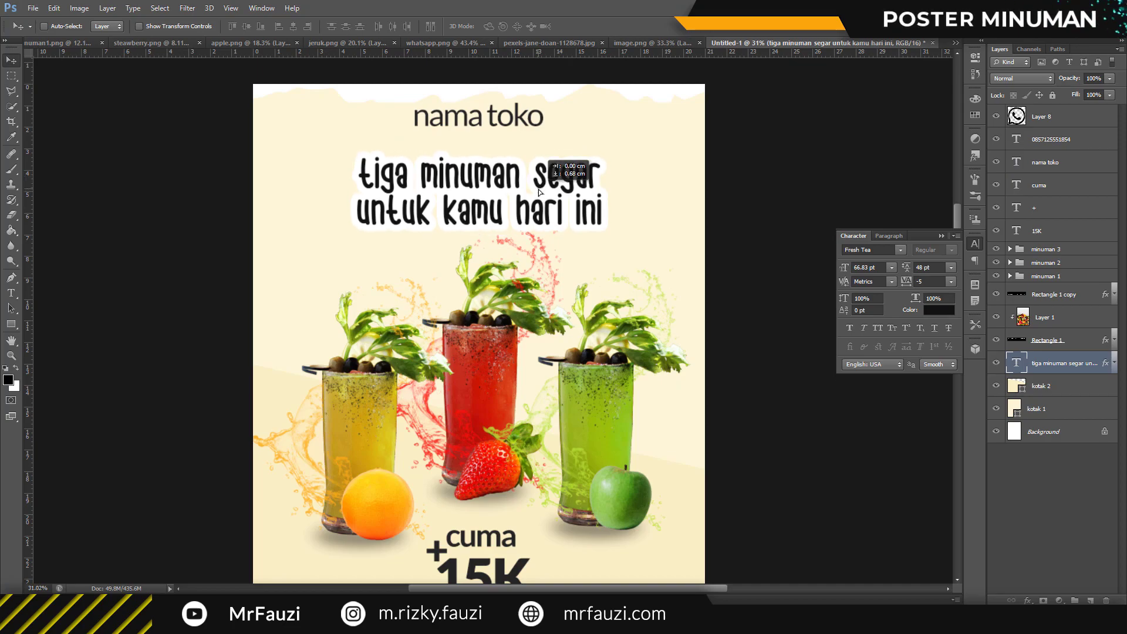
scroll(539, 193, "down", 2)
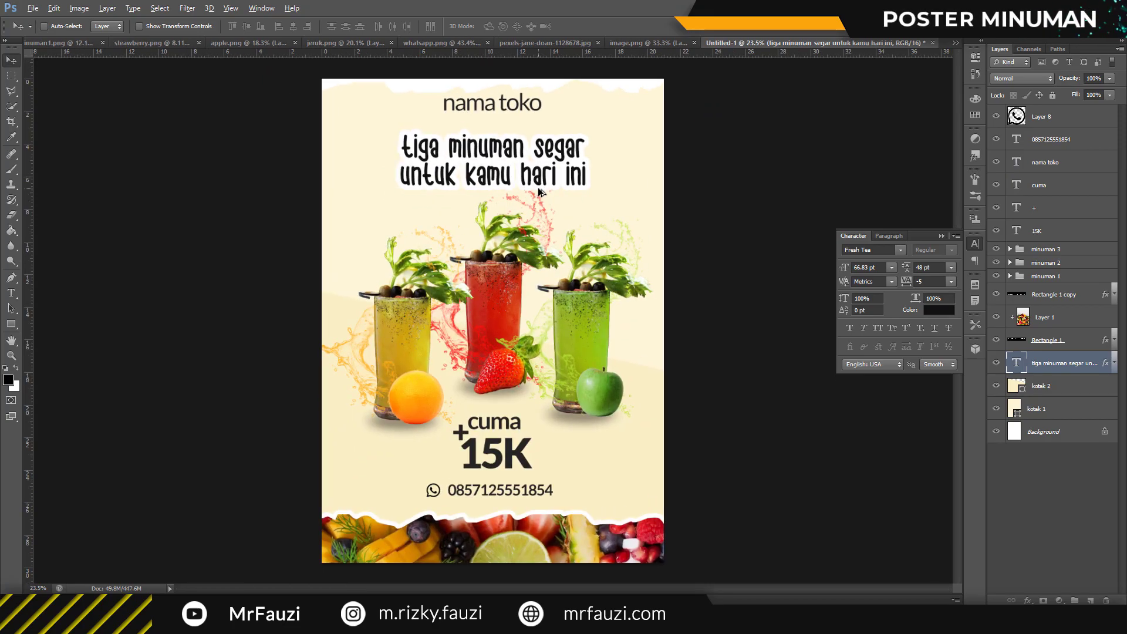
scroll(536, 288, "up", 1)
scroll(536, 287, "down", 1)
scroll(536, 288, "down", 1)
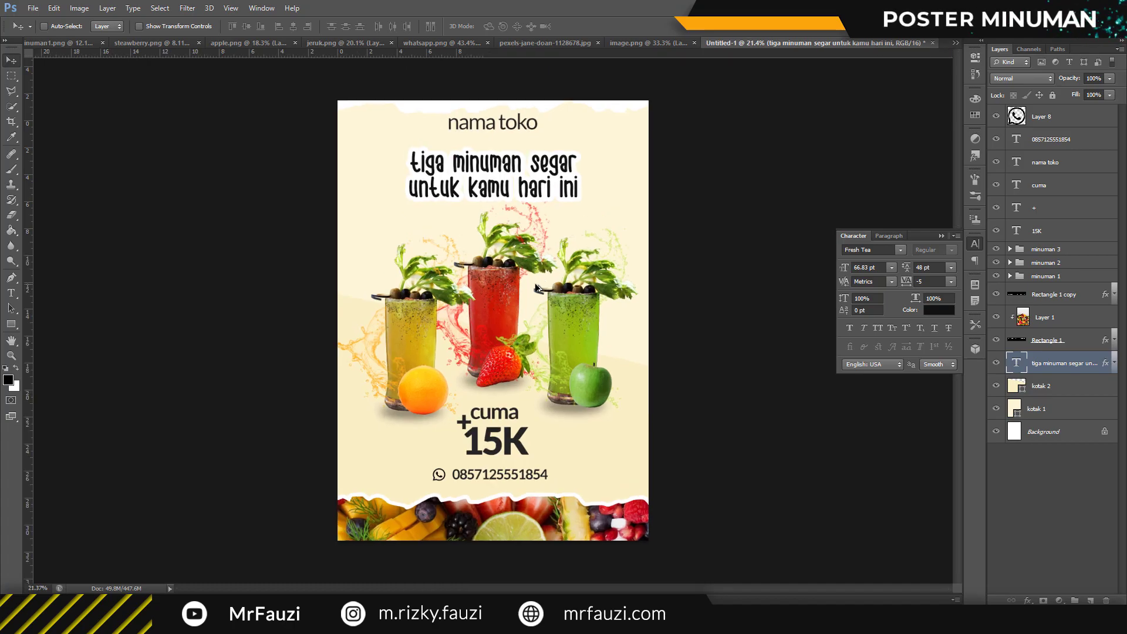
left_click(979, 240)
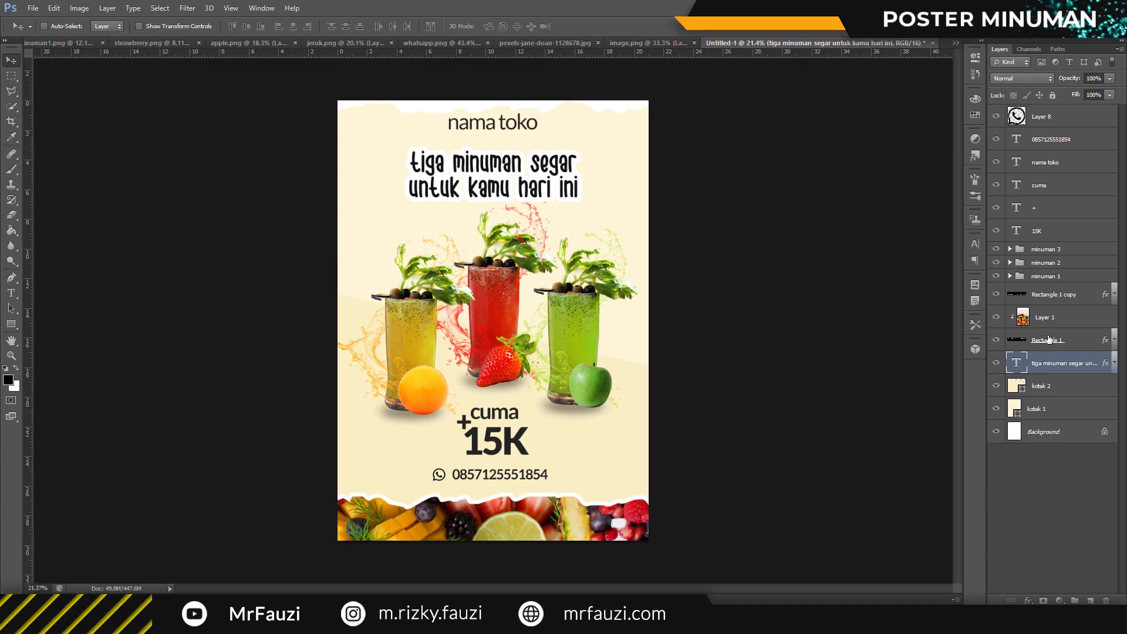
Duplicate the Rectangle 1 copy torn strip and rotate it vertical onto the right edge.
left_click(1054, 298)
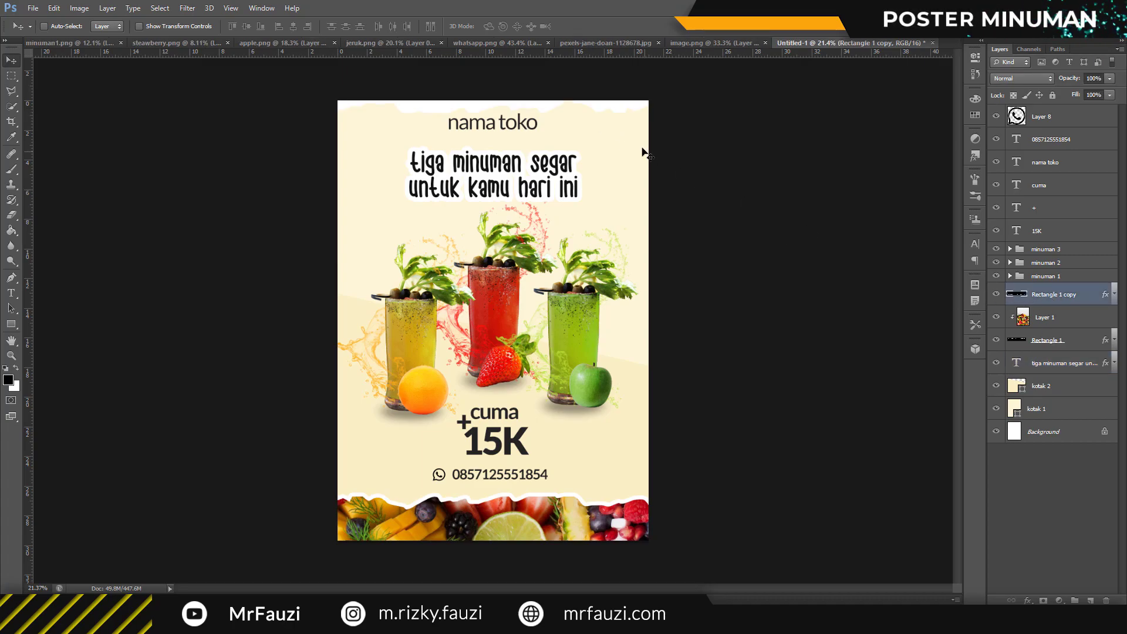
left_click_drag(614, 111, 646, 176)
key("ctrl+t")
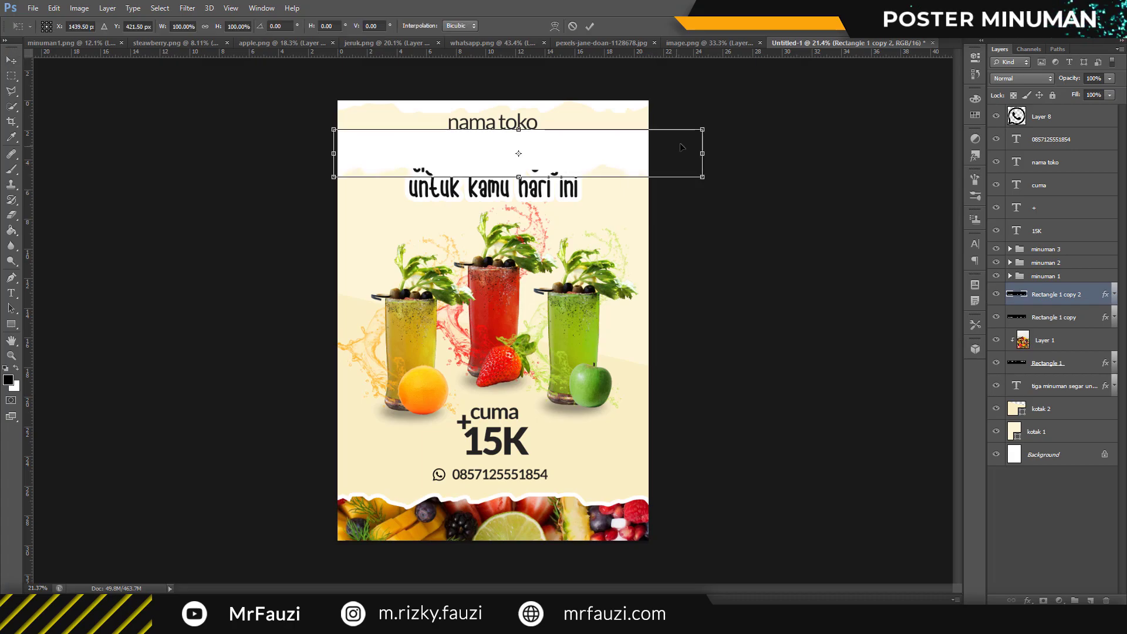
left_click_drag(718, 126, 517, 284)
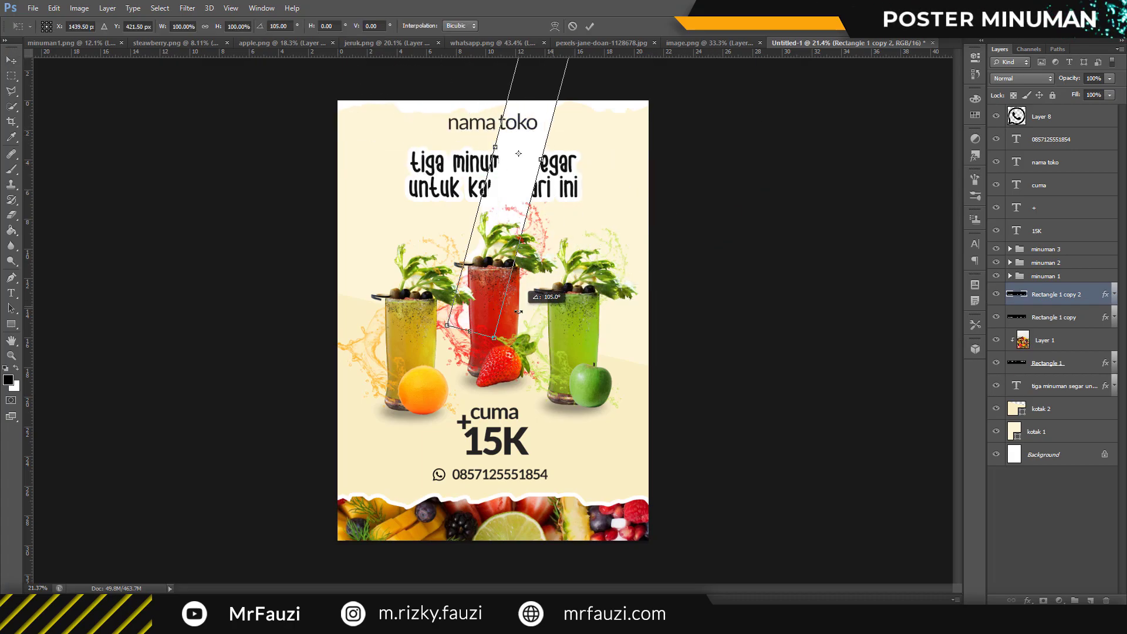
mouse_move(516, 233)
left_mouse_down()
mouse_move(702, 154)
mouse_move(546, 352)
left_mouse_up()
mouse_move(559, 207)
left_mouse_down()
mouse_move(688, 284)
mouse_move(668, 318)
mouse_move(671, 309)
left_mouse_up()
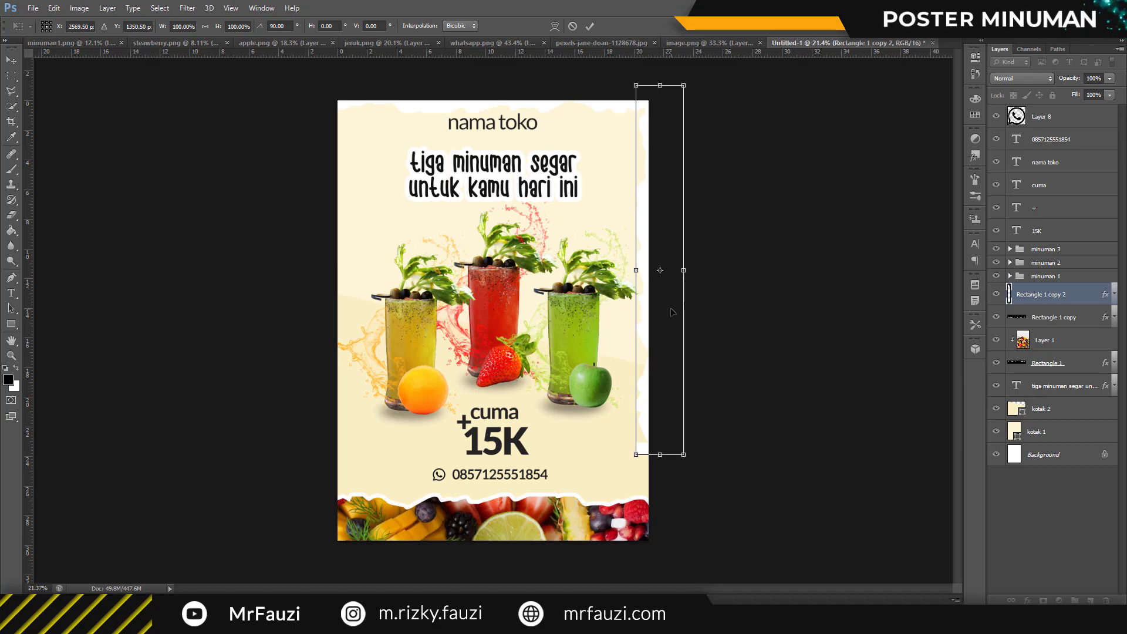
key("Return")
Stretch the strip to full poster height and move Rectangle 1 copy 2 below the headline layer.
key("ctrl+t")
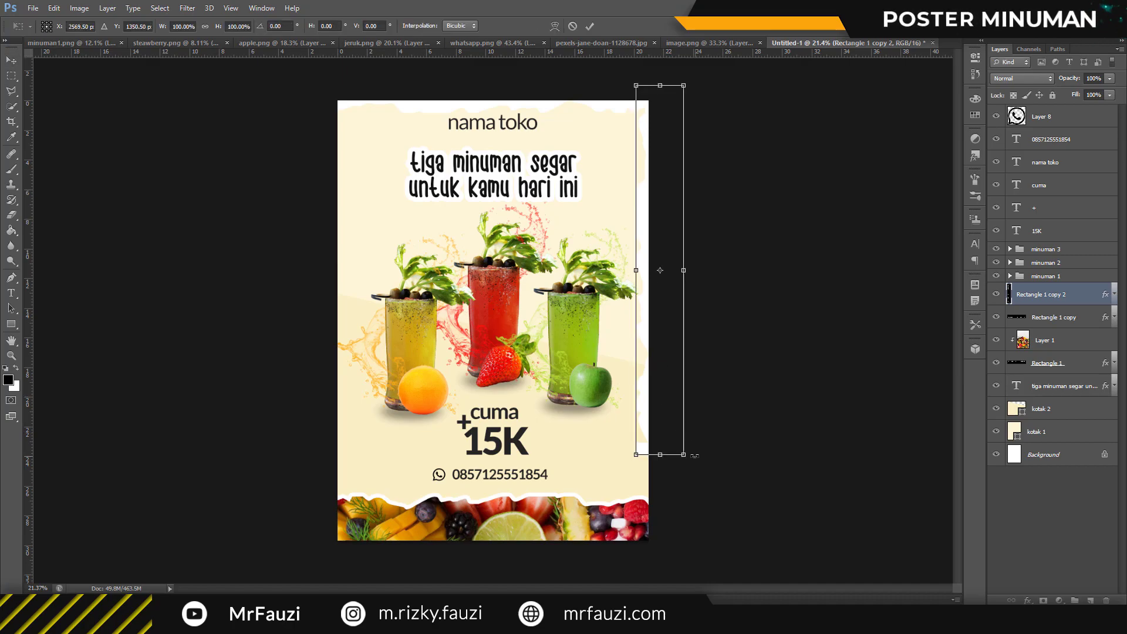
left_click_drag(695, 468, 704, 532)
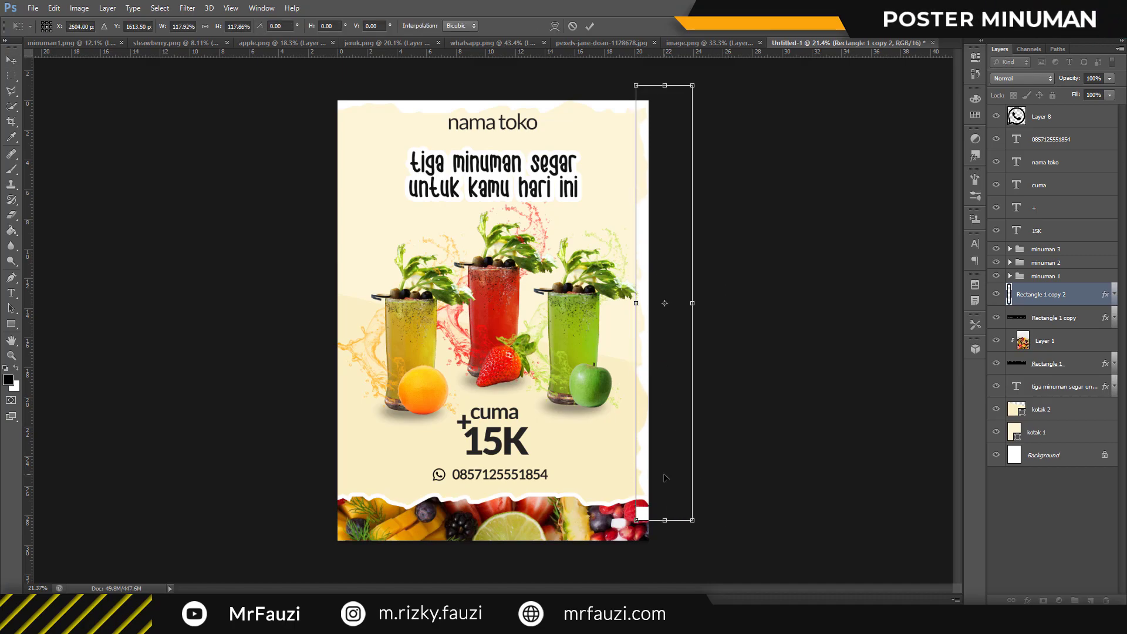
key("Return")
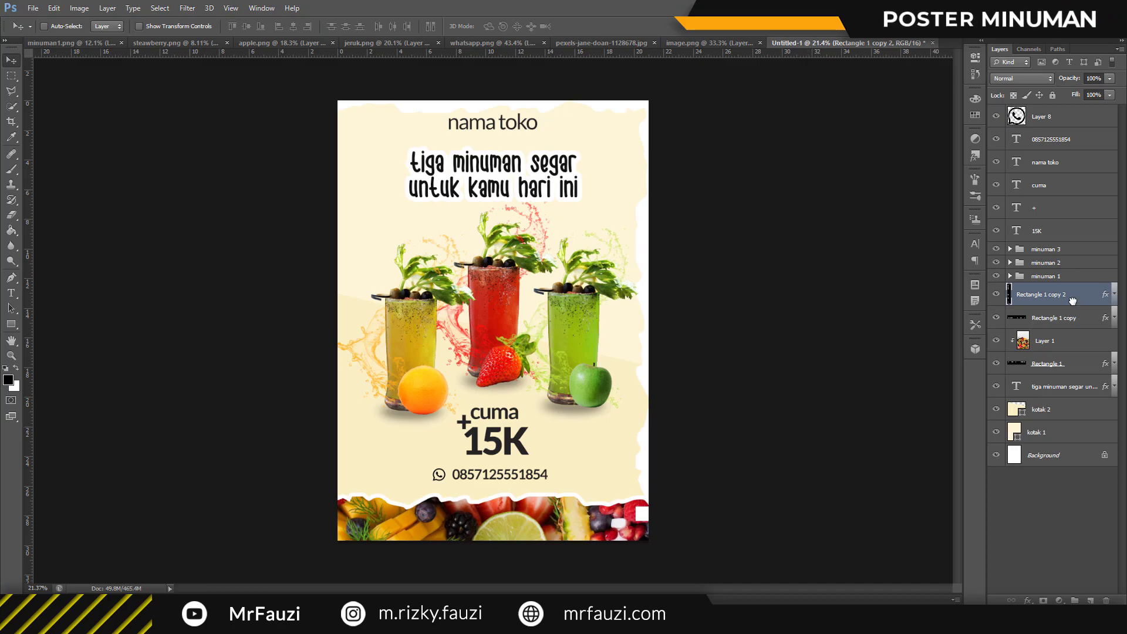
left_click_drag(1075, 302, 1073, 403)
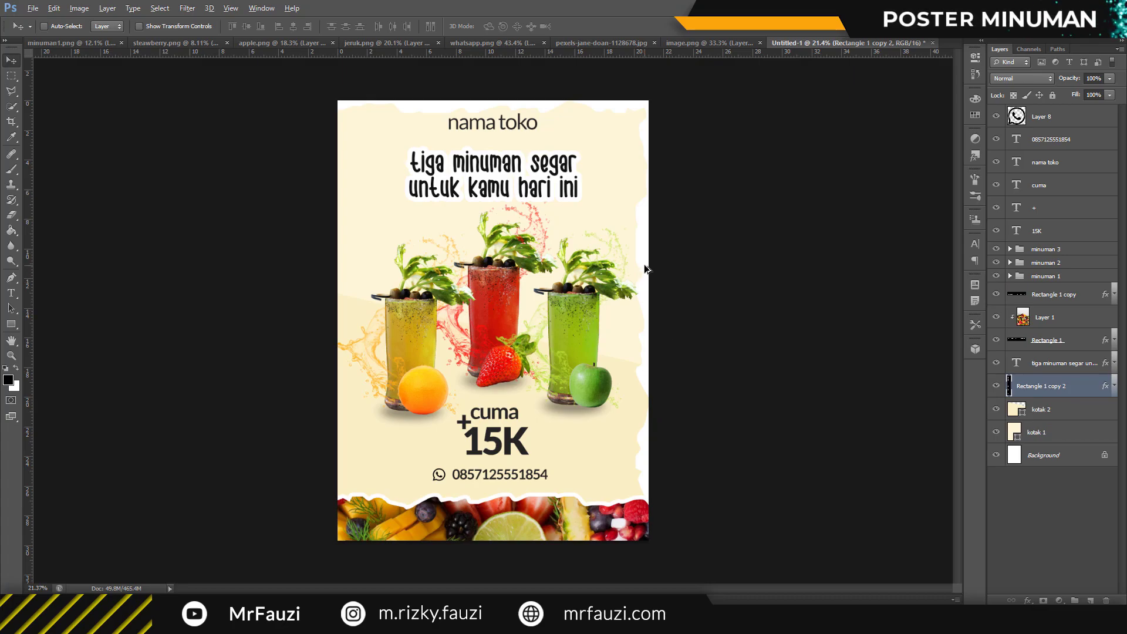
Duplicate the vertical strip, rotate it 180°, and place it on the poster's left edge.
key("ctrl+j")
key("ctrl+t")
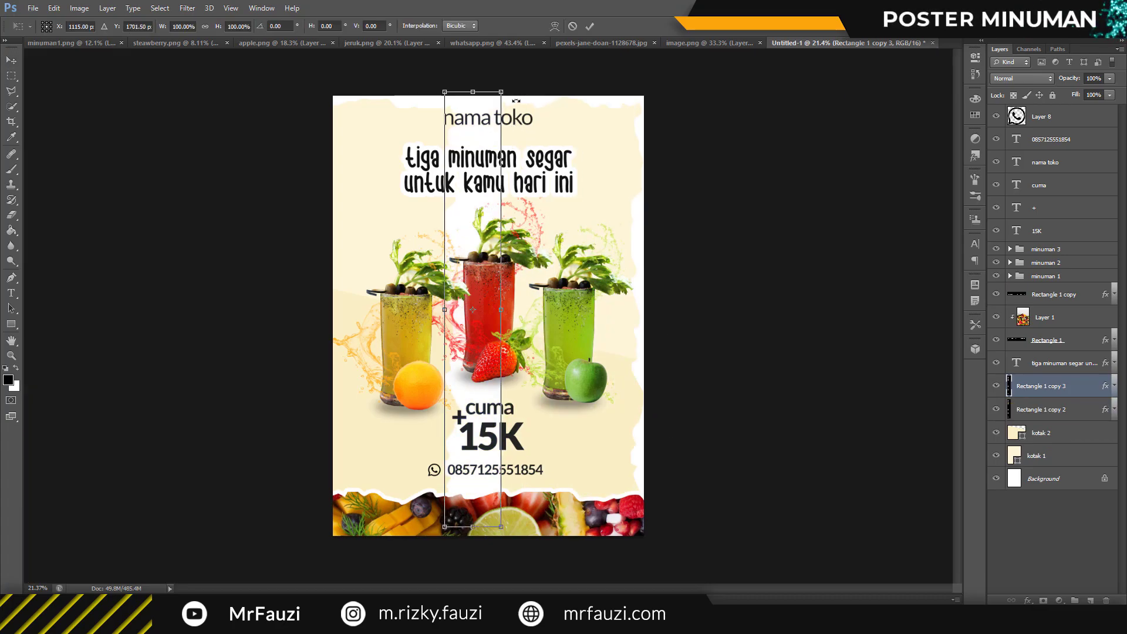
key("ctrl+r")
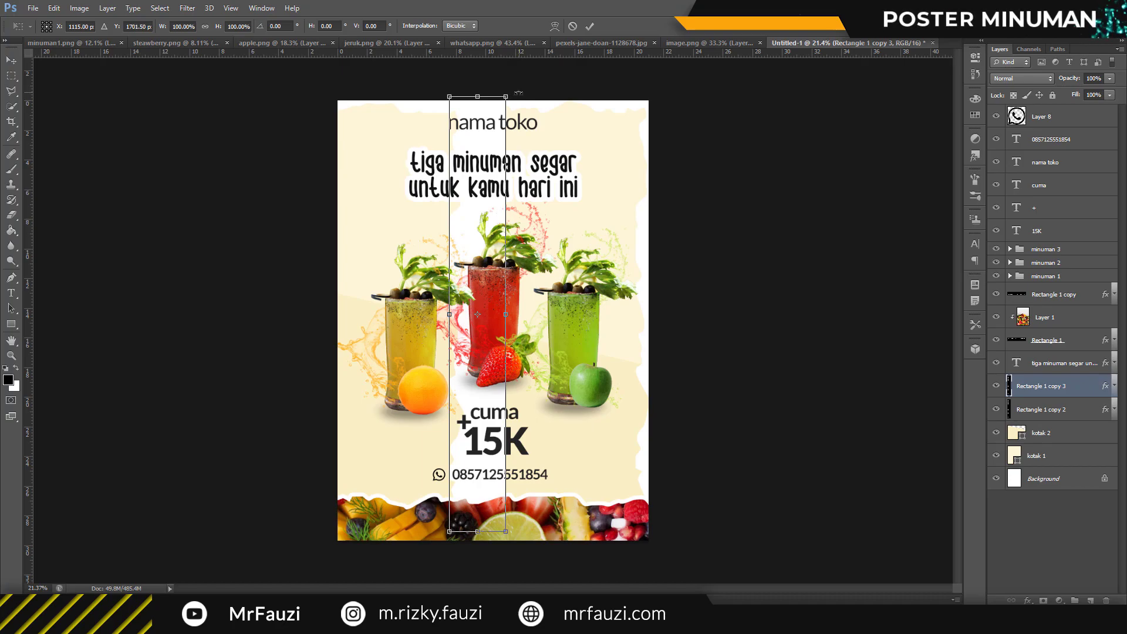
left_click_drag(520, 94, 444, 490)
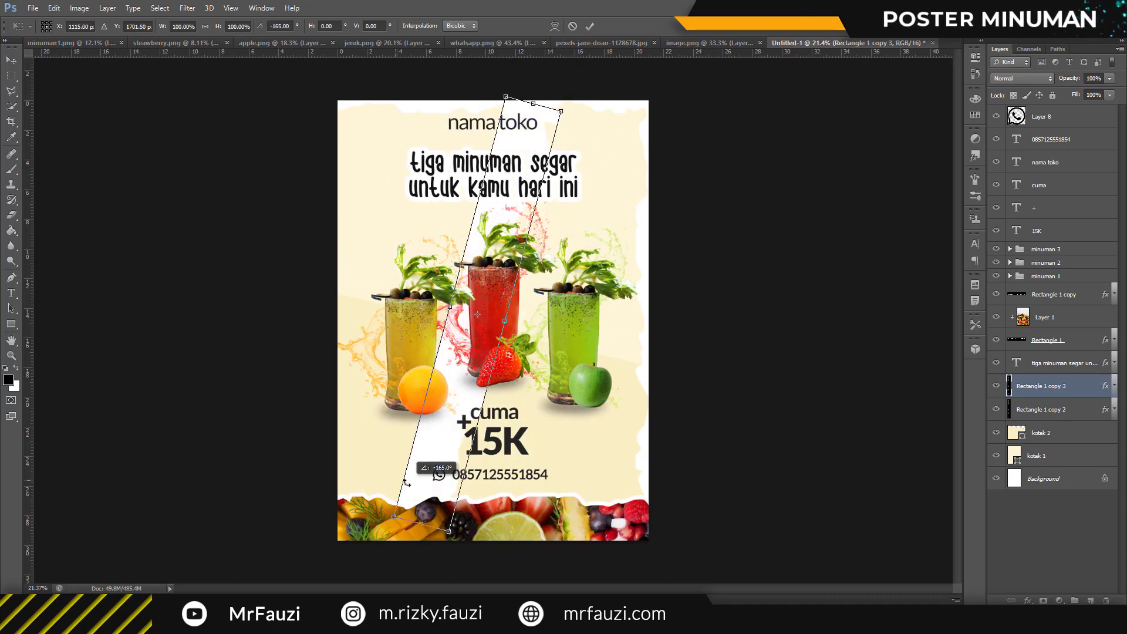
key("Return")
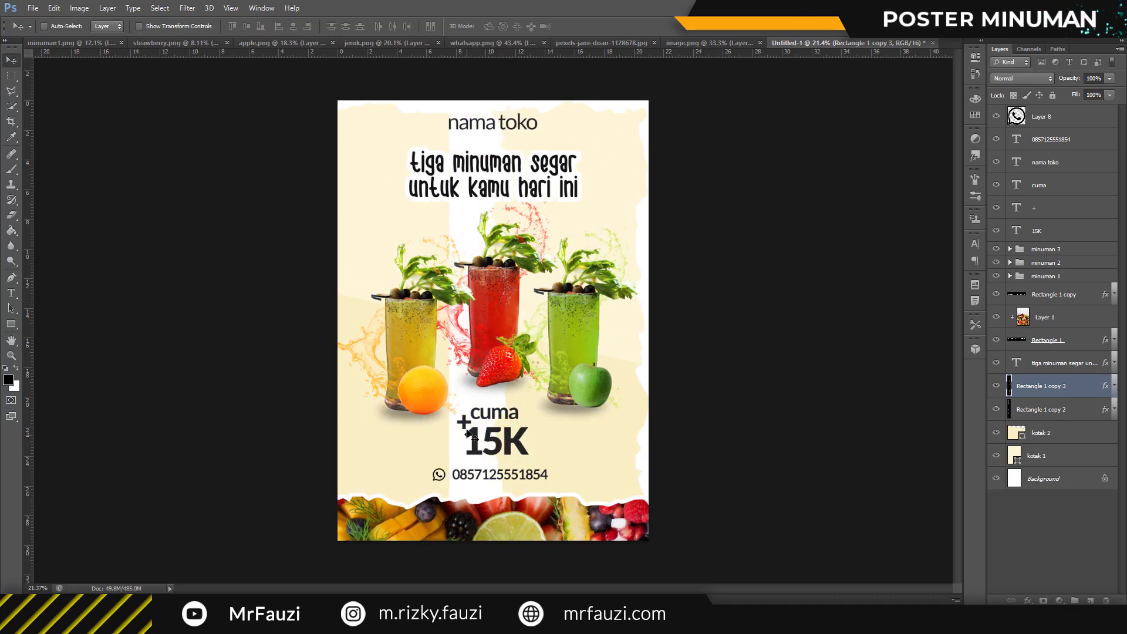
left_click_drag(485, 400, 327, 389)
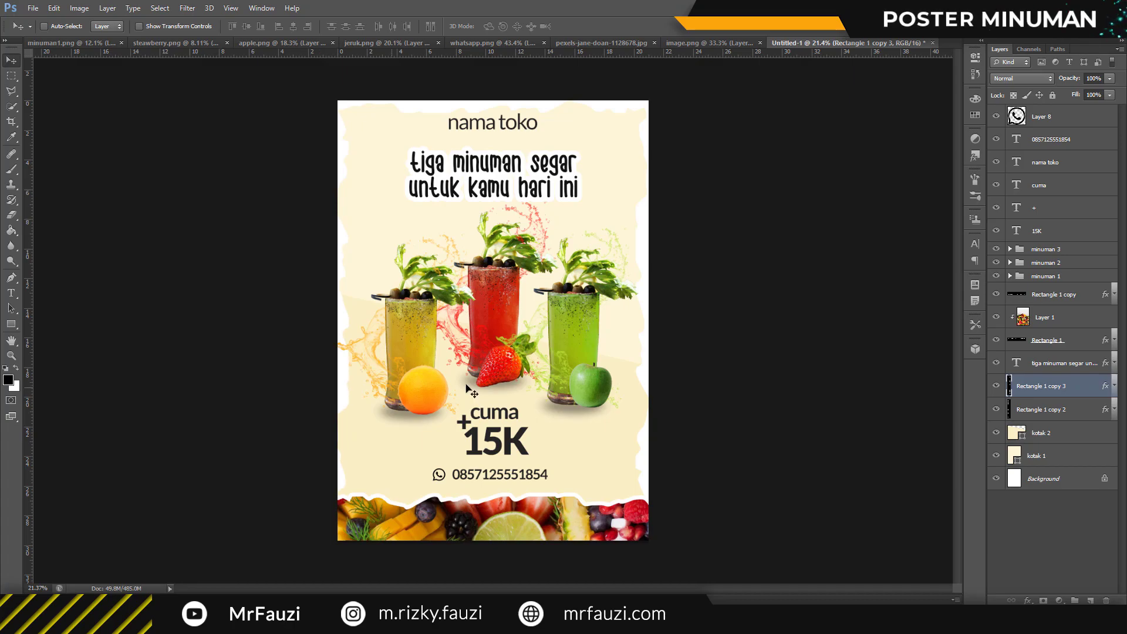
scroll(568, 383, "down", 1)
key("ctrl+plus")
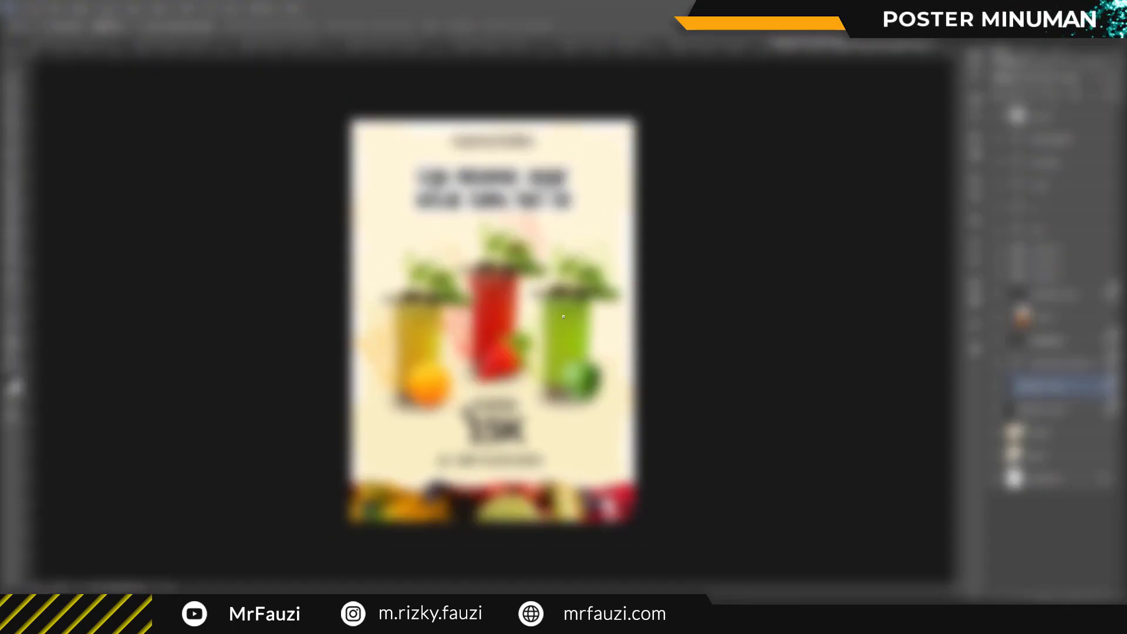